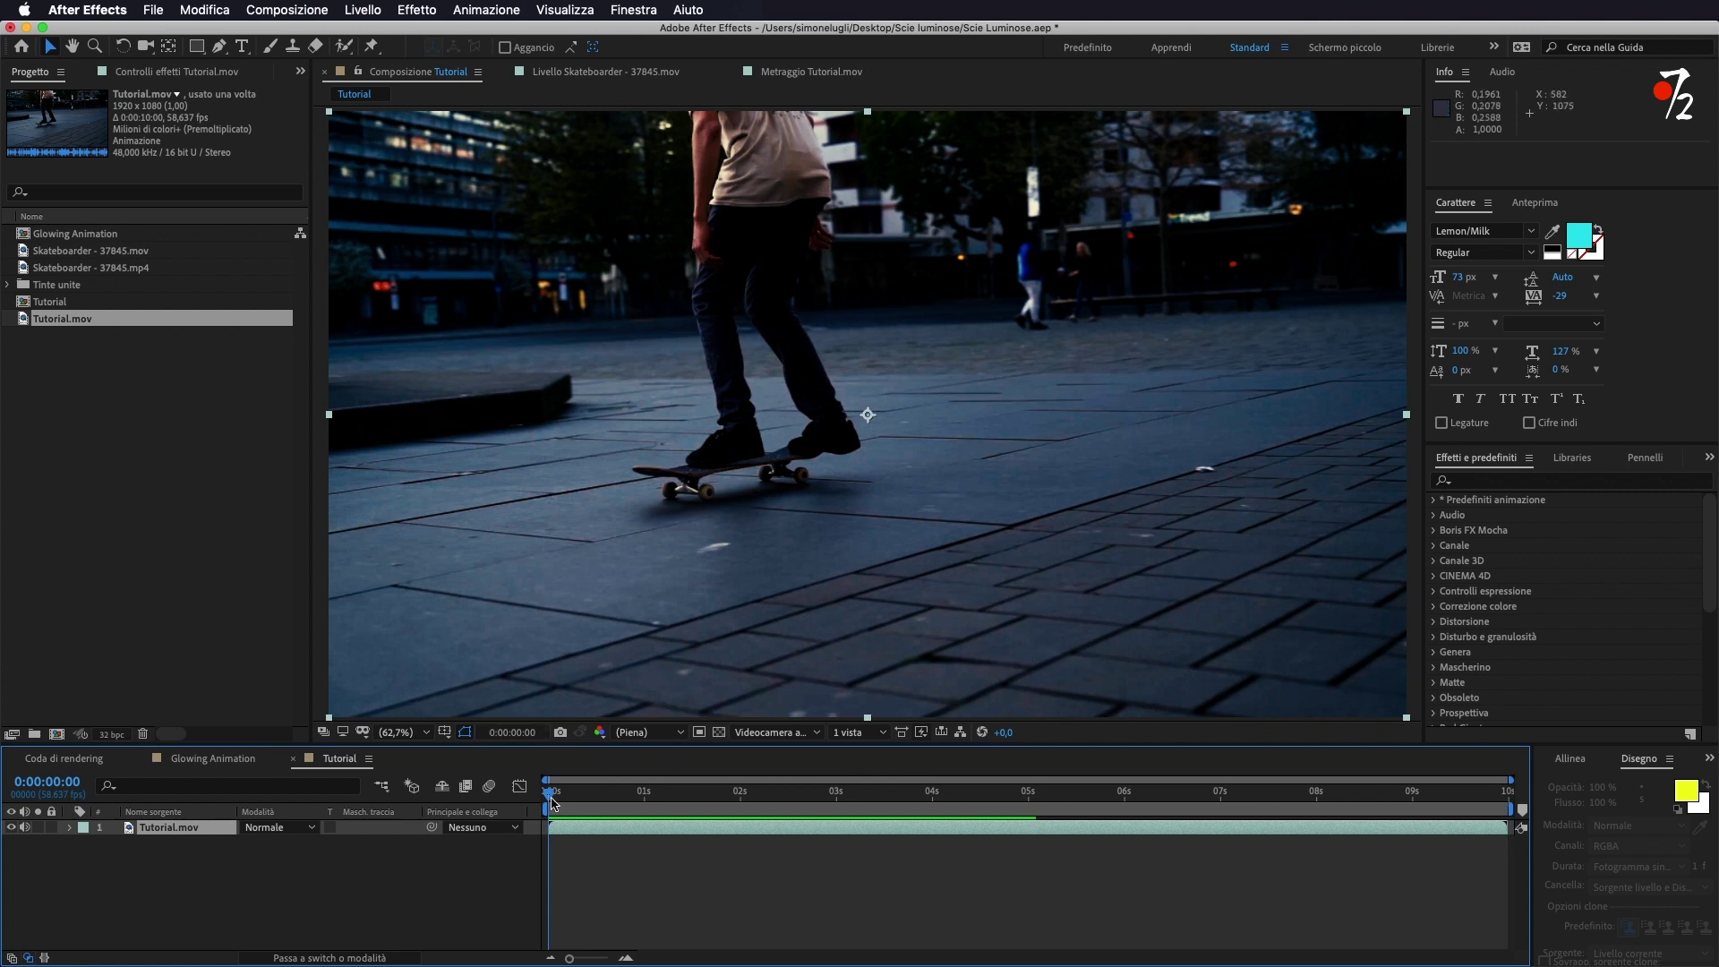
- Move the playhead to 0:00:03:39, where the skateboard is in mid-air, and open the Tutorial.mov layer in its own Layer viewer
left_click_drag(551, 796, 446, 832)
left_click_drag(551, 797, 900, 807)
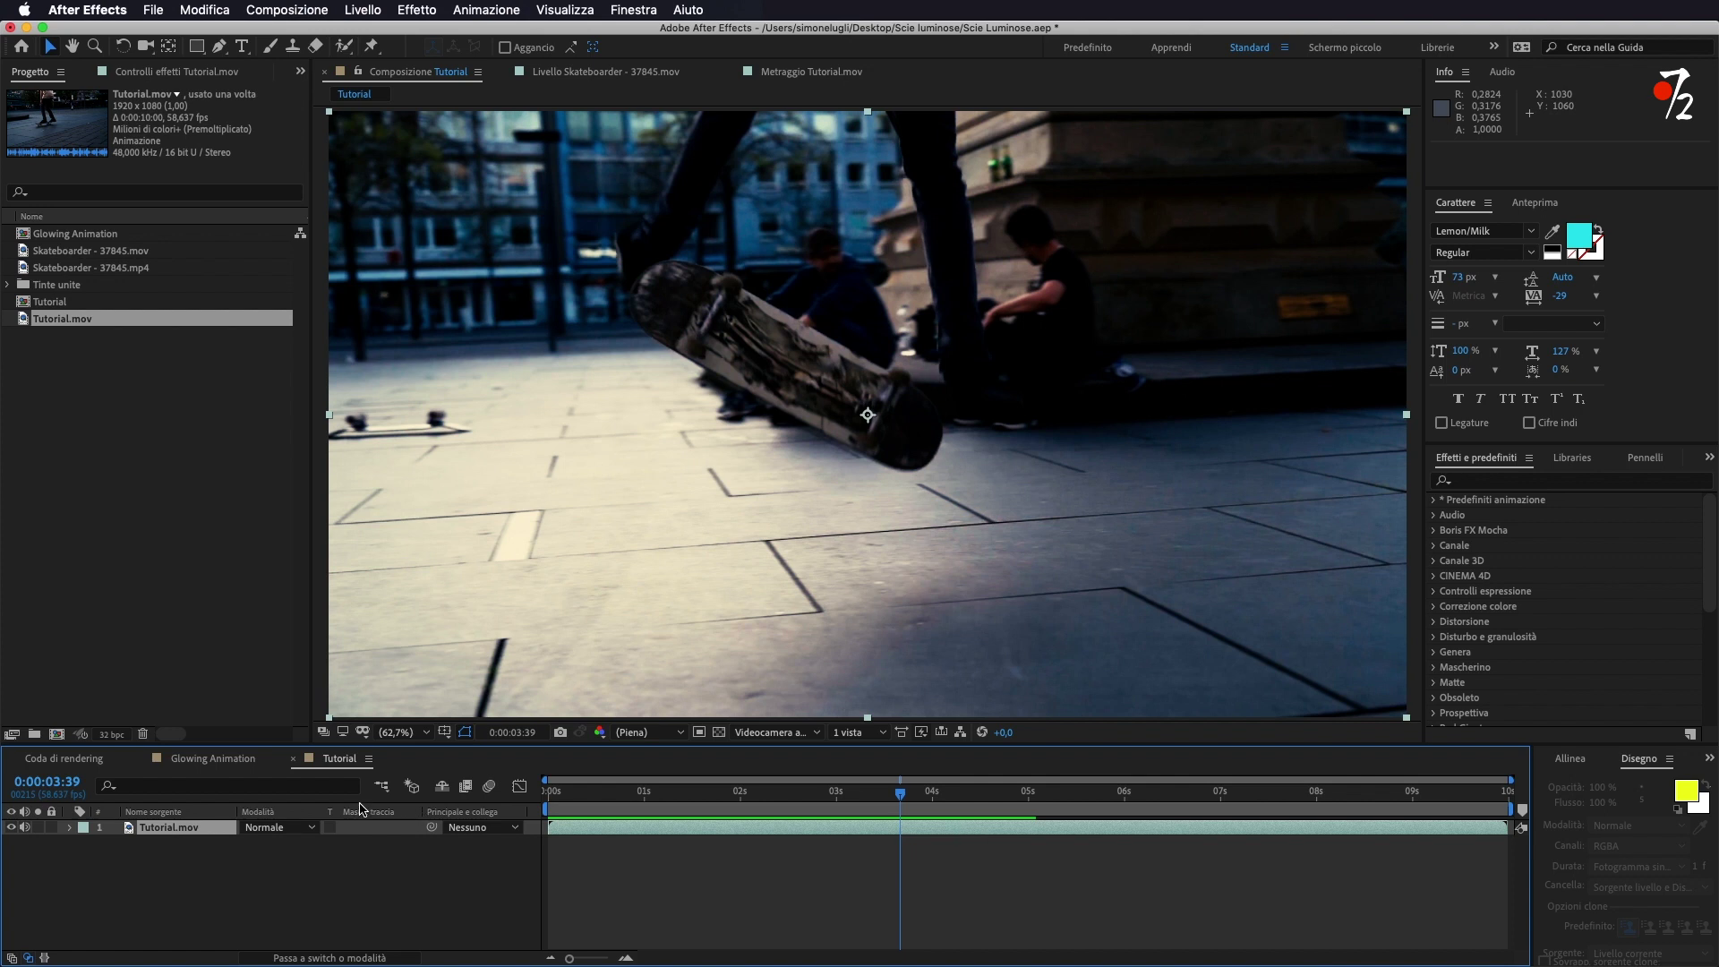
double_click(170, 827)
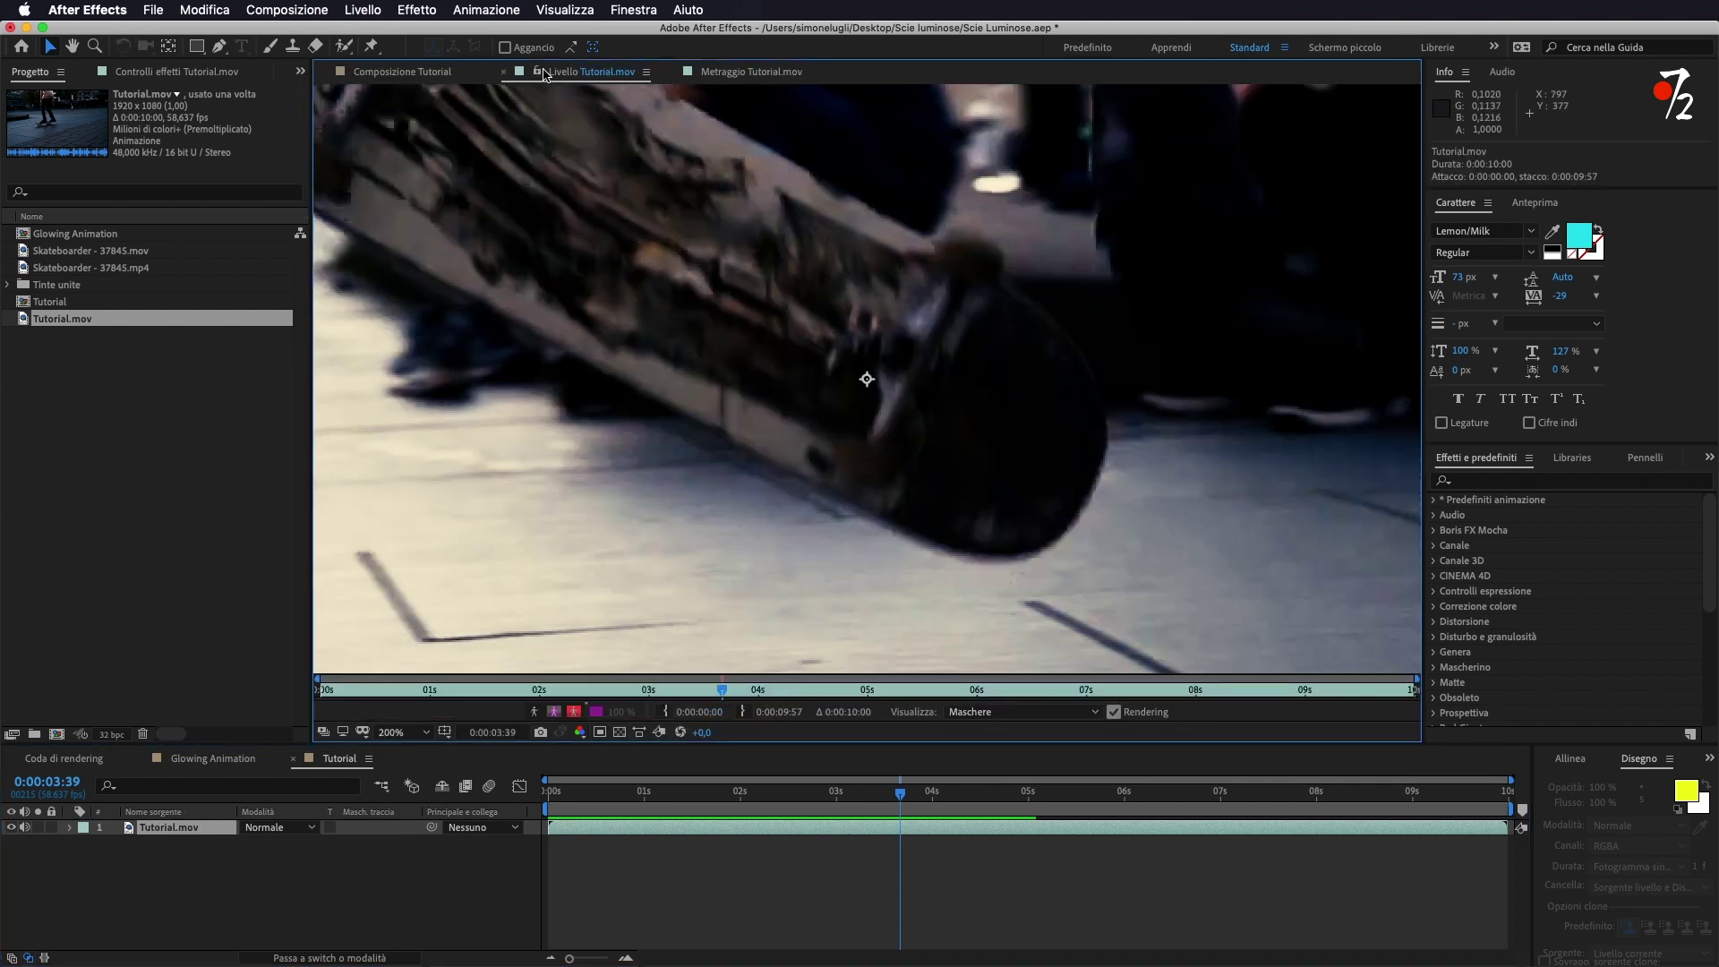
scroll(814, 427, "down", 2)
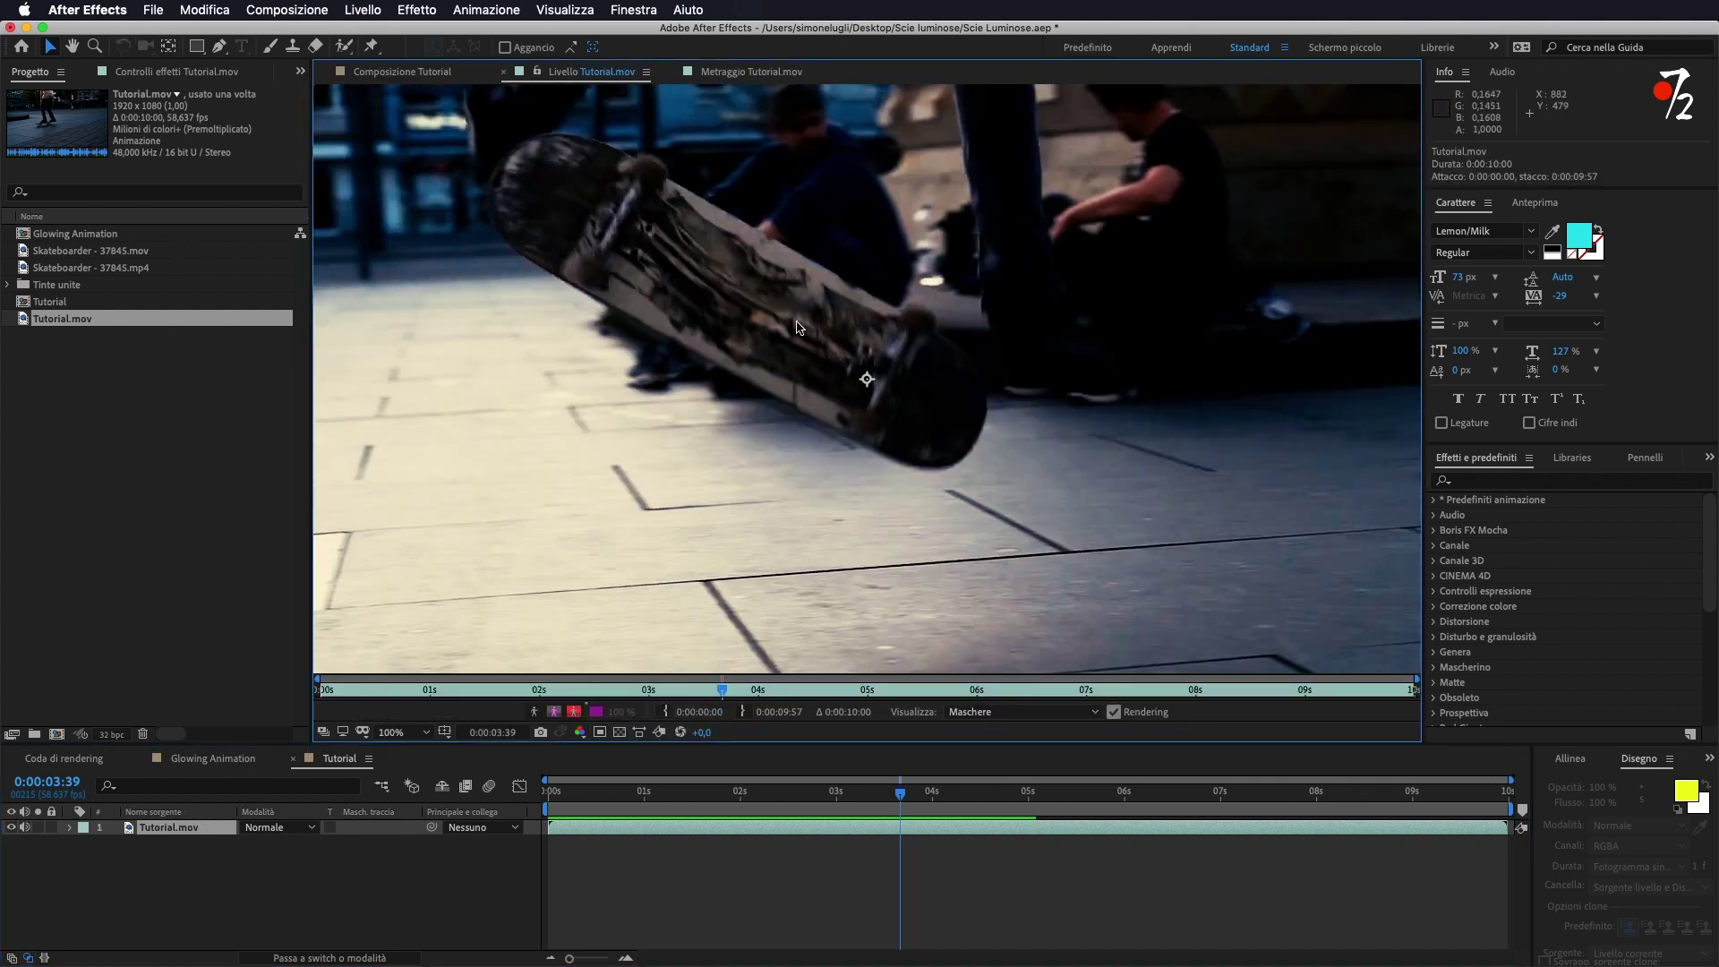
key("h")
left_click_drag(818, 346, 906, 474)
key("v")
scroll(809, 405, "down", 2)
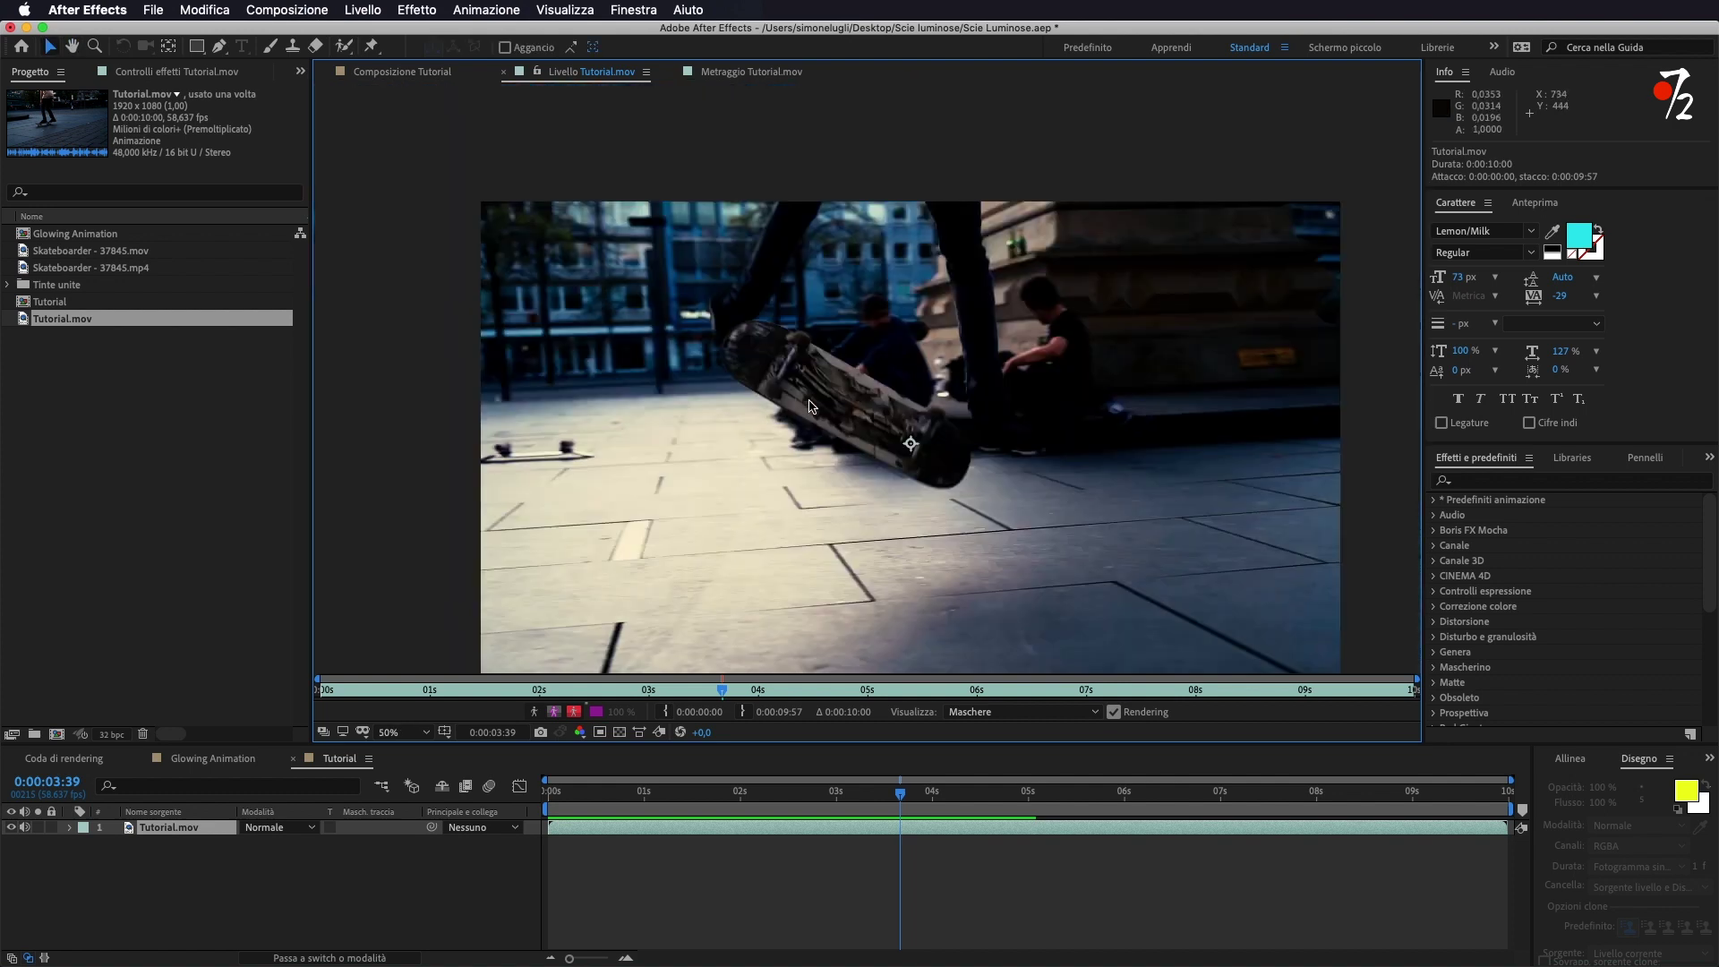
scroll(809, 406, "up", 1)
scroll(804, 392, "up", 1)
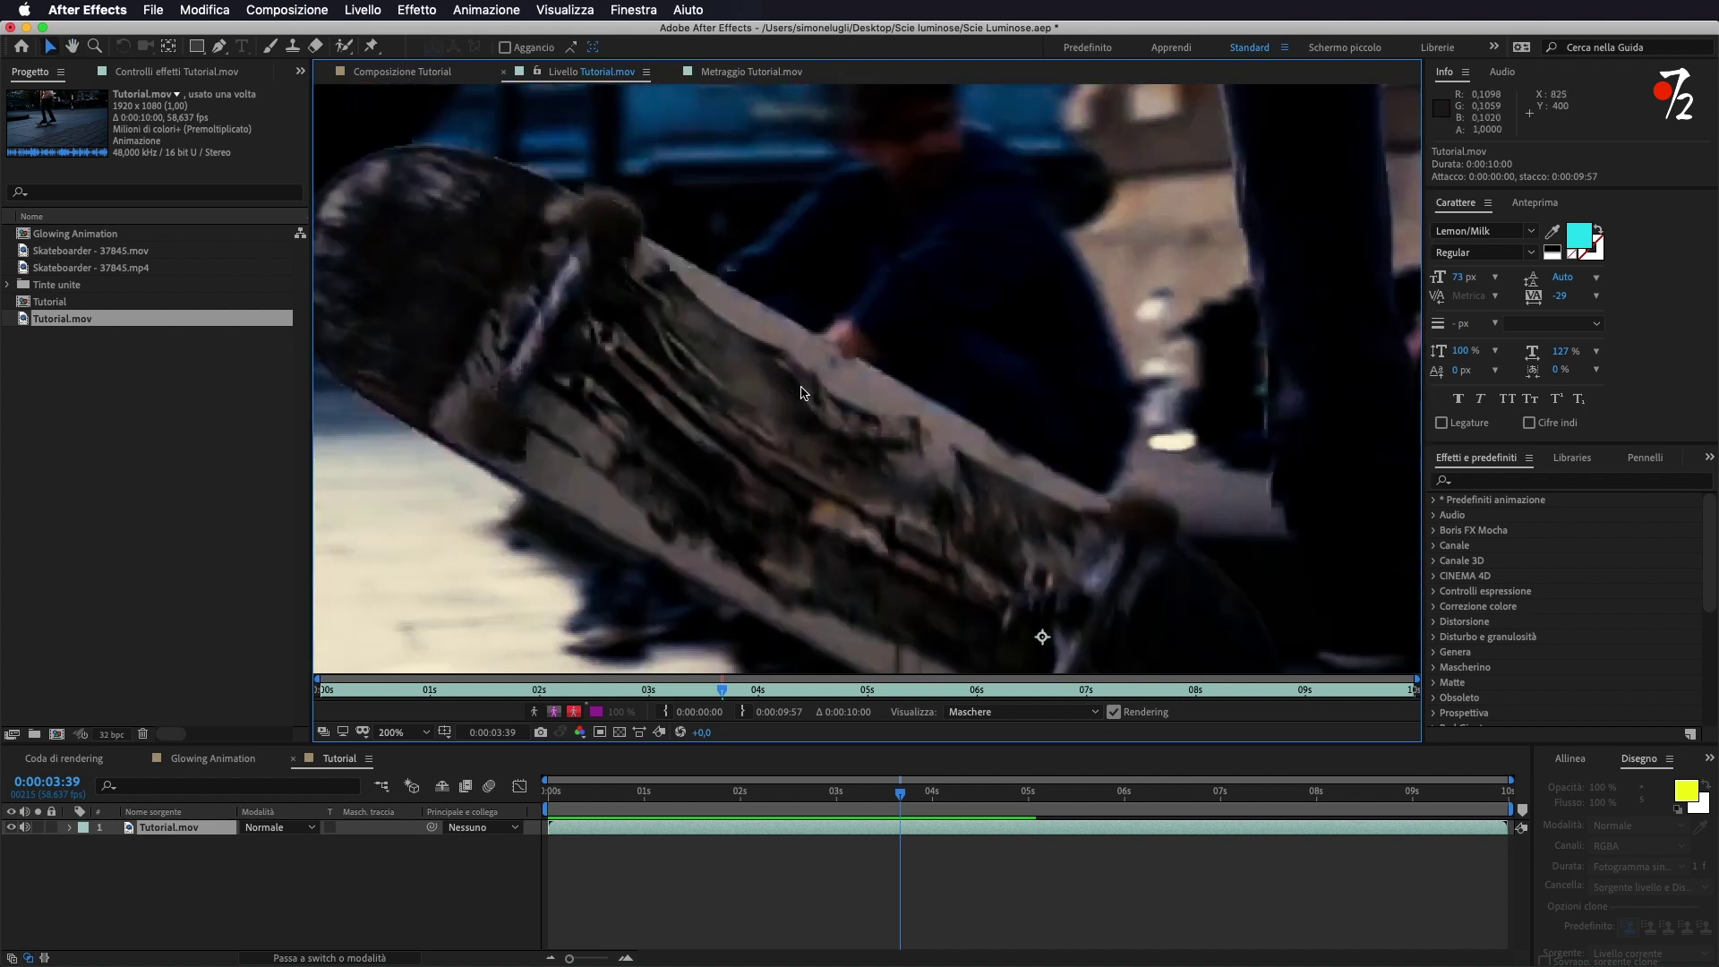
scroll(761, 380, "down", 1)
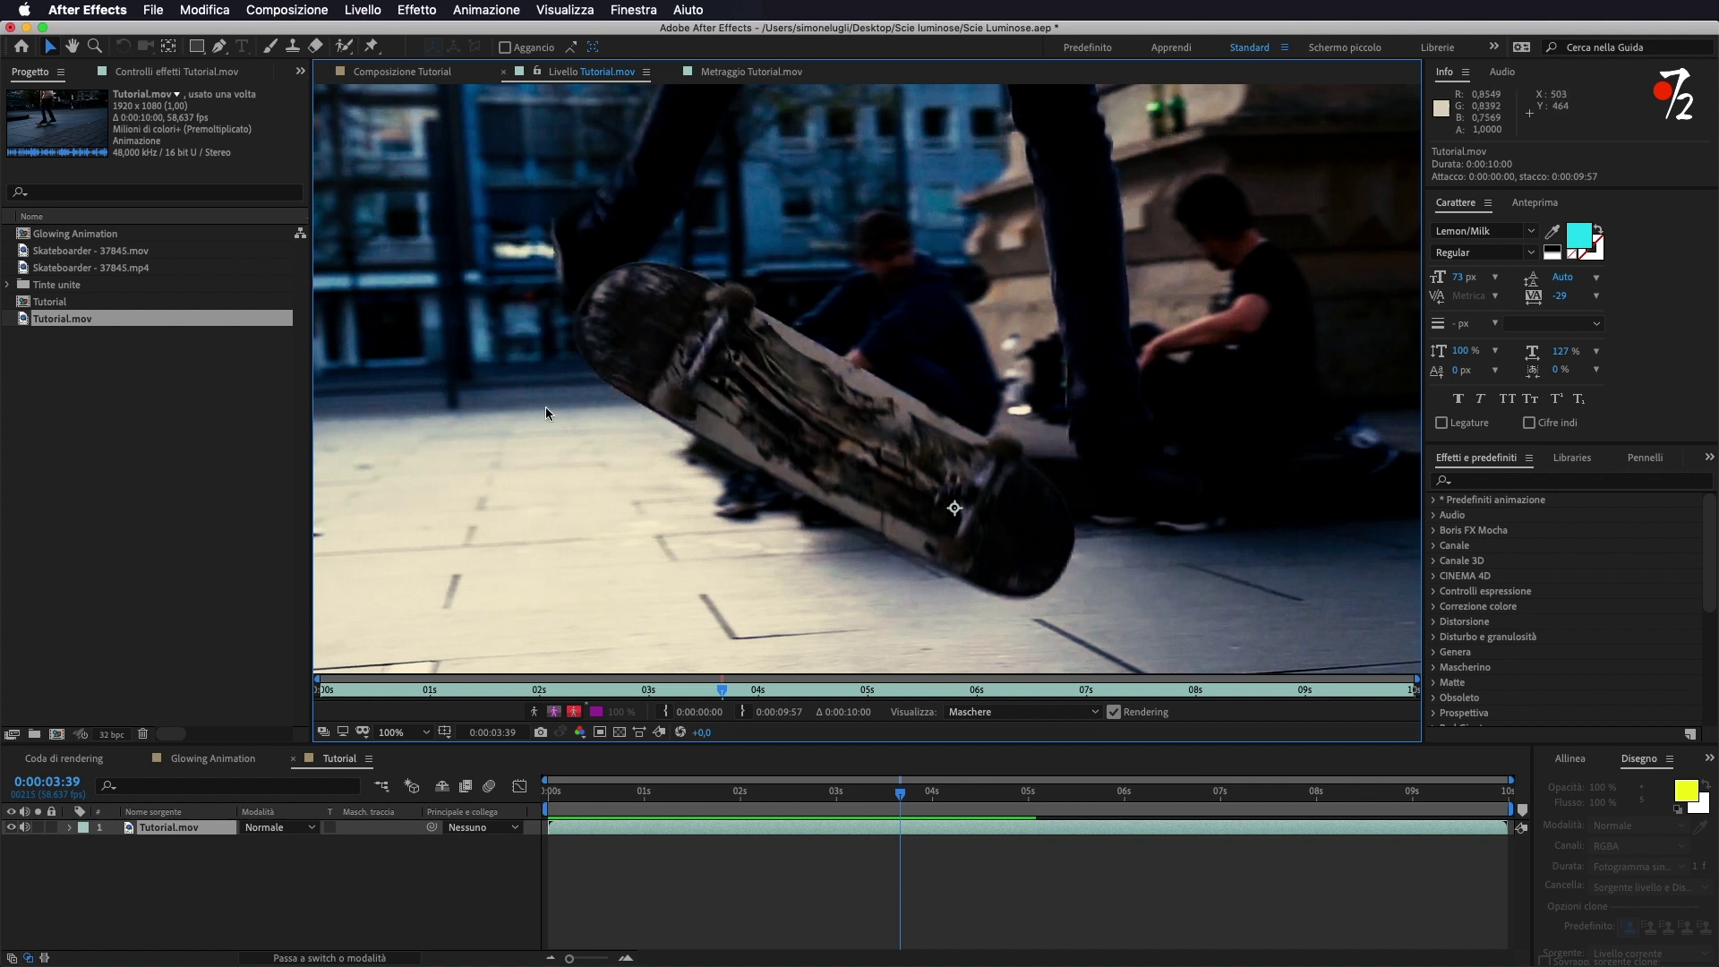
- Activate the Brush tool and set the paint foreground colour to a bright blue
left_click(271, 48)
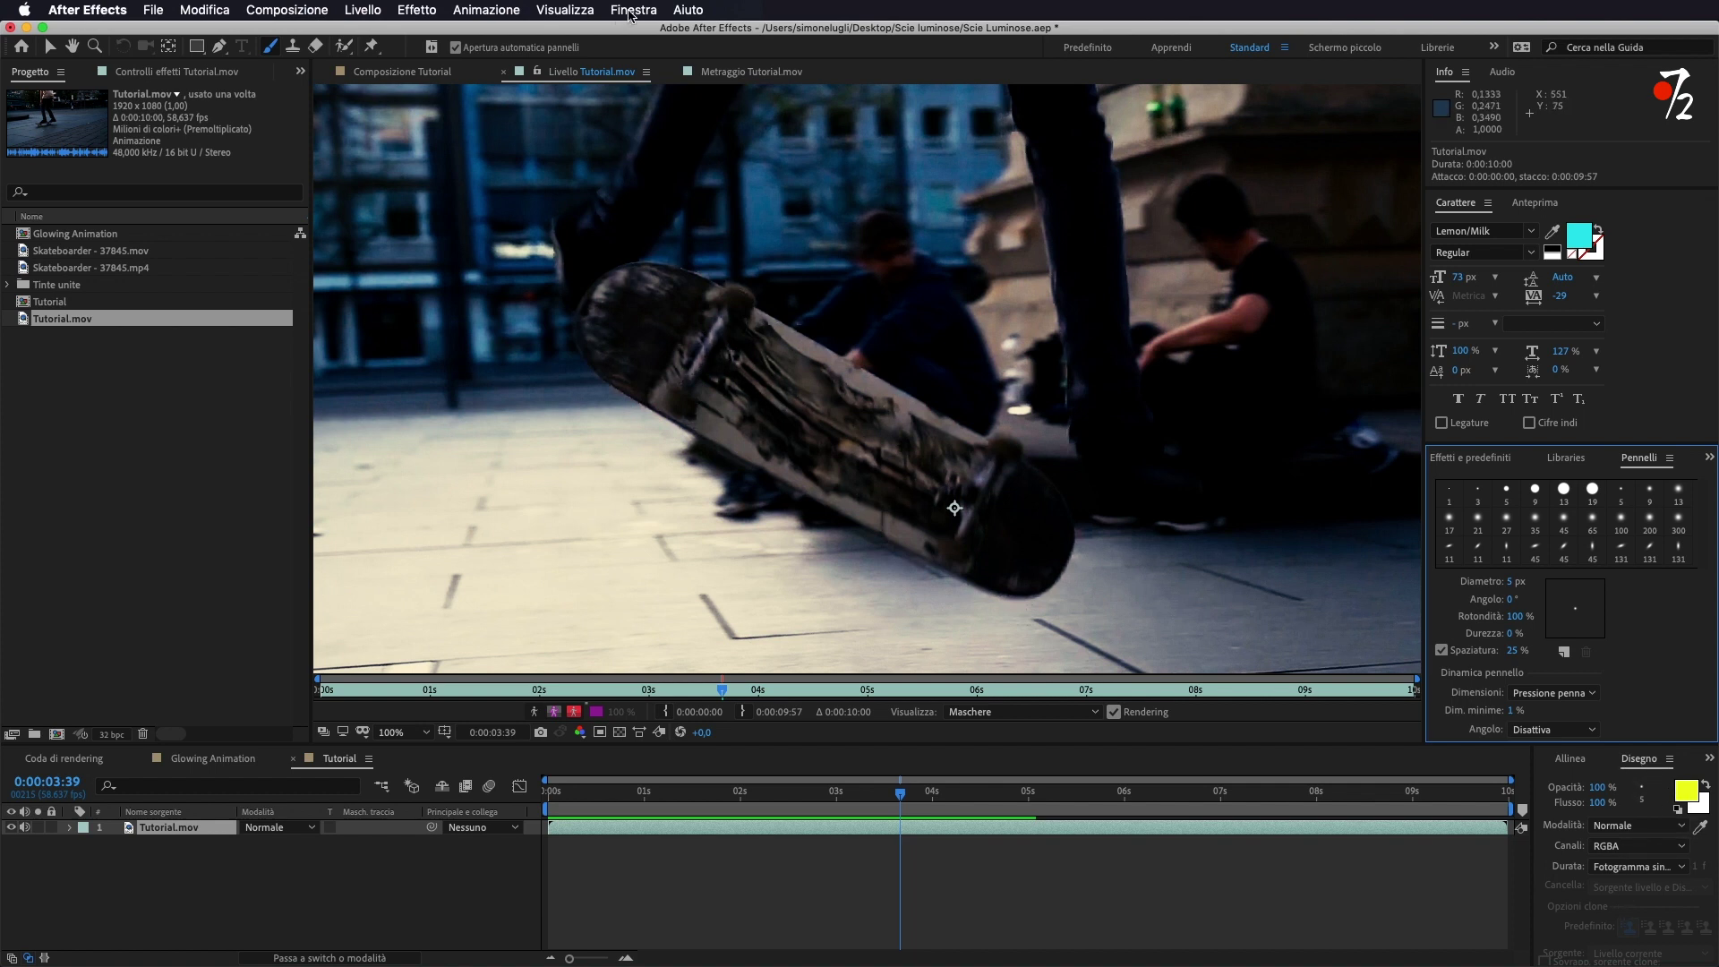
left_click(632, 9)
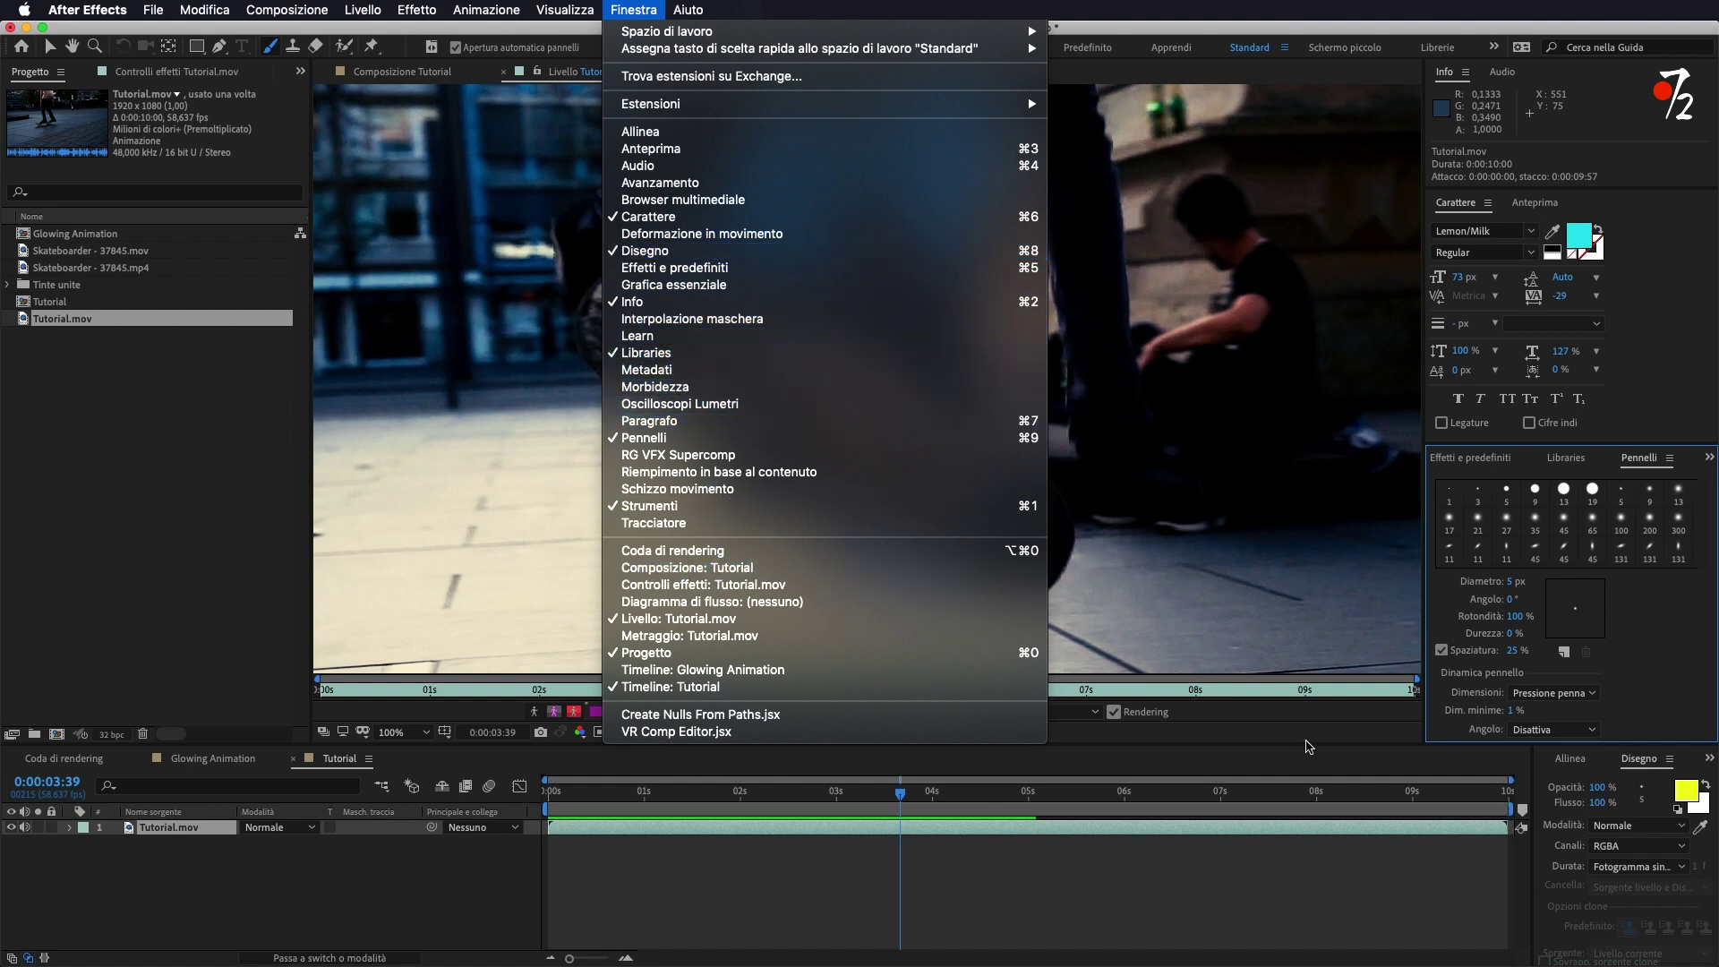
key("Escape")
left_click(1692, 795)
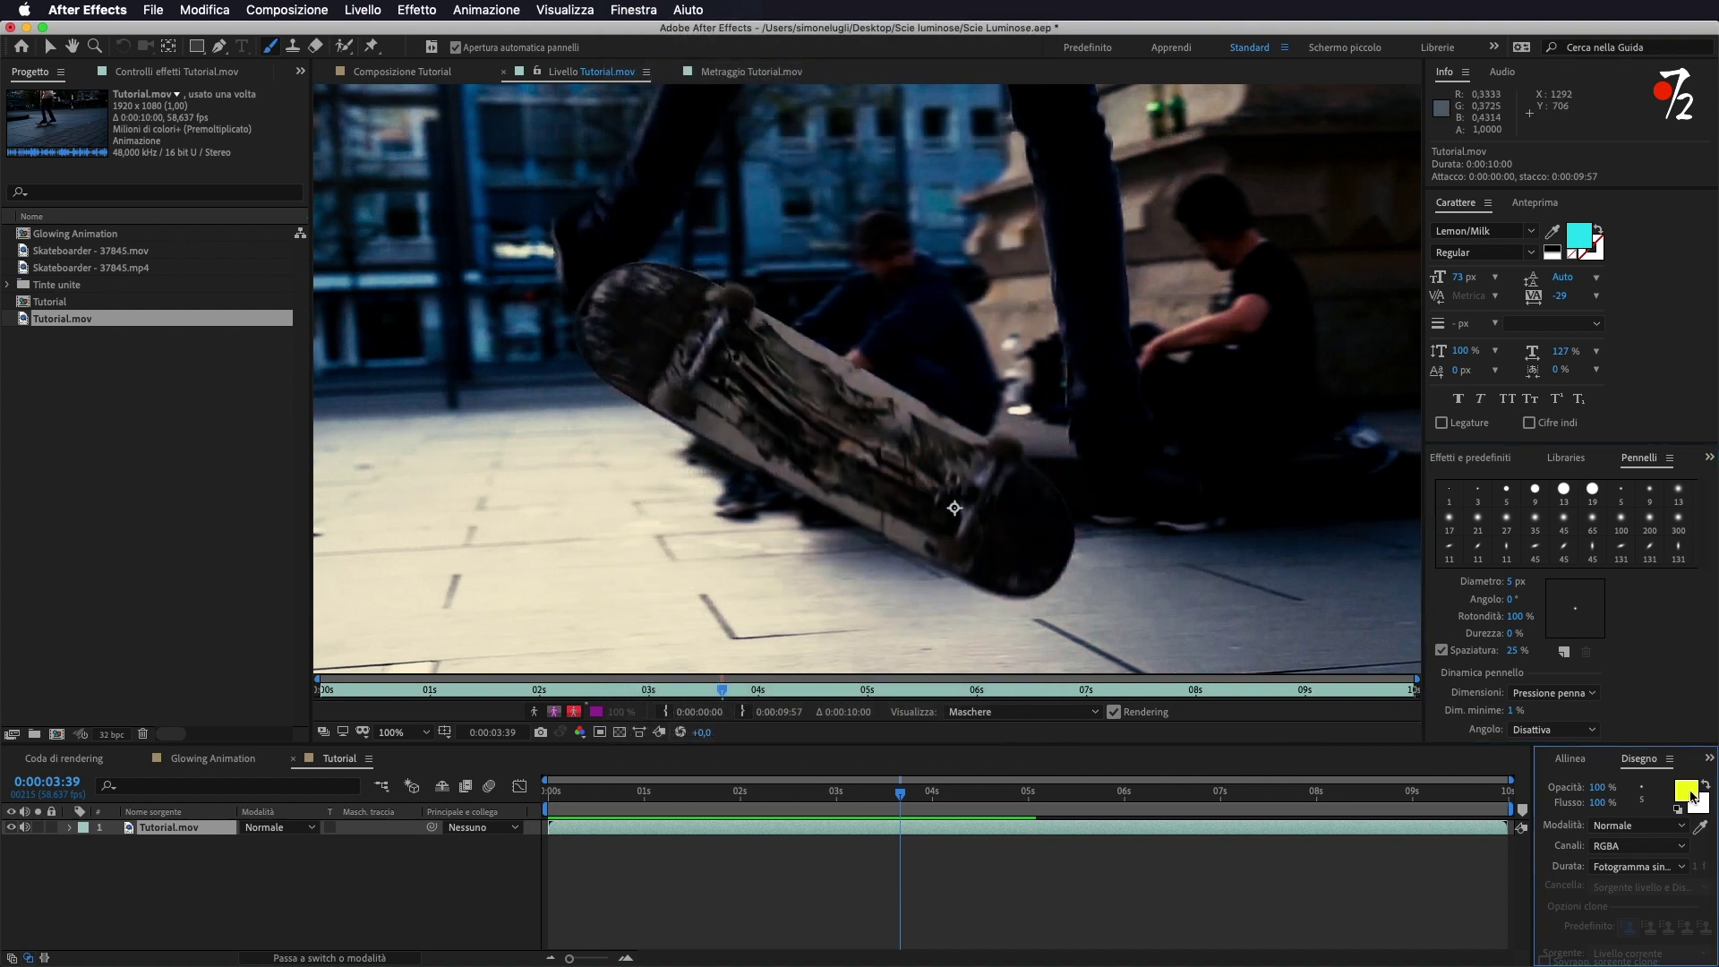
left_click_drag(819, 353, 775, 367)
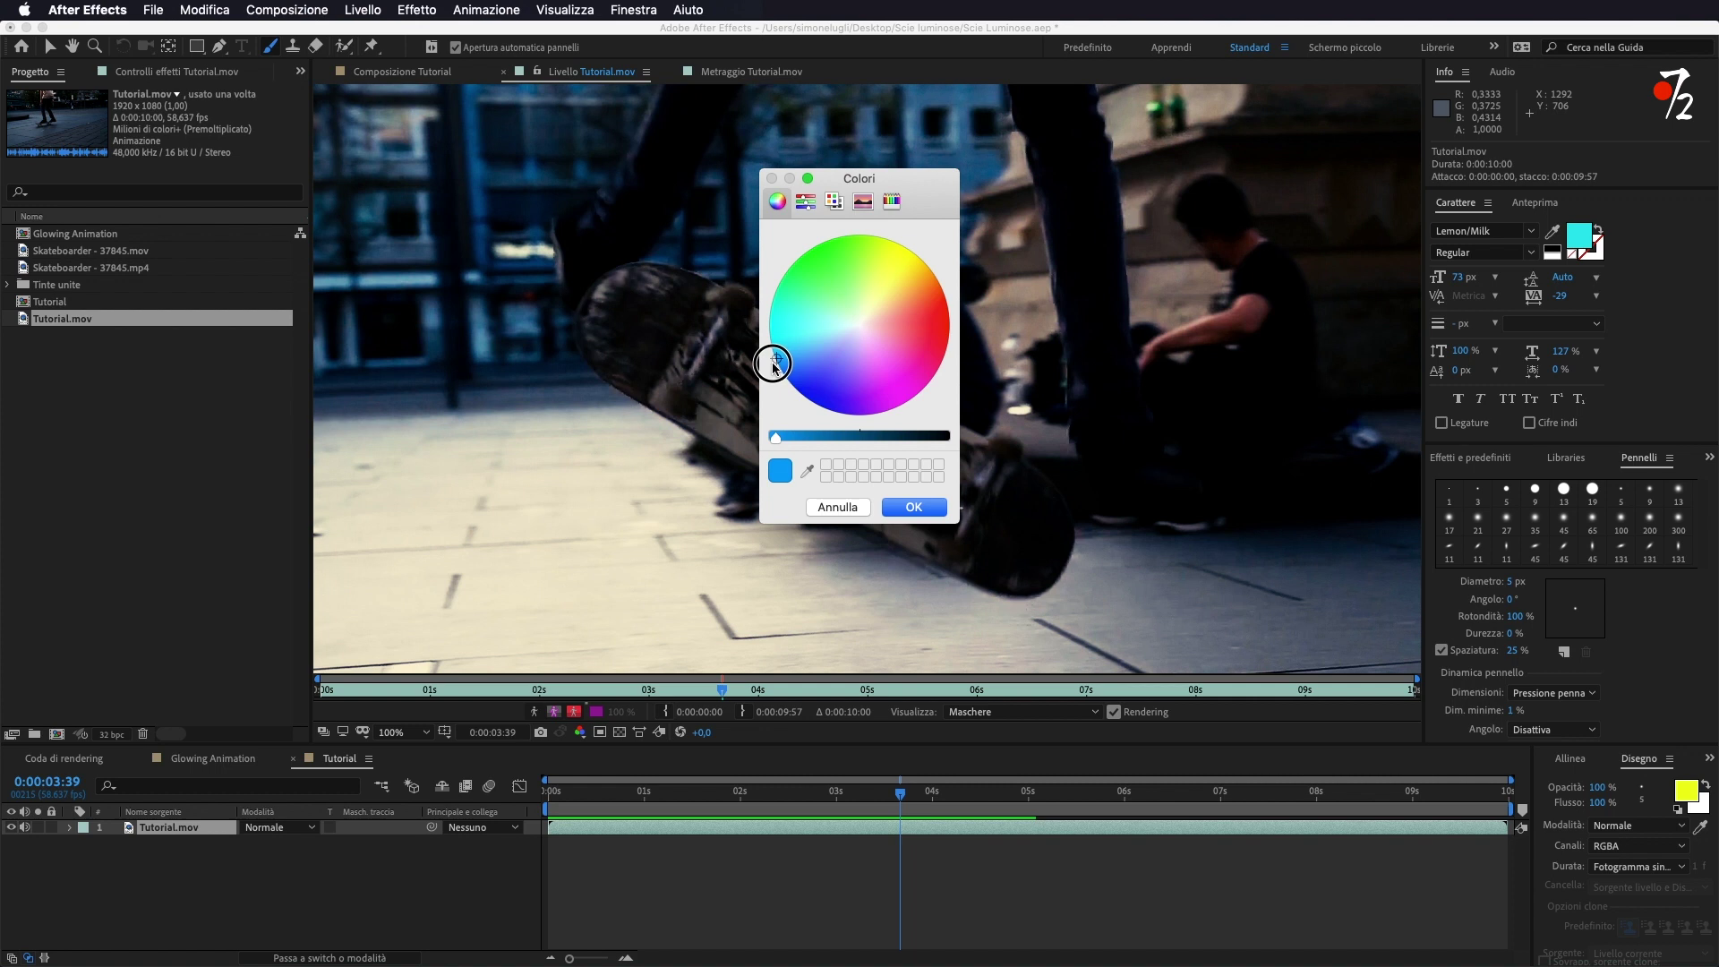
left_click(922, 508)
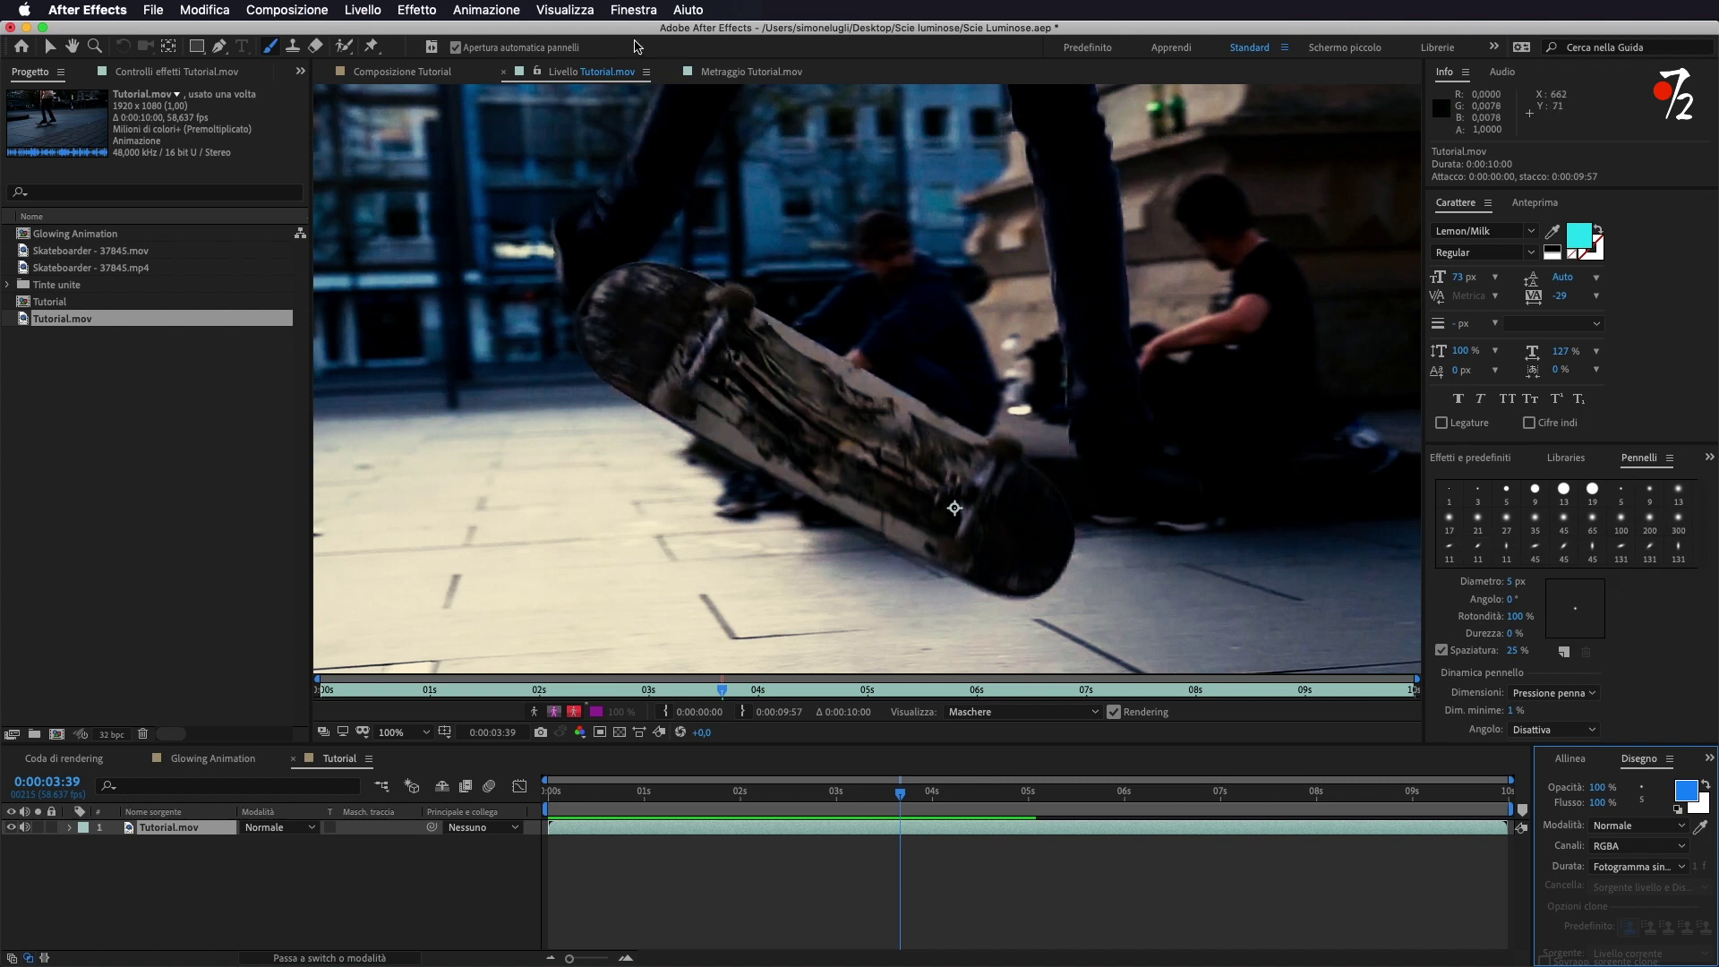
- Choose the soft 9 px brush tip and keep the paint duration on Fotogramma singolo (single frame)
left_click(631, 10)
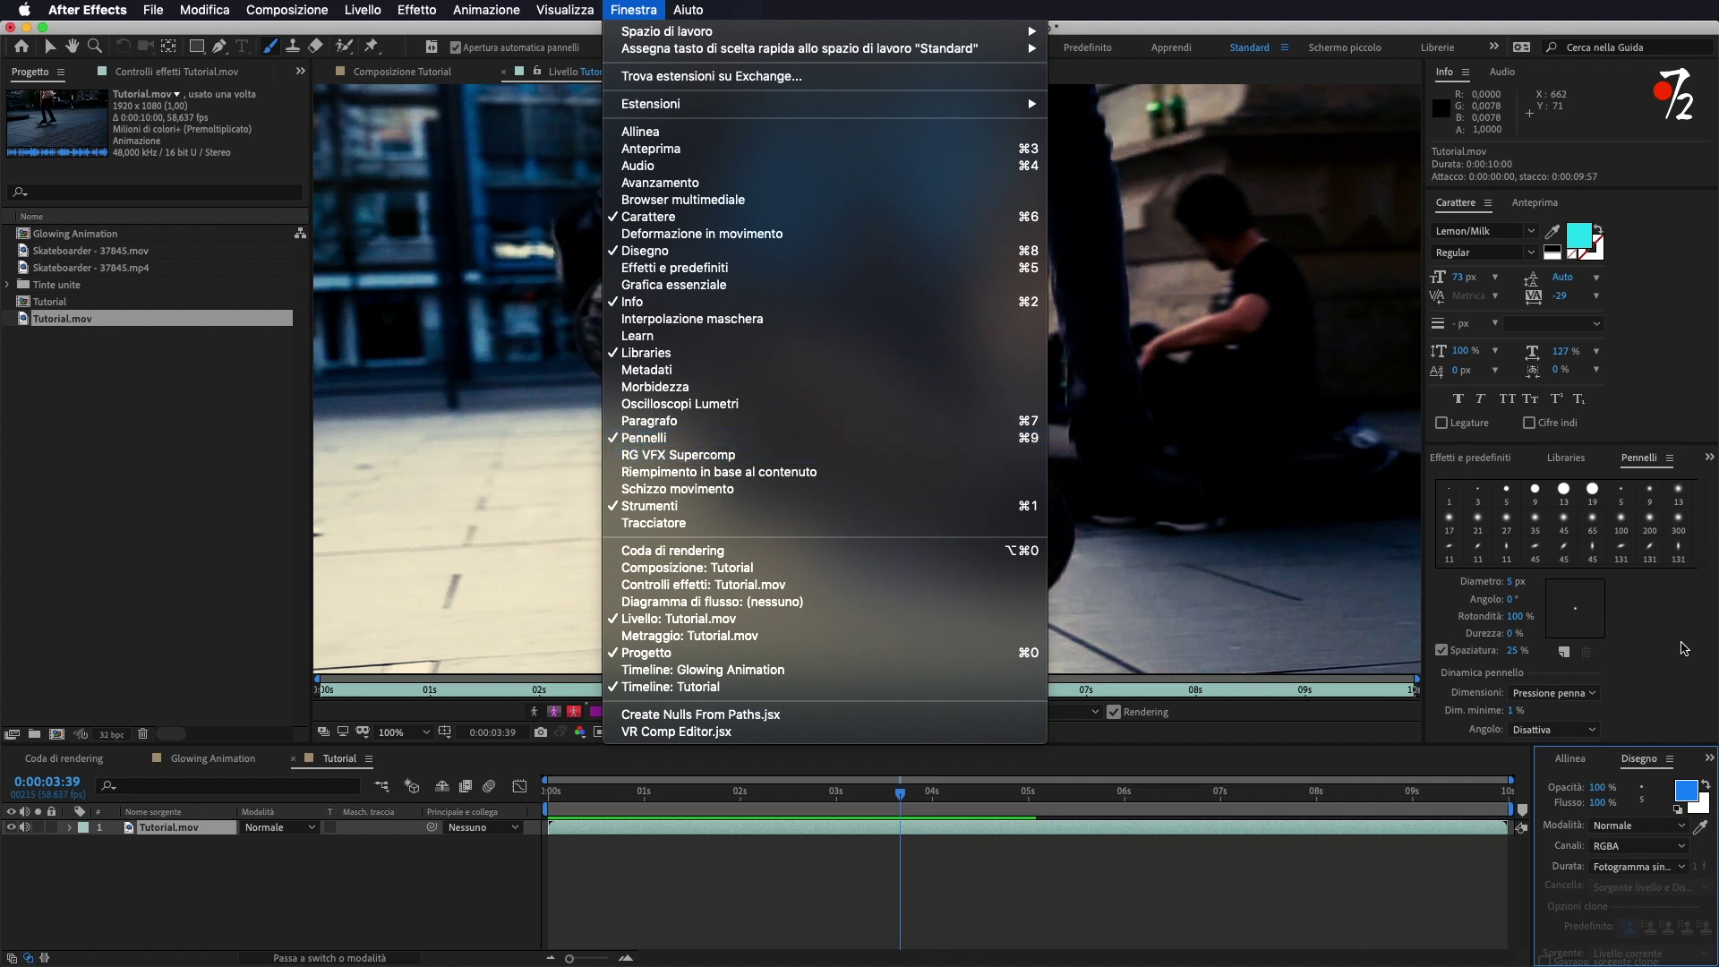
left_click(1646, 461)
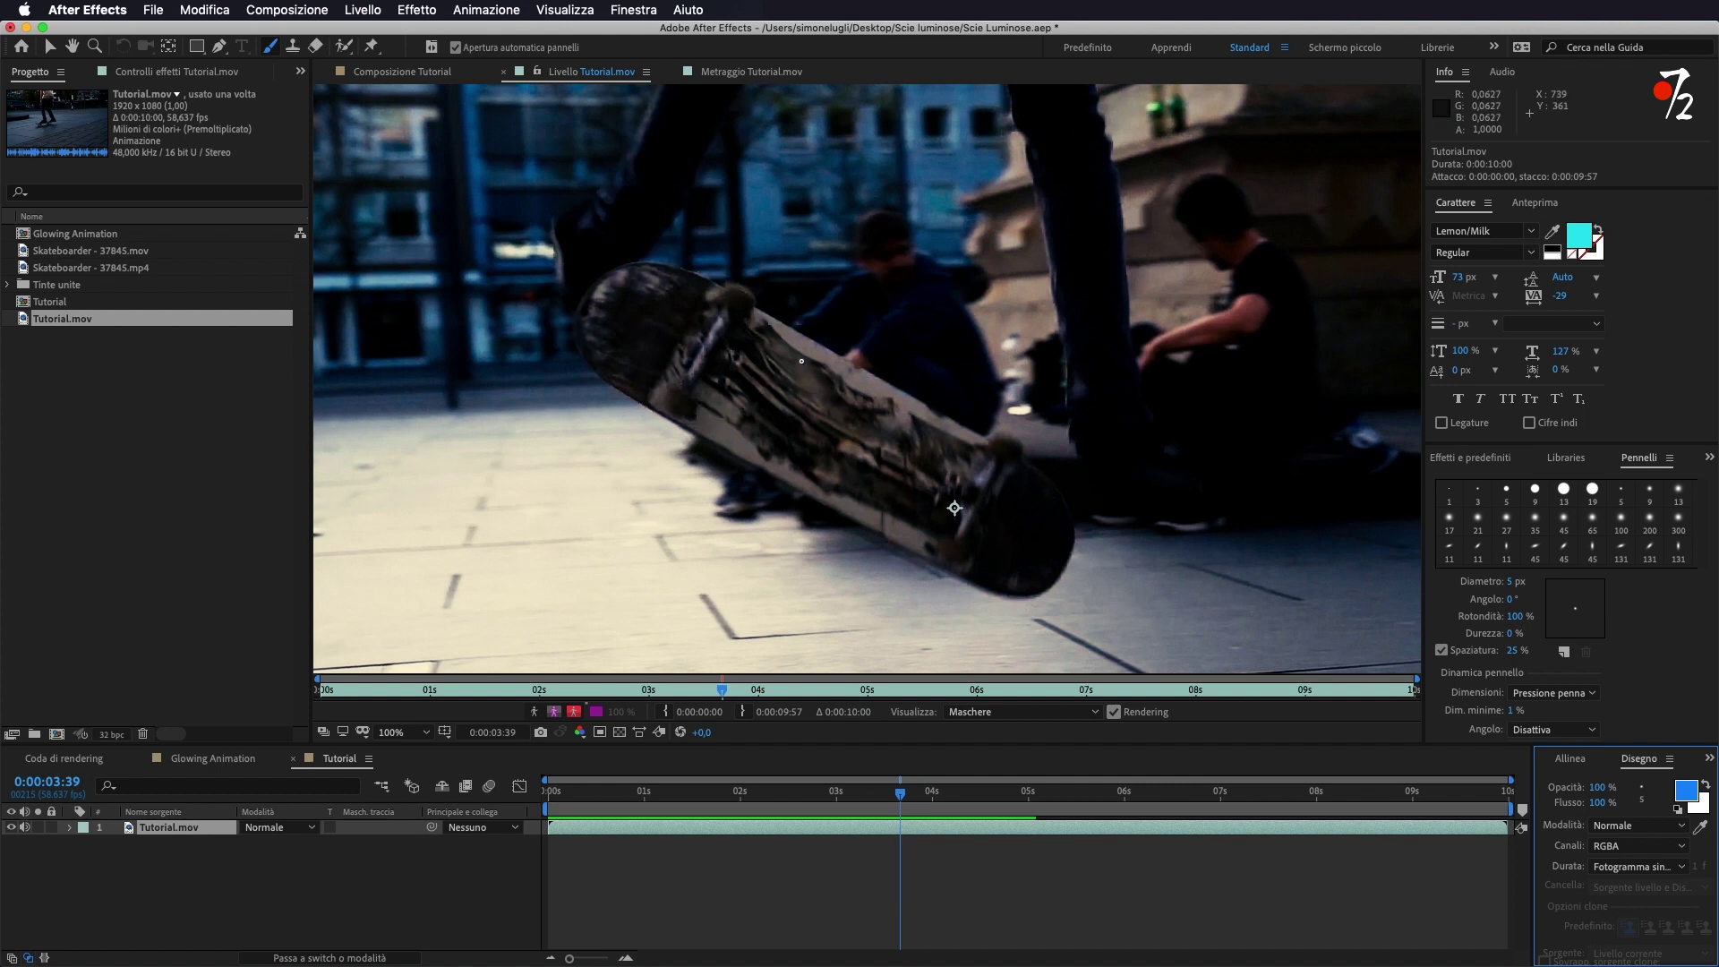
left_click(1511, 583)
left_click_drag(1511, 583, 1513, 583)
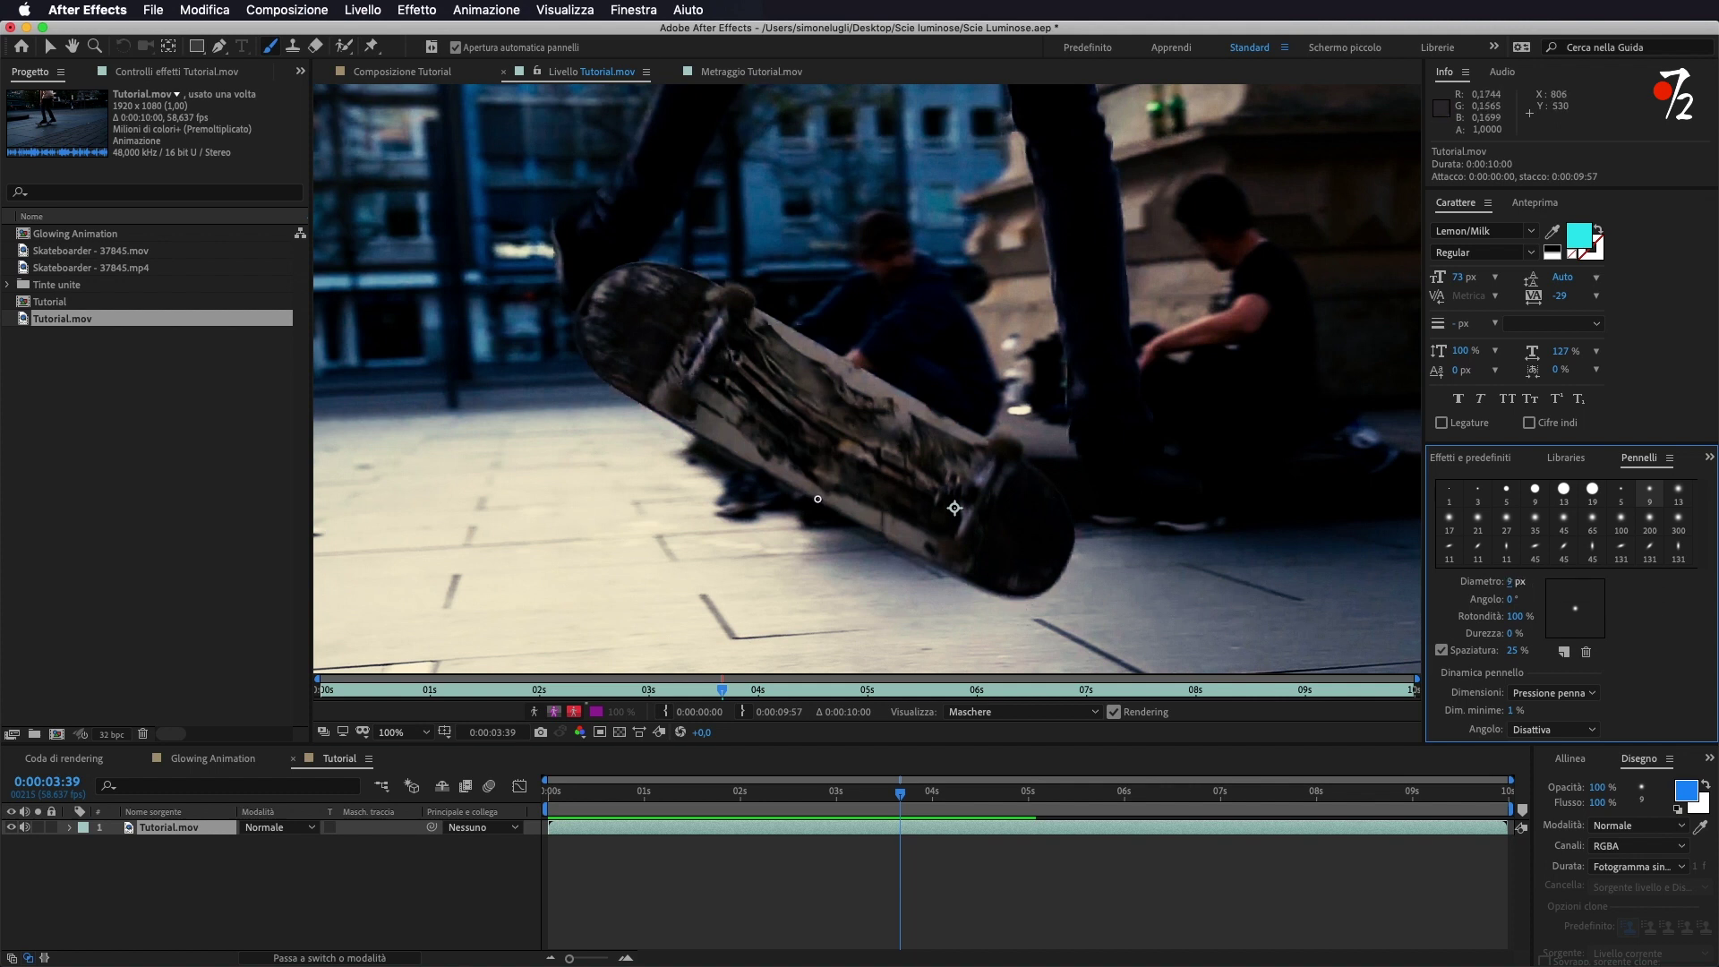
mouse_move(818, 499)
left_mouse_down()
mouse_move(976, 498)
mouse_move(814, 500)
left_mouse_up()
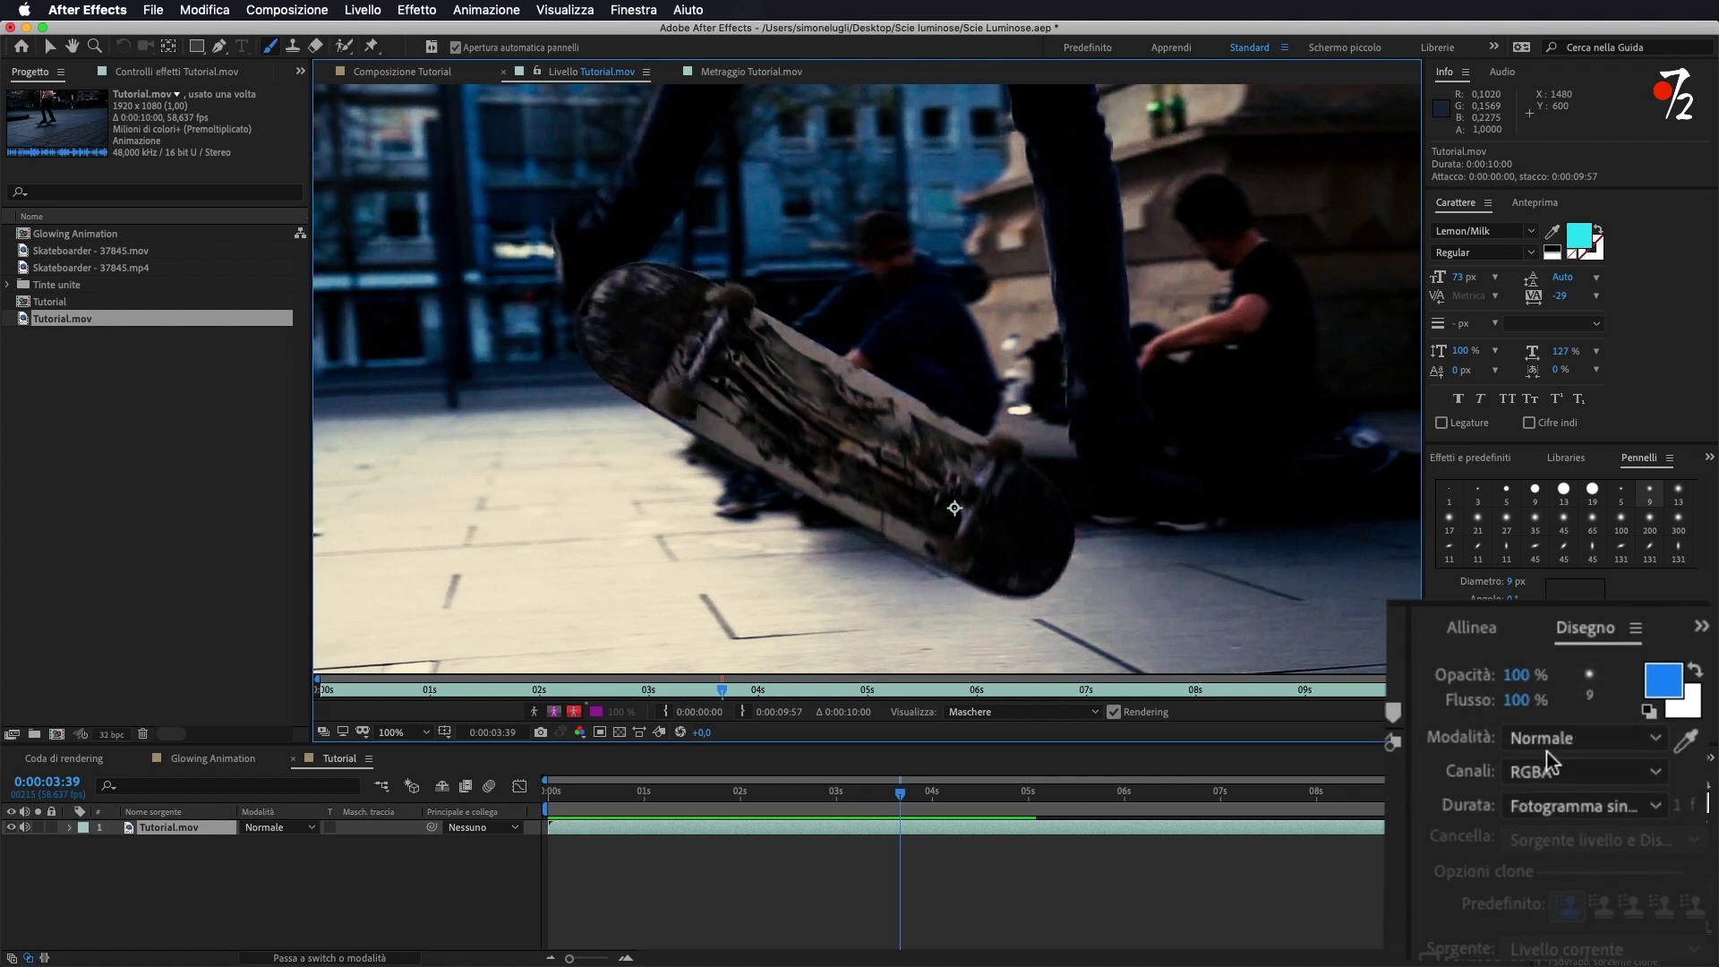
left_click(1517, 815)
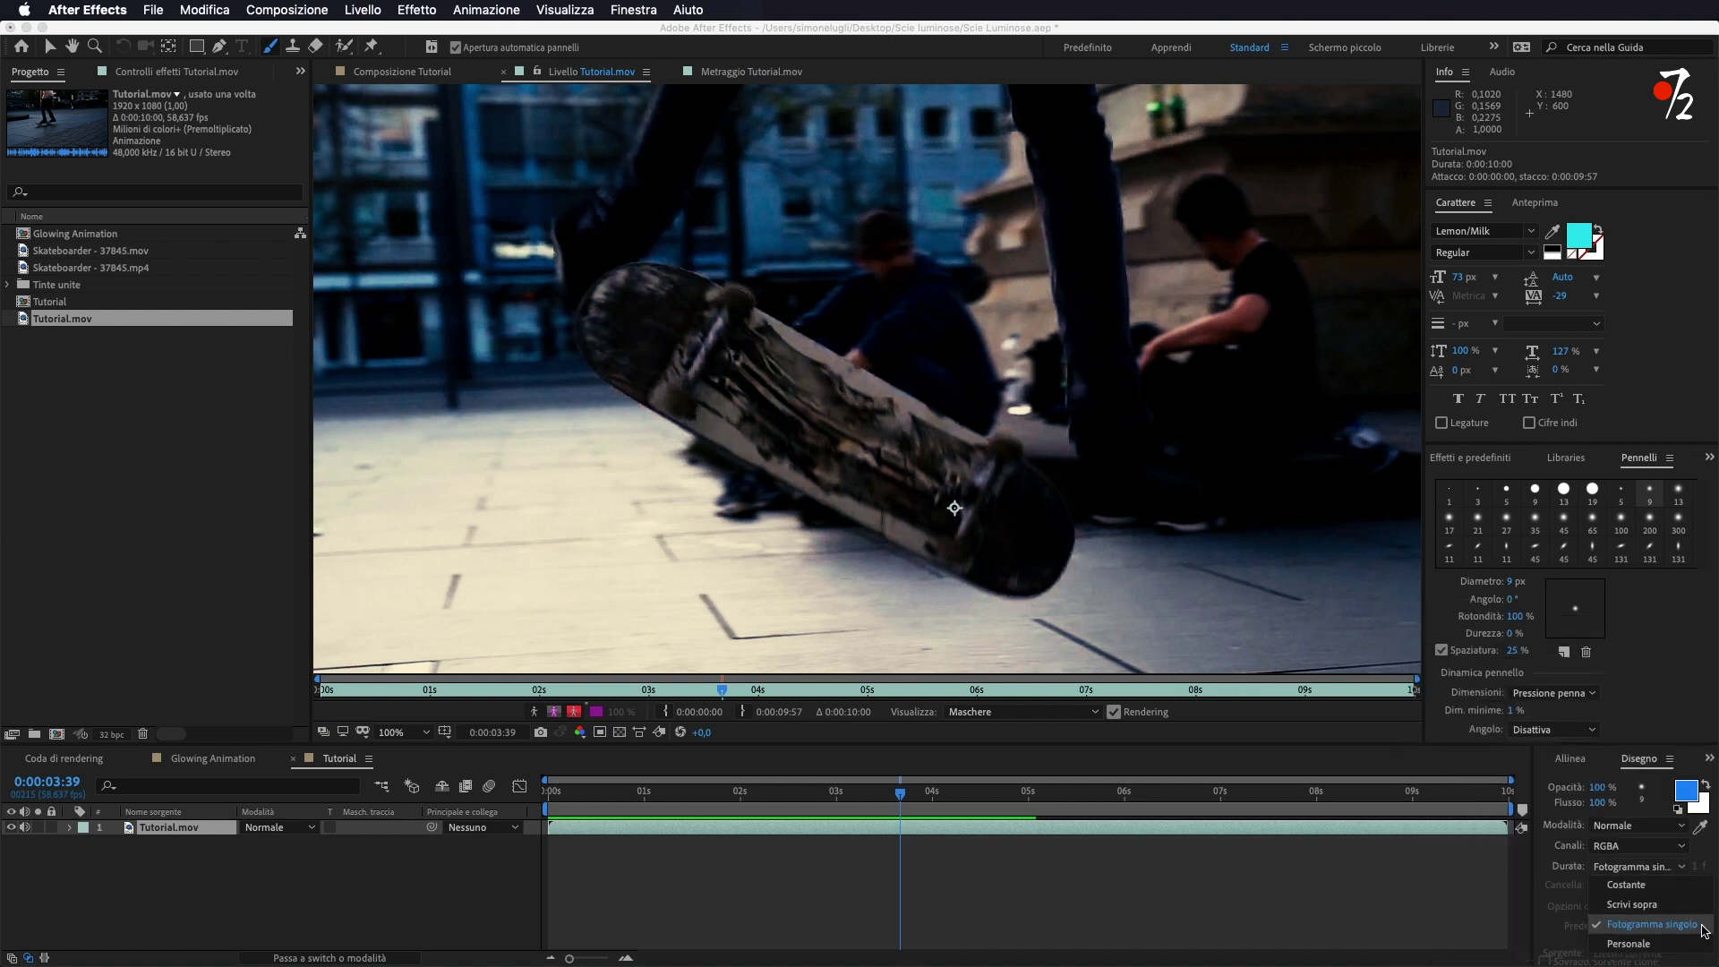
left_click(1701, 924)
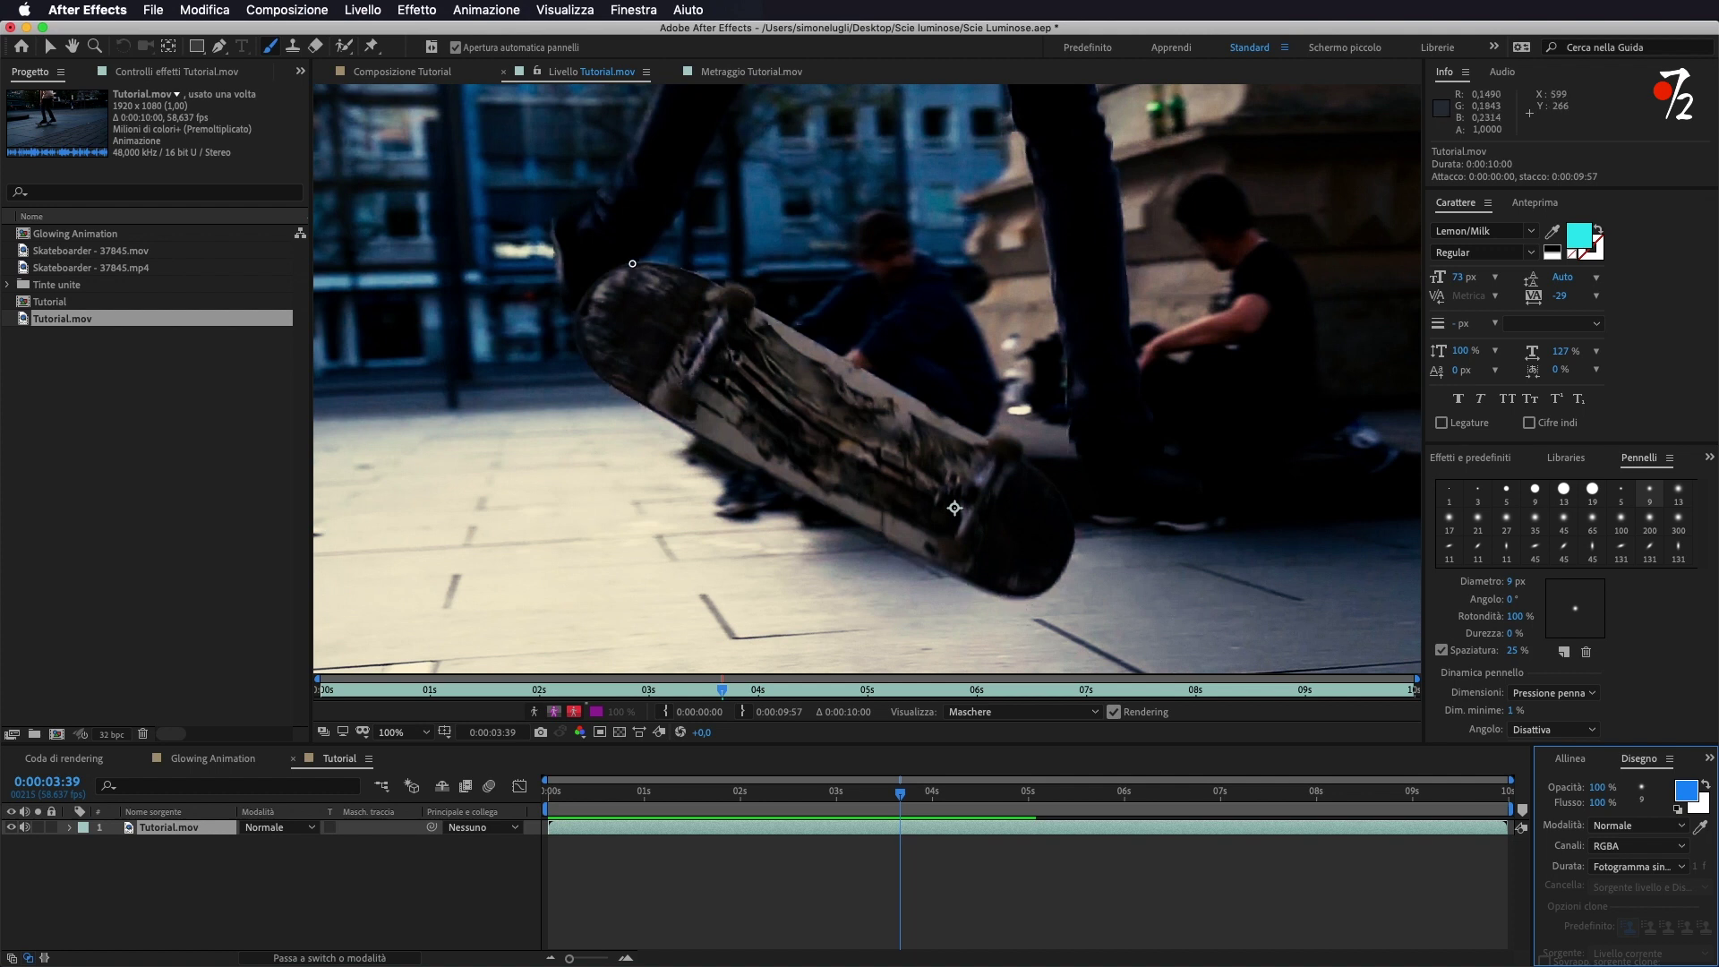
- Paint a short blue stroke along the upper edge of the skateboard's raised end at 0:00:03:39, undoing and redrawing the first attempt
left_click_drag(636, 263, 721, 282)
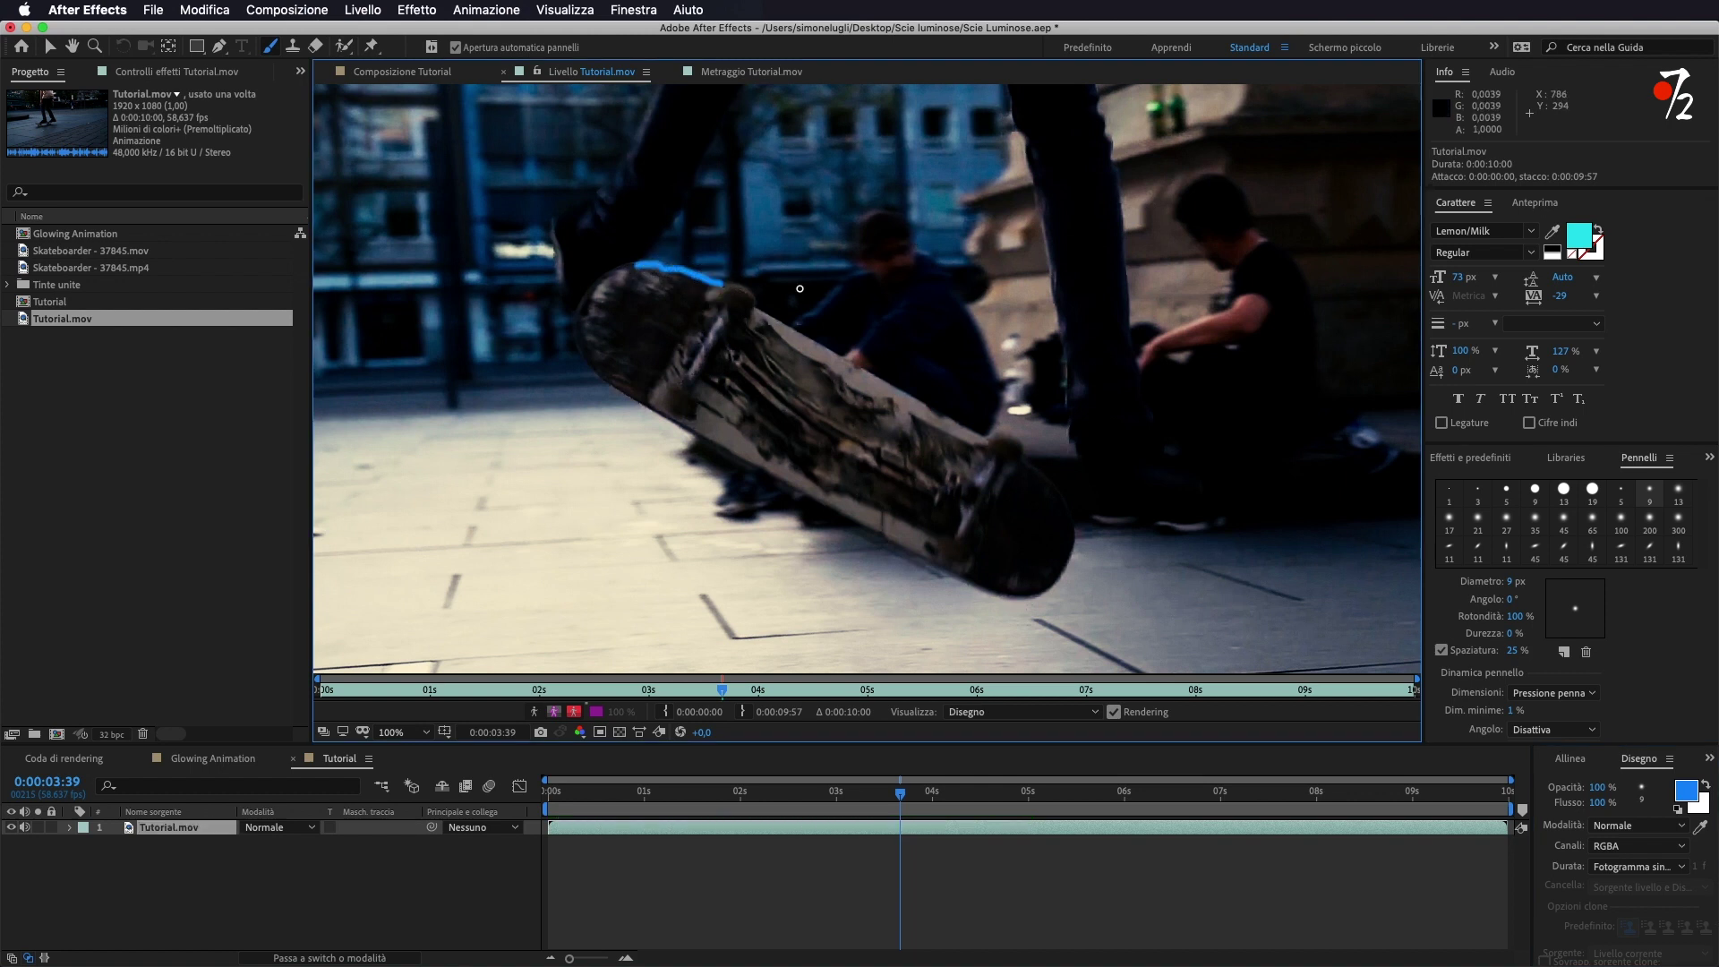
key("super+z")
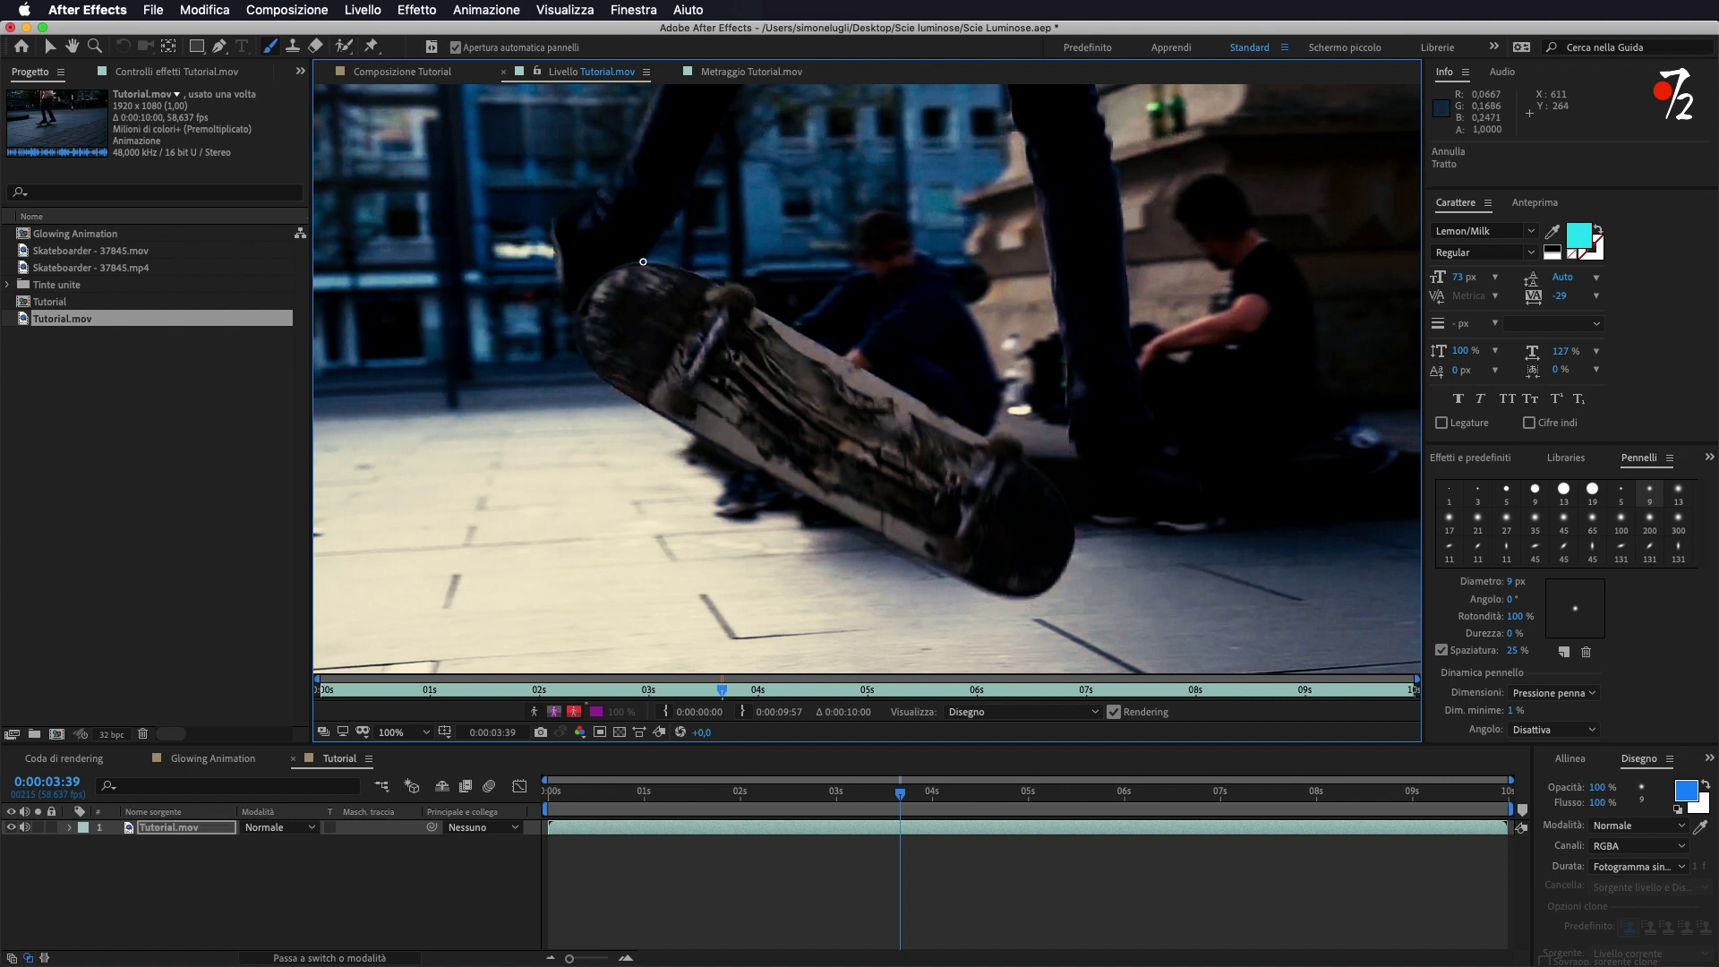
left_click_drag(676, 266, 721, 285)
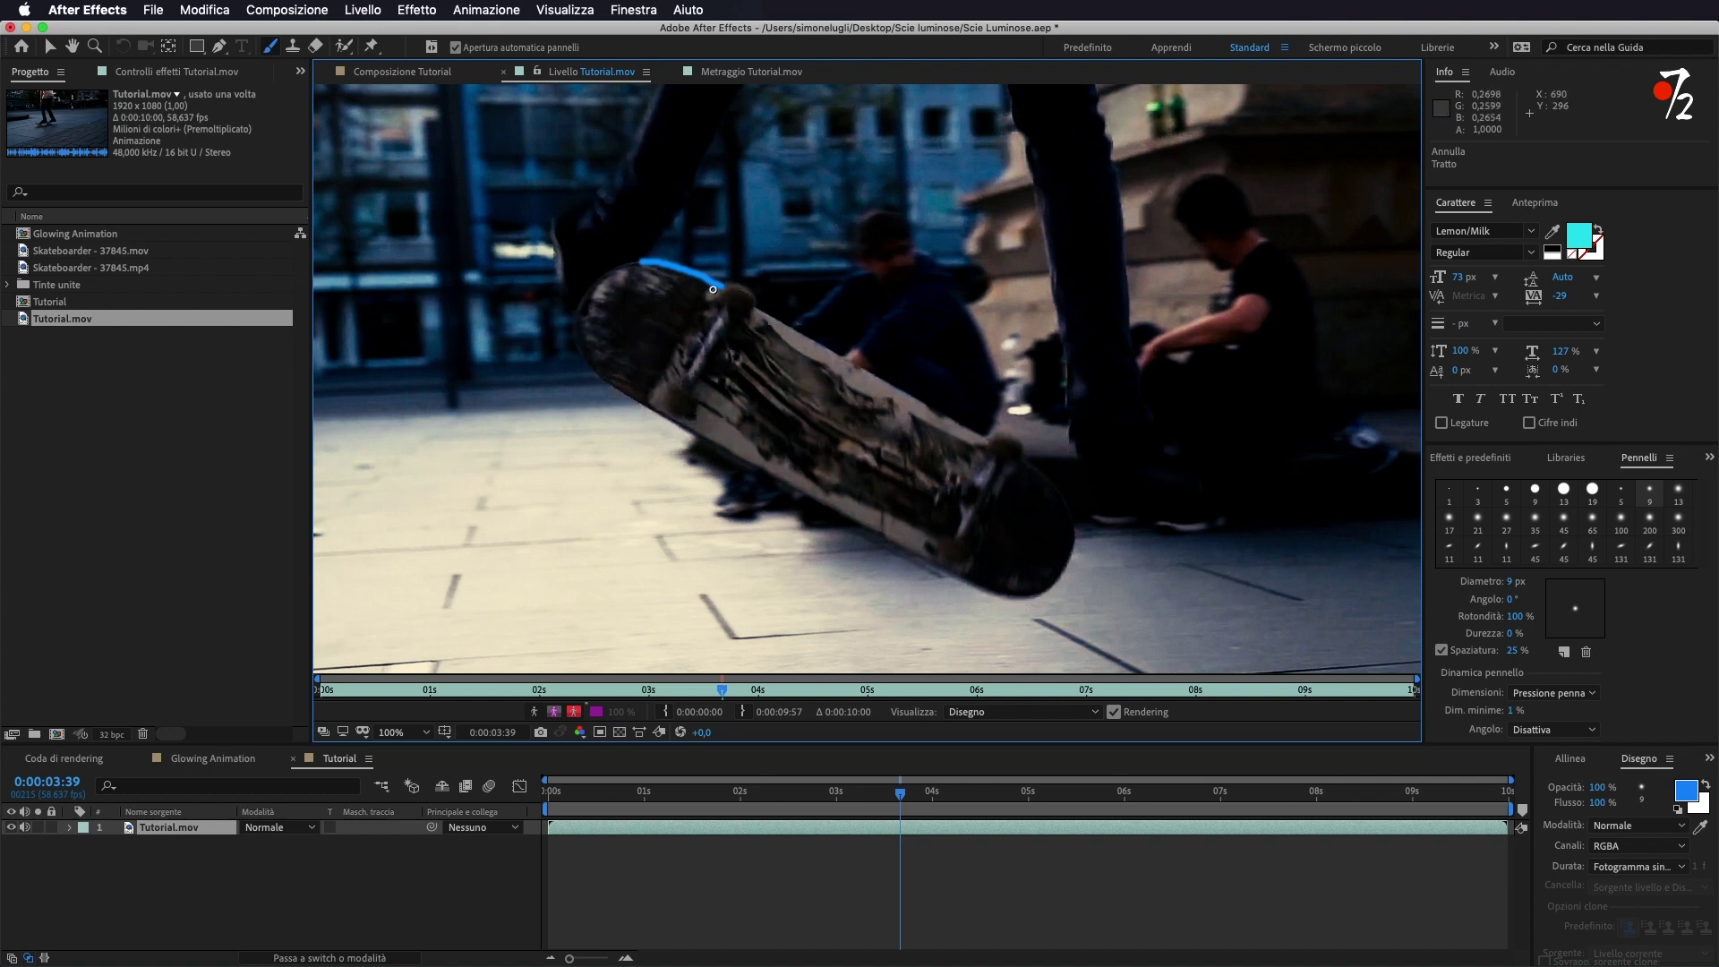
- Advance frame by frame from 0:00:03:40 to 0:00:03:42, painting one blue stroke per frame around the wheel and along the board's upper edge
left_click(1534, 203)
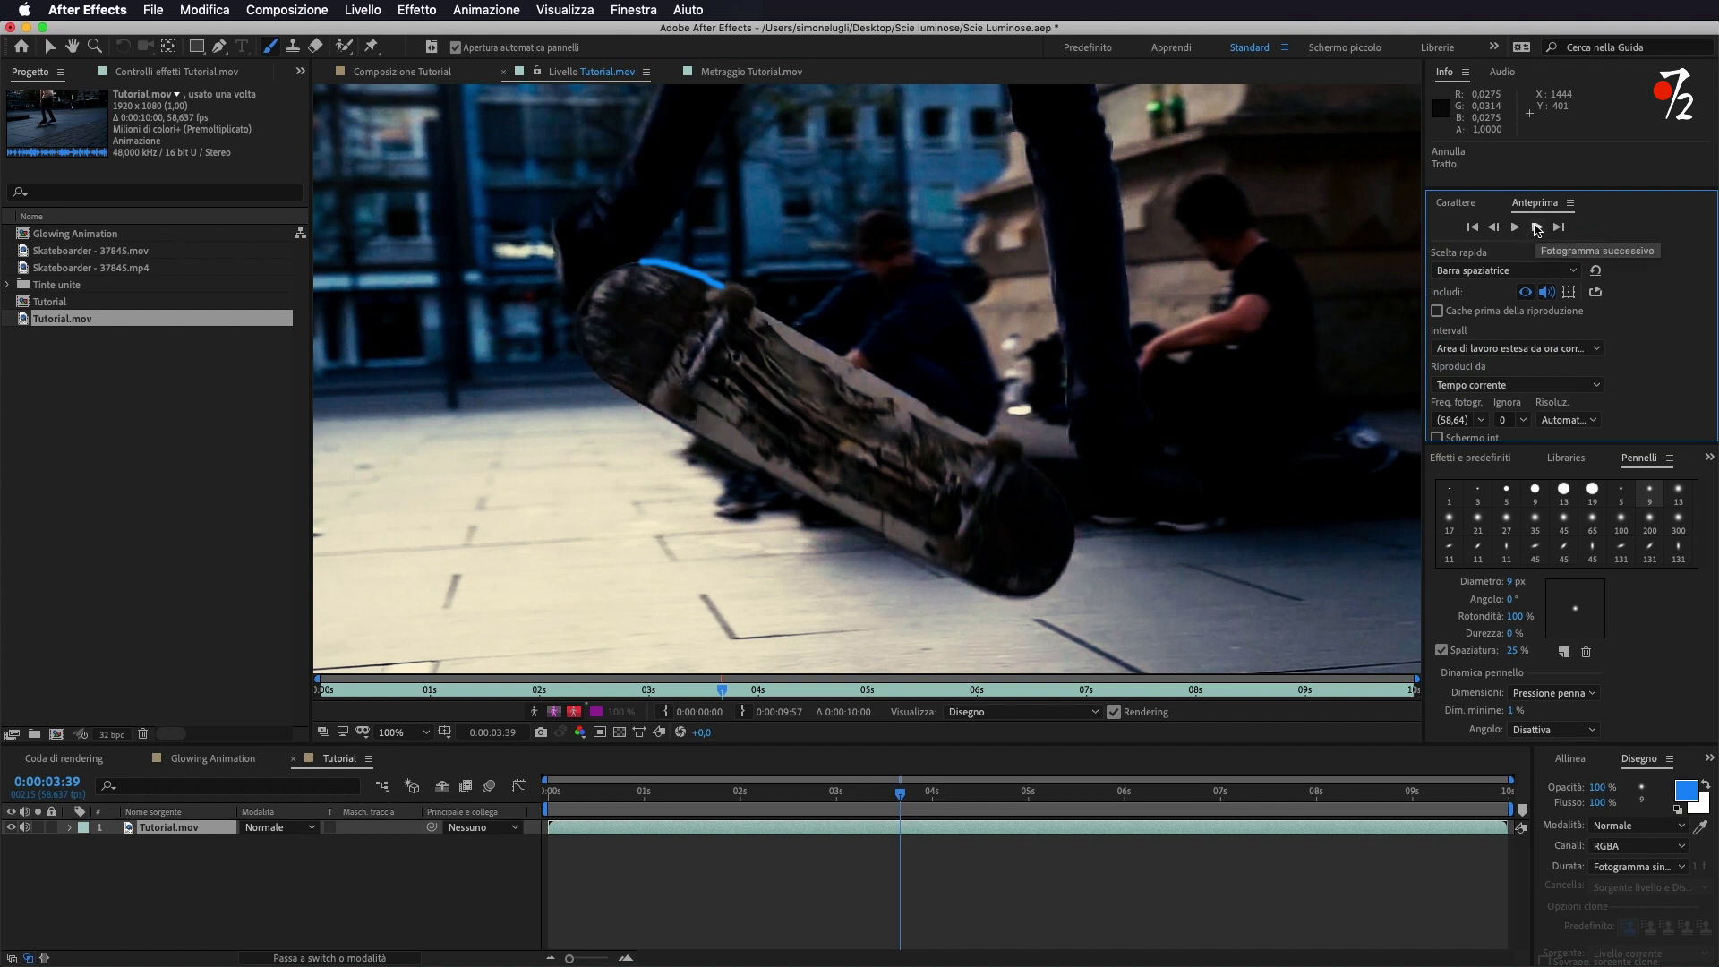
left_click(1536, 228)
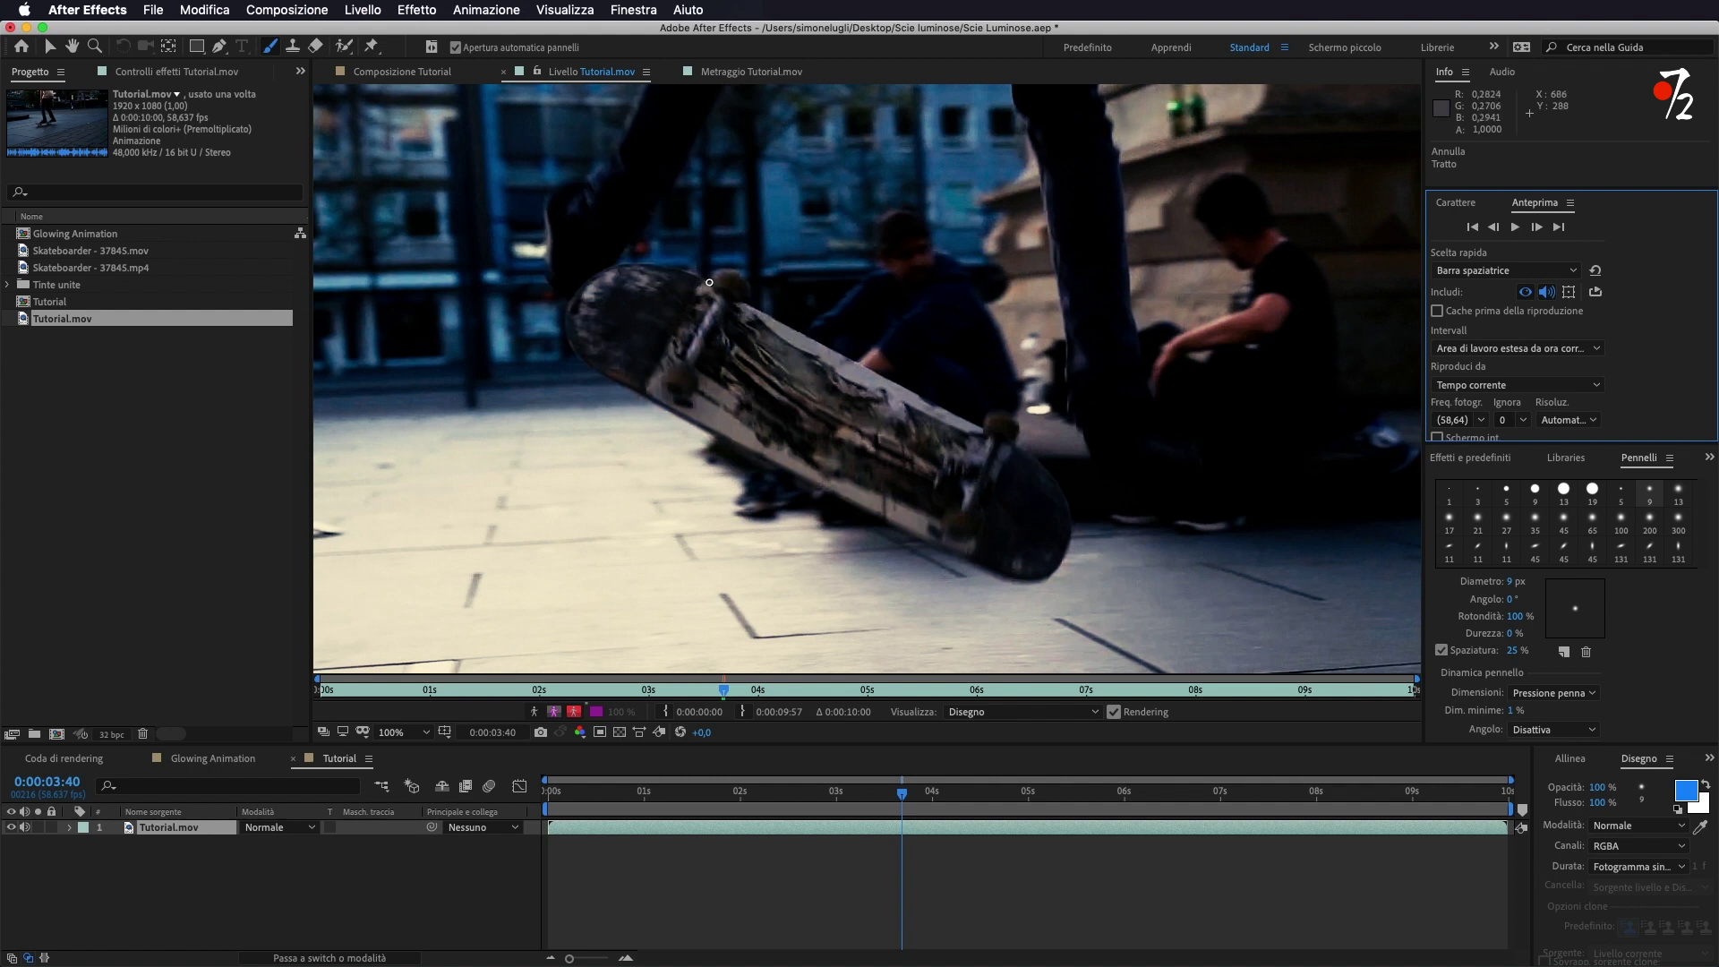
left_click(1493, 227)
mouse_move(710, 282)
left_mouse_down()
mouse_move(732, 269)
mouse_move(785, 326)
left_mouse_up()
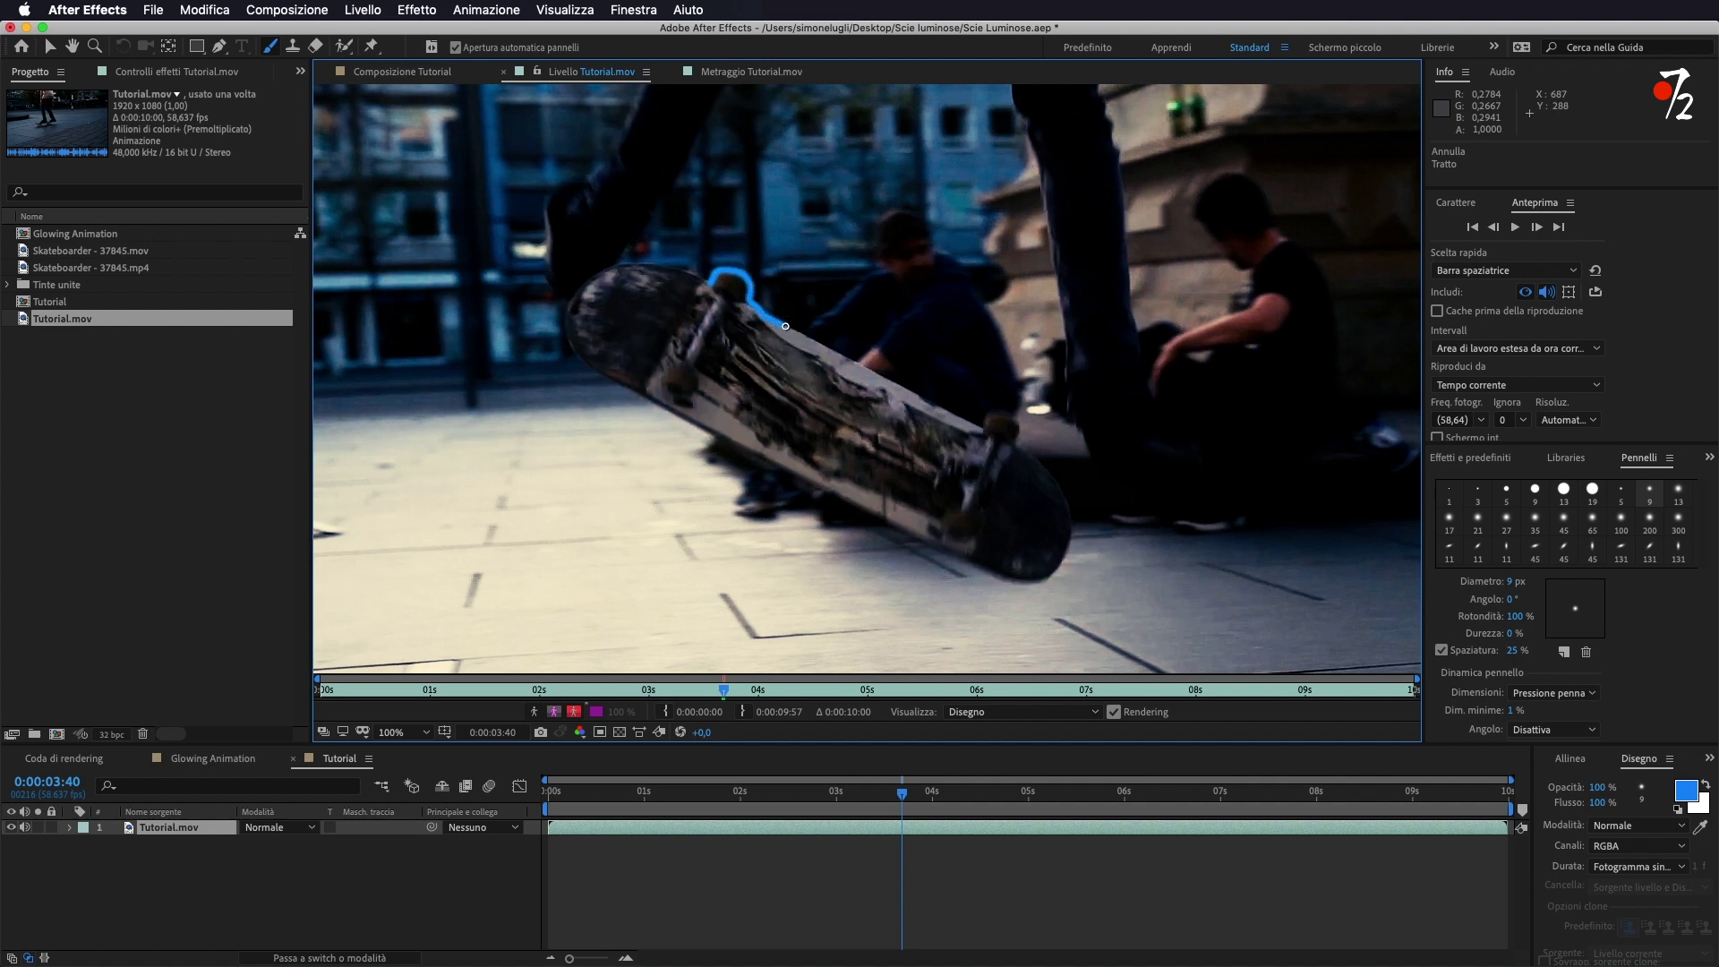
left_click(1536, 227)
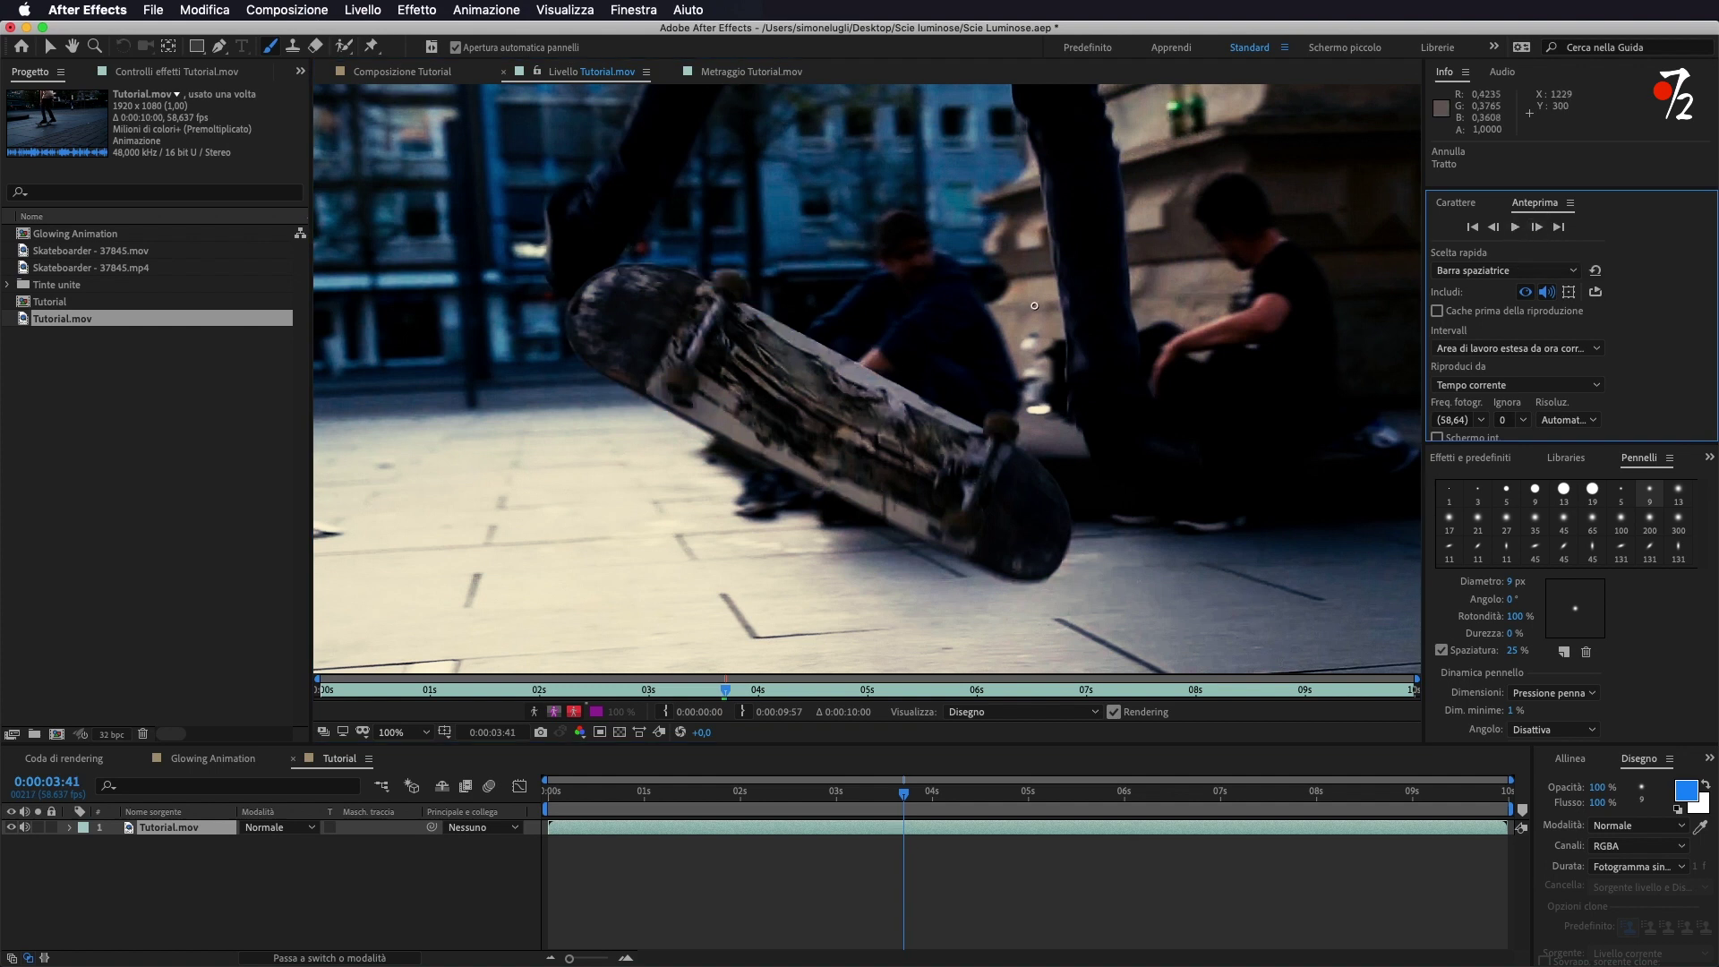
left_click_drag(781, 321, 857, 364)
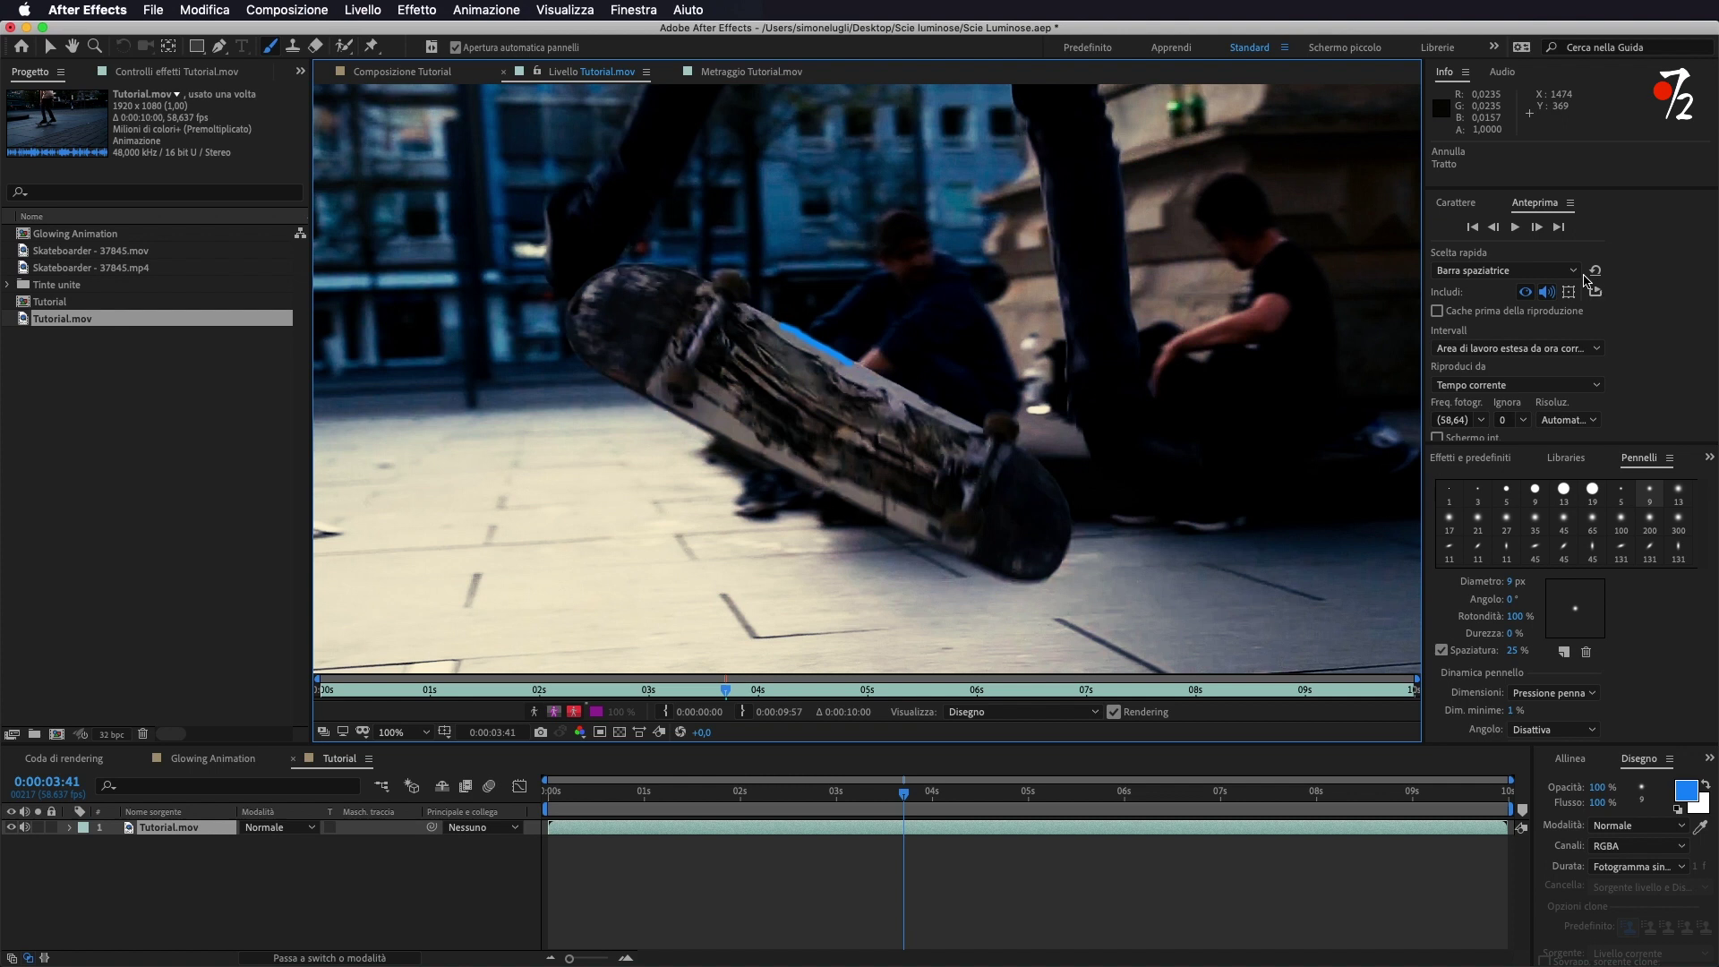
left_click(1536, 227)
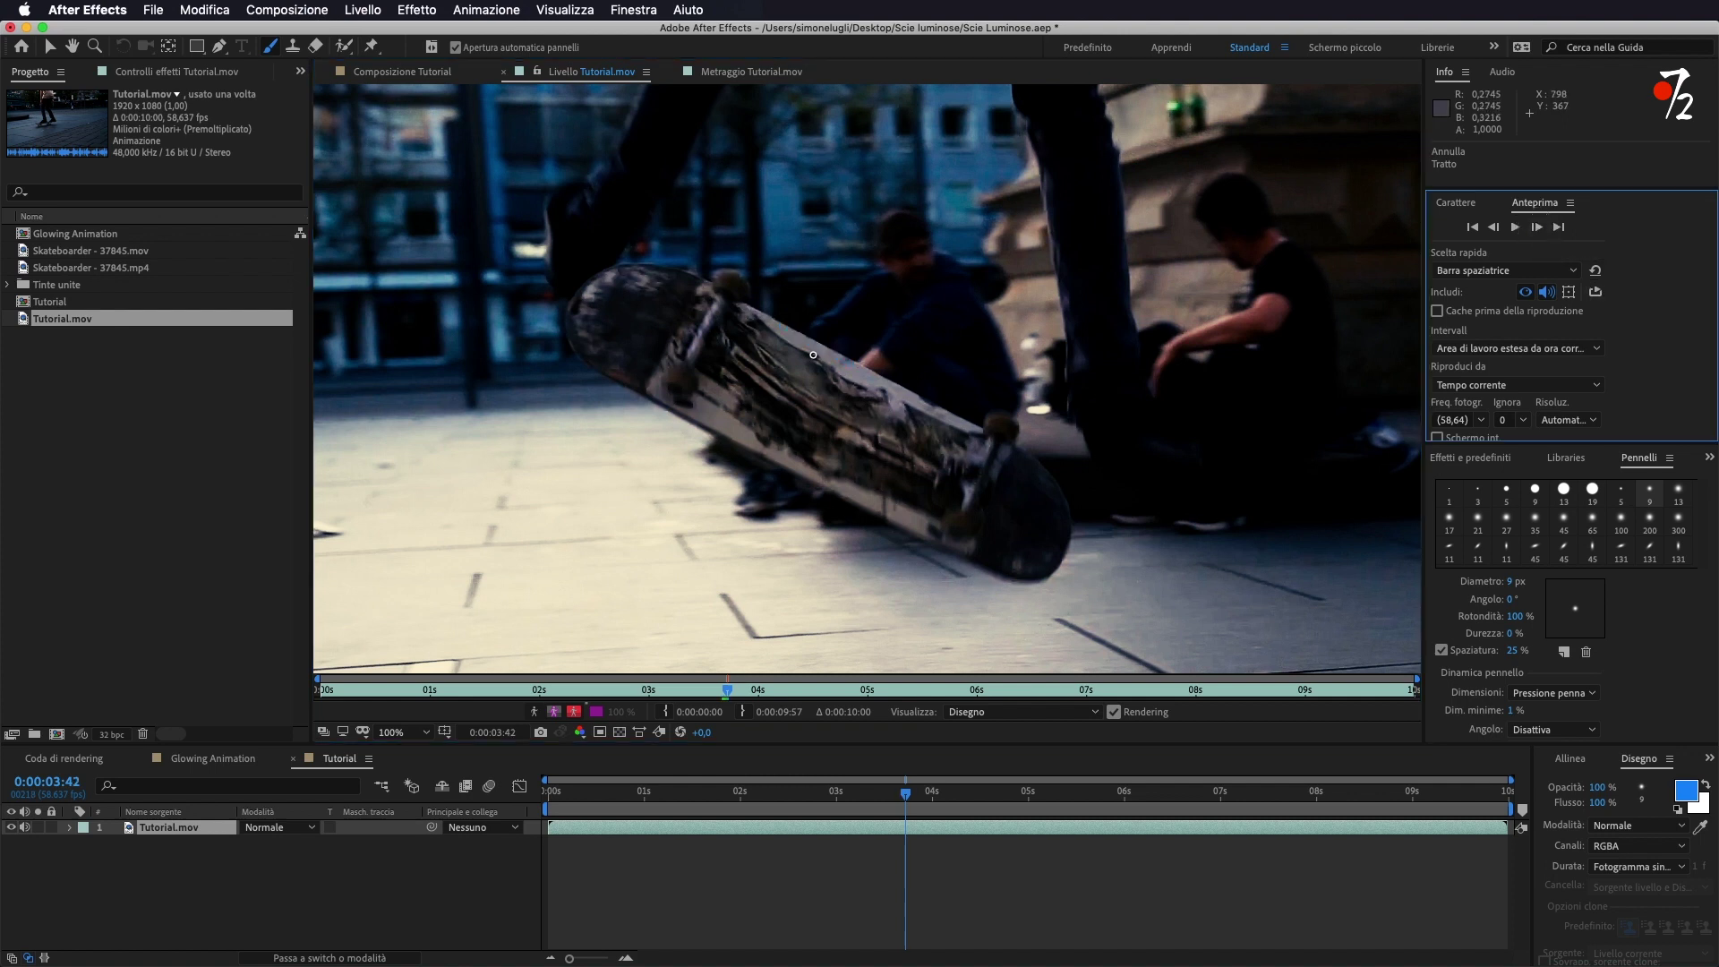
left_click_drag(838, 356, 892, 386)
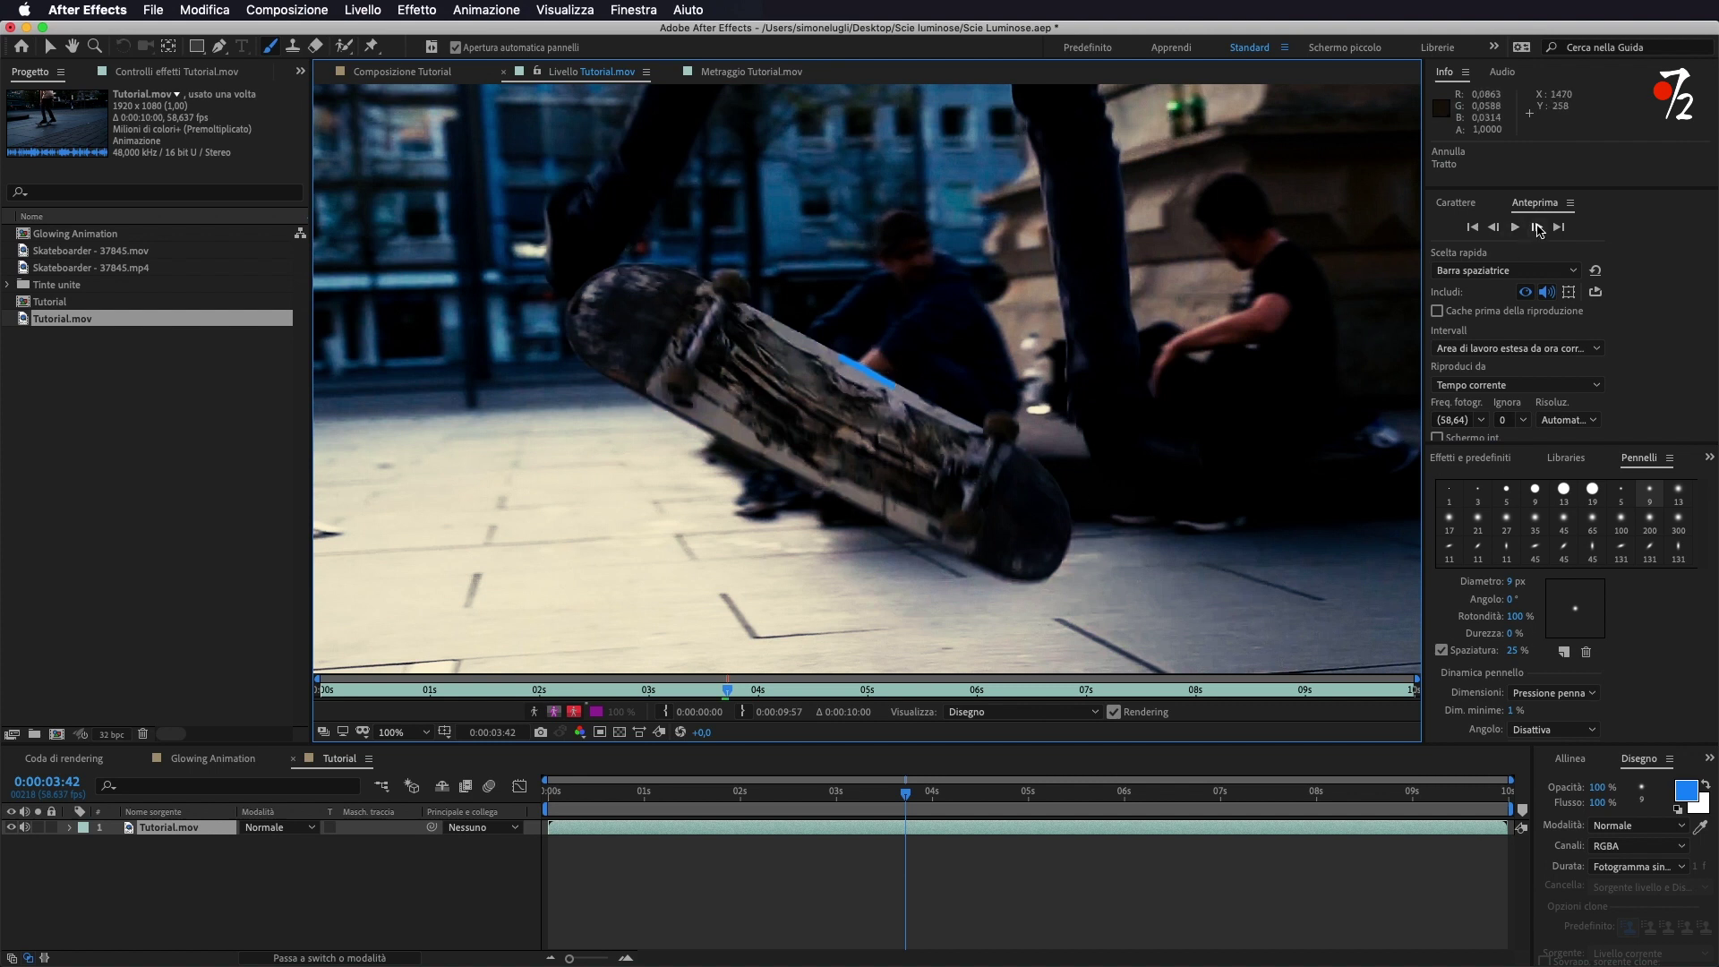
- Continue frame by frame up to 0:00:03:49, painting successive blue strokes around the board and back along its lower edge
left_click(1536, 227)
mouse_move(886, 383)
left_mouse_down()
mouse_move(962, 416)
mouse_move(999, 398)
mouse_move(1067, 519)
mouse_move(1031, 535)
mouse_move(963, 479)
mouse_move(829, 425)
left_mouse_up()
left_click(1536, 226)
left_click(1536, 227)
left_click(1536, 226)
left_click(1537, 227)
left_click(1536, 227)
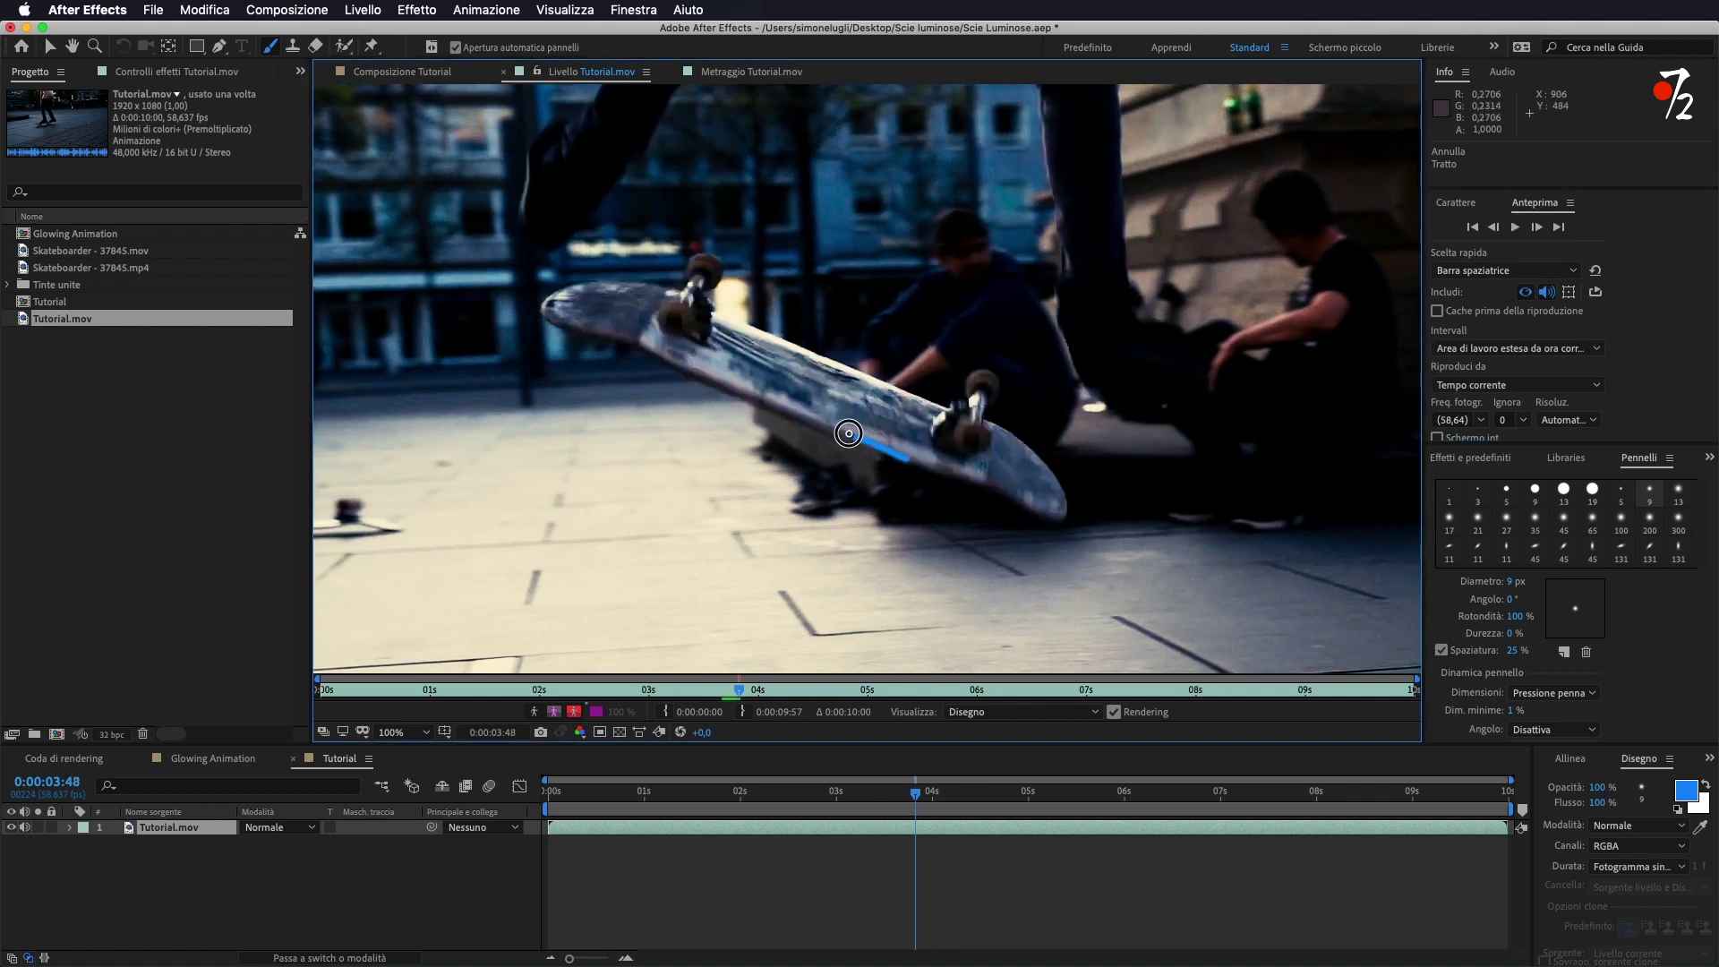
left_click(1536, 226)
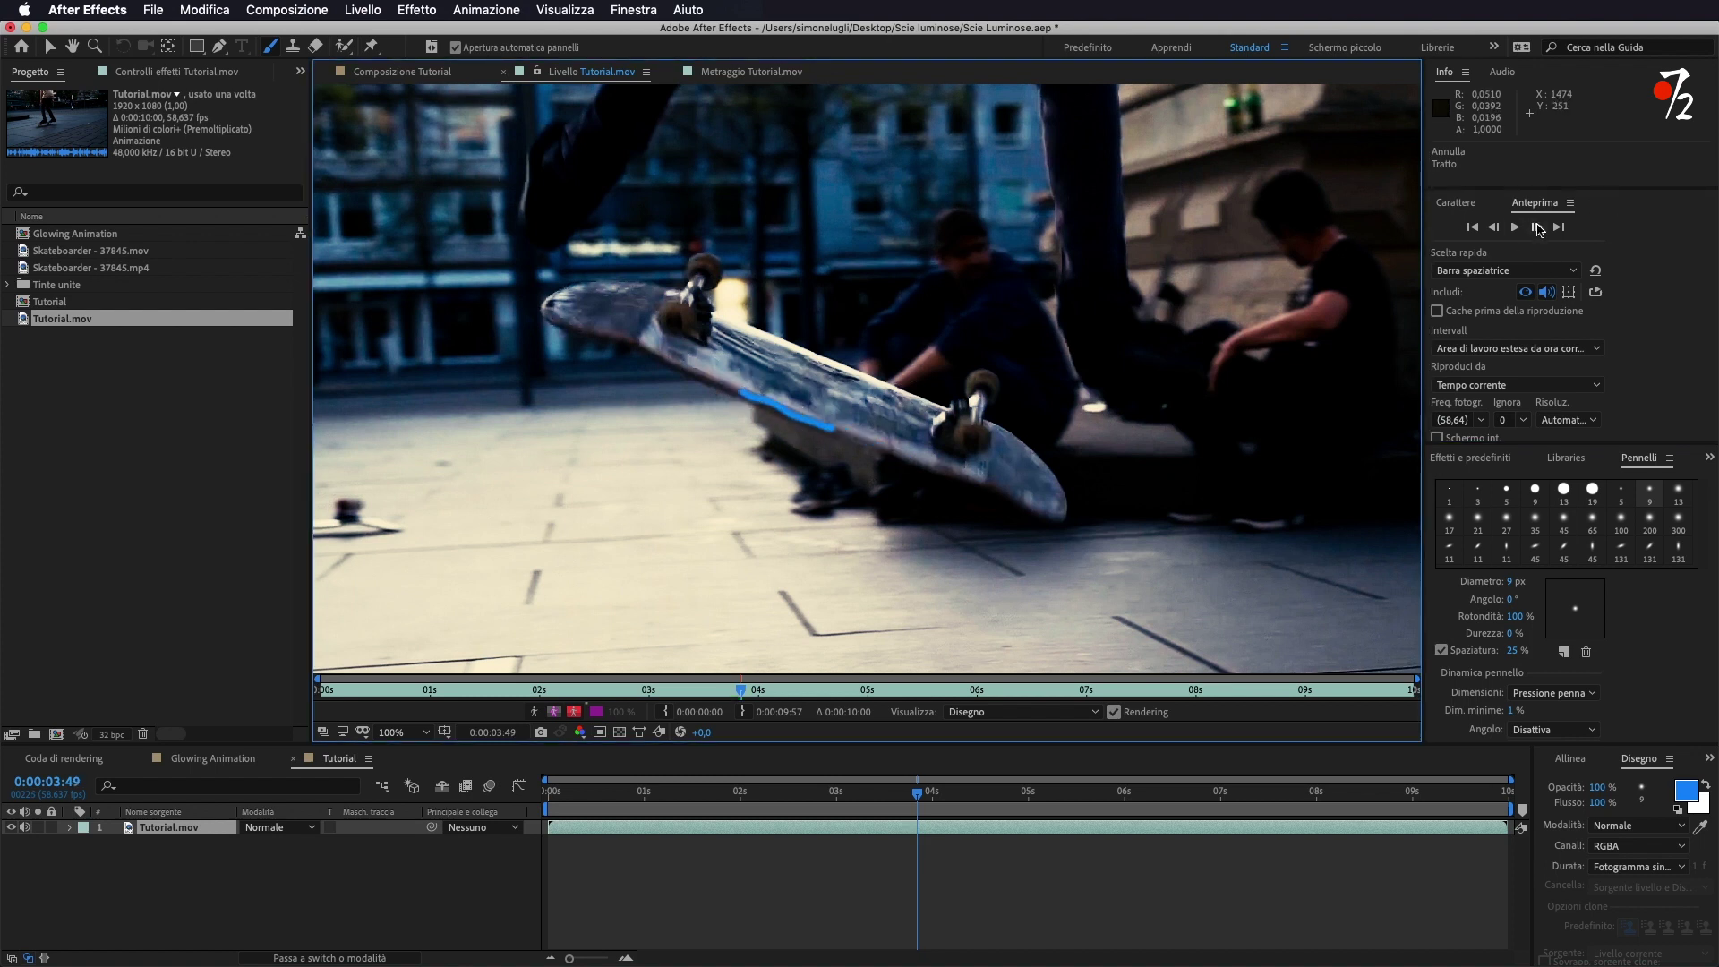
- Paint the remaining single-frame blue strokes along the lower edge to the board's raised tip, advancing to 0:00:03:53
key("Page_Down")
left_click_drag(750, 378, 665, 336)
key("Page_Down")
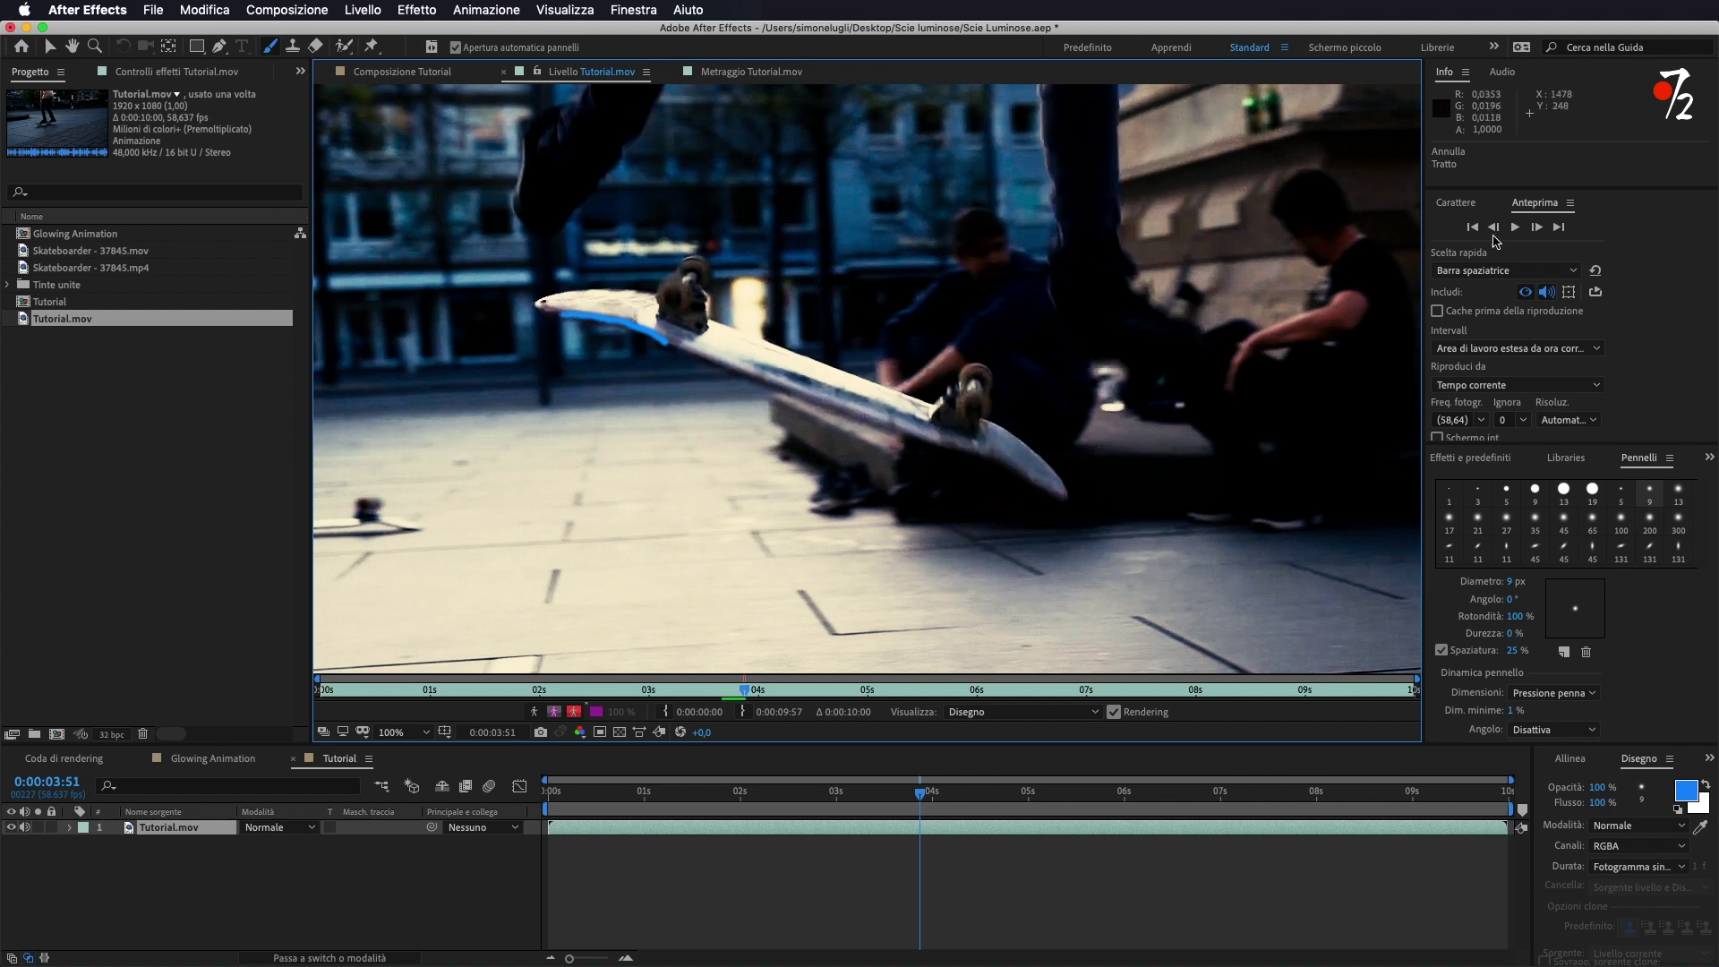
key("Page_Down")
left_click_drag(573, 301, 529, 302)
key("Page_Down")
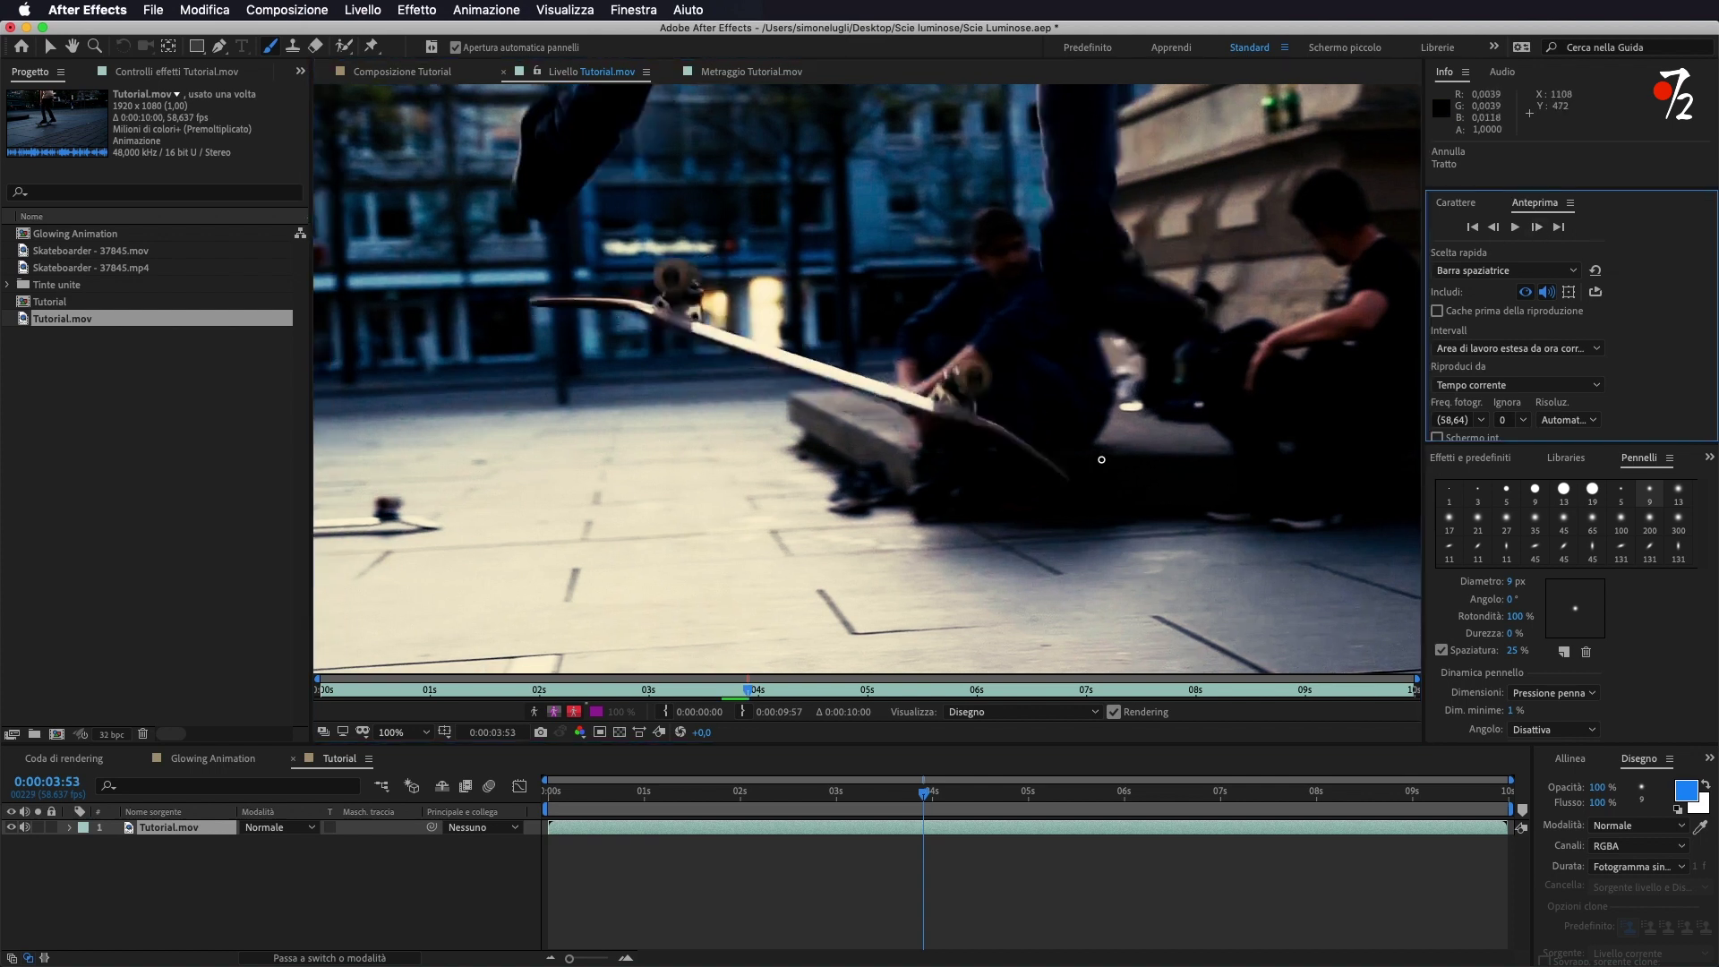
- Expand the Tutorial.mov layer's Effetti and Disegno groups and examine the list of individual brush strokes
left_click(71, 829)
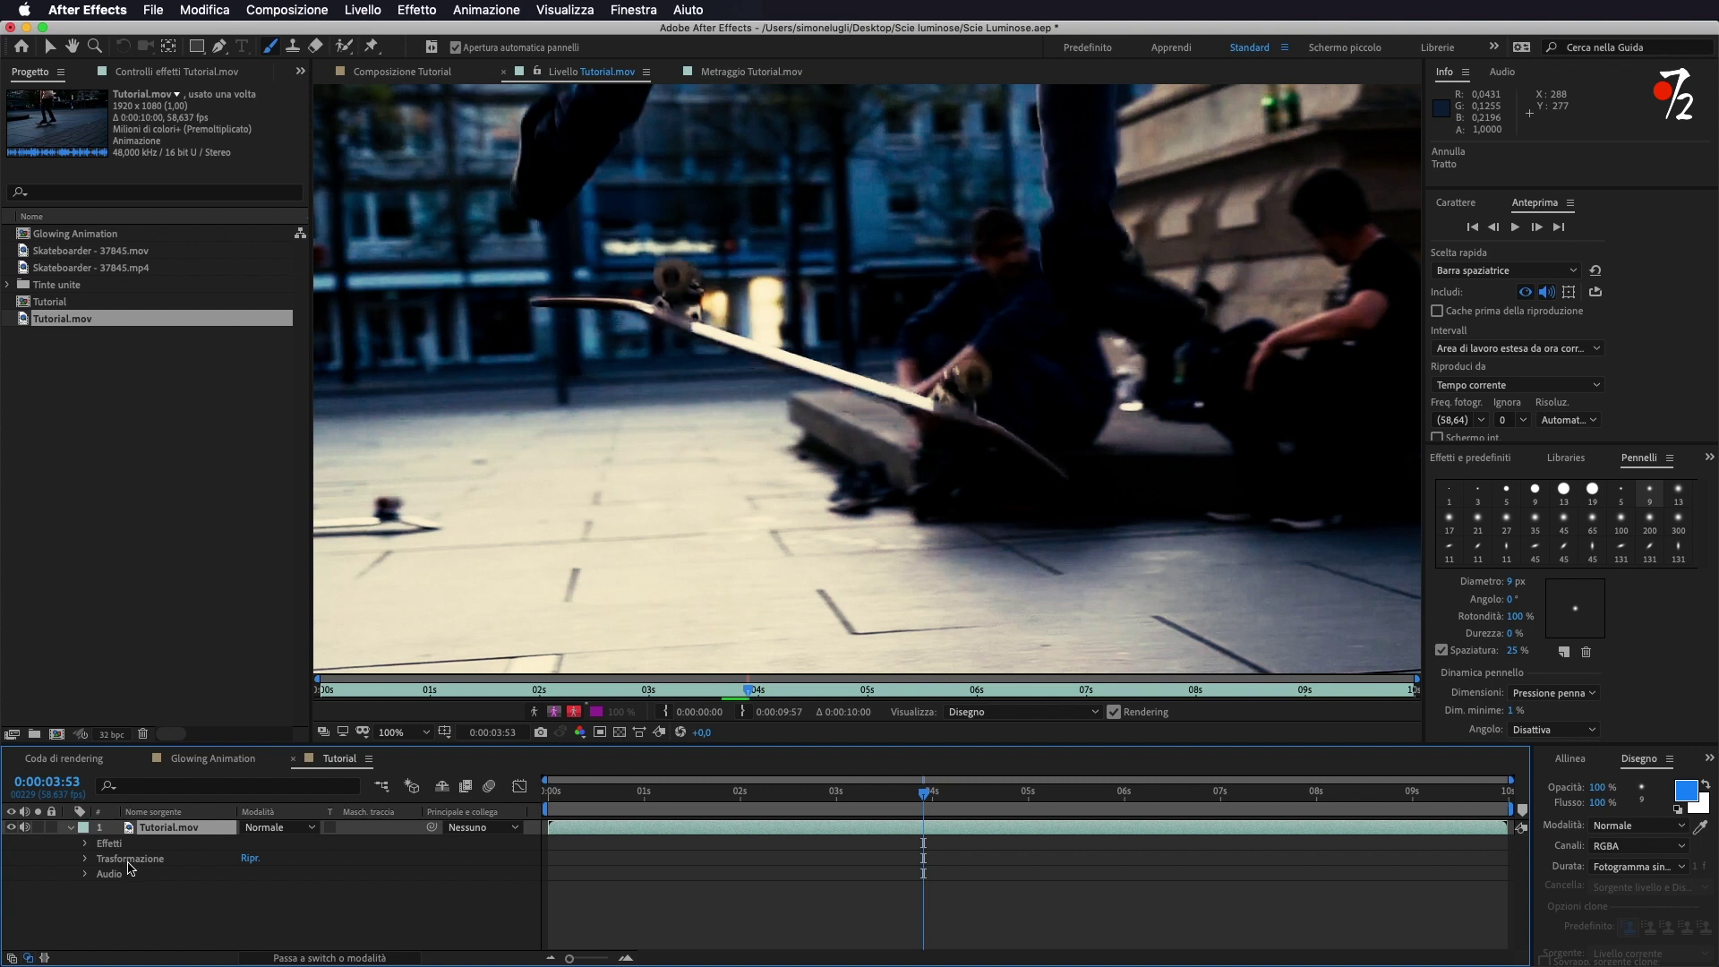
left_click(85, 844)
left_click(101, 860)
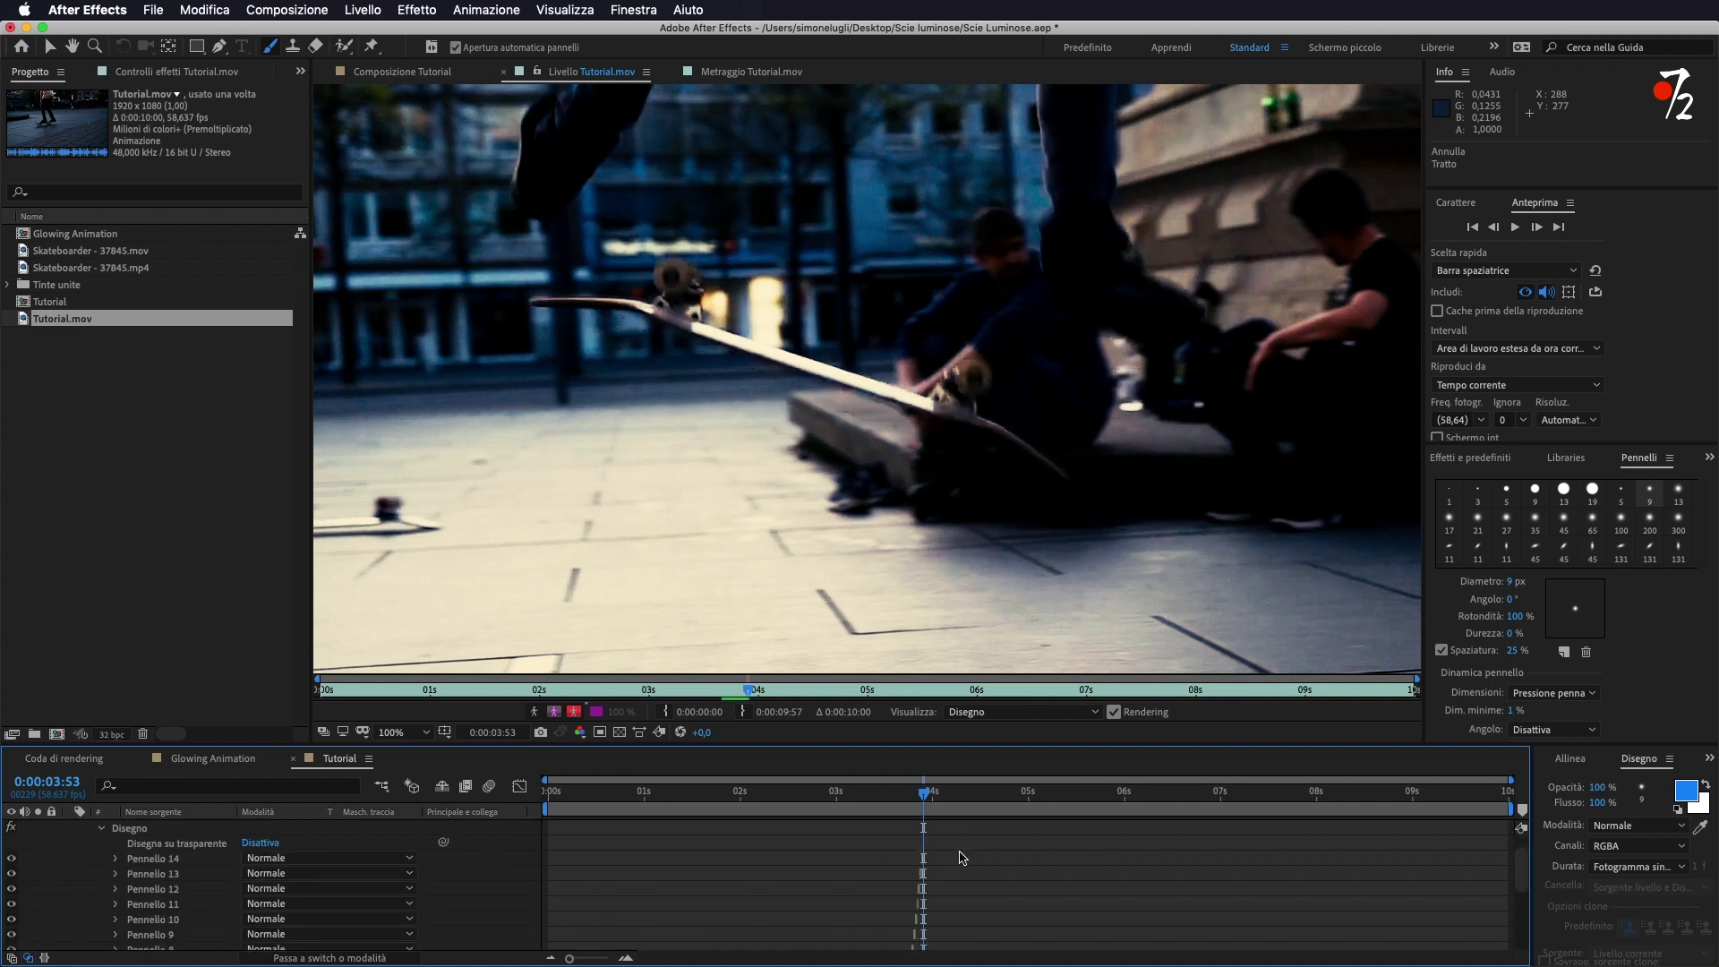
scroll(961, 857, "down", 5)
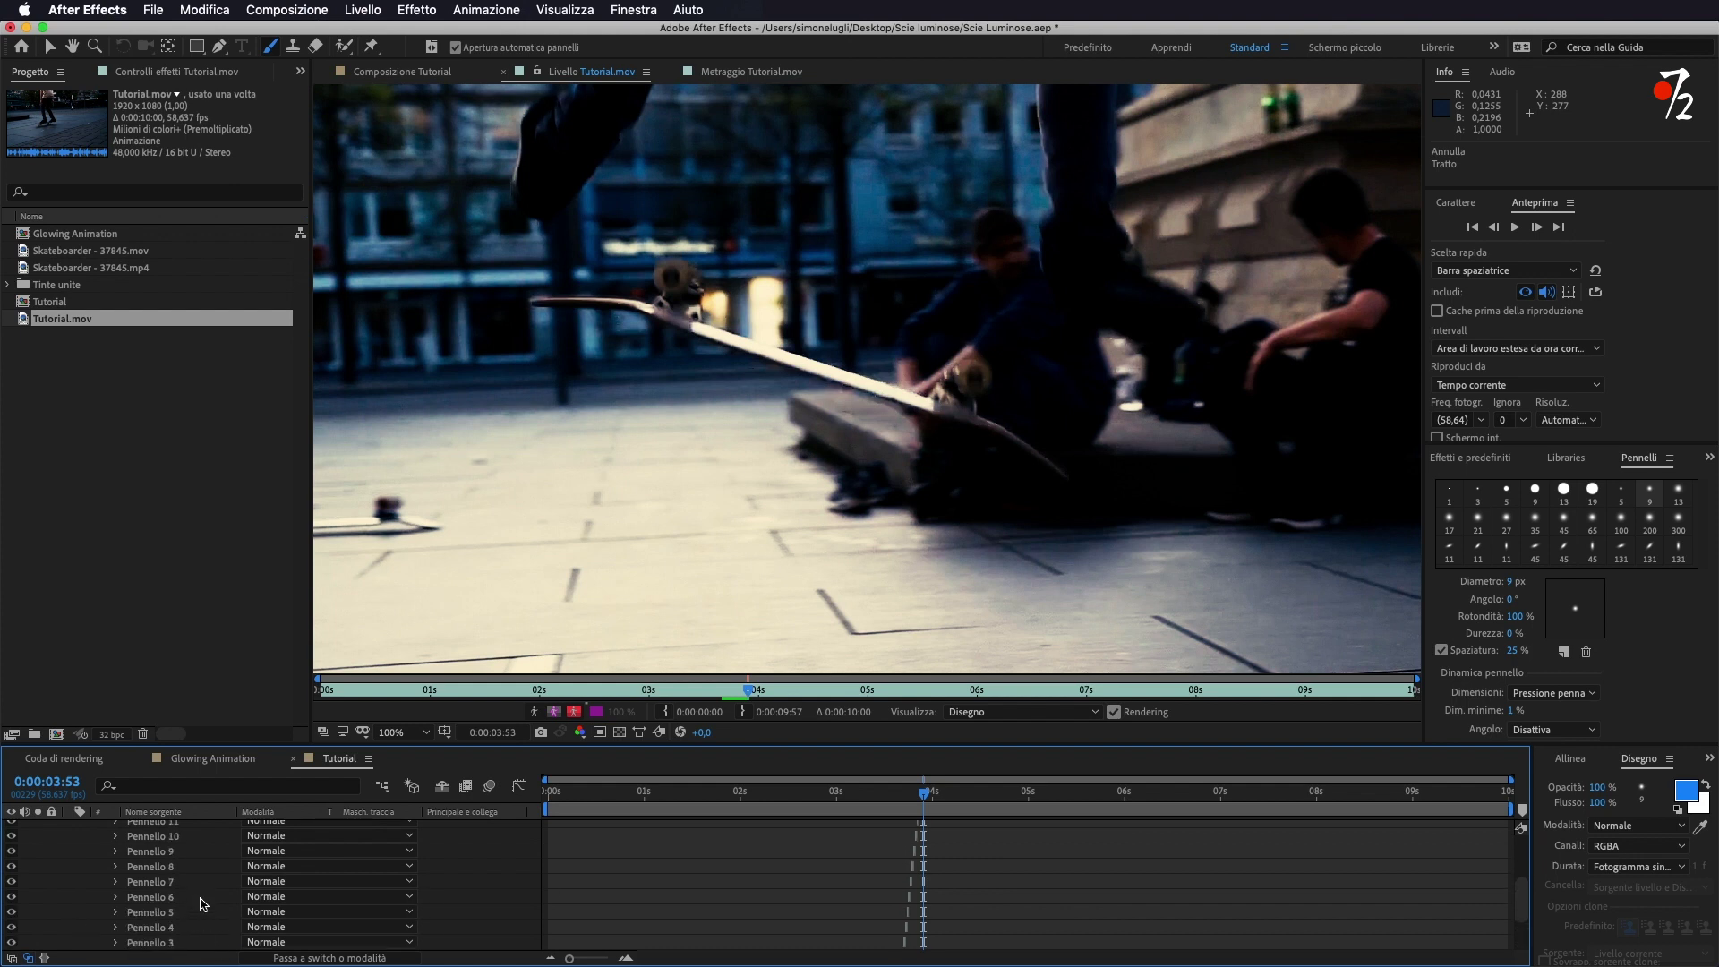
scroll(198, 896, "up", 5)
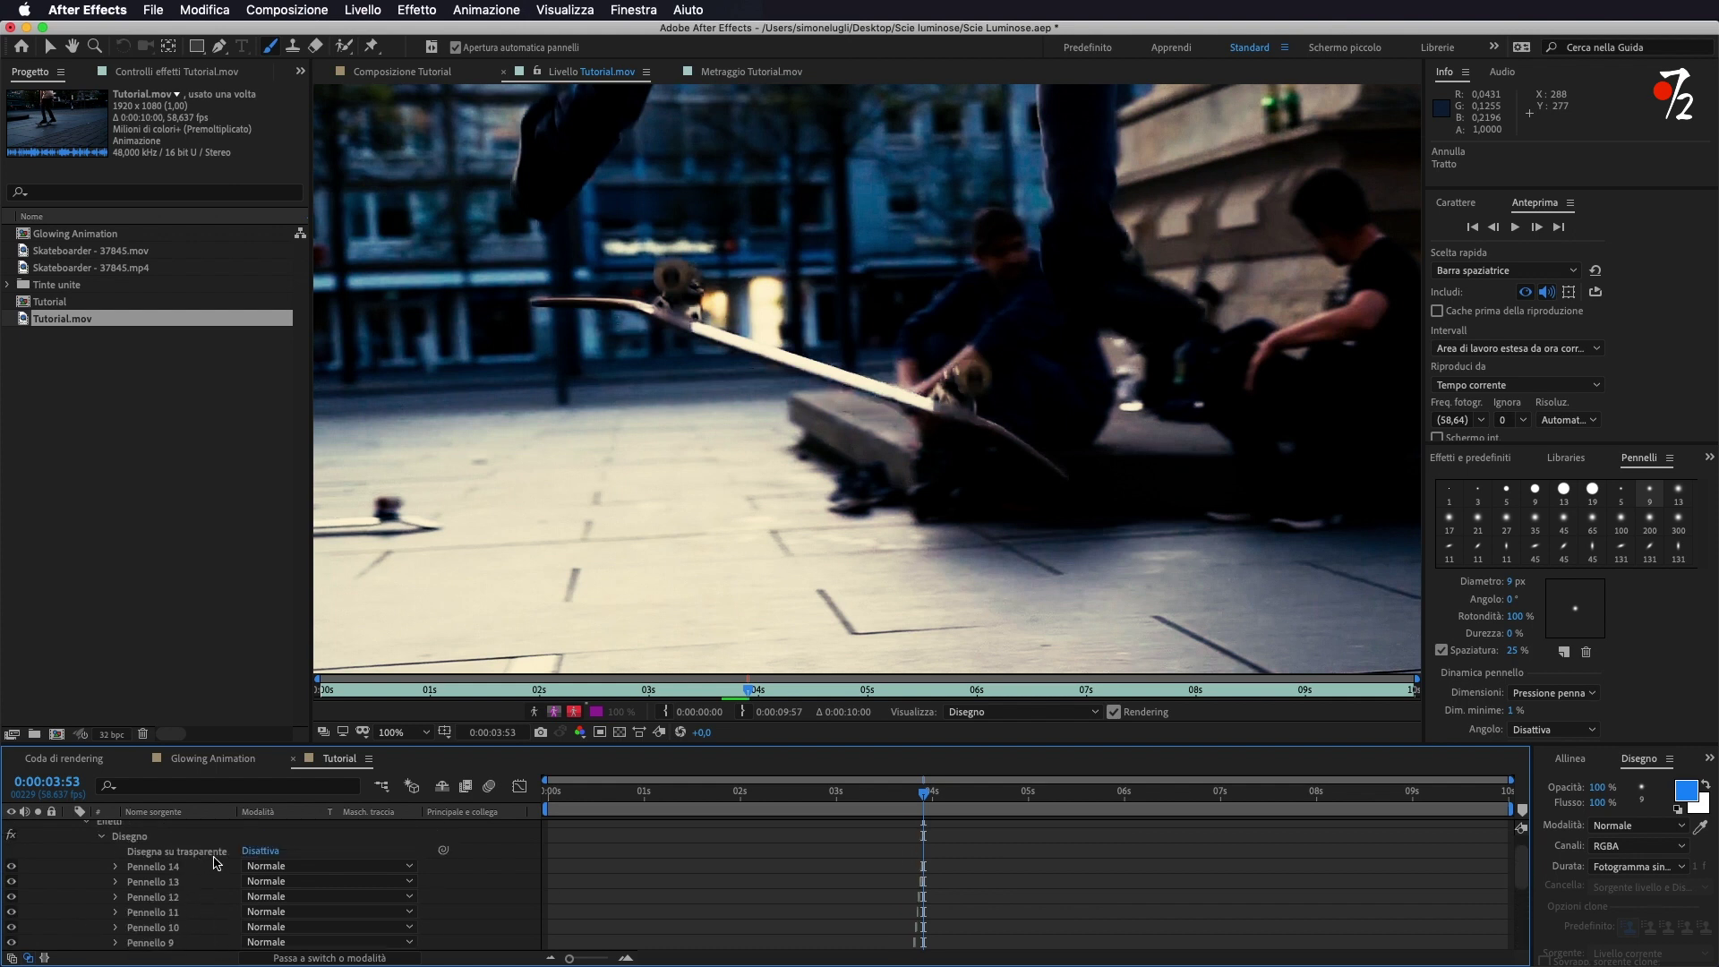
- Select and copy all strokes from Pennello 14 to Pennello 1 in the Tutorial.mov layer's Disegno effect, and collapse the layer
scroll(106, 837, "up", 1)
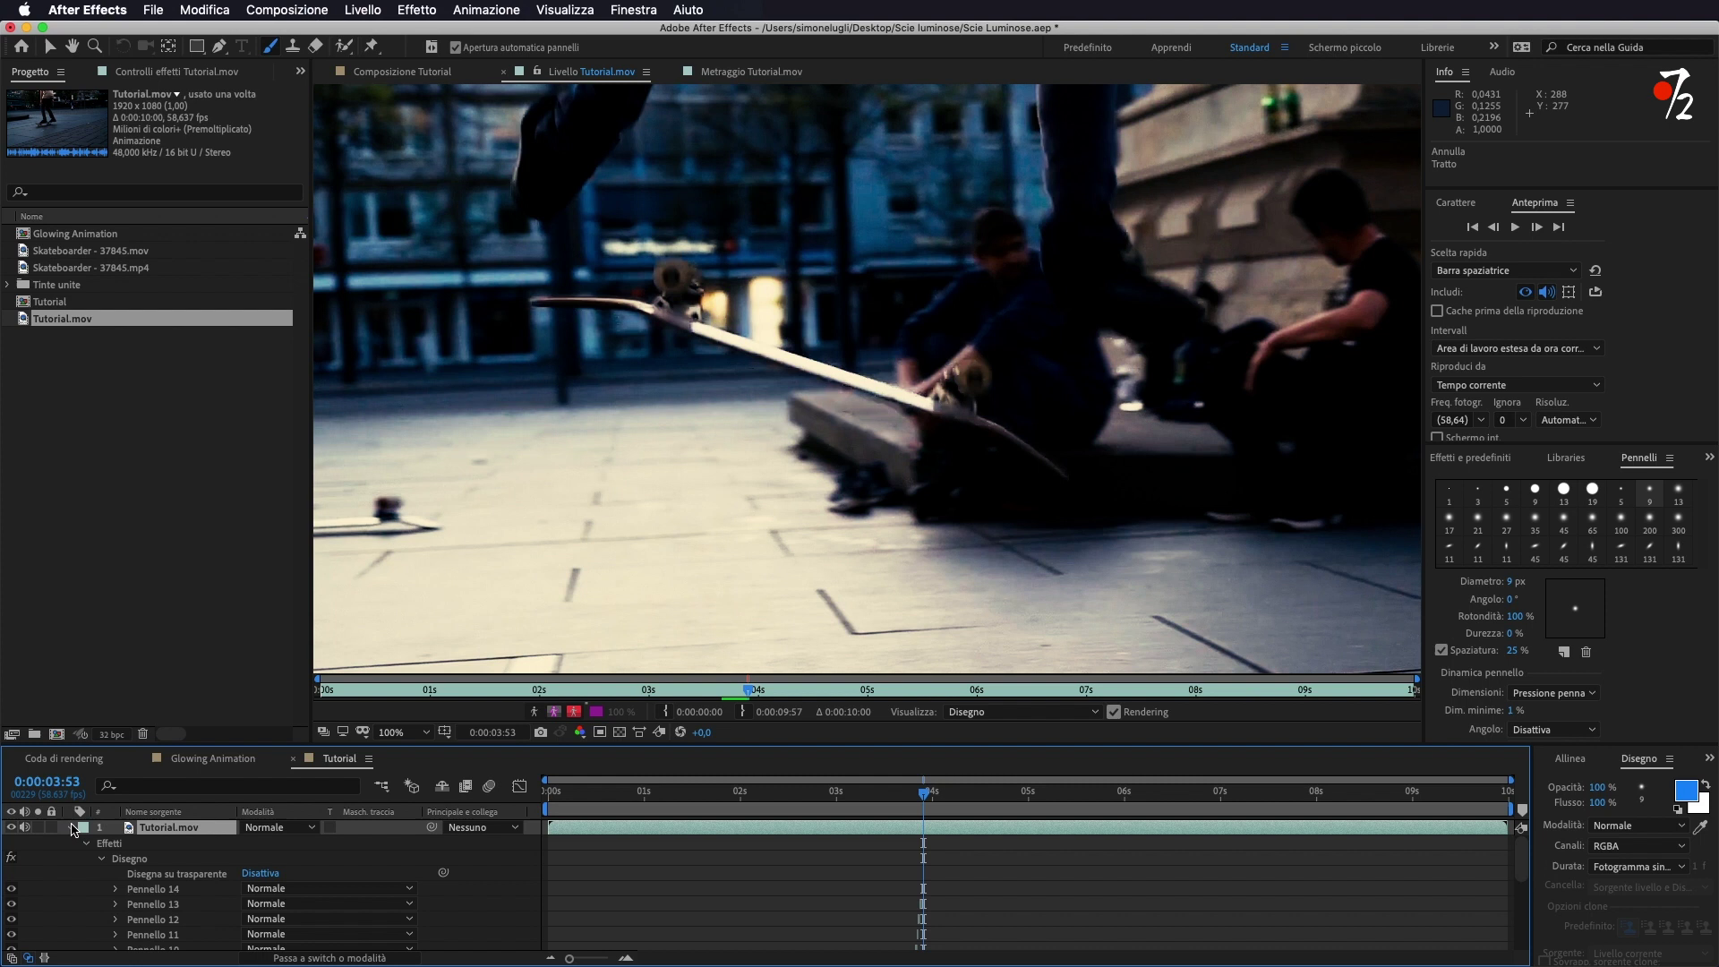
left_click(186, 895)
scroll(188, 891, "down", 5)
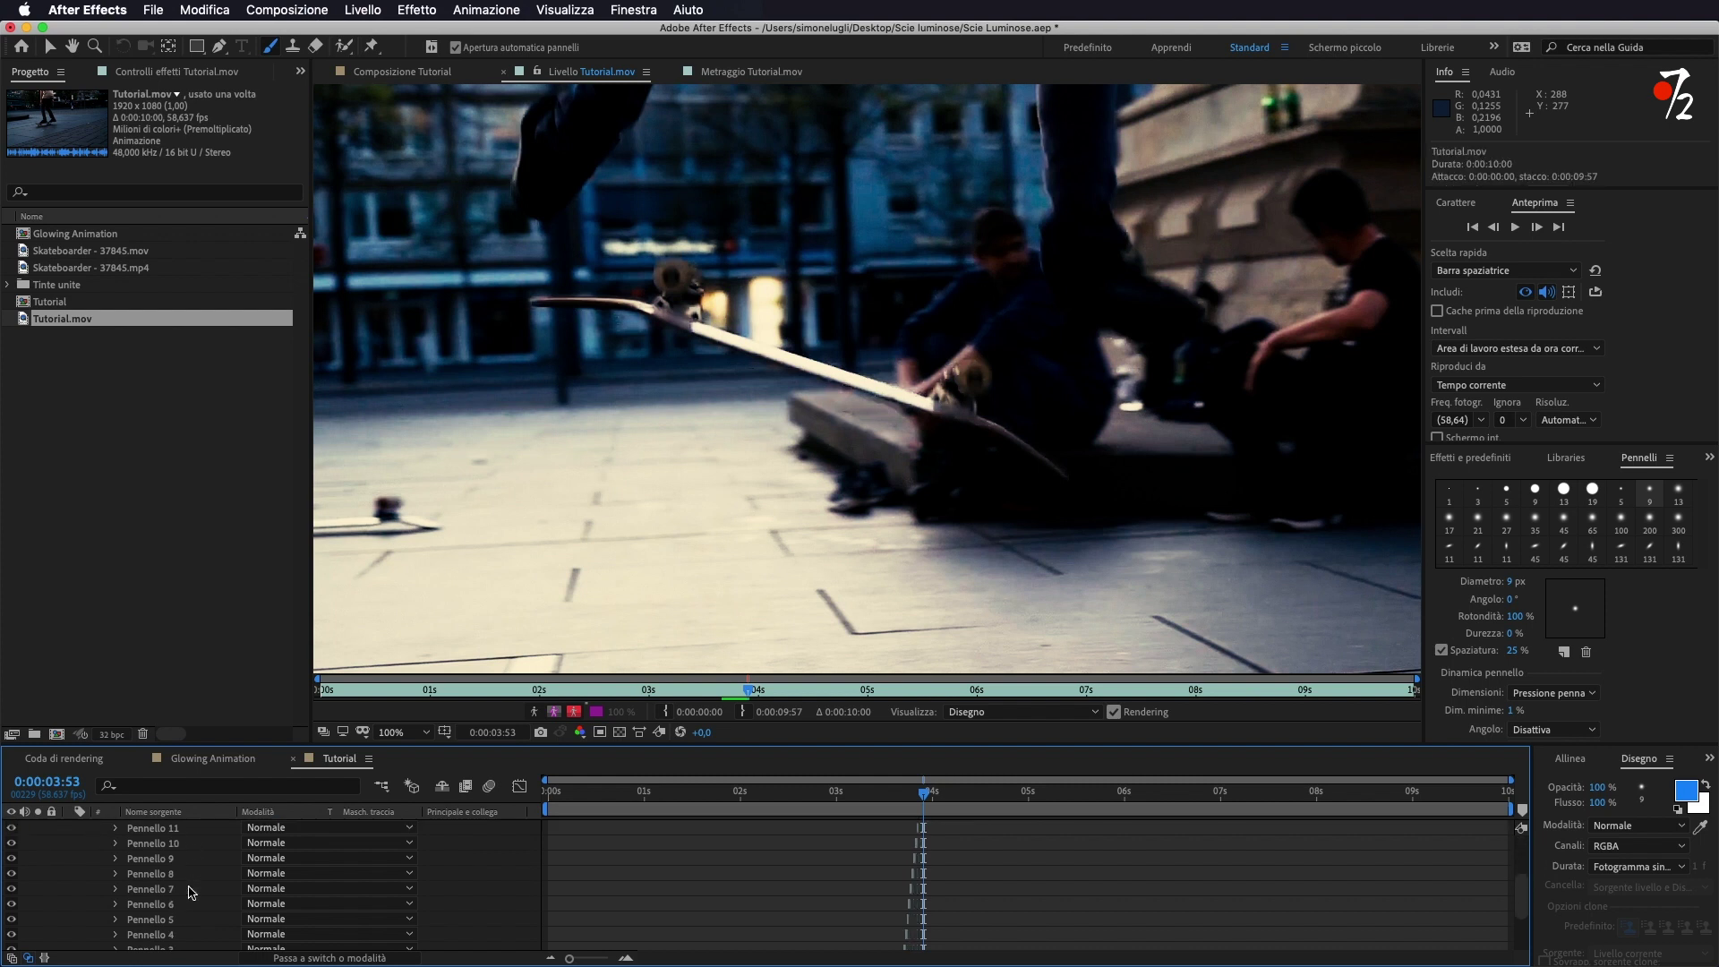
left_click(188, 896, "shift")
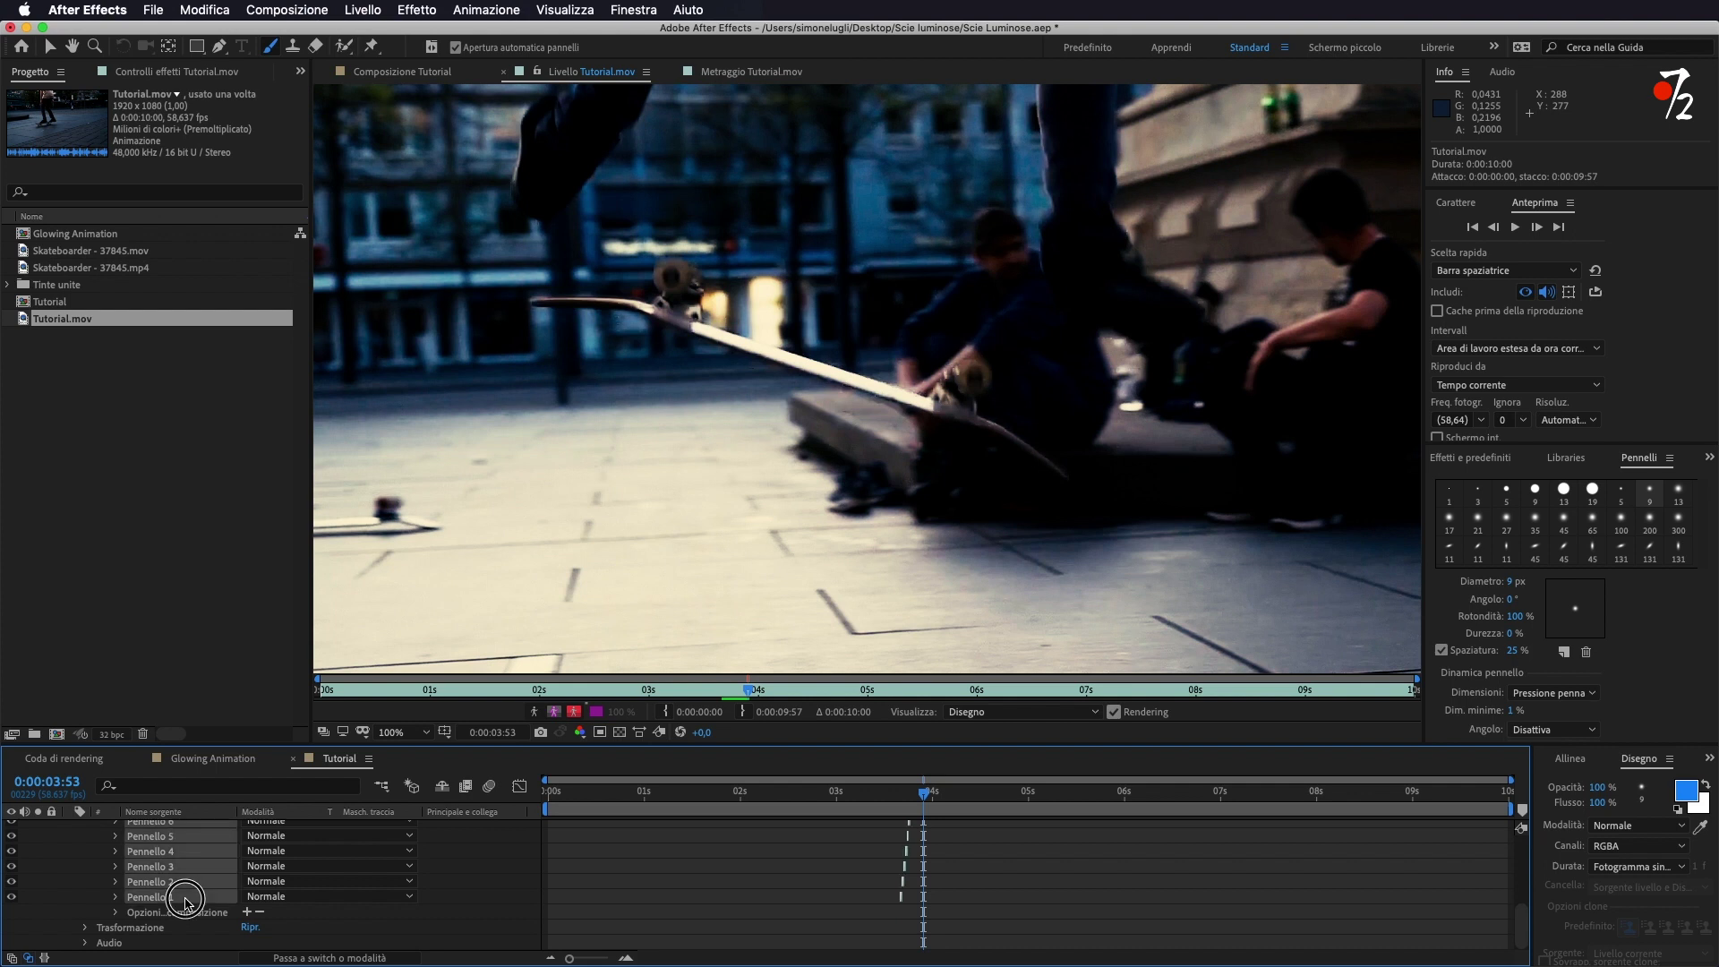
scroll(201, 891, "up", 4)
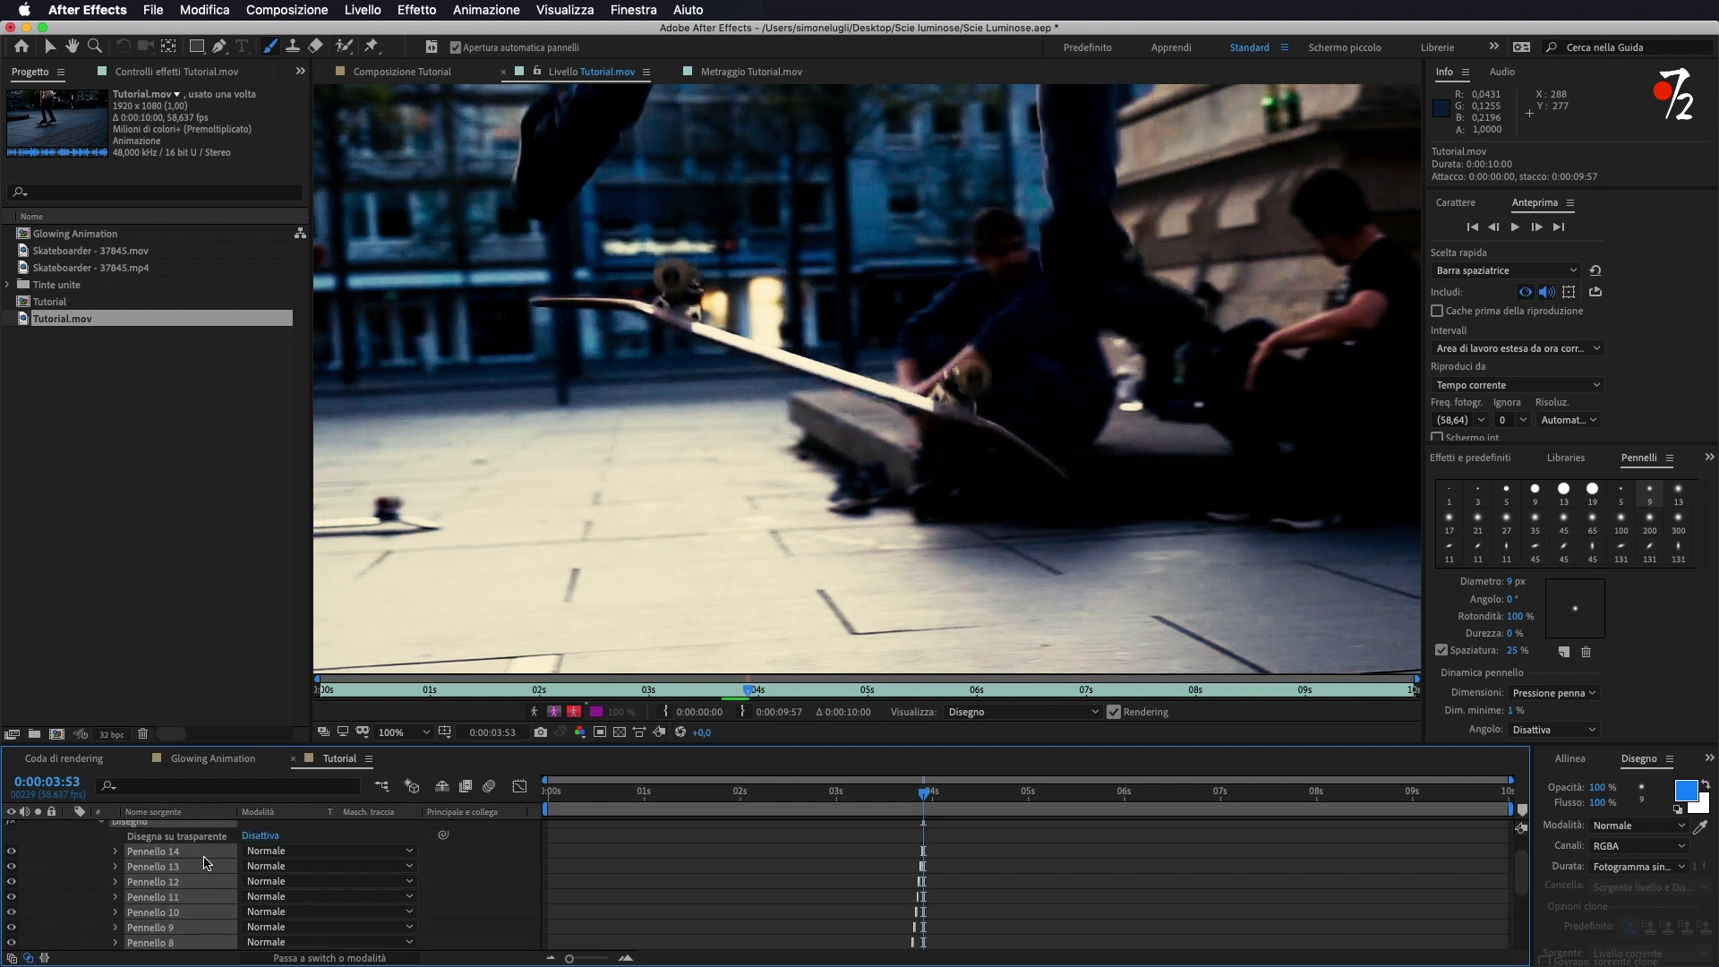
scroll(207, 859, "up", 1)
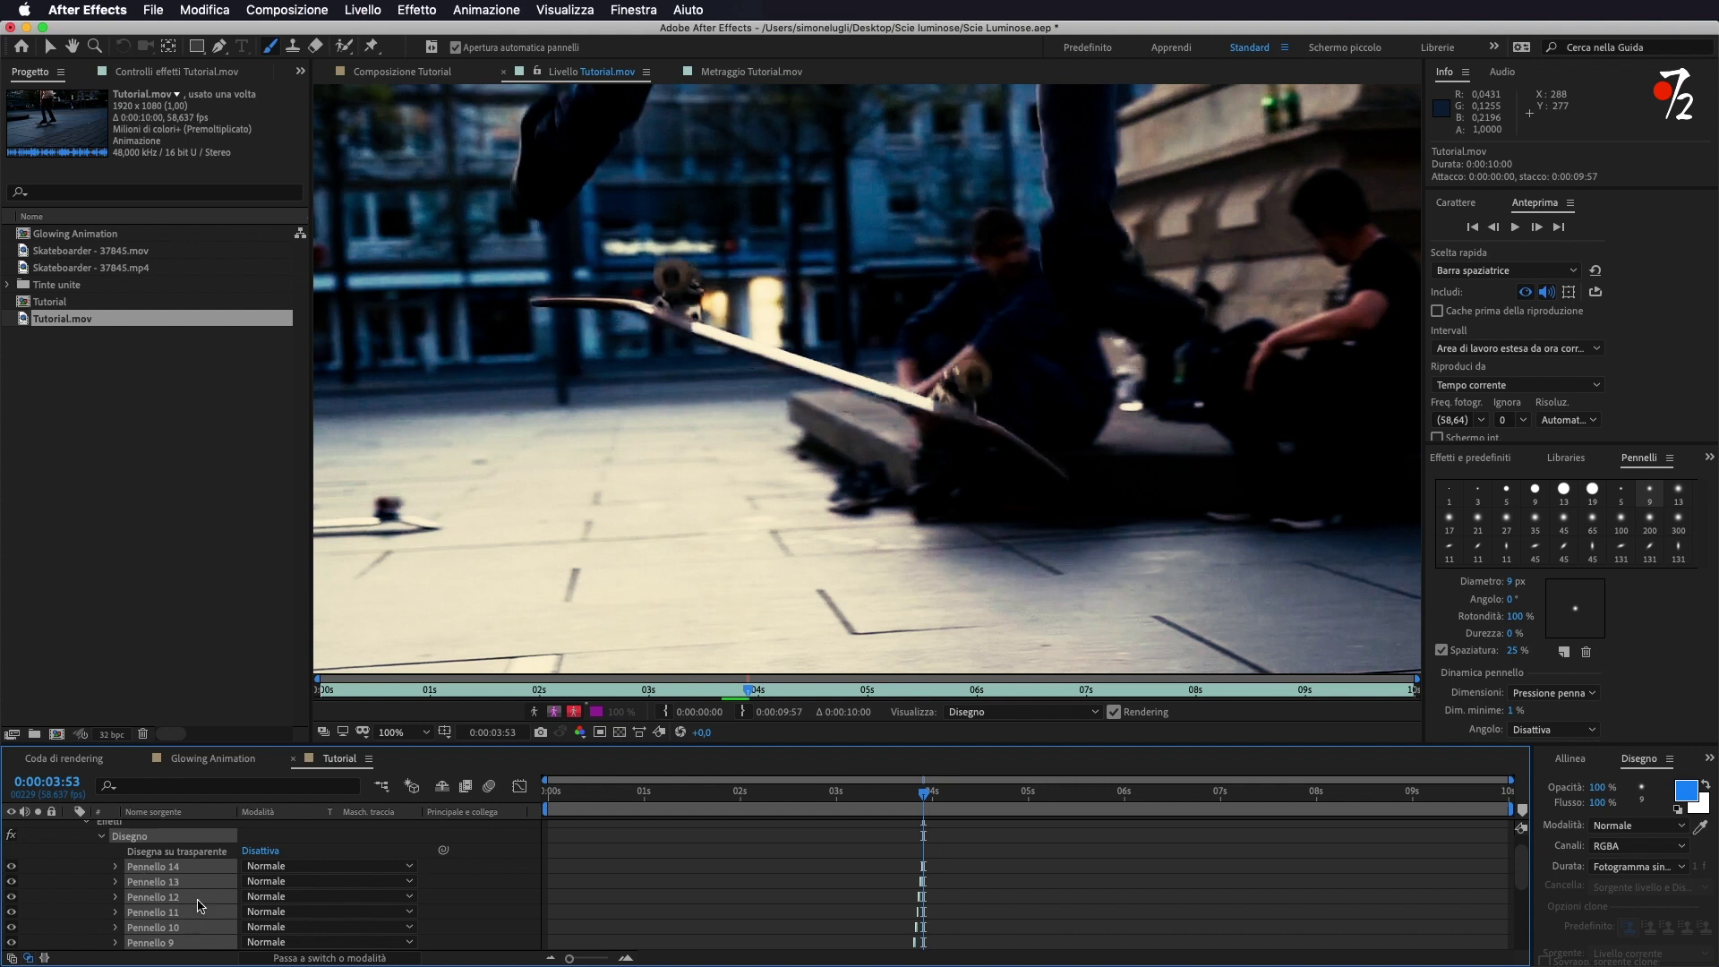
scroll(210, 886, "up", 1)
left_click(69, 830)
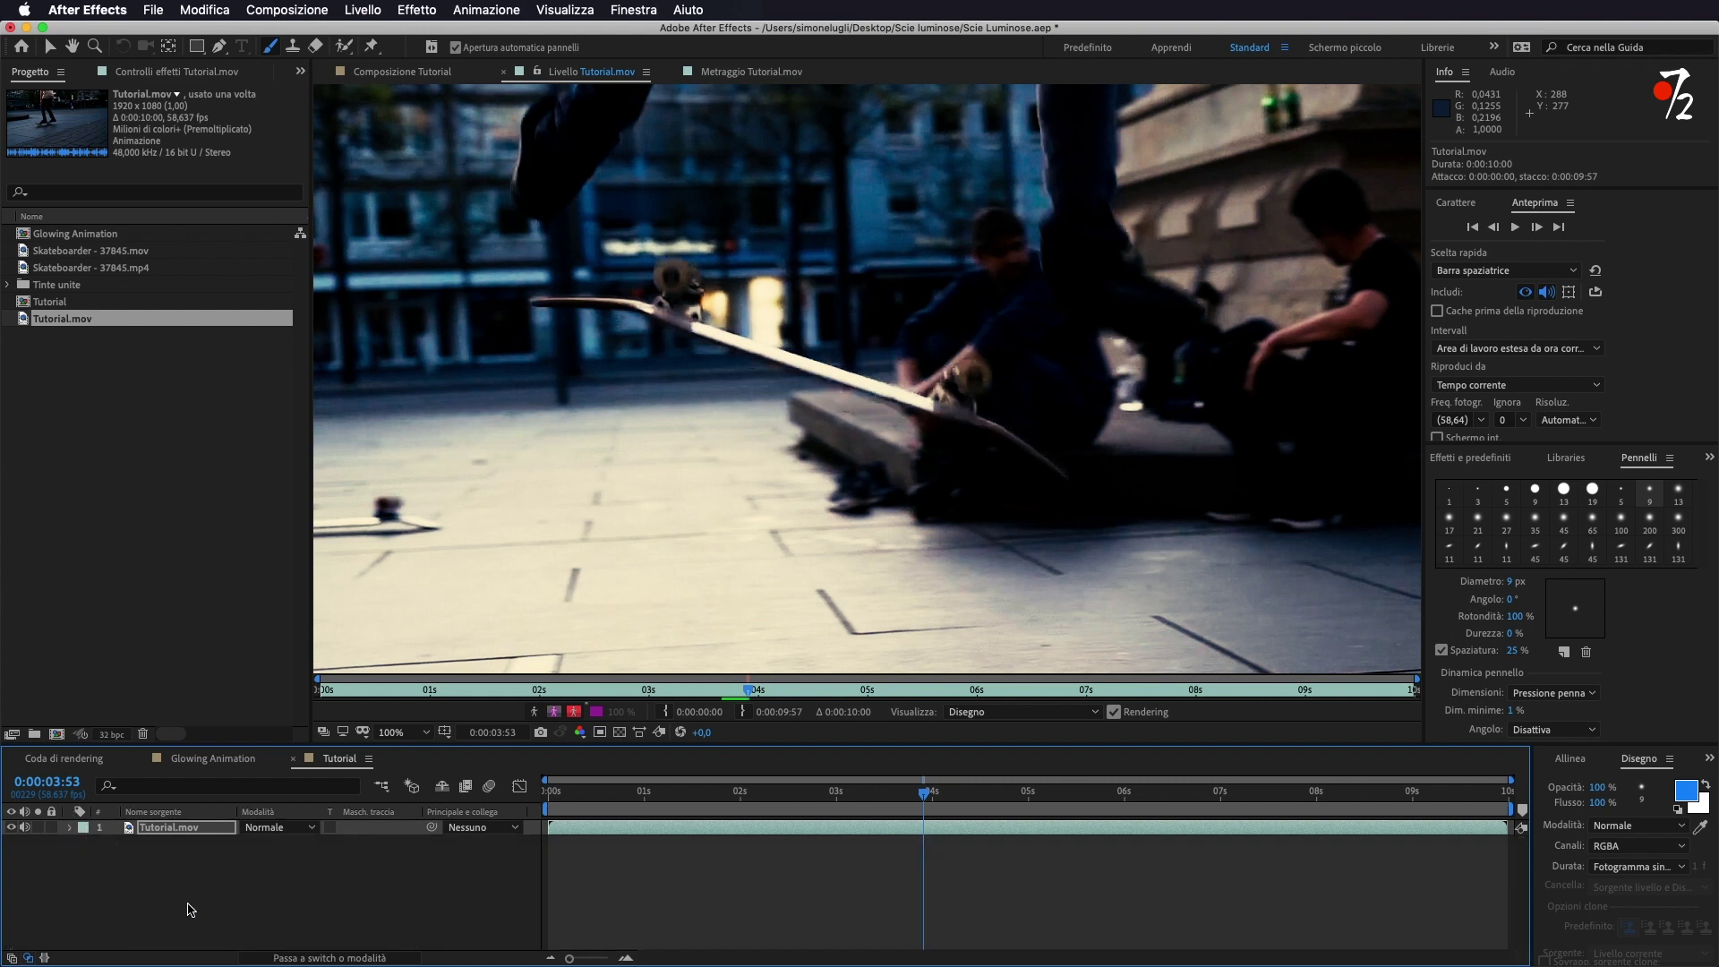
- Create a black 1920 x 1080 px solid layer named Glow1 in the Tutorial composition
right_click(197, 863)
mouse_move(273, 772)
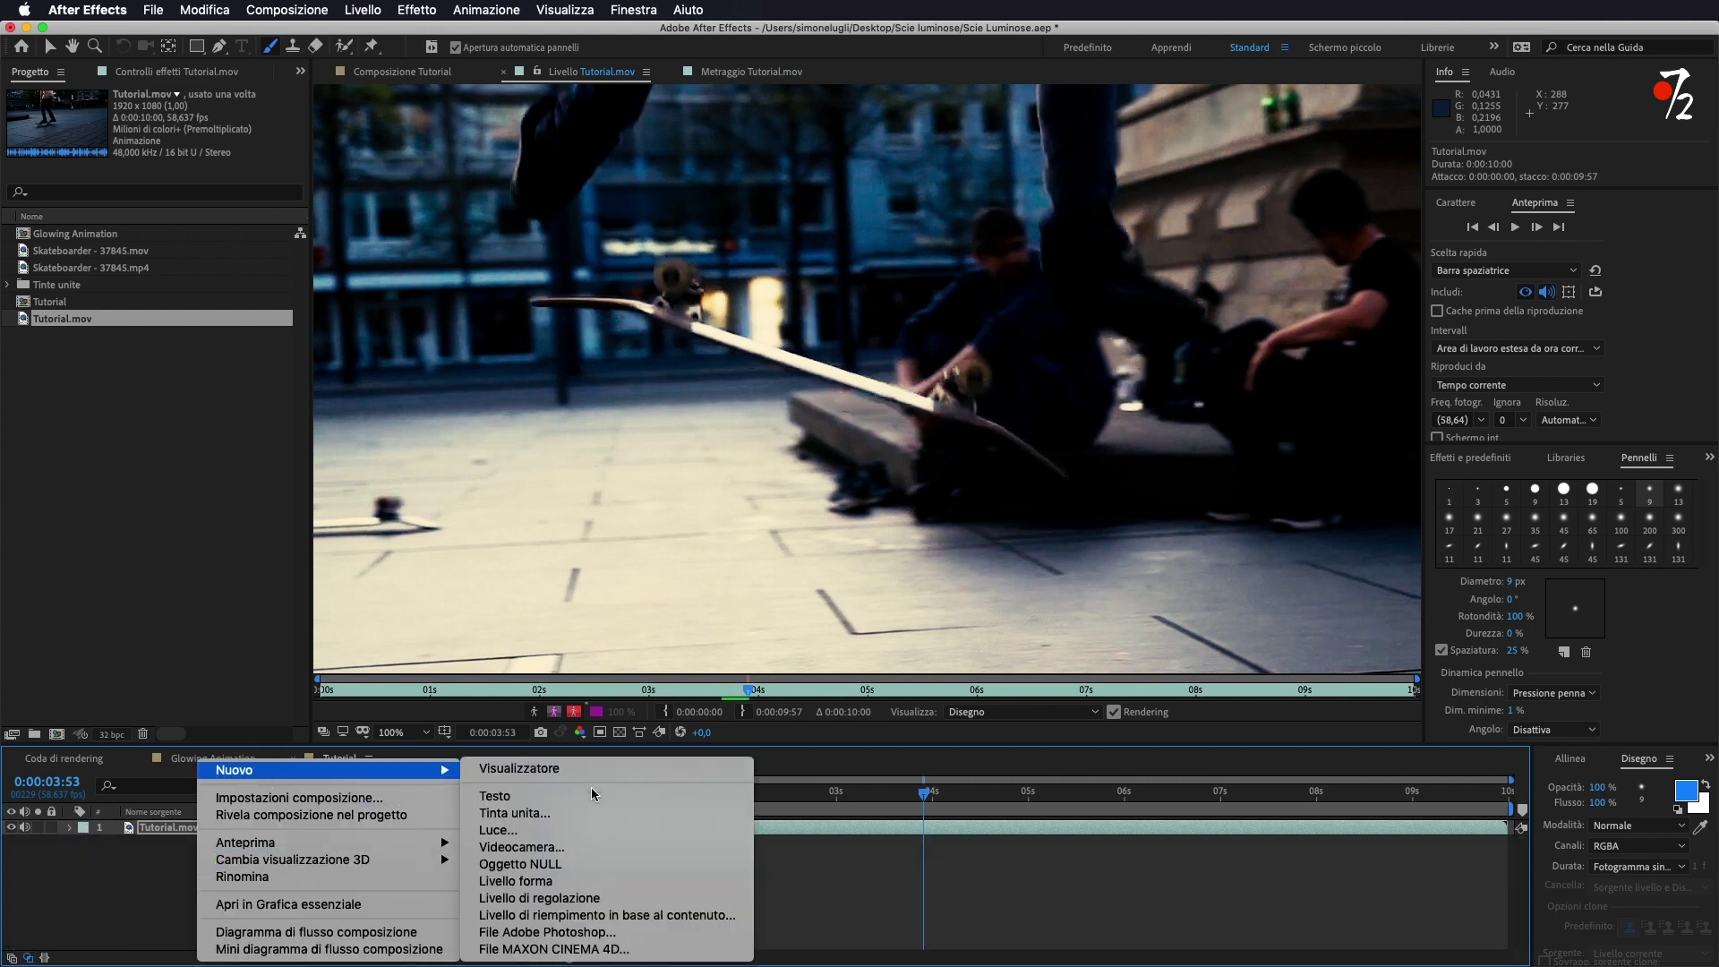
left_click(572, 814)
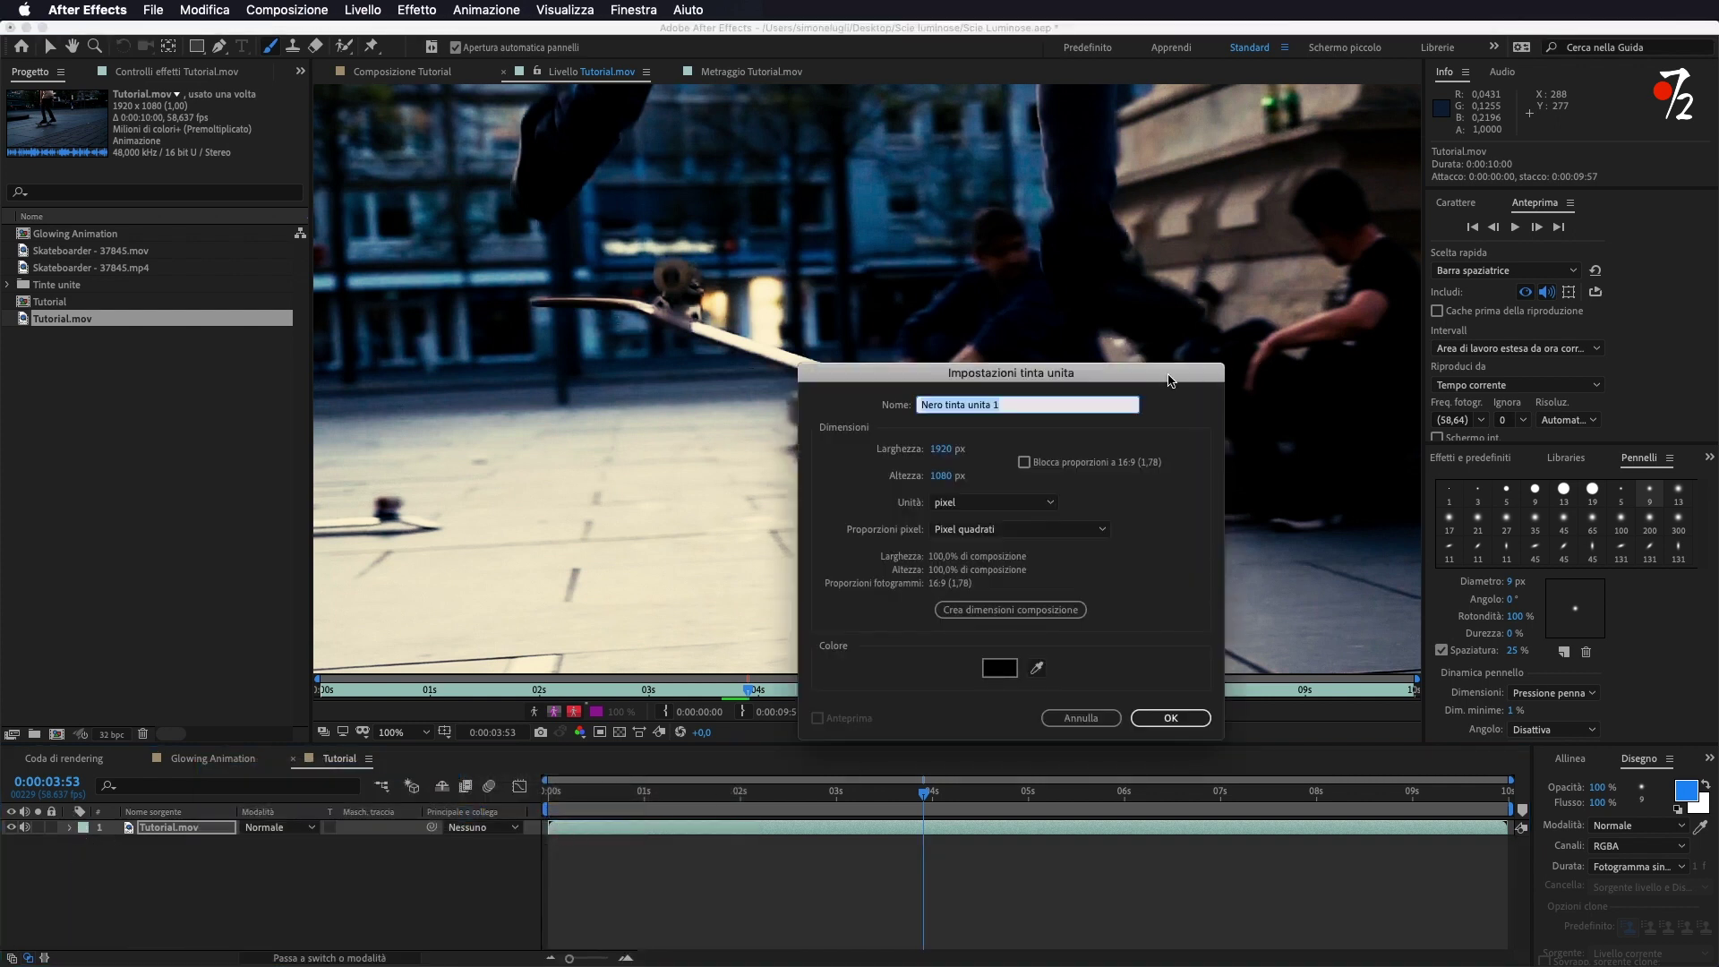
type("Glow1")
left_click(1168, 718)
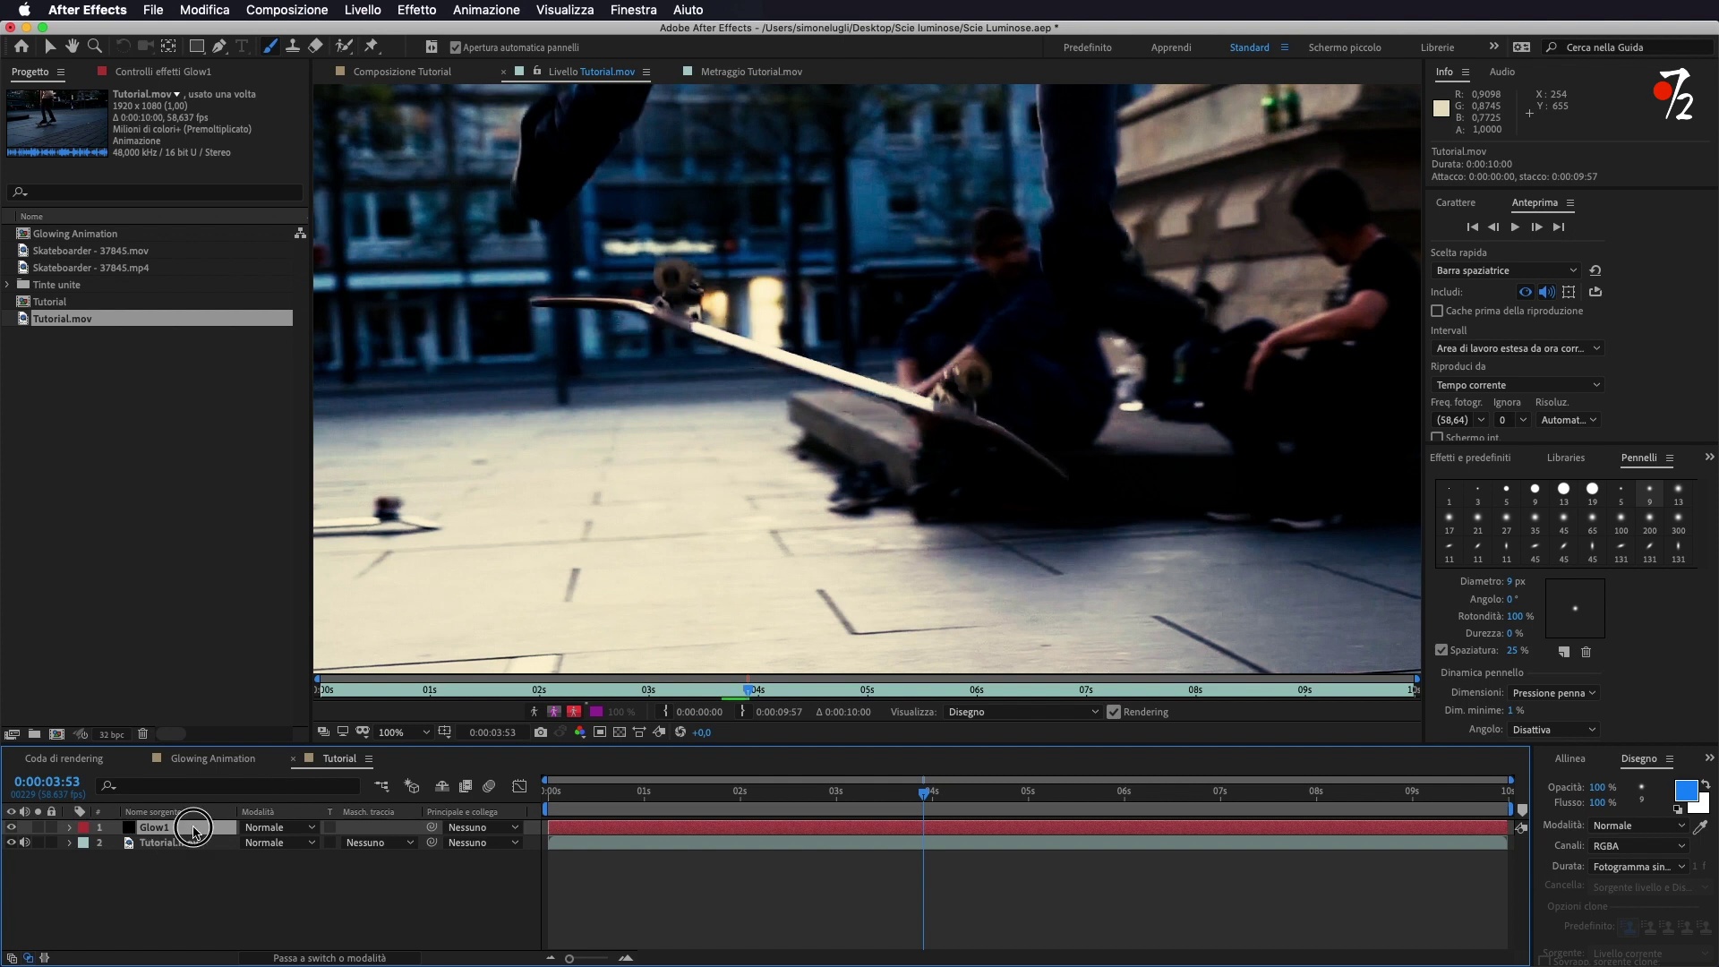
- Paste the copied brush strokes onto the Glow1 layer and view the Tutorial composition at 0:00:03:48
left_click(198, 834)
key("Return")
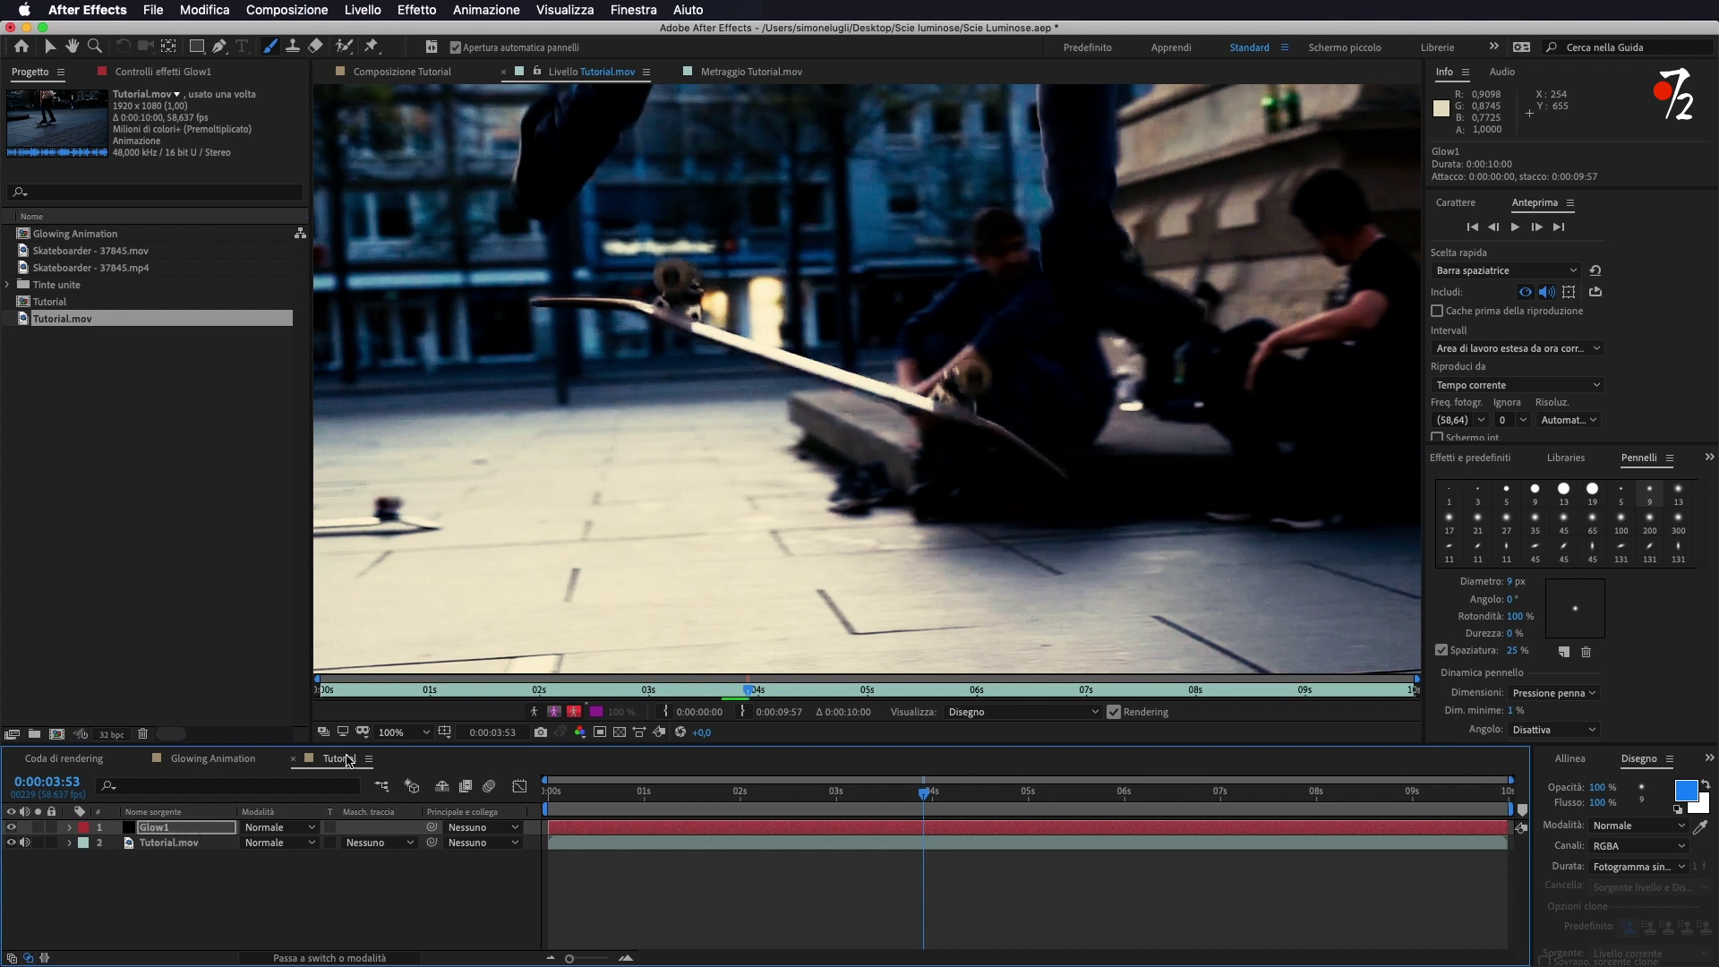
left_click(403, 71)
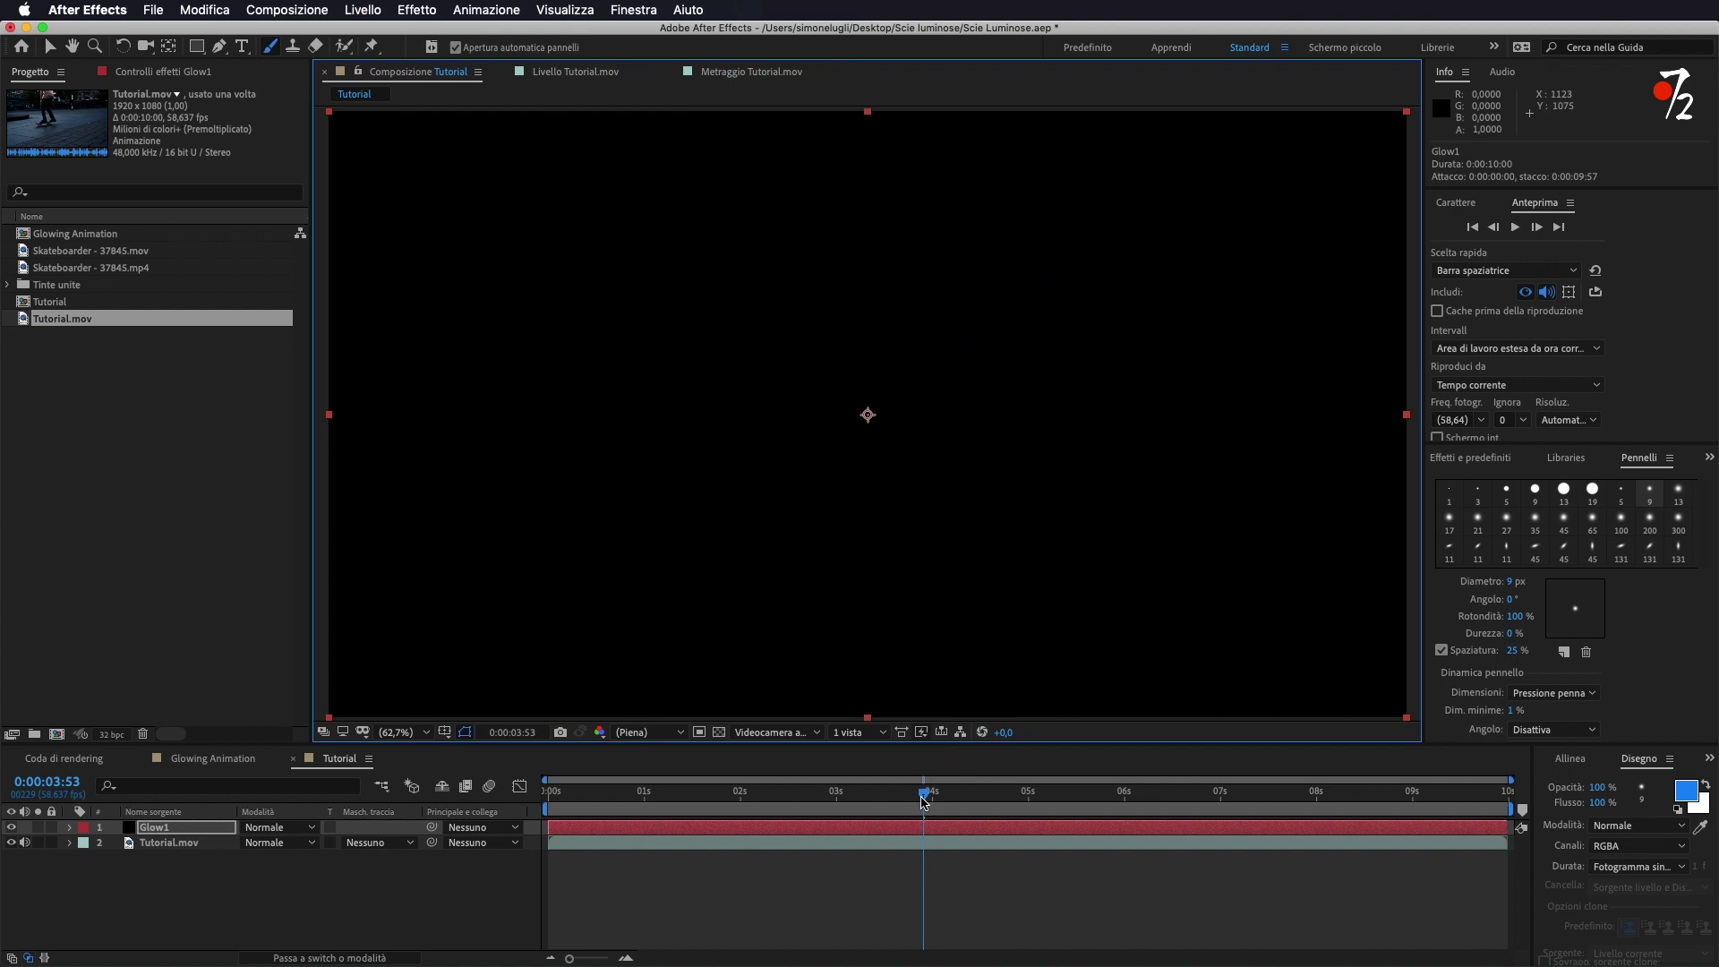
mouse_move(923, 799)
left_mouse_down()
mouse_move(898, 801)
mouse_move(915, 803)
left_mouse_up()
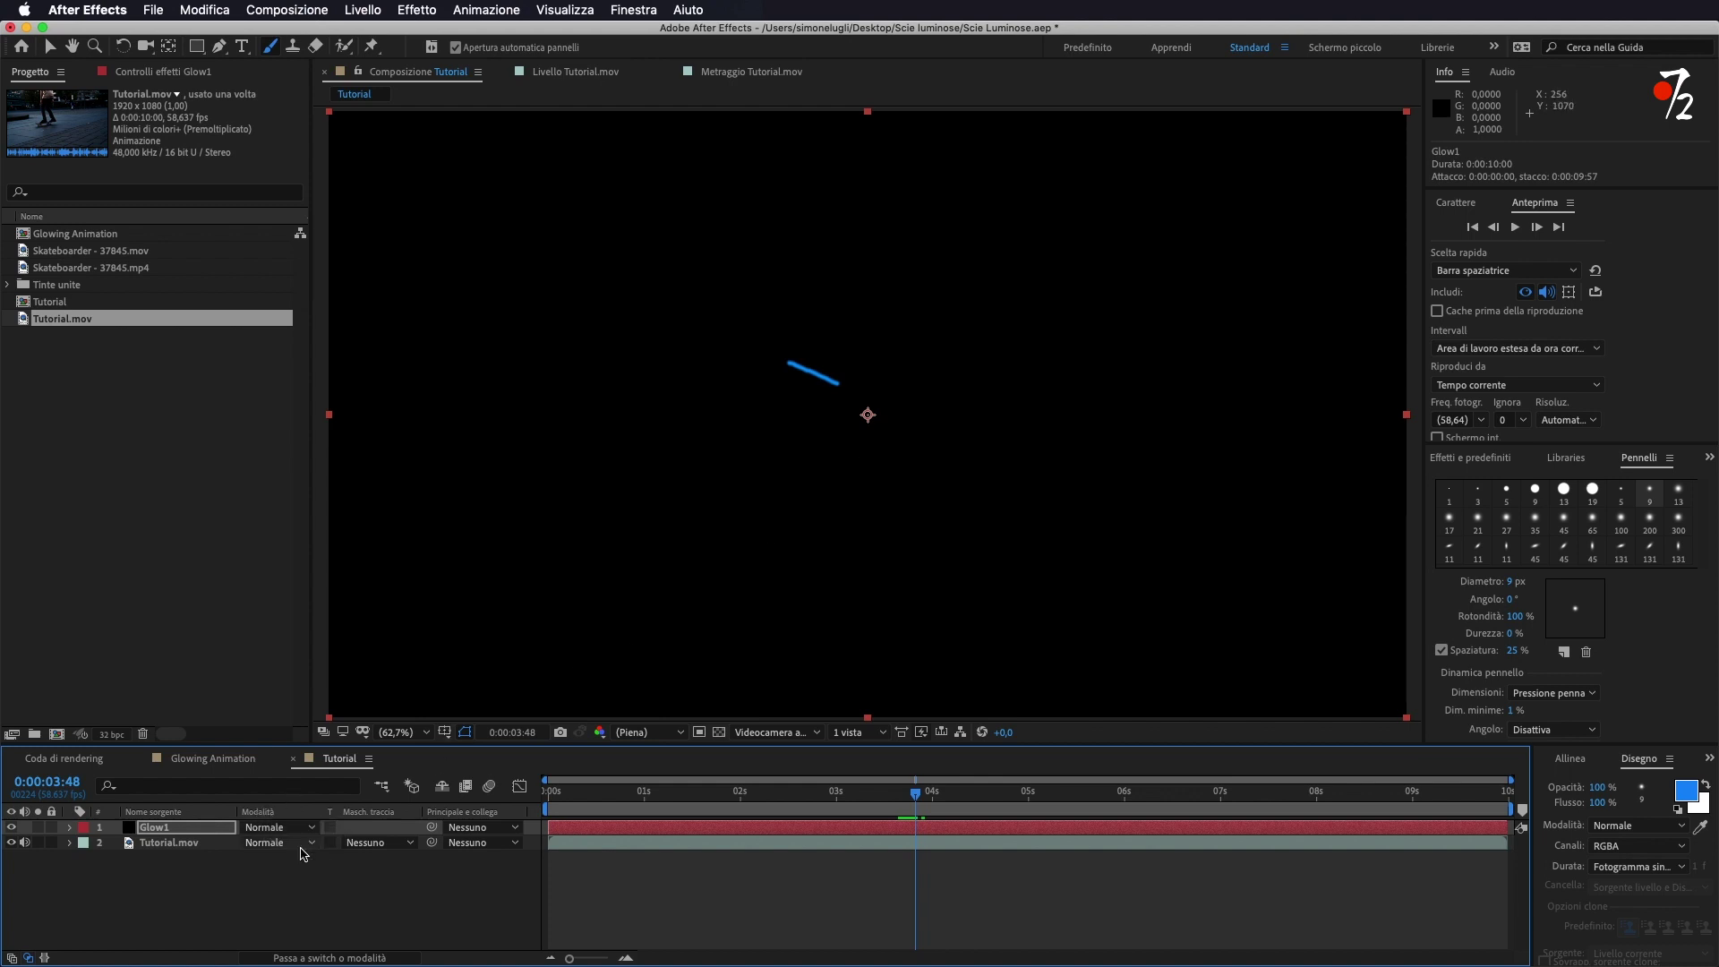
- Set the Glow1 layer's blending mode to Aggiungi and check the composite at 0:00:03:42
left_click(338, 957)
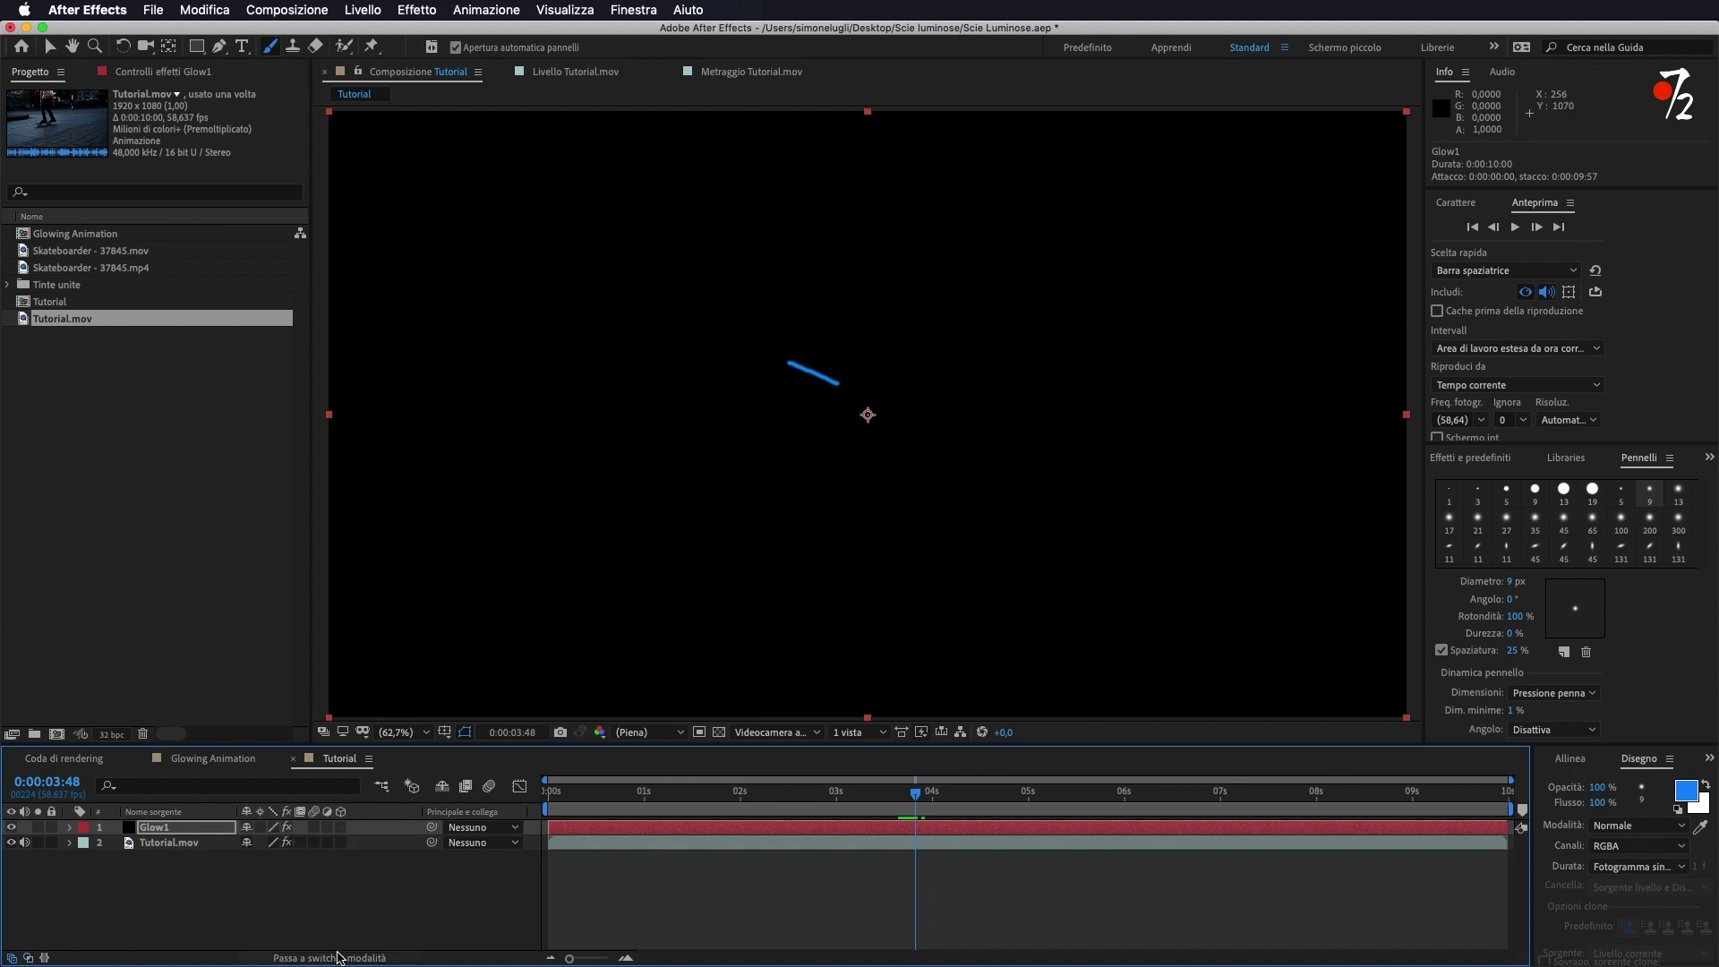
left_click(340, 957)
left_click(342, 957)
left_click(304, 957)
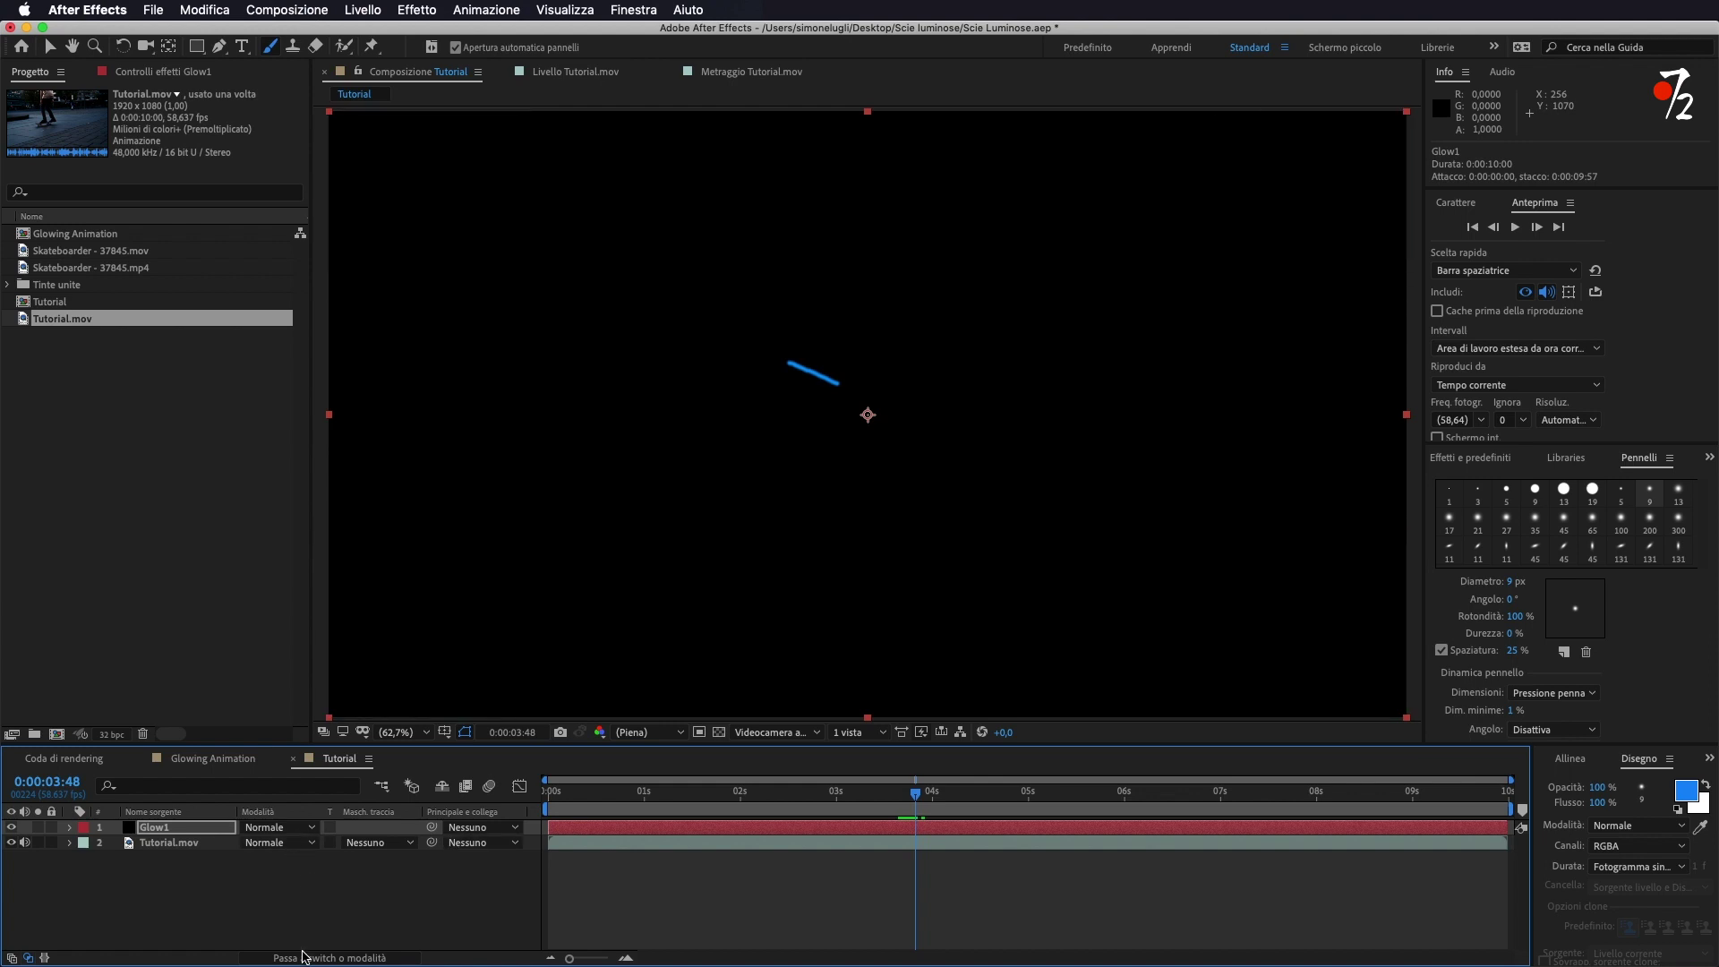
left_click(336, 957)
left_click(340, 957)
left_click(283, 831)
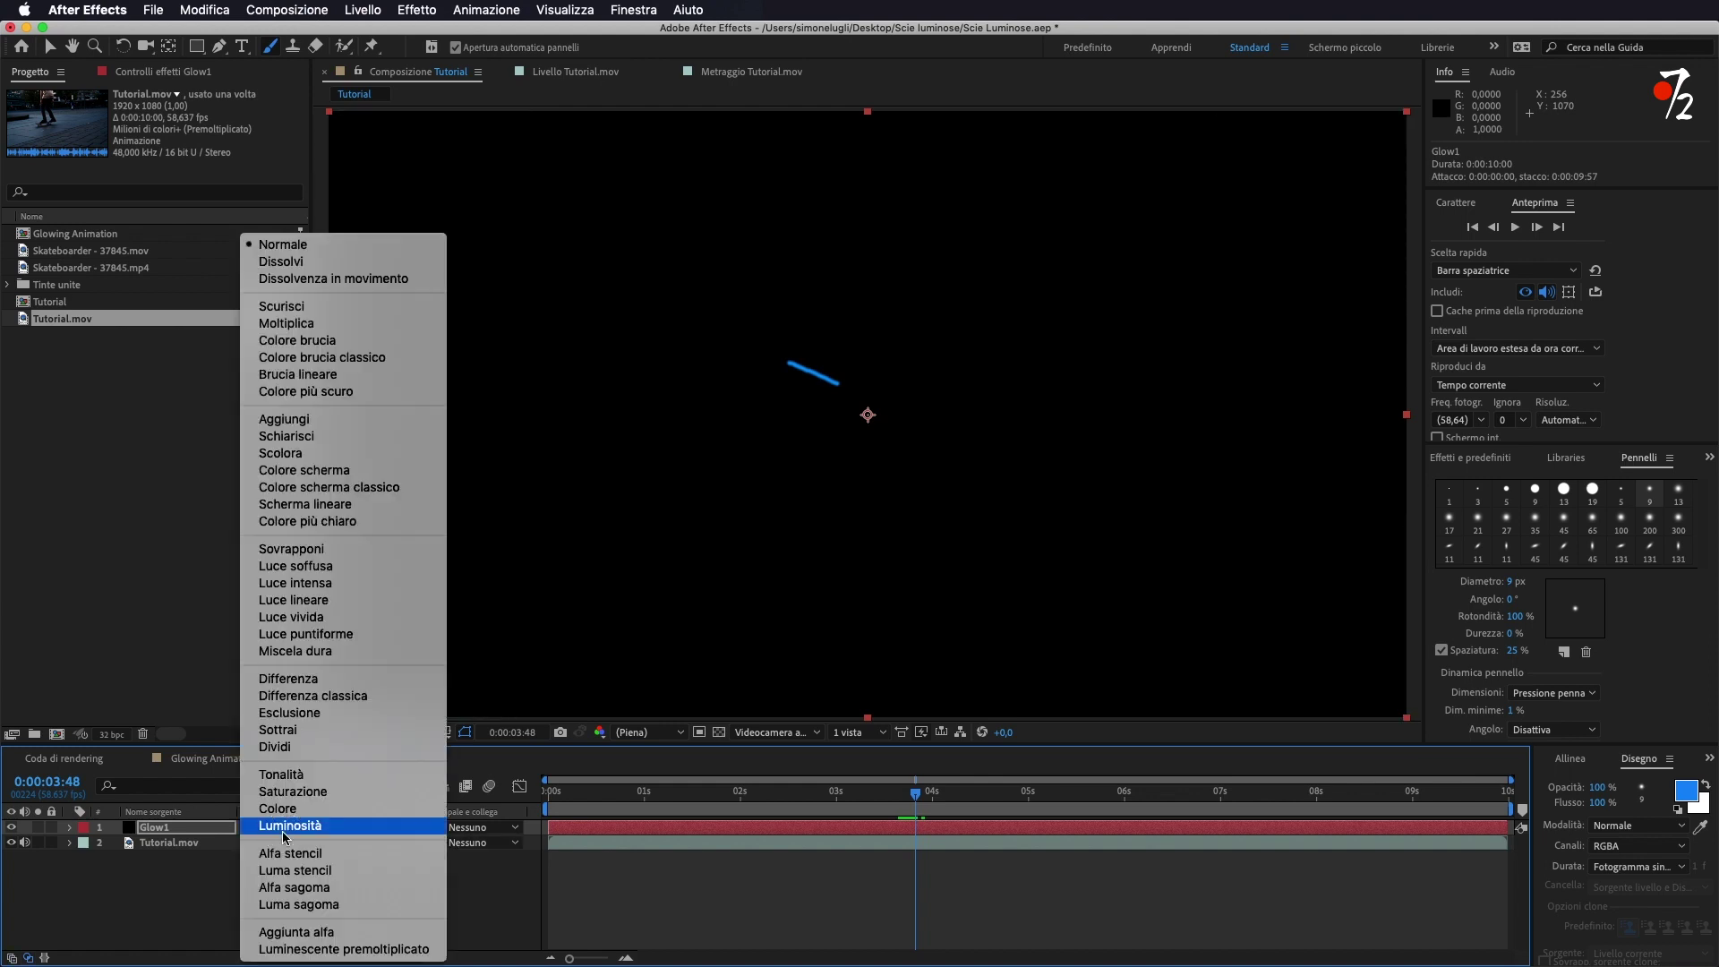
left_click(799, 829)
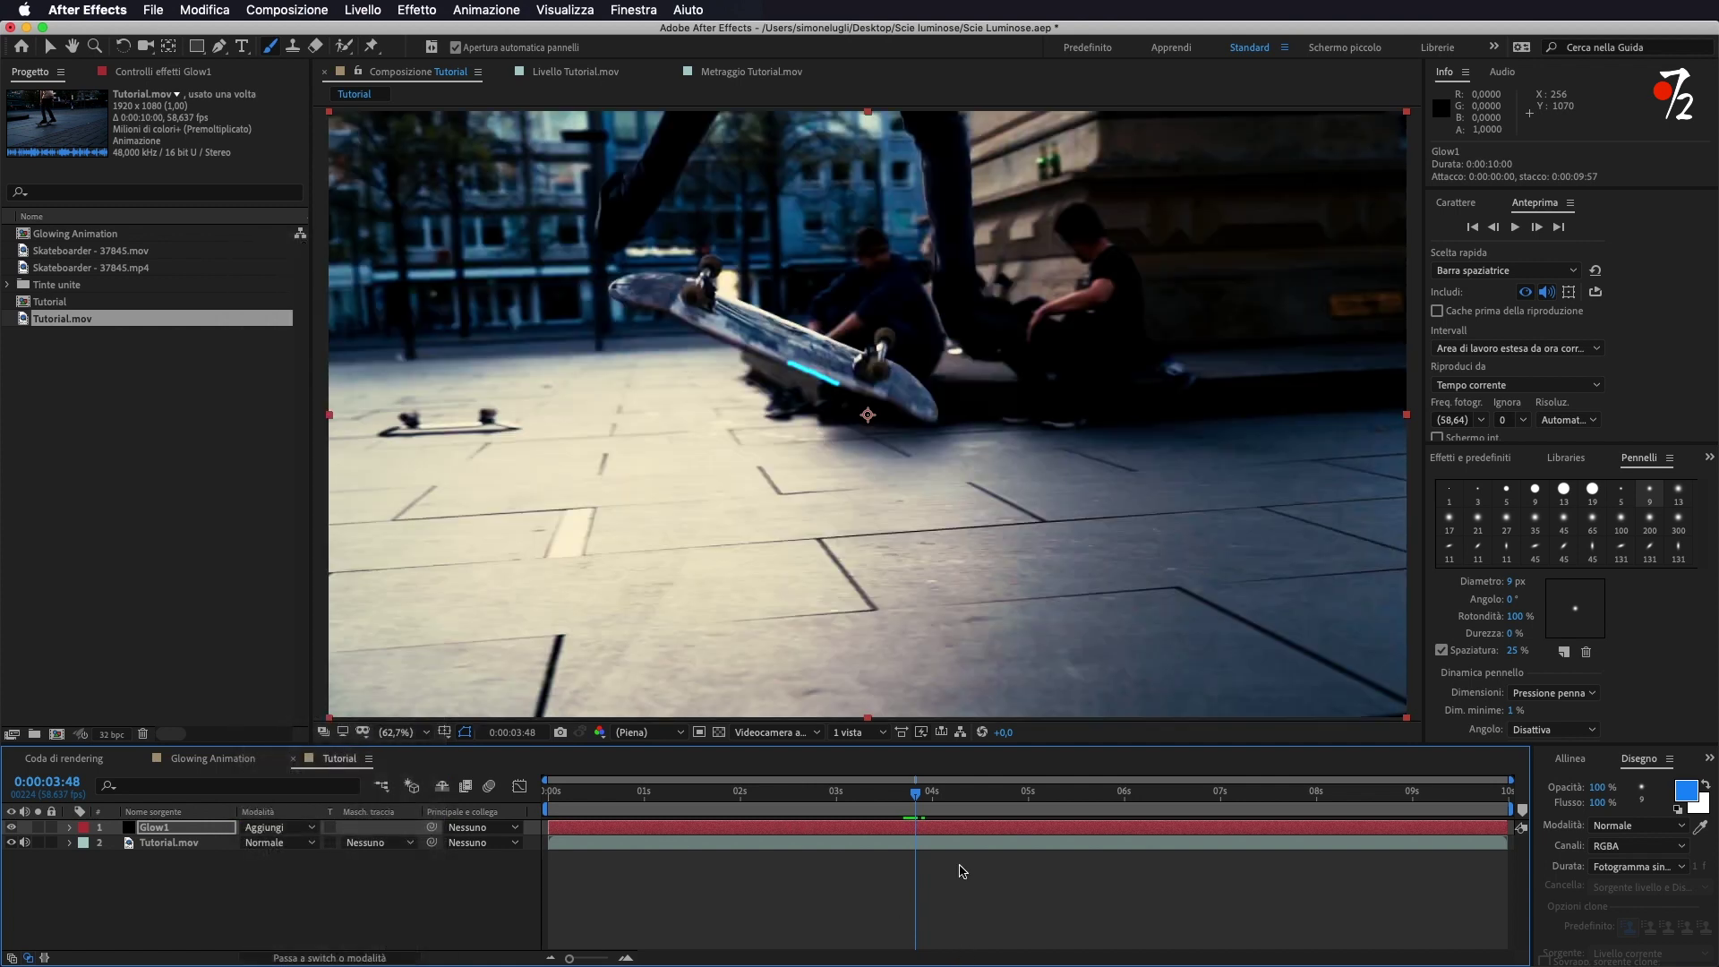
left_click(906, 794)
mouse_move(906, 797)
left_mouse_down()
mouse_move(888, 798)
mouse_move(906, 807)
left_mouse_up()
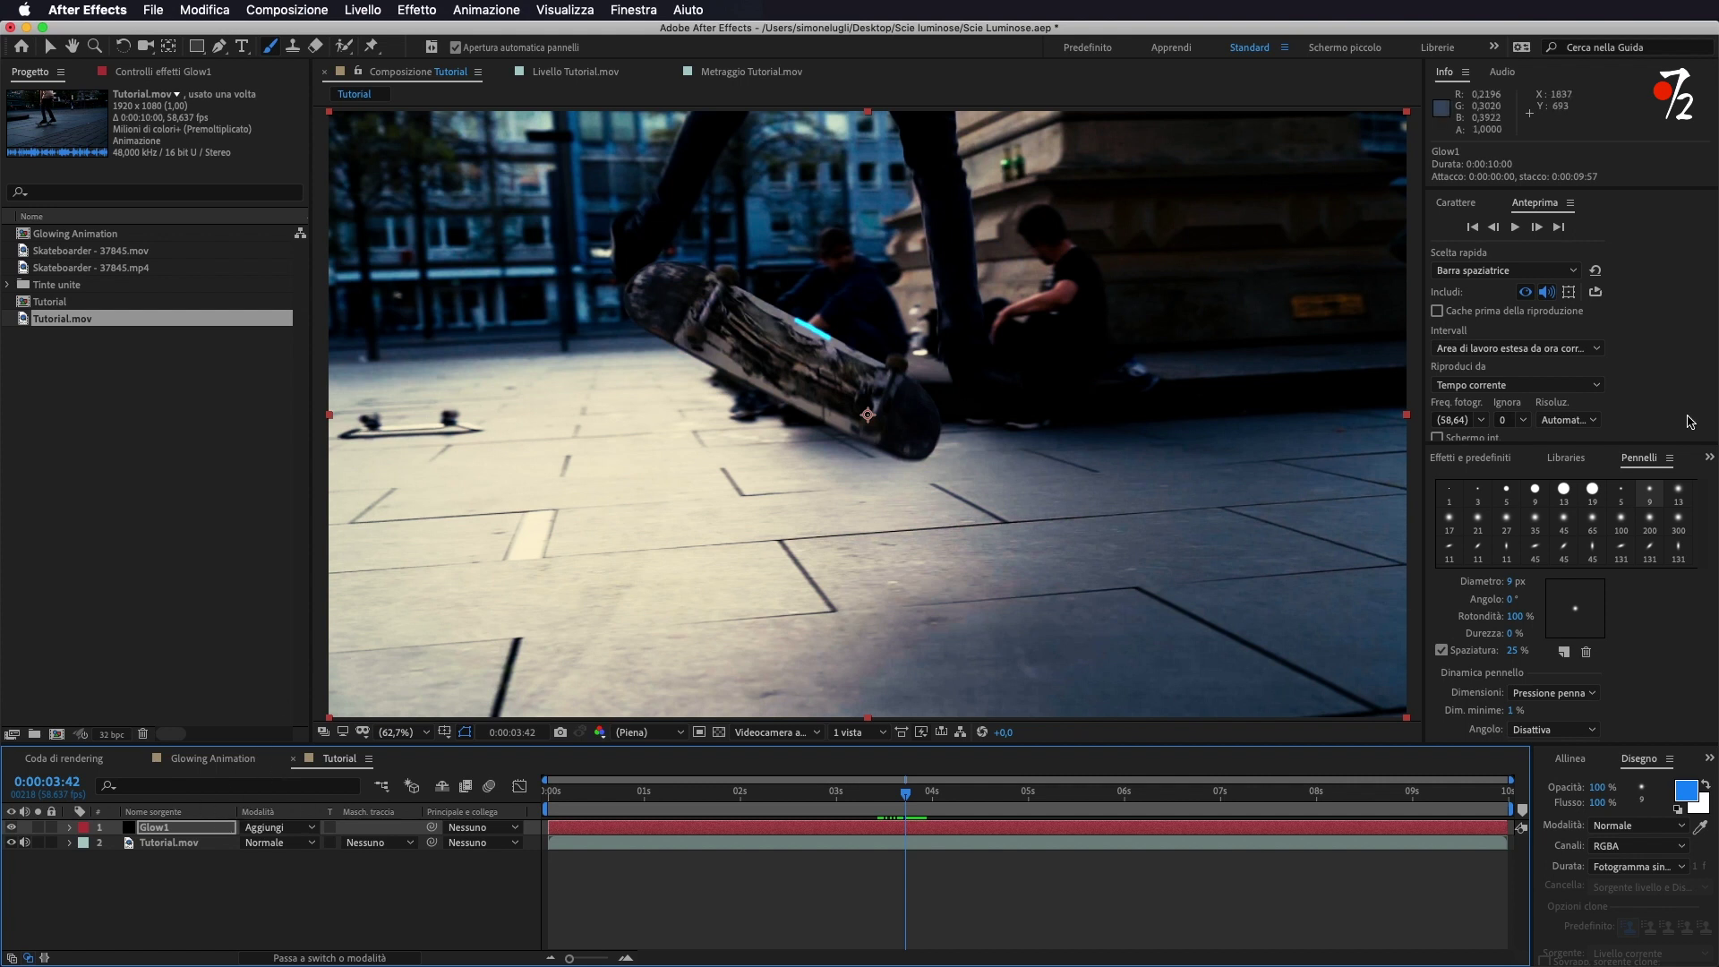
- Find the Bagliore effect by searching for "bagliore" and apply it to the Glow1 layer
left_click(1495, 457)
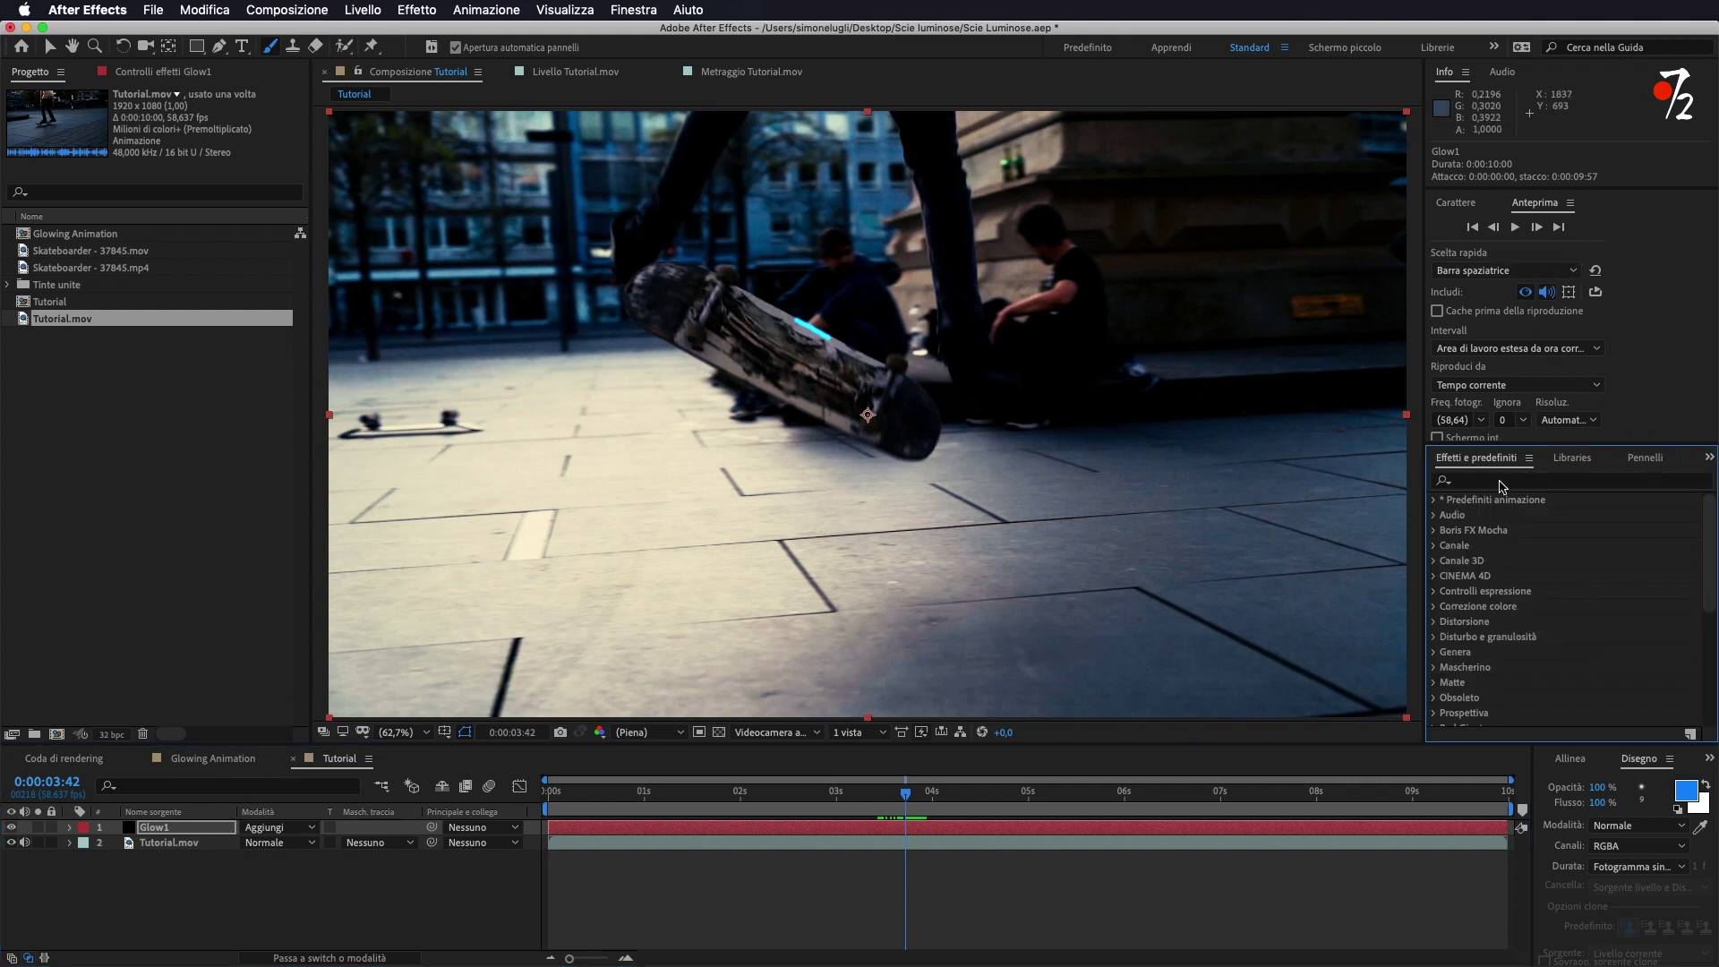
left_click(1501, 484)
type("bagliore")
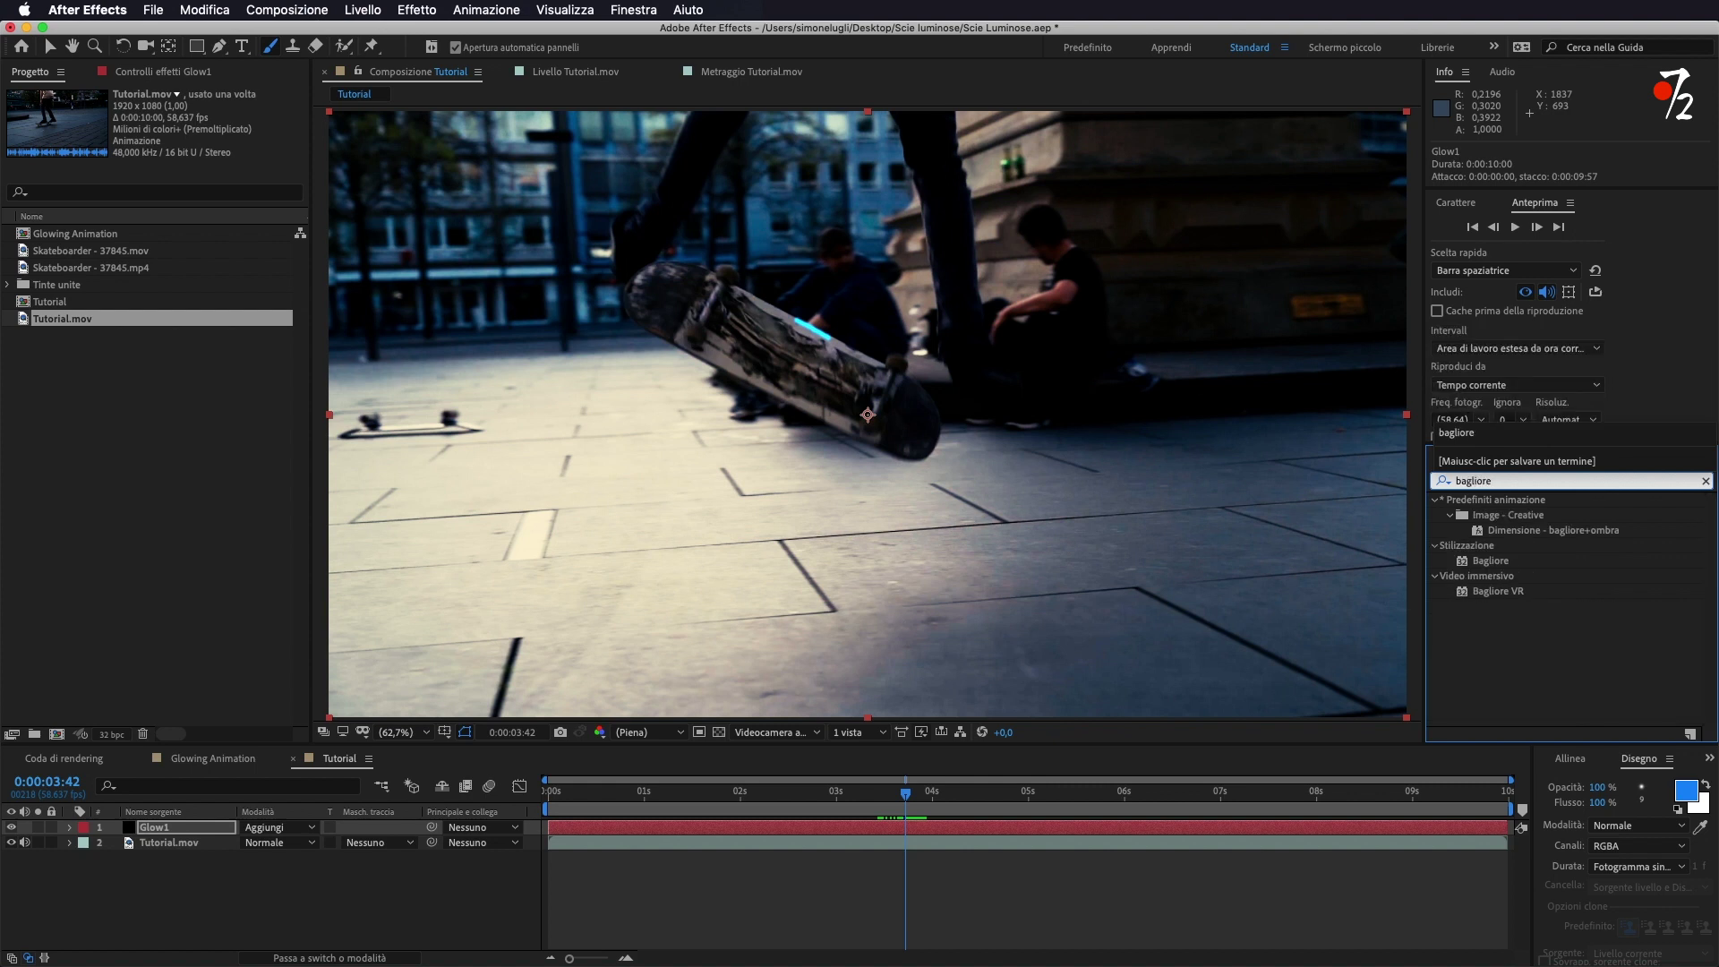
left_click(1495, 561)
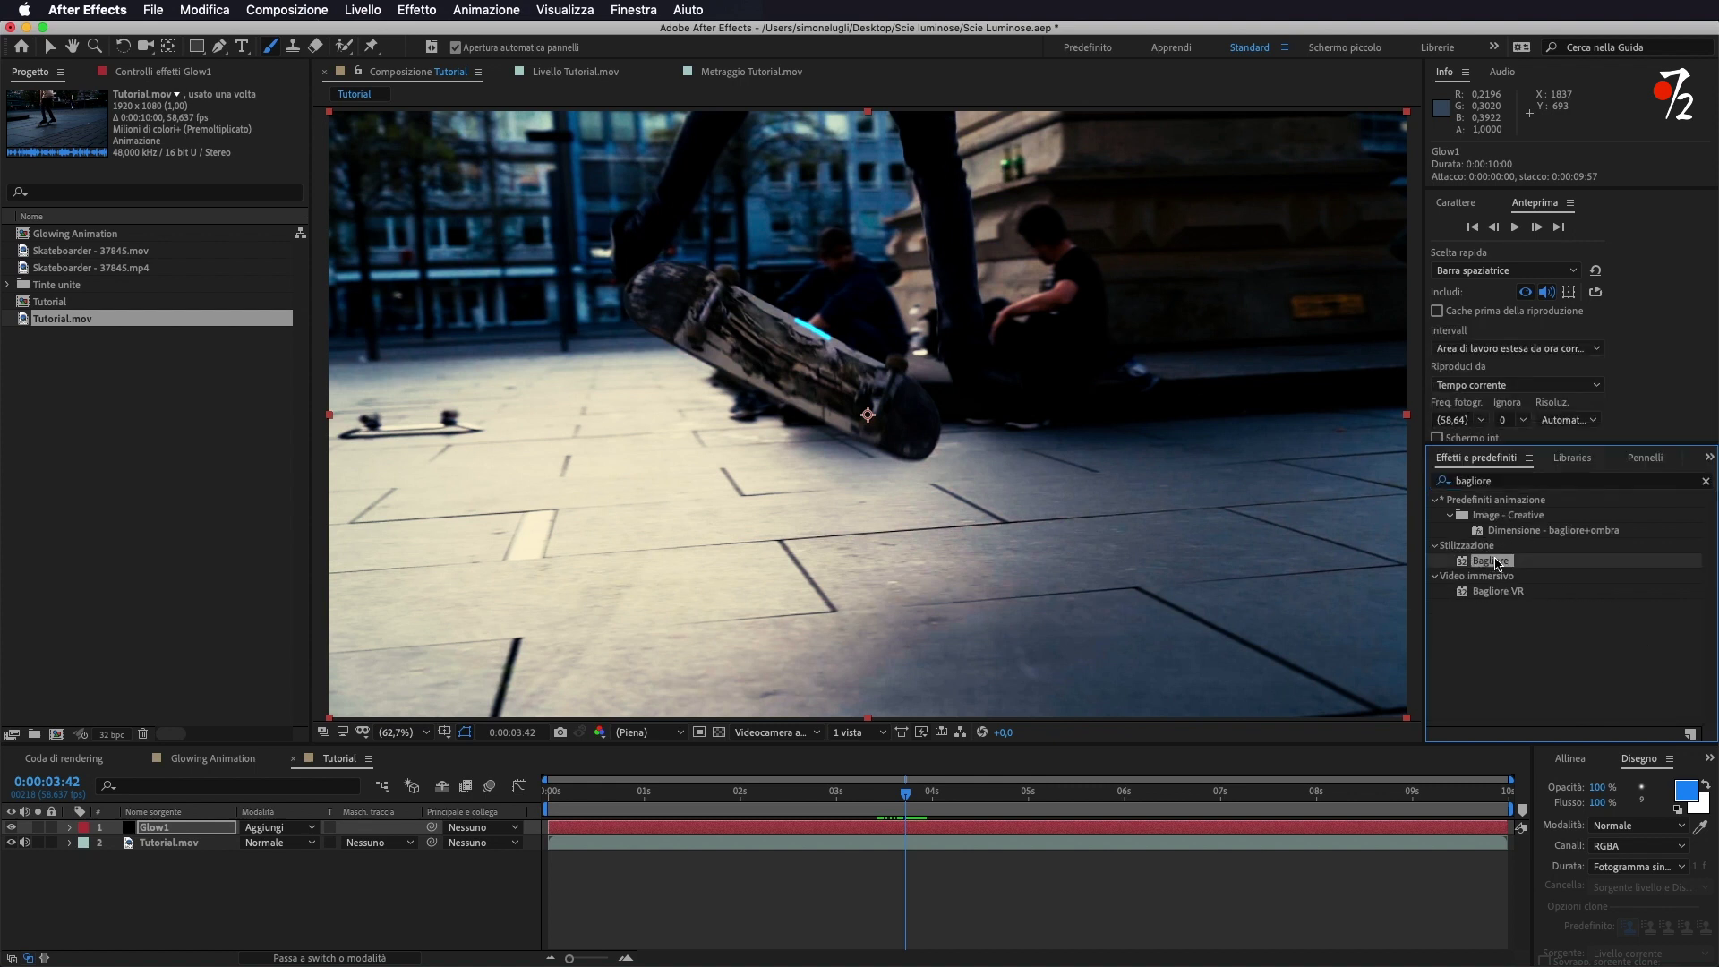
left_click_drag(1495, 564, 169, 830)
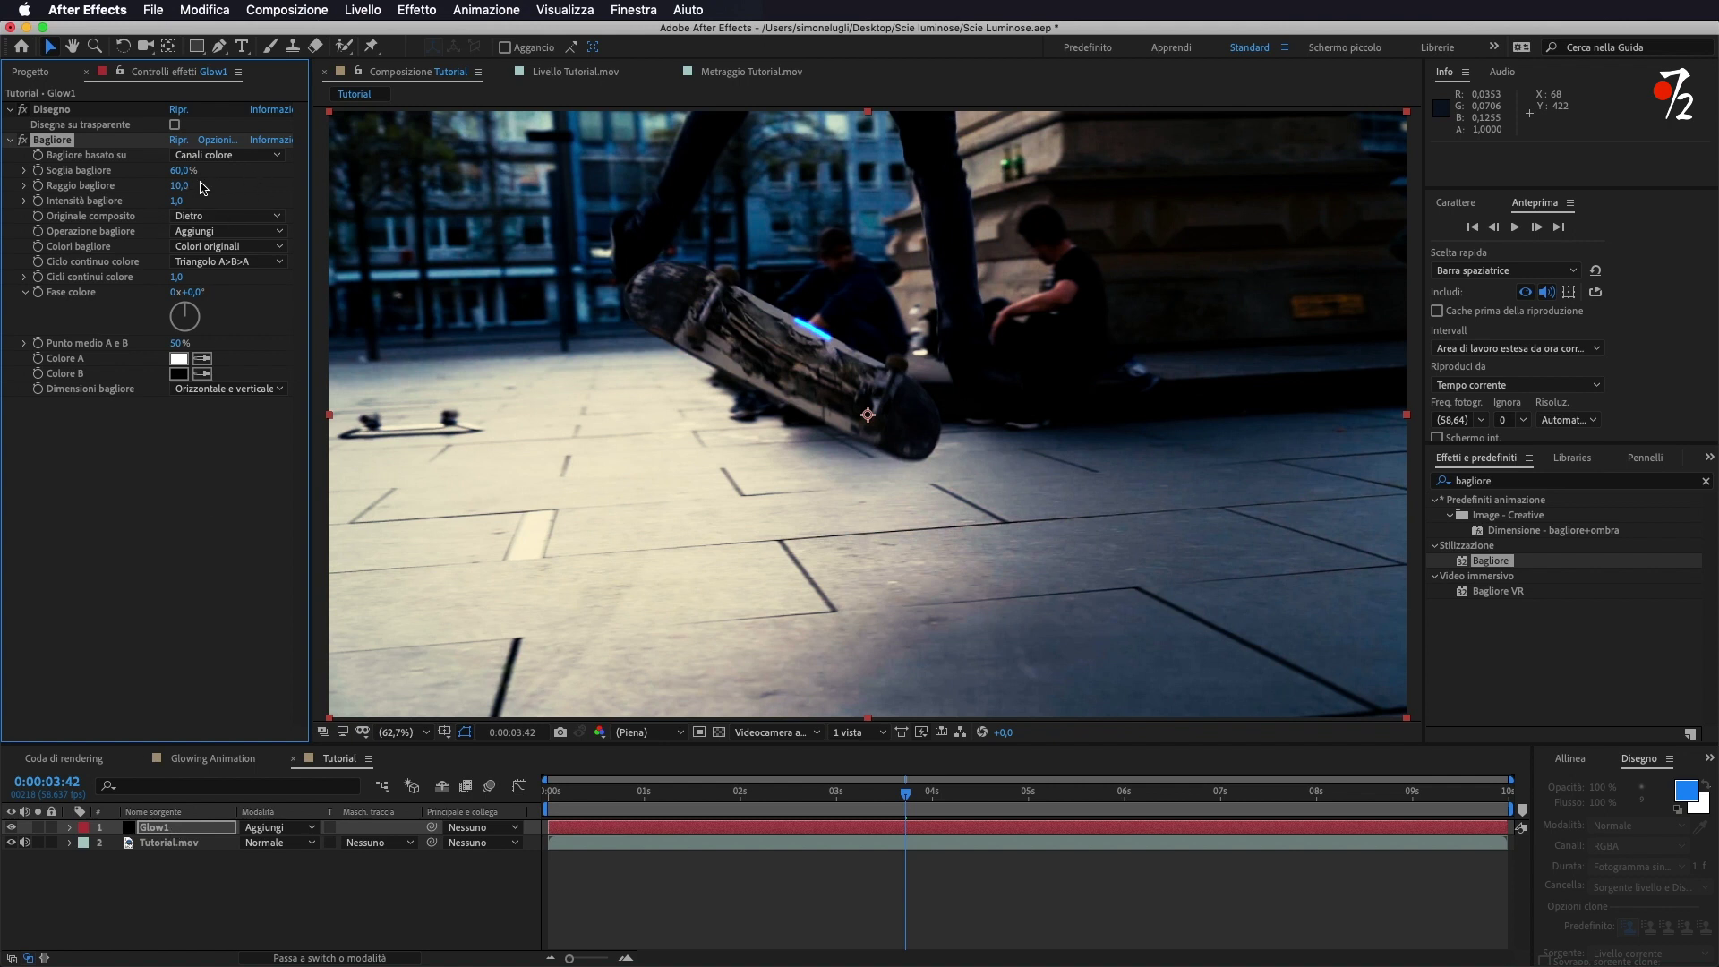
- Set Glow1's Bagliore effect to a 98% threshold, a radius of 130 and an intensity of 1,9
left_click_drag(182, 175, 229, 170)
left_click_drag(184, 184, 202, 185)
- Preview the glowing strokes from 0:00:03:00 and inspect the frames around 0:00:03:45
left_click_drag(902, 793, 850, 803)
key("space")
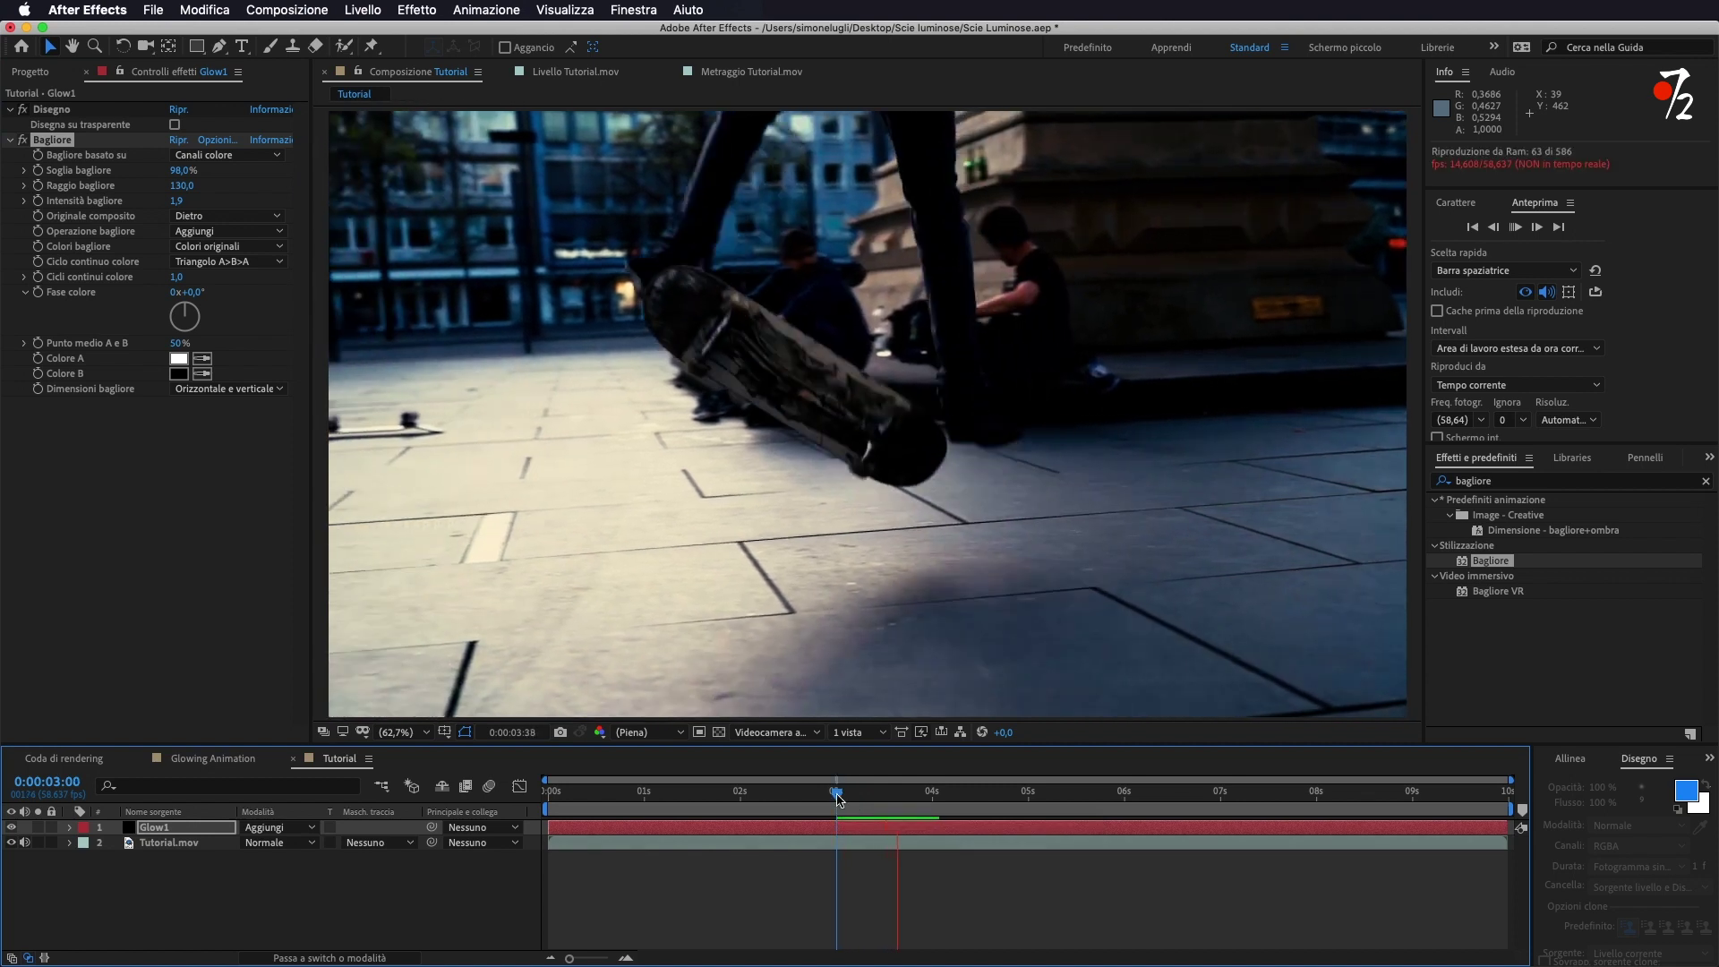
left_click_drag(853, 803, 838, 797)
key("space")
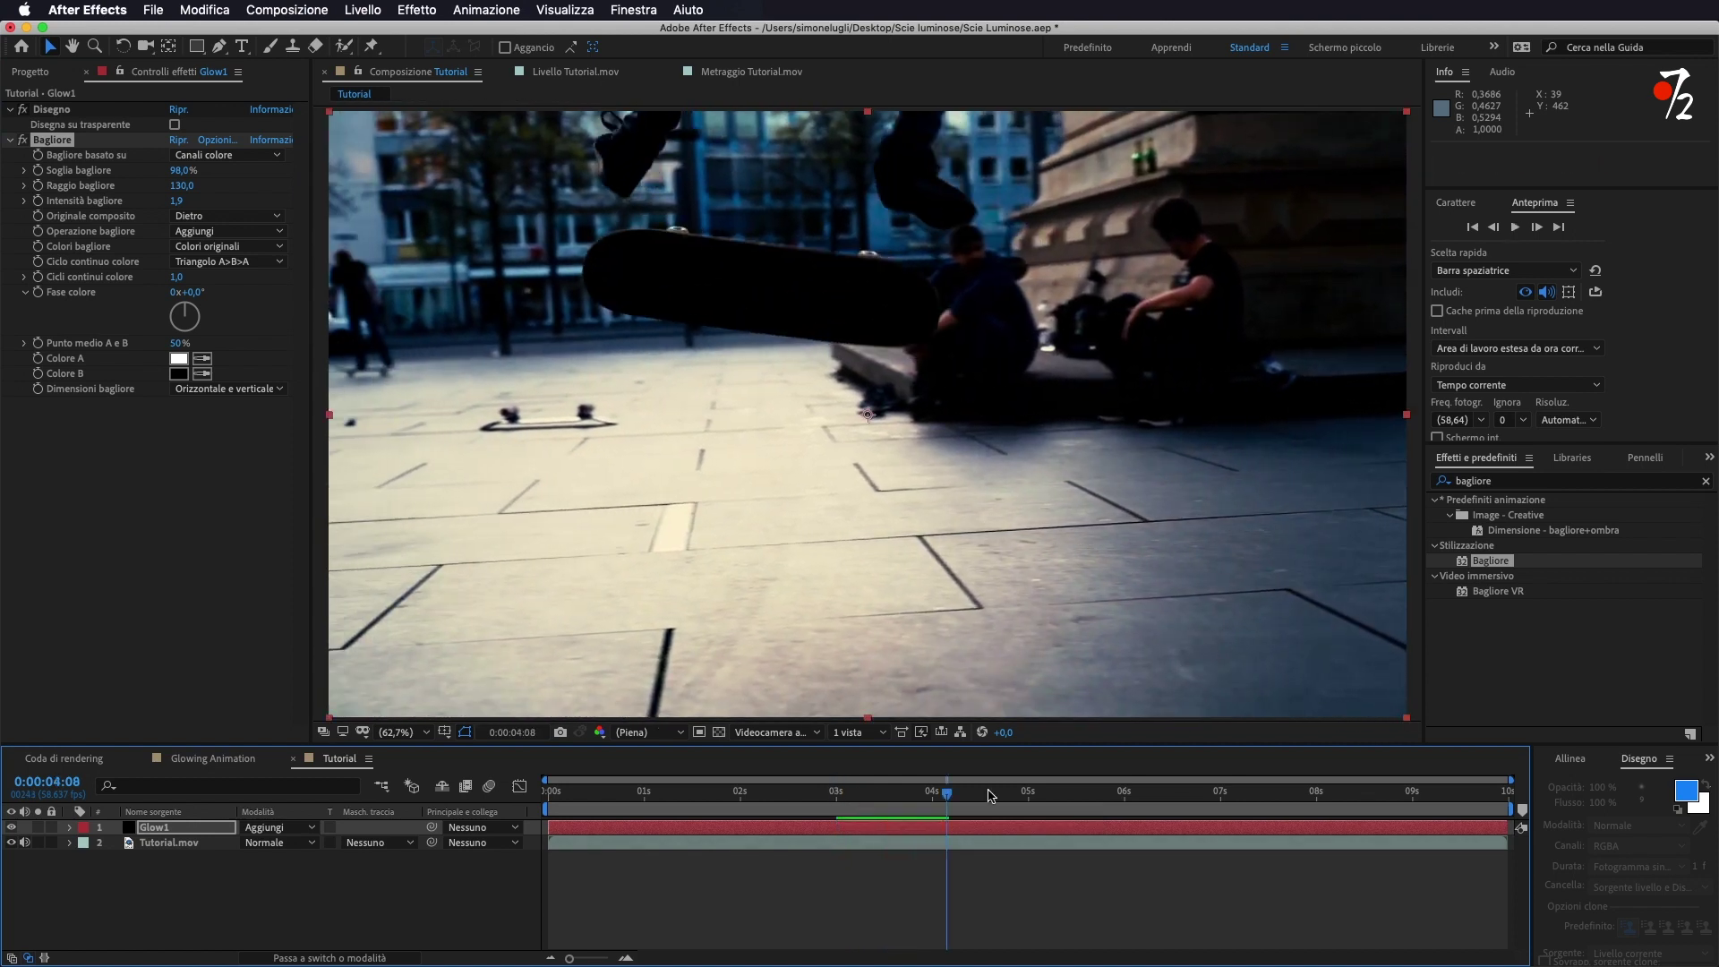
mouse_move(943, 794)
left_mouse_down()
mouse_move(901, 806)
mouse_move(917, 794)
left_mouse_up()
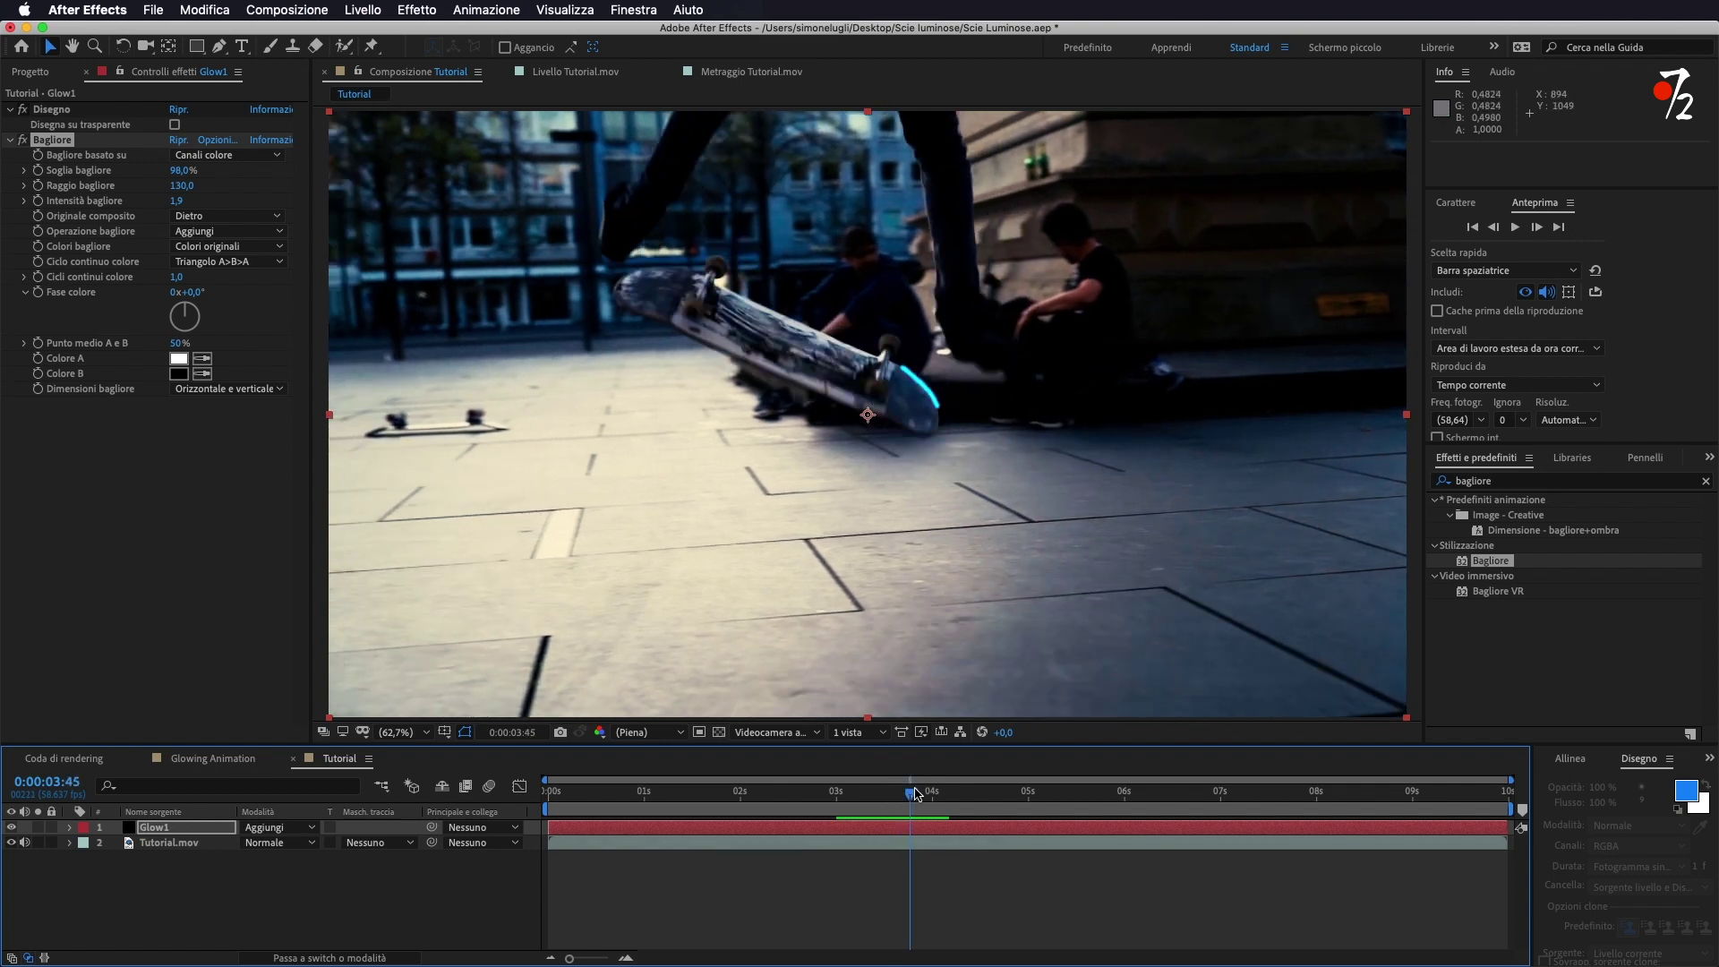
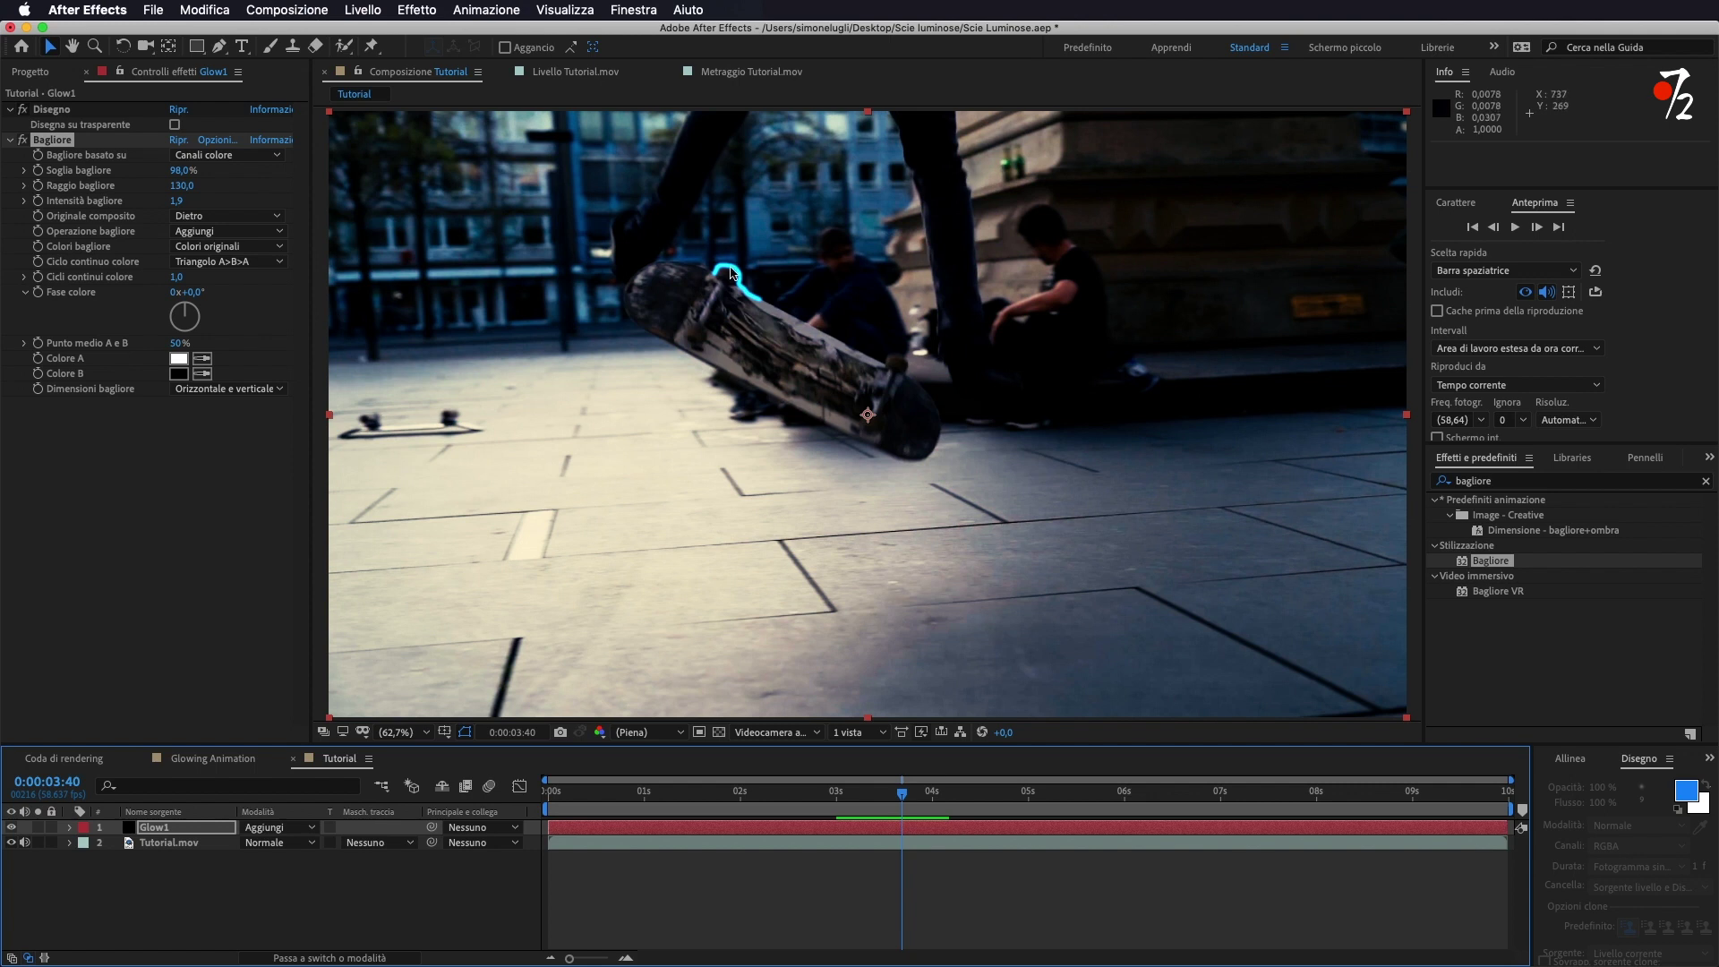
- Open Tutorial.mov in the layer view at 0:00:03:39 and examine its list of brush strokes
left_click(176, 846)
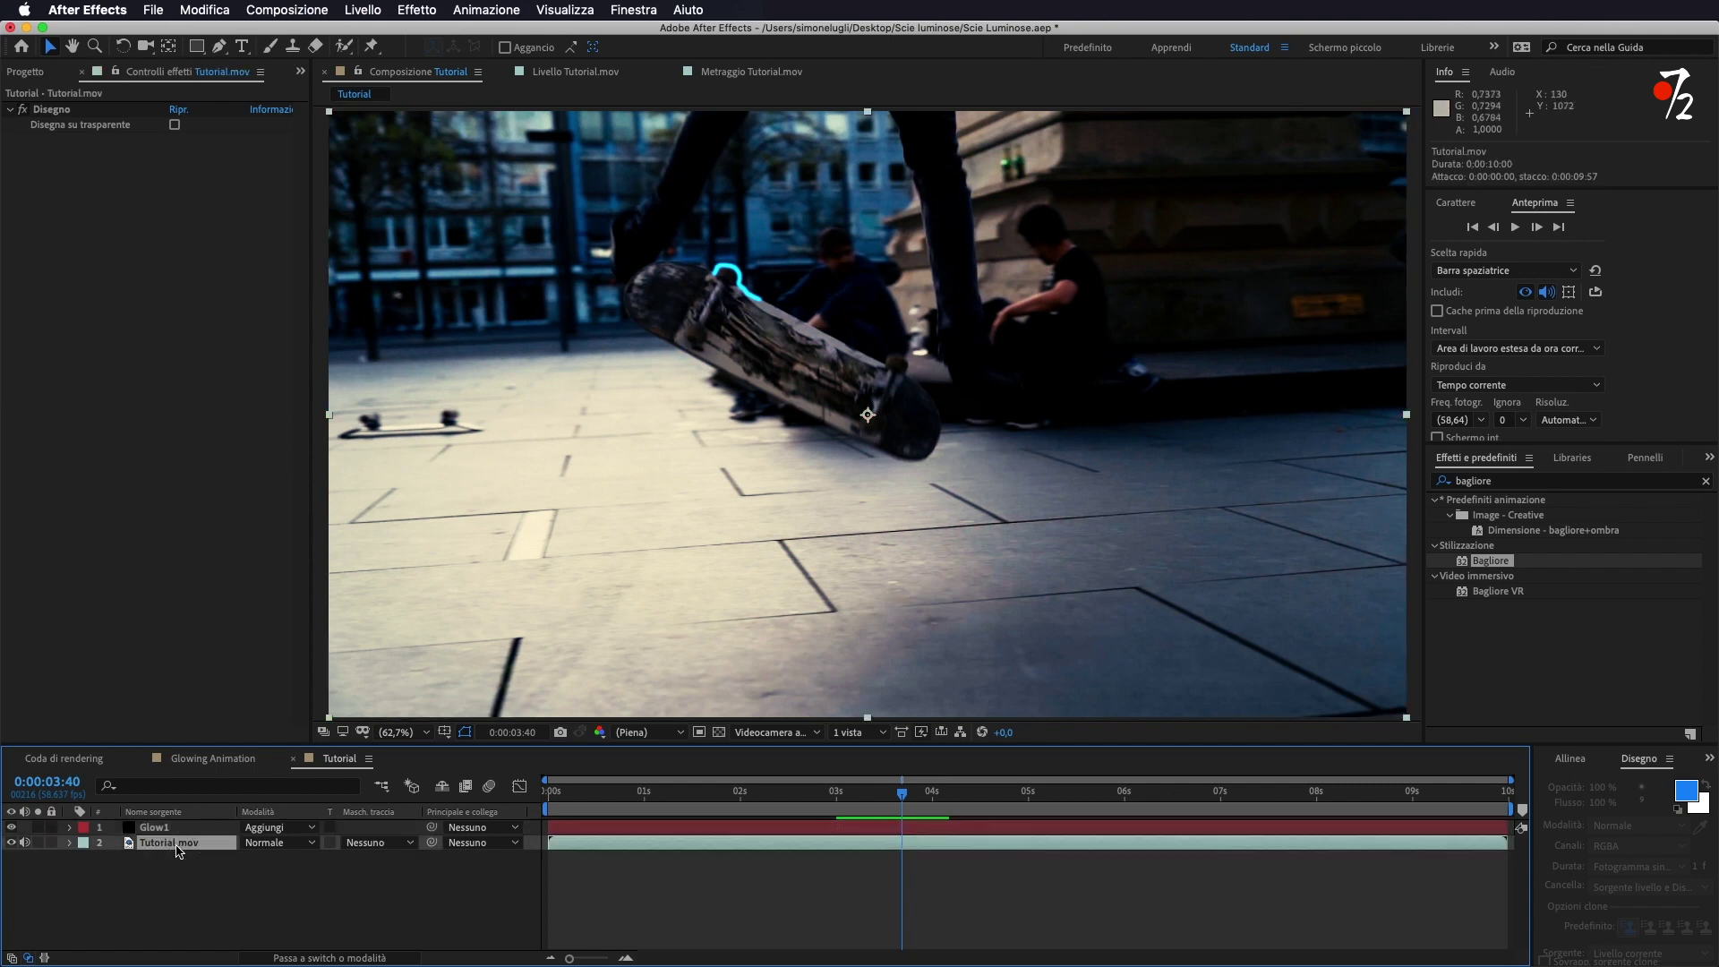
left_click(551, 77)
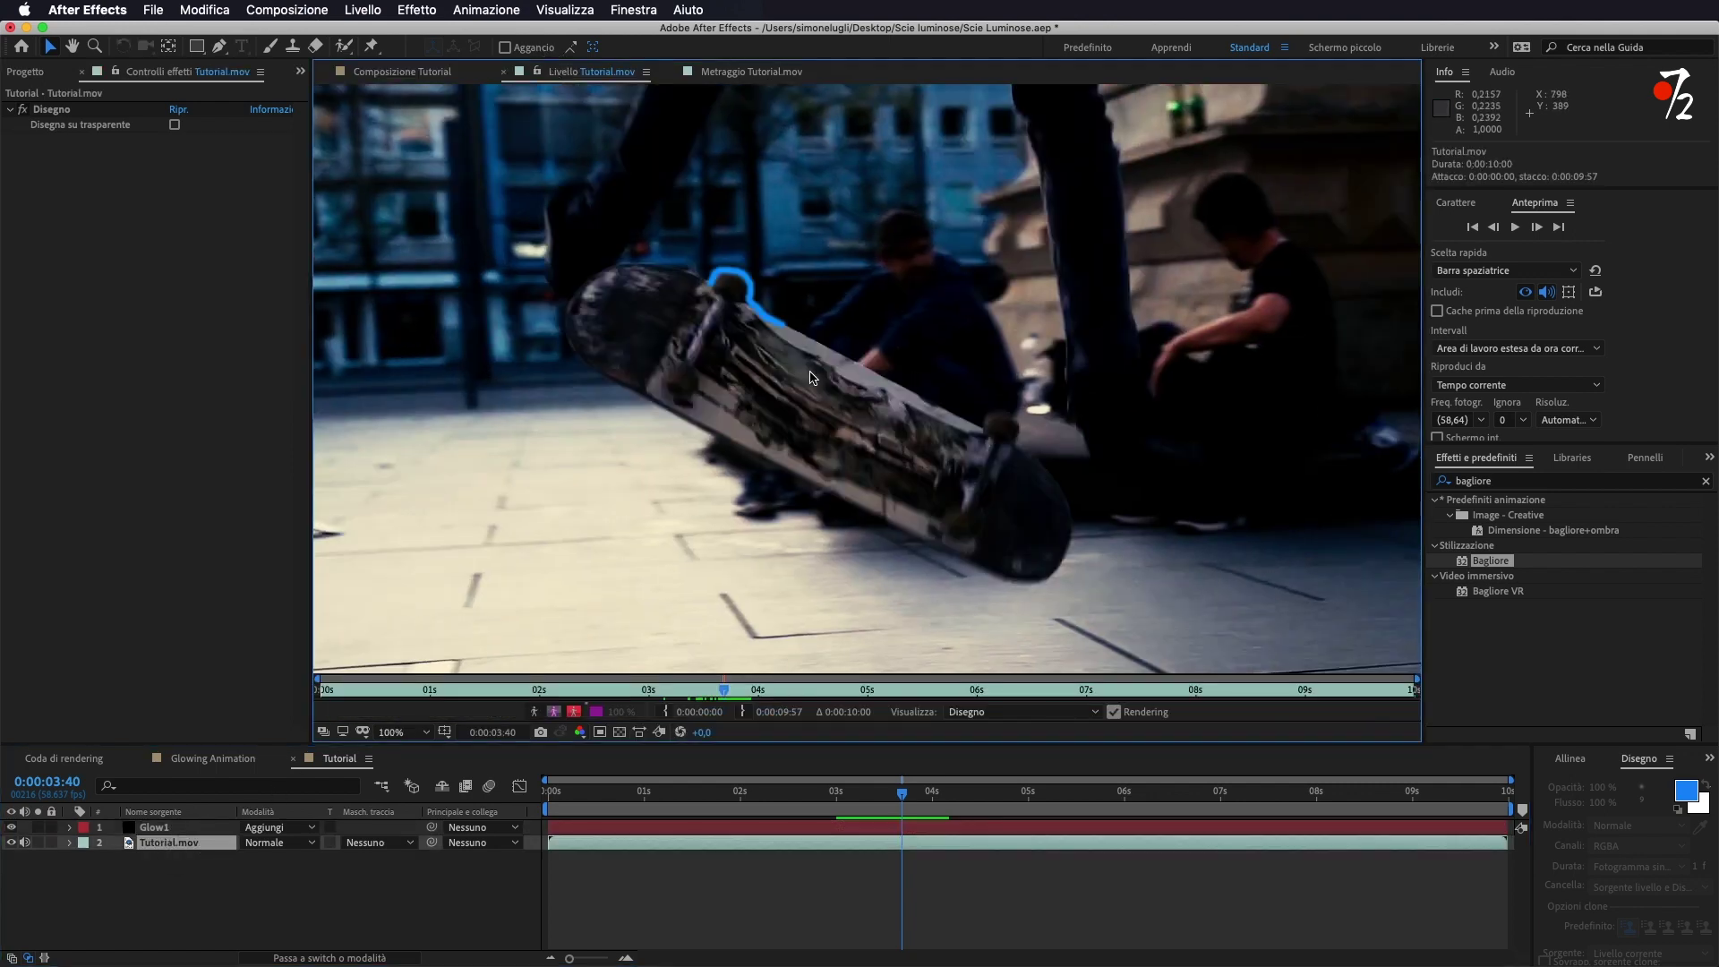
mouse_move(902, 793)
left_mouse_down()
mouse_move(867, 795)
mouse_move(901, 796)
left_mouse_up()
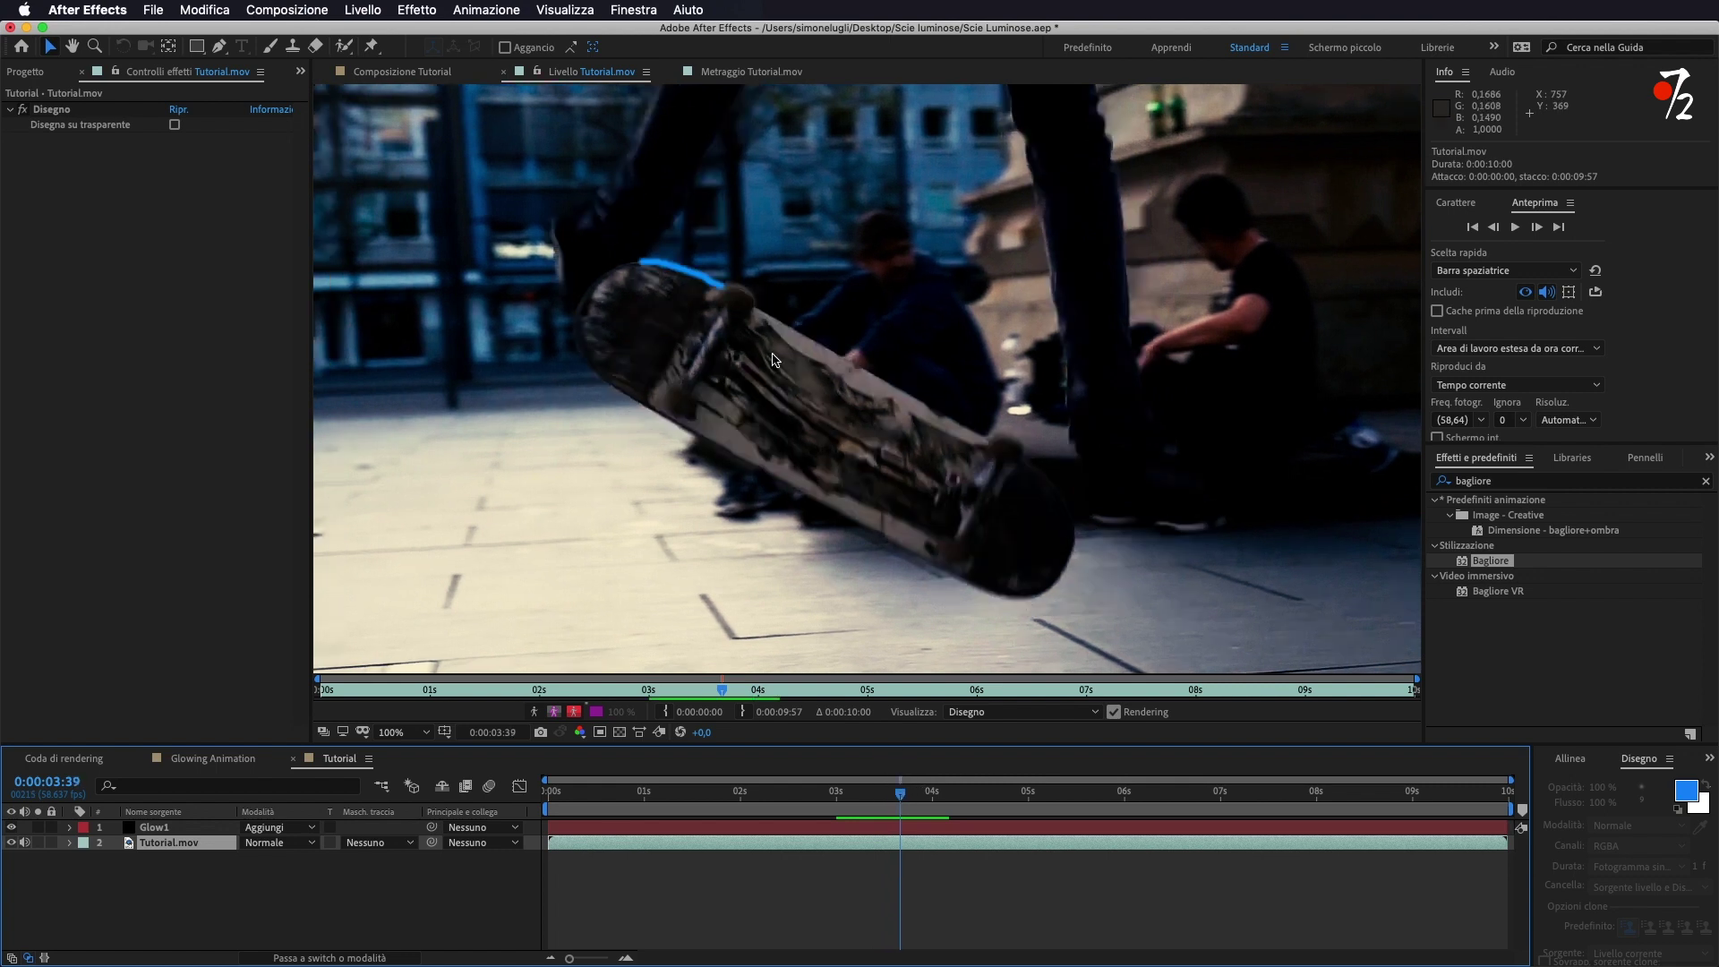
left_click(69, 842)
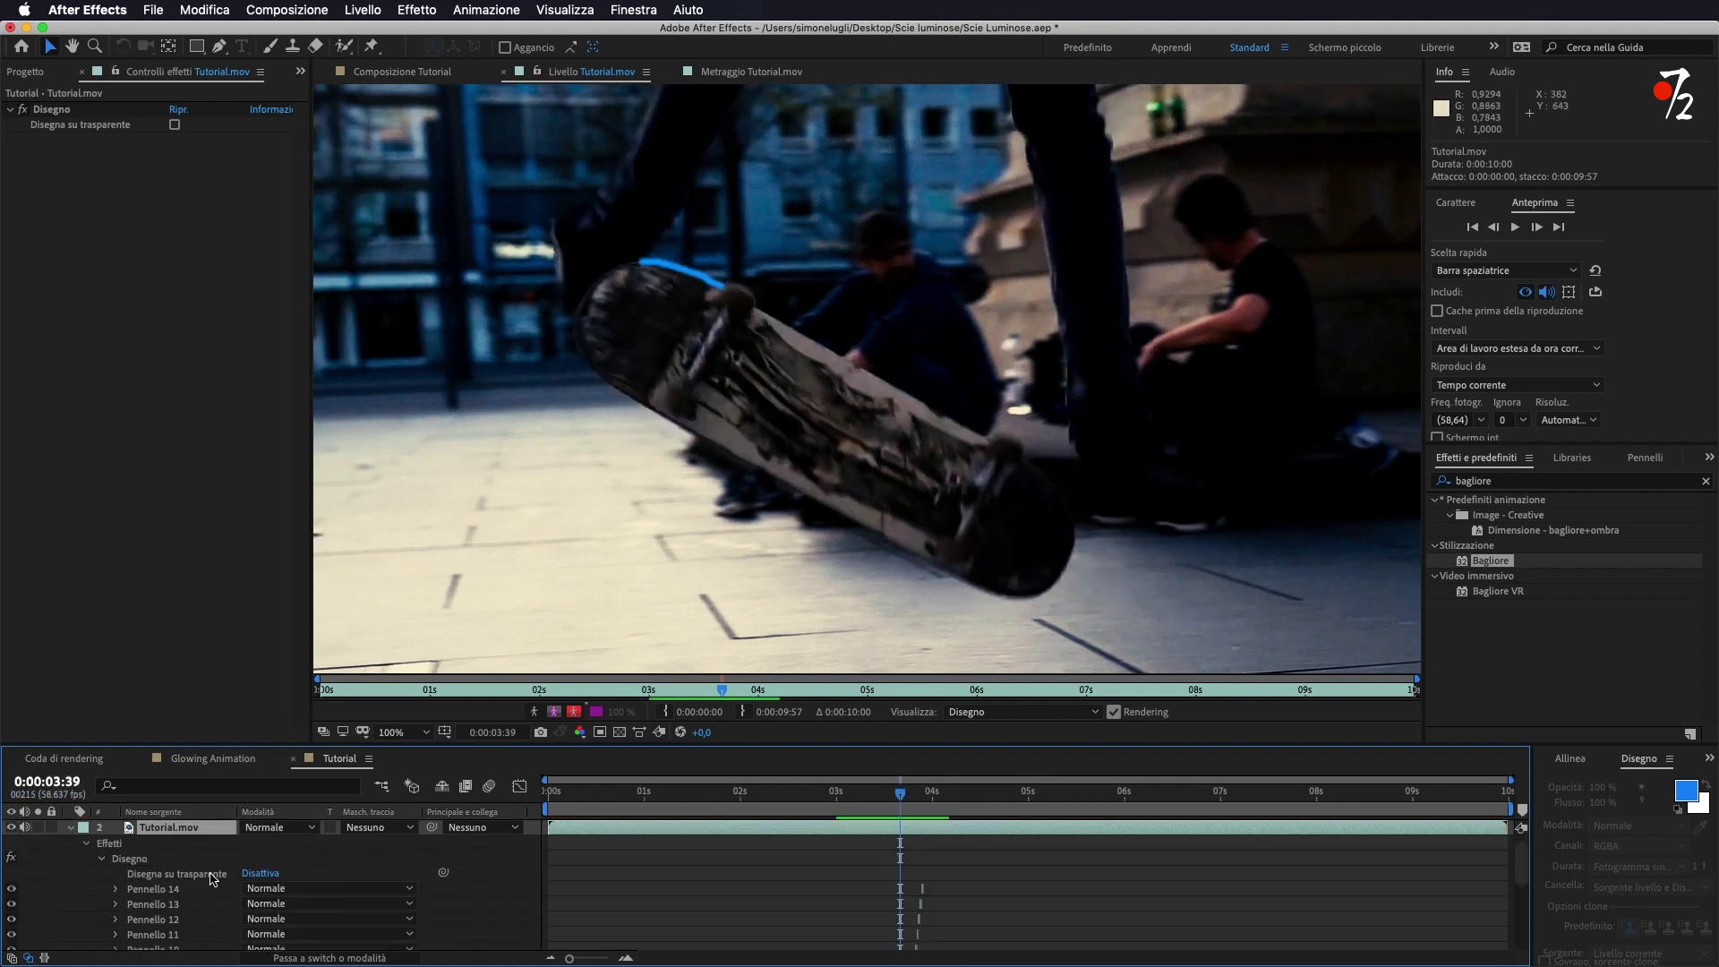
scroll(528, 849, "down", 5)
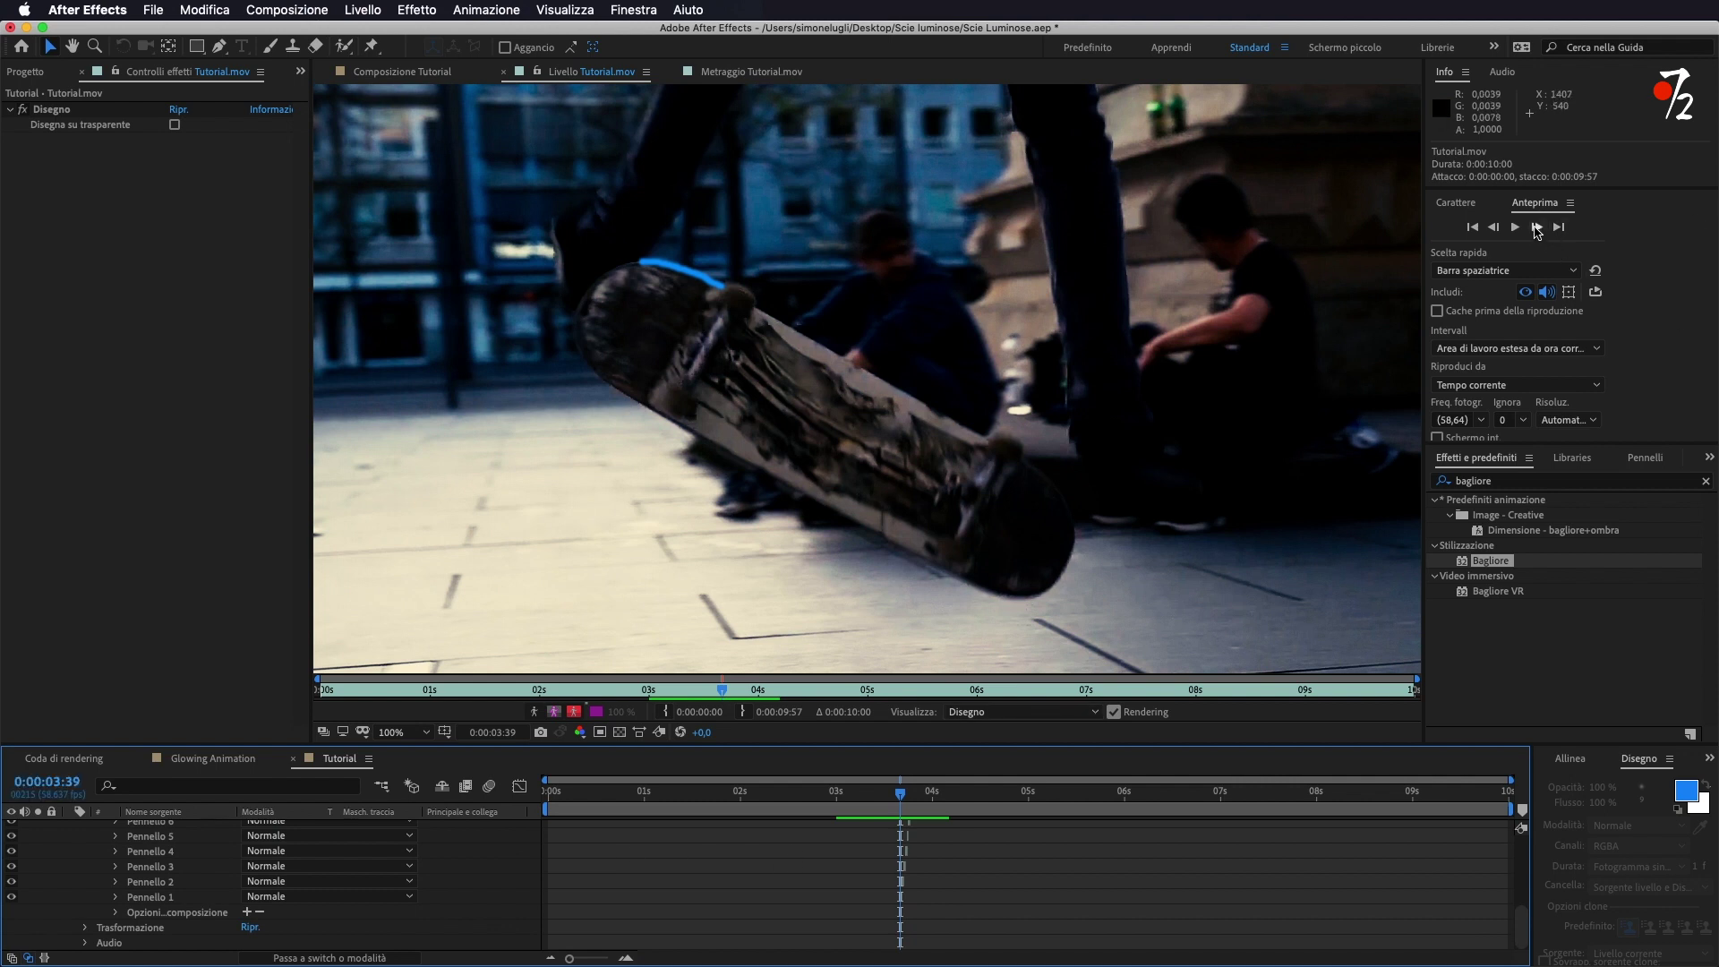
- At 0:00:03:40, paint an additional blue stroke along the board's upper edge from its raised end to the existing wheel stroke
left_click(1536, 227)
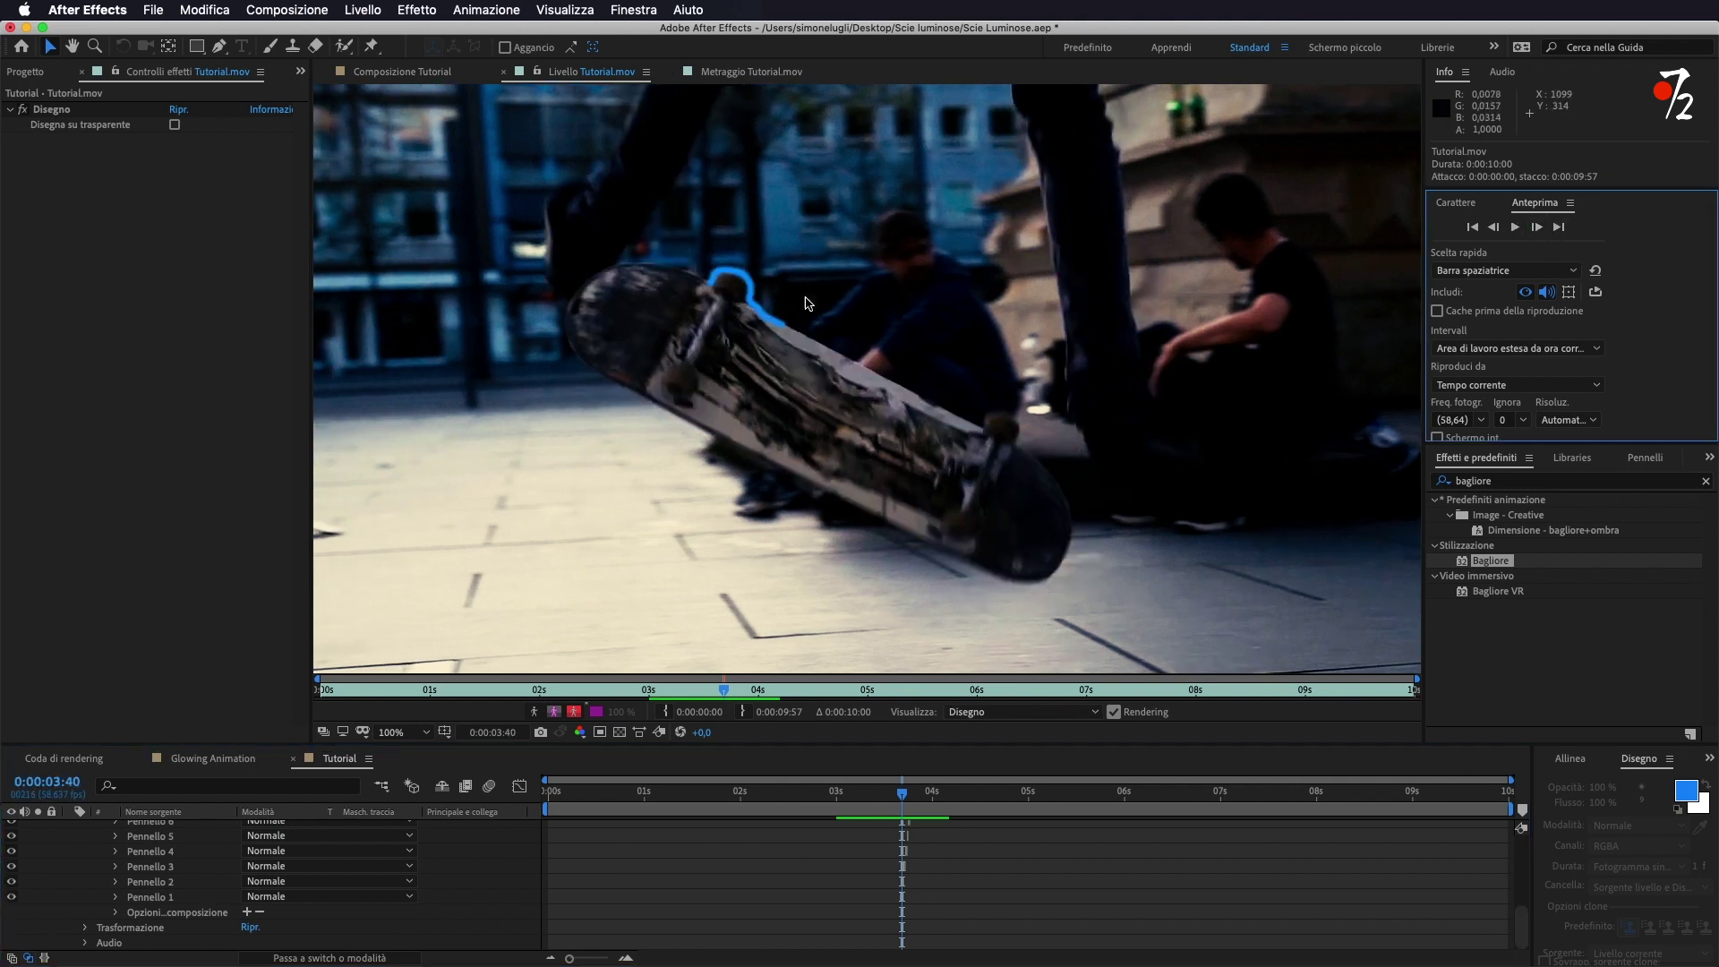
left_click(786, 329)
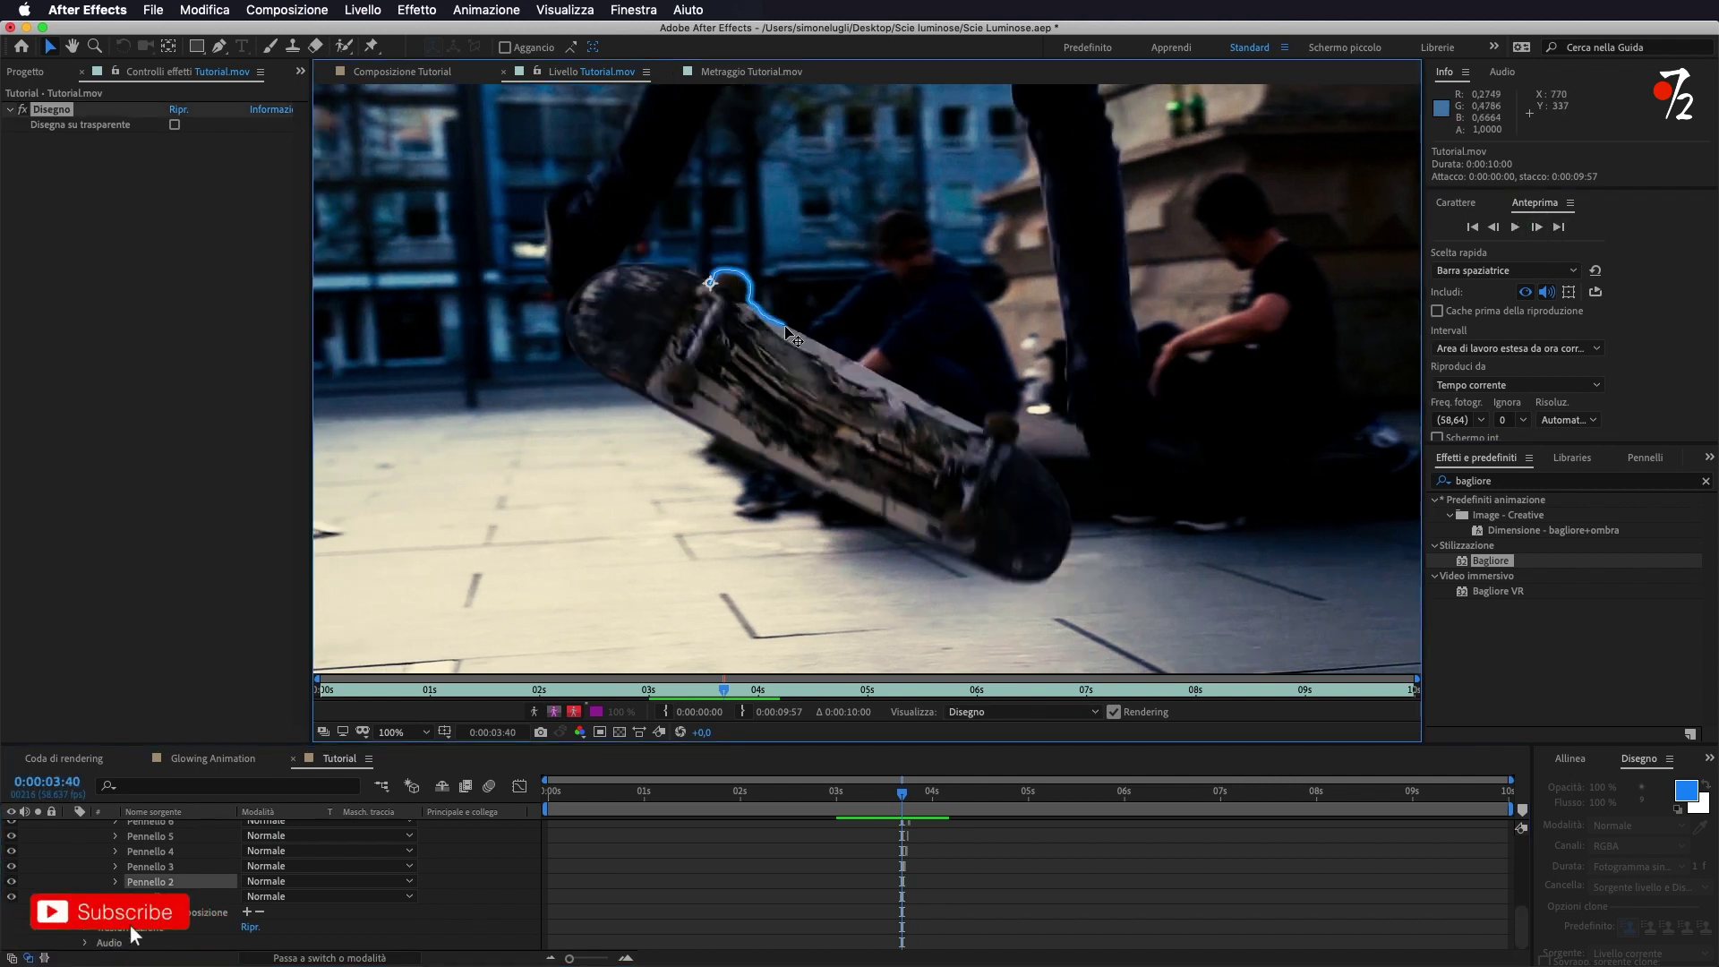
left_click(829, 298)
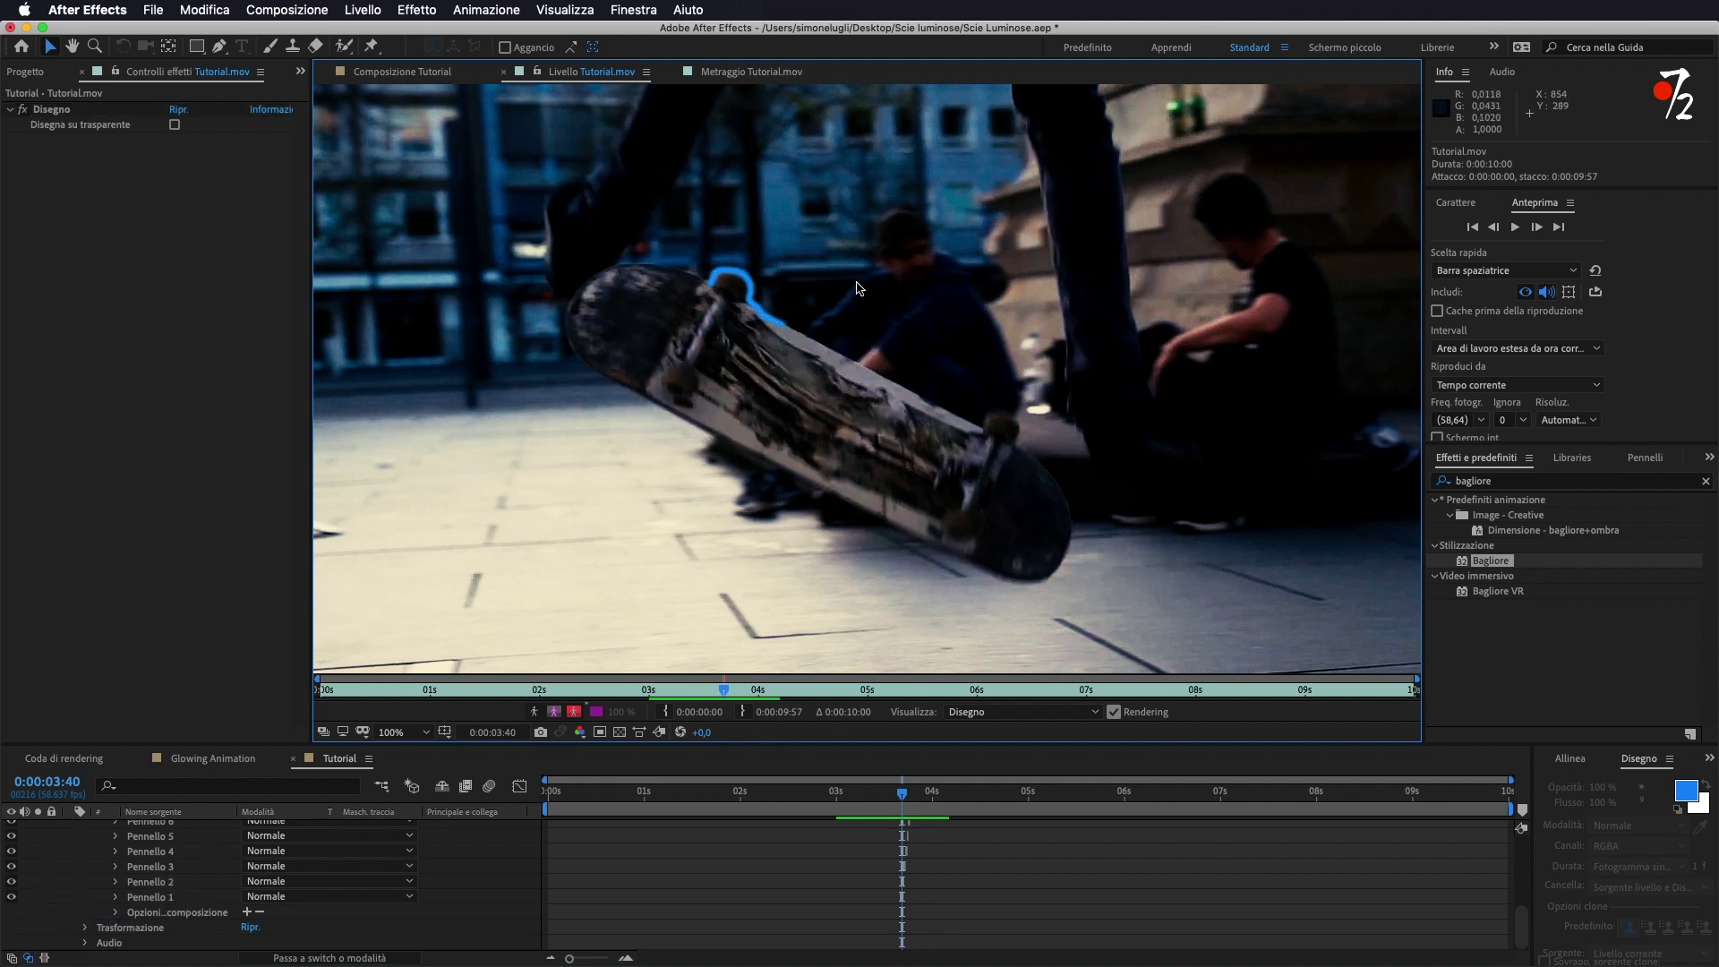
left_click(266, 48)
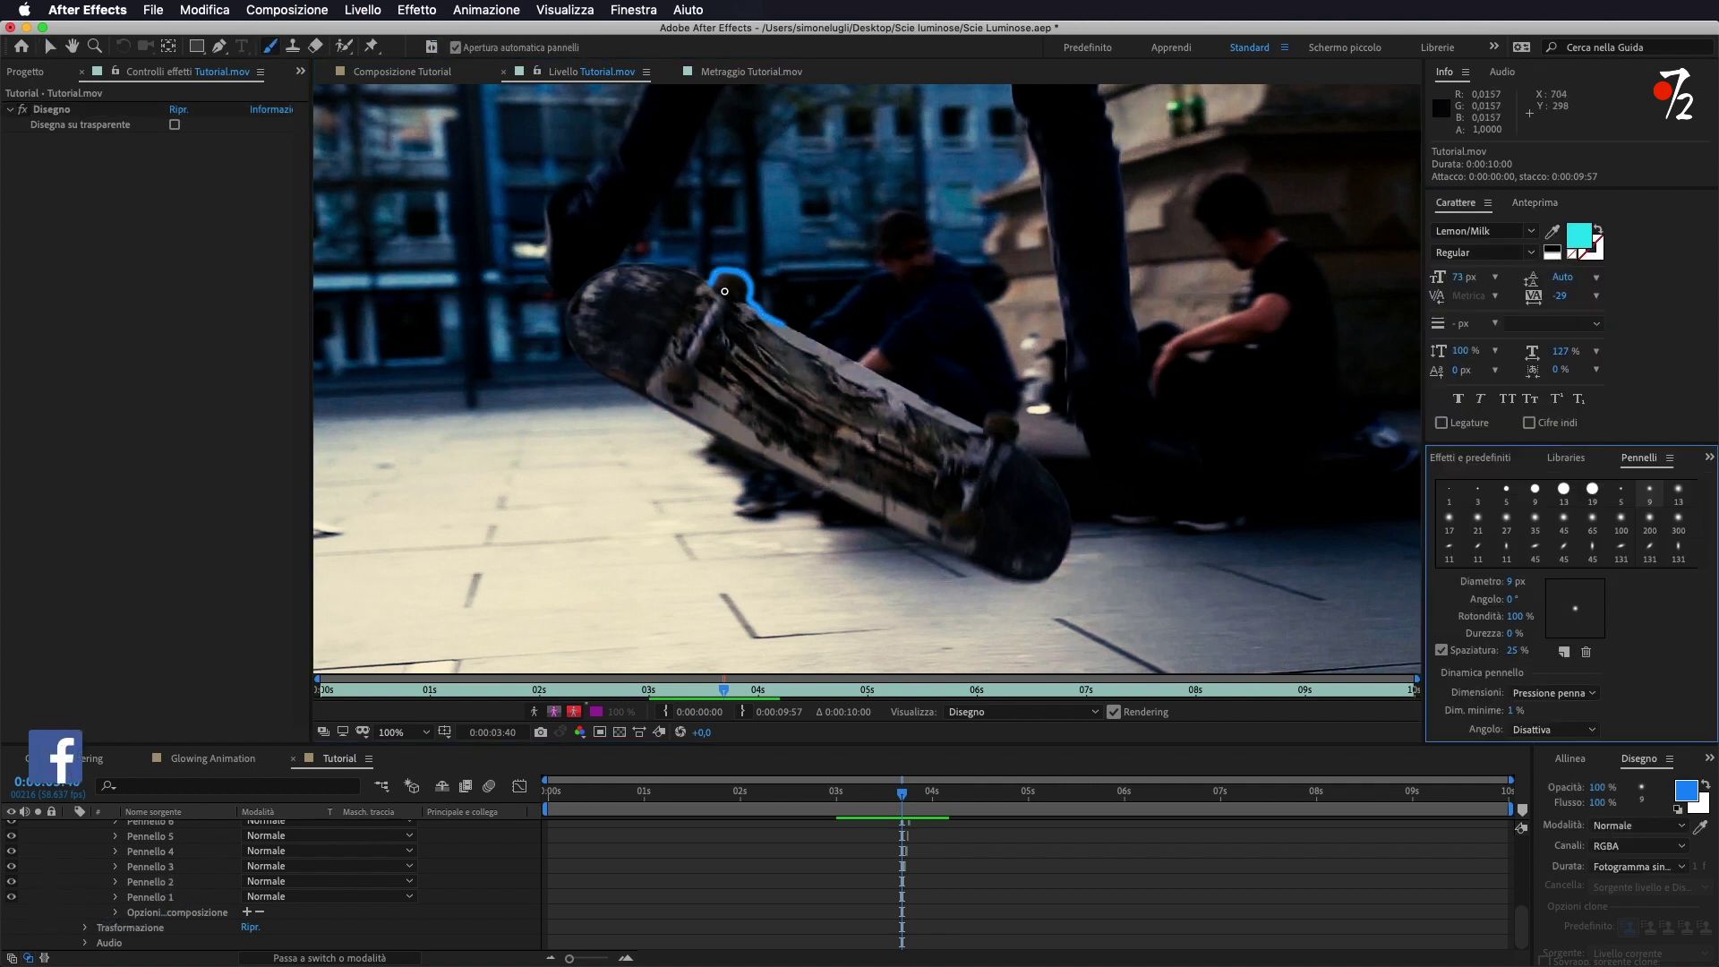
left_click_drag(614, 263, 710, 281)
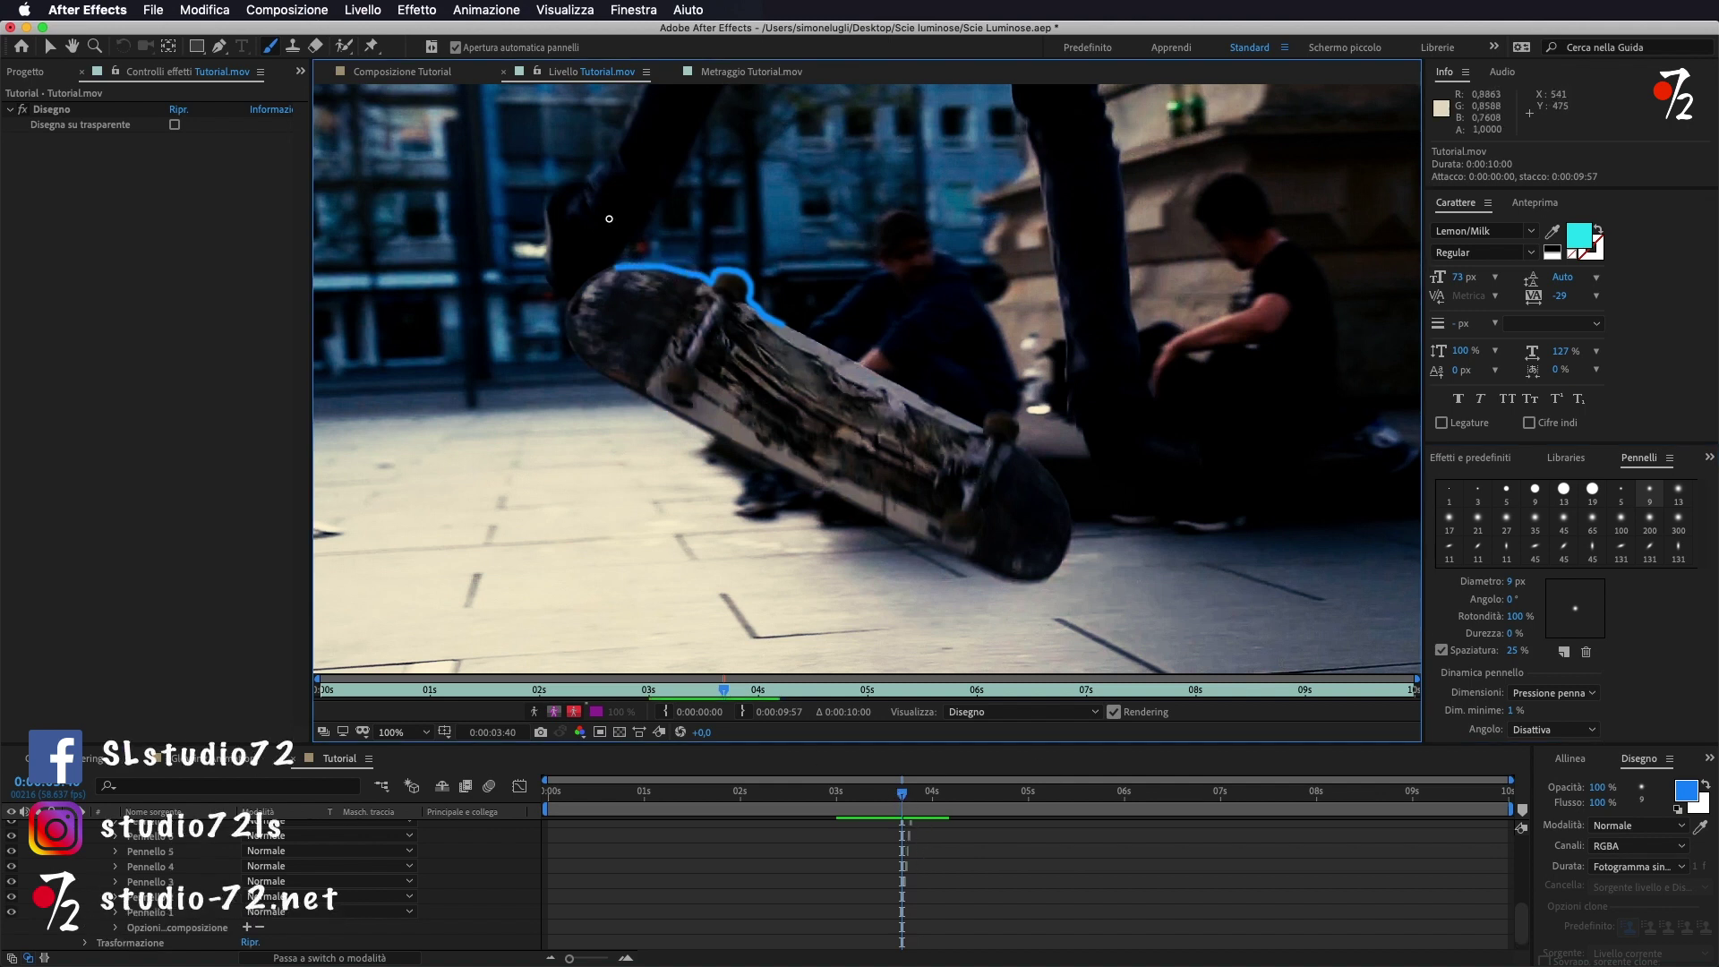
- Return to the Tutorial composition, hide Glow1 and compare the painted strokes at 0:00:03:39 and 0:00:03:40
left_click(871, 779)
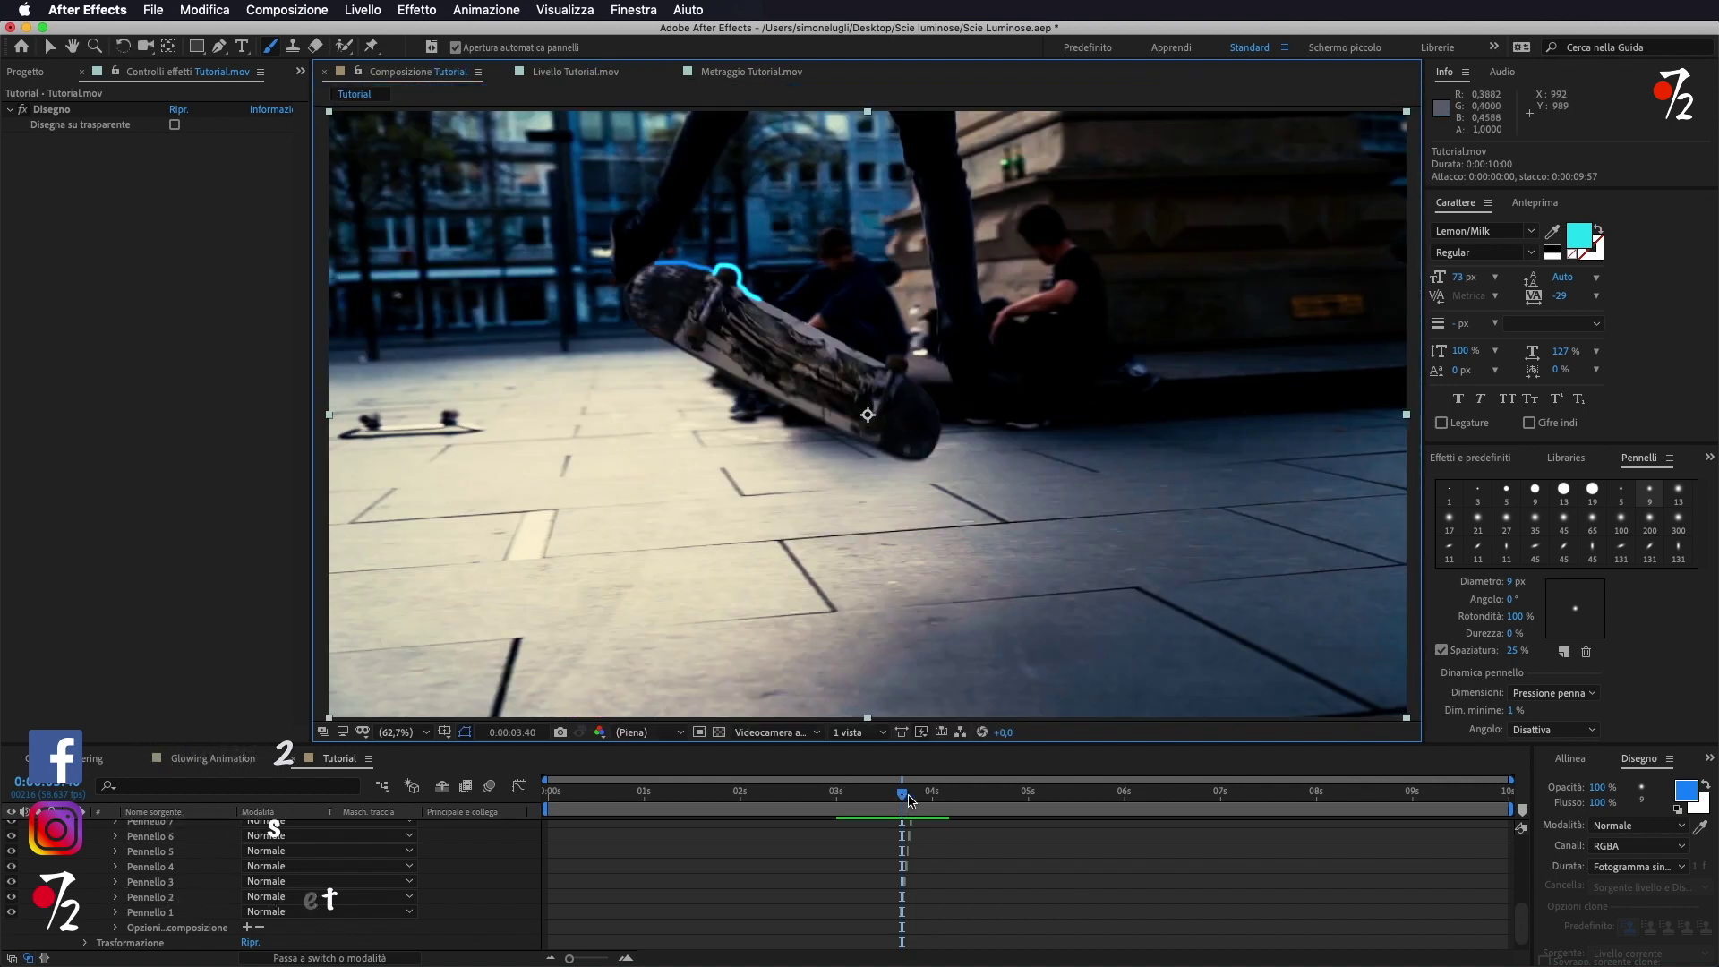
scroll(331, 886, "up", 3)
scroll(123, 868, "up", 3)
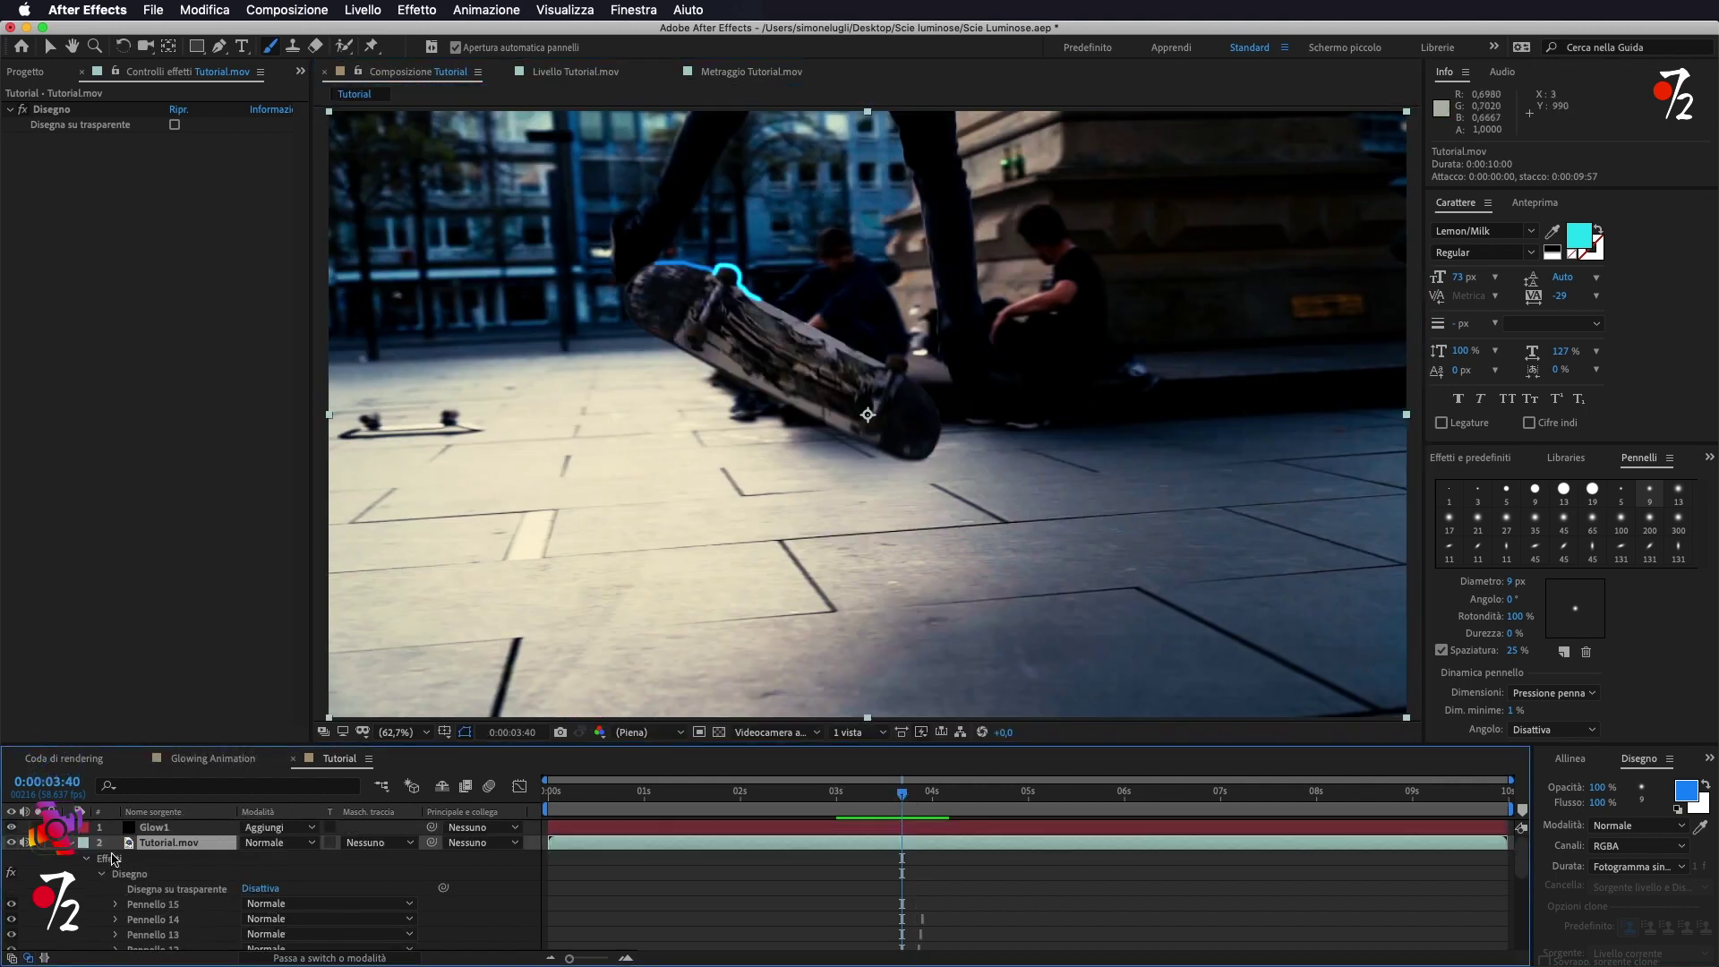
left_click(11, 827)
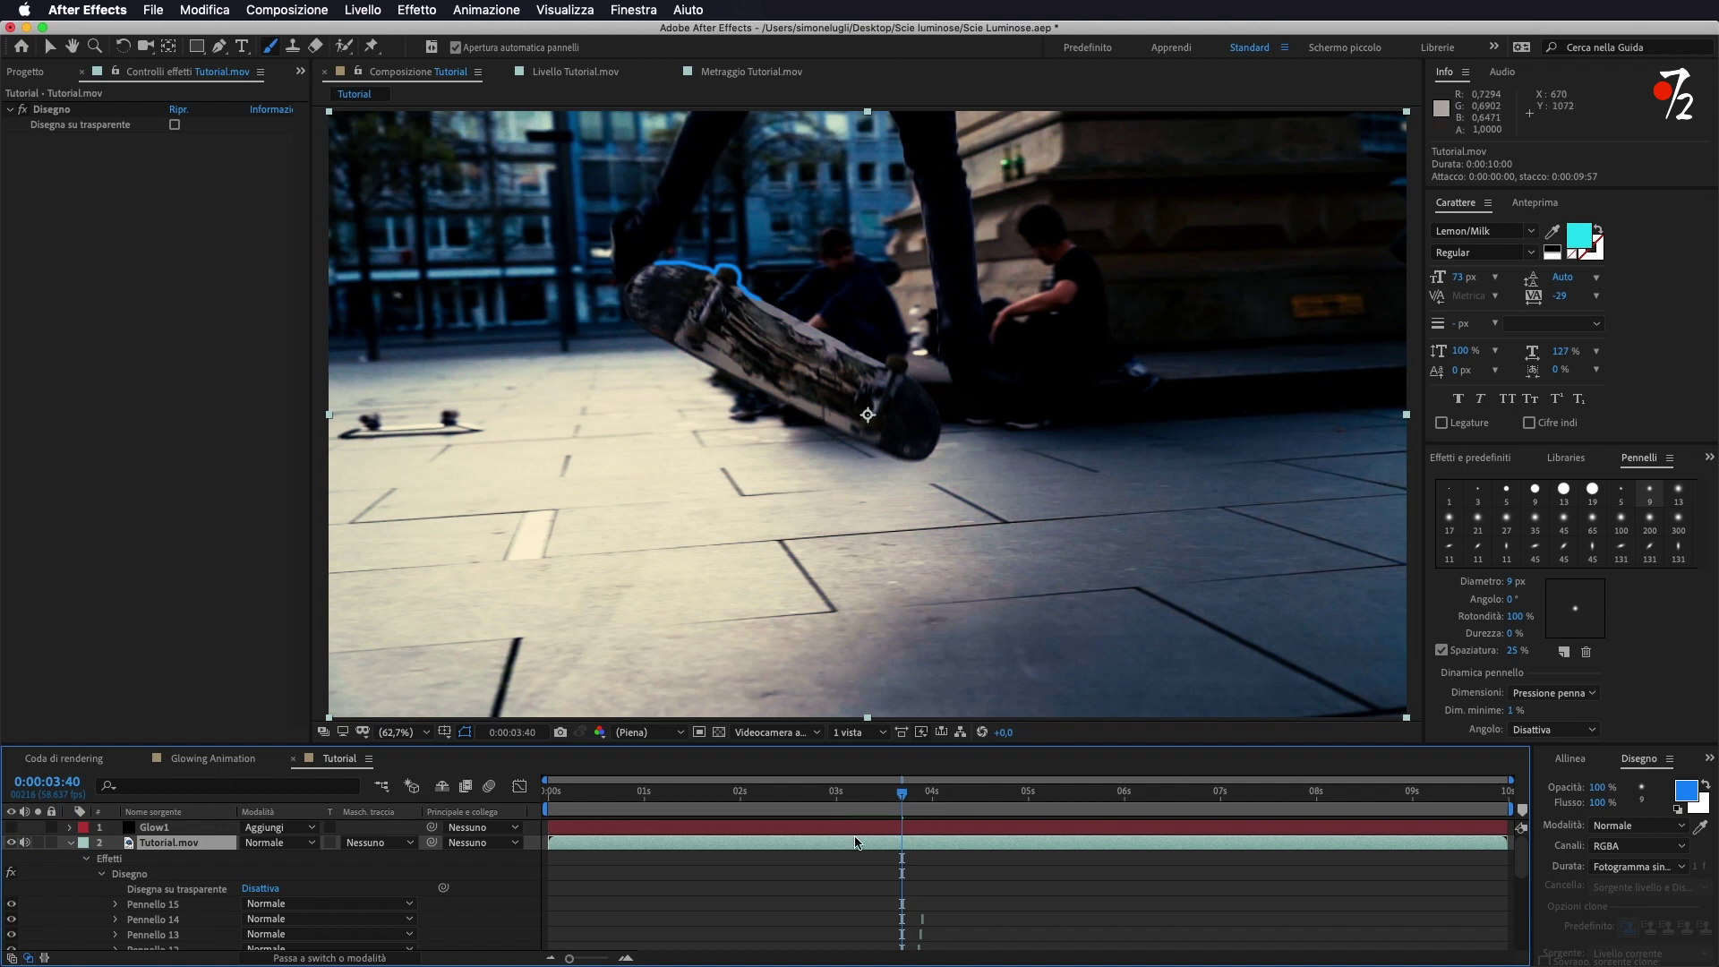
left_click(906, 795)
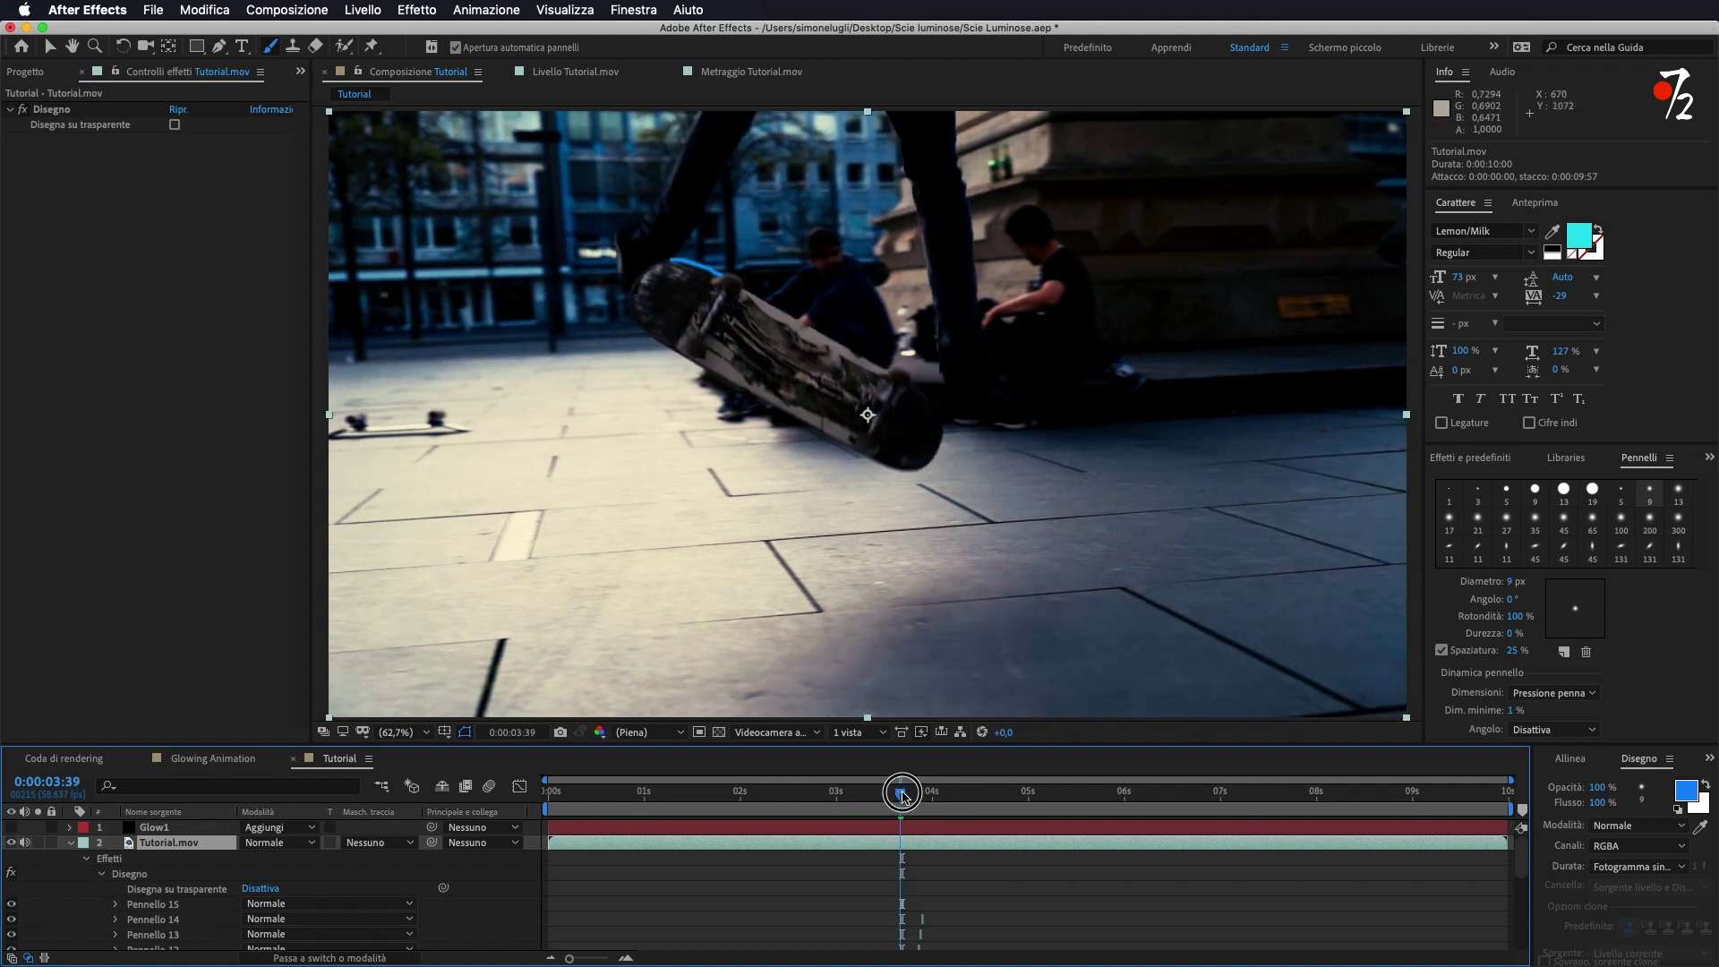
left_click_drag(906, 795, 905, 794)
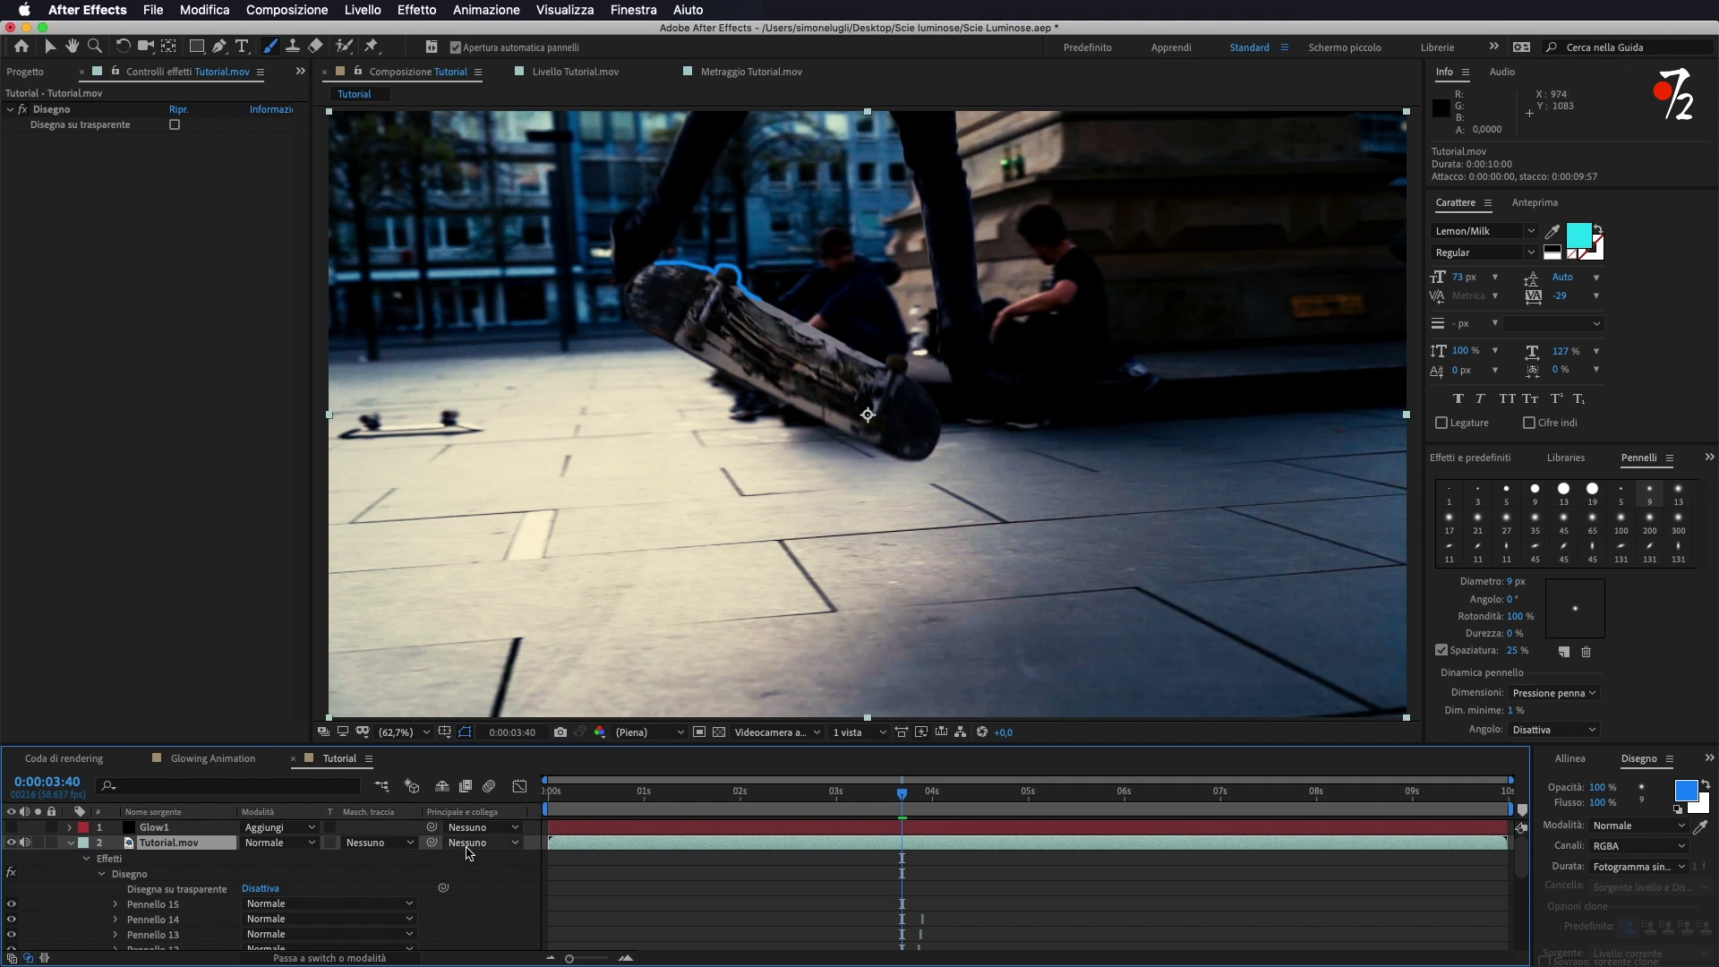
- Undo hiding Glow1 and the last stroke painted at 0:00:03:40, and preview the glow from shortly after the three-second mark
key("super+z")
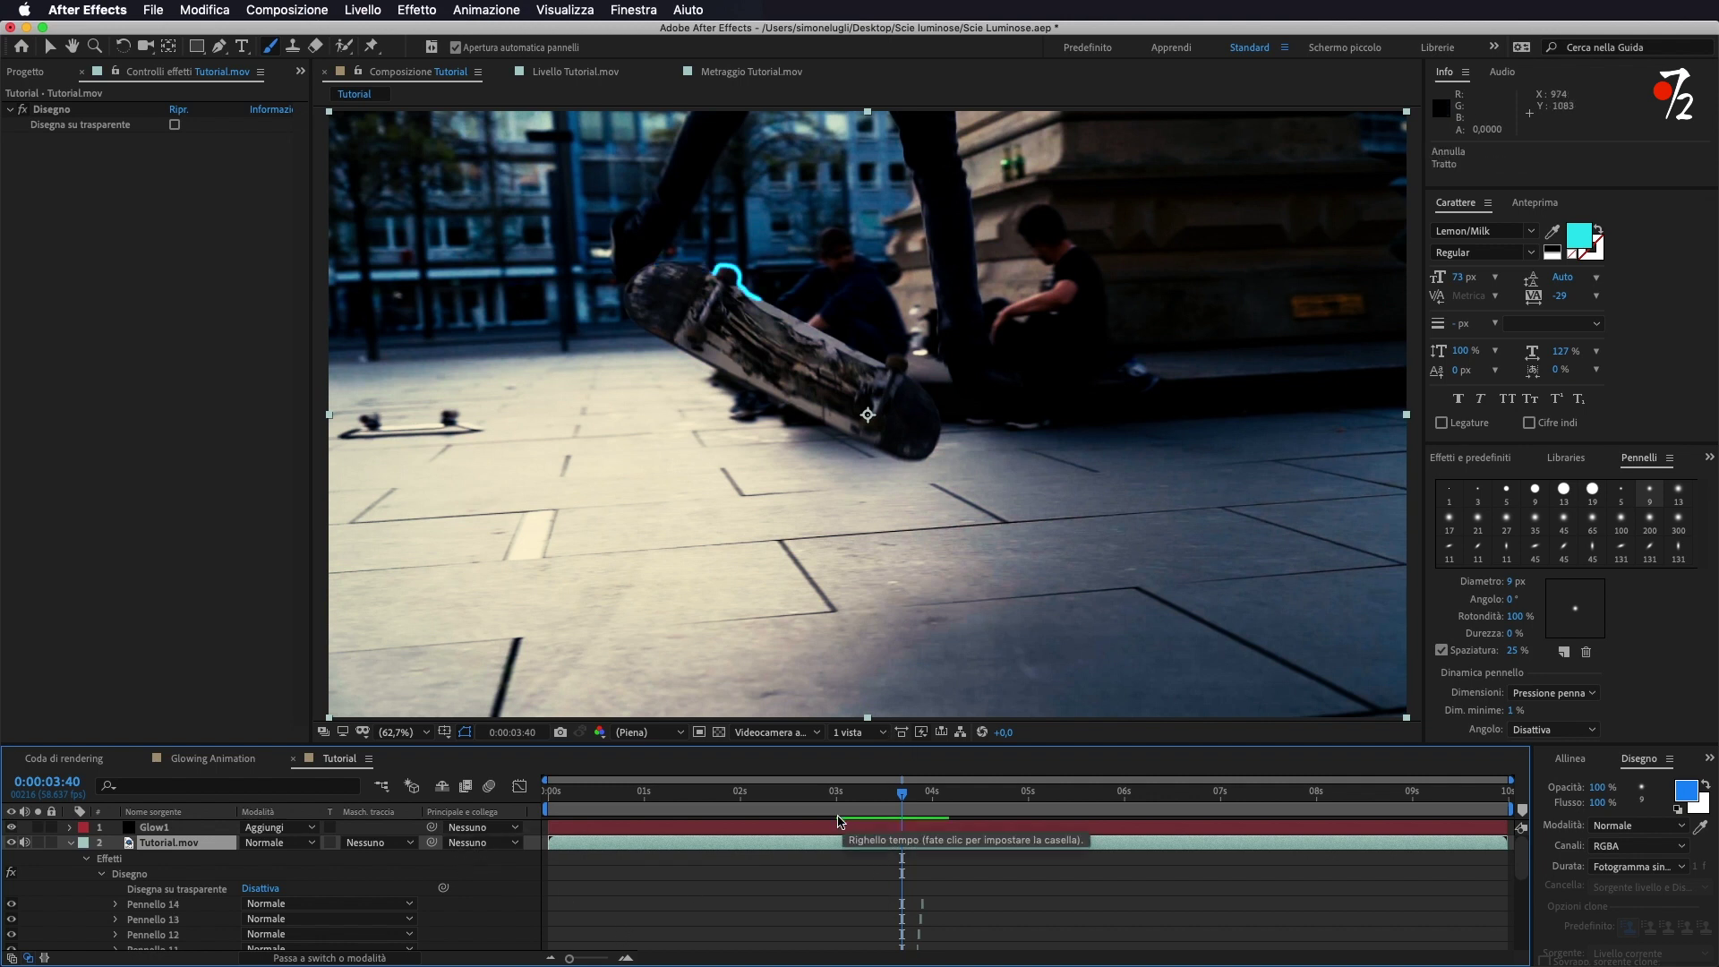
left_click(894, 795)
mouse_move(893, 795)
left_mouse_down()
mouse_move(917, 795)
mouse_move(861, 795)
left_mouse_up()
key("space")
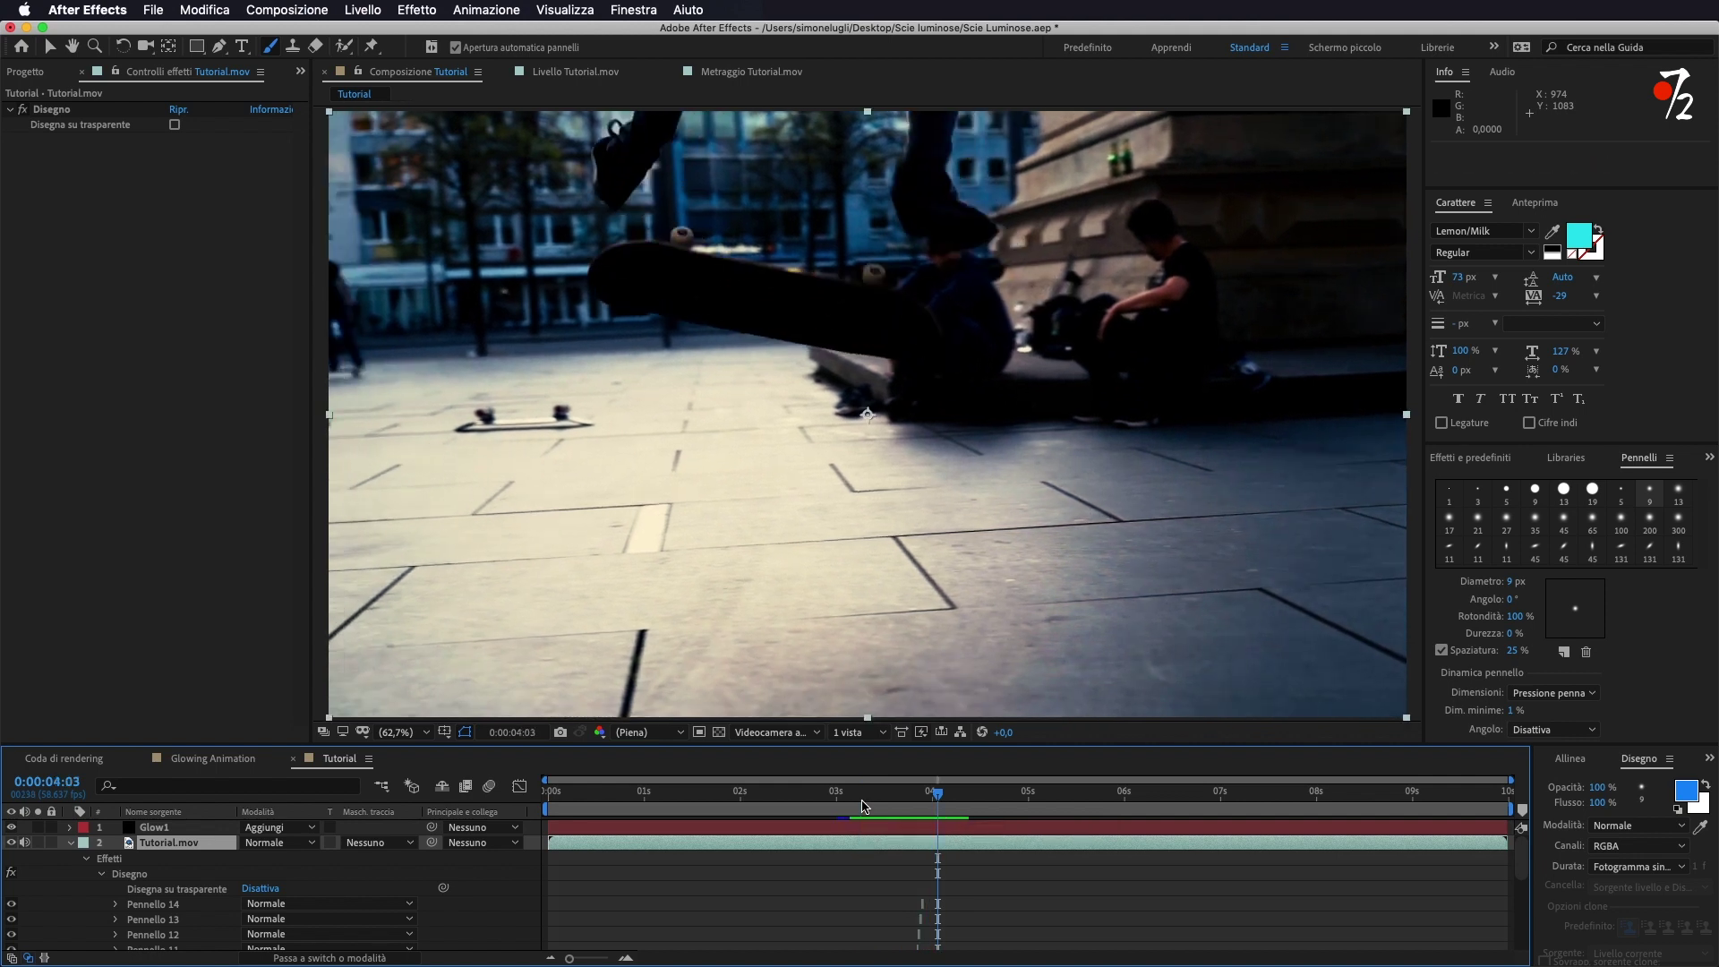
- Move to 0:00:01:24 and create a black 1920 × 1080 px solid named Glow2
left_click_drag(861, 795, 682, 815)
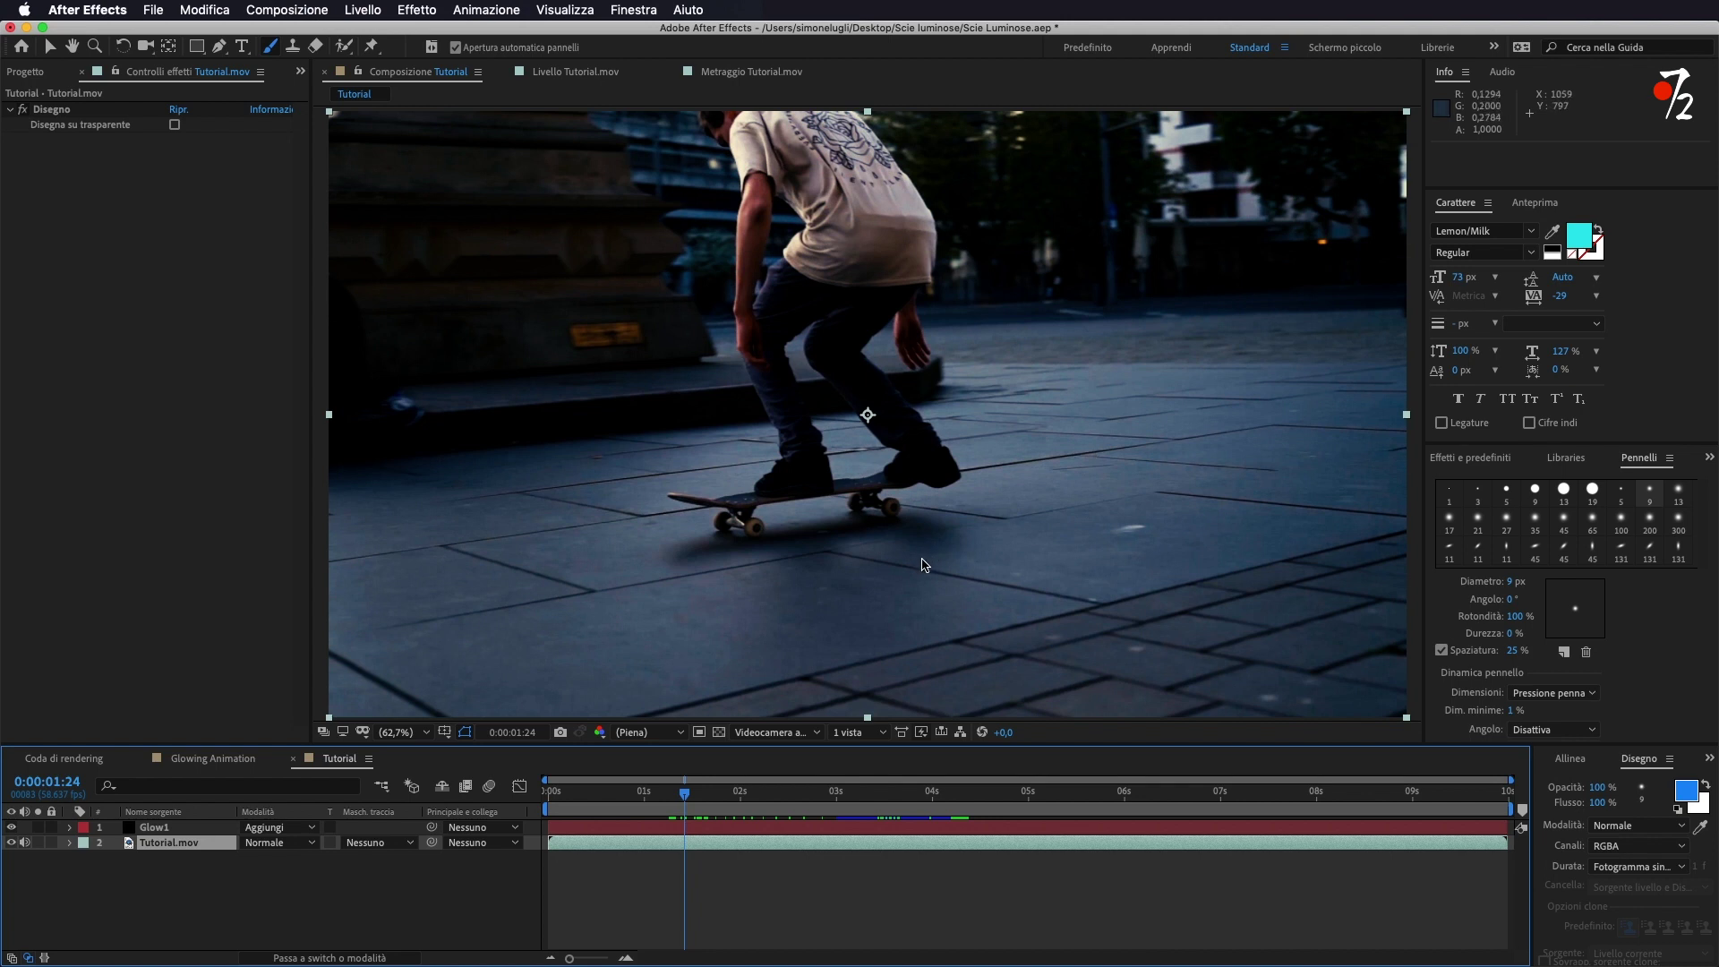
left_click(220, 47)
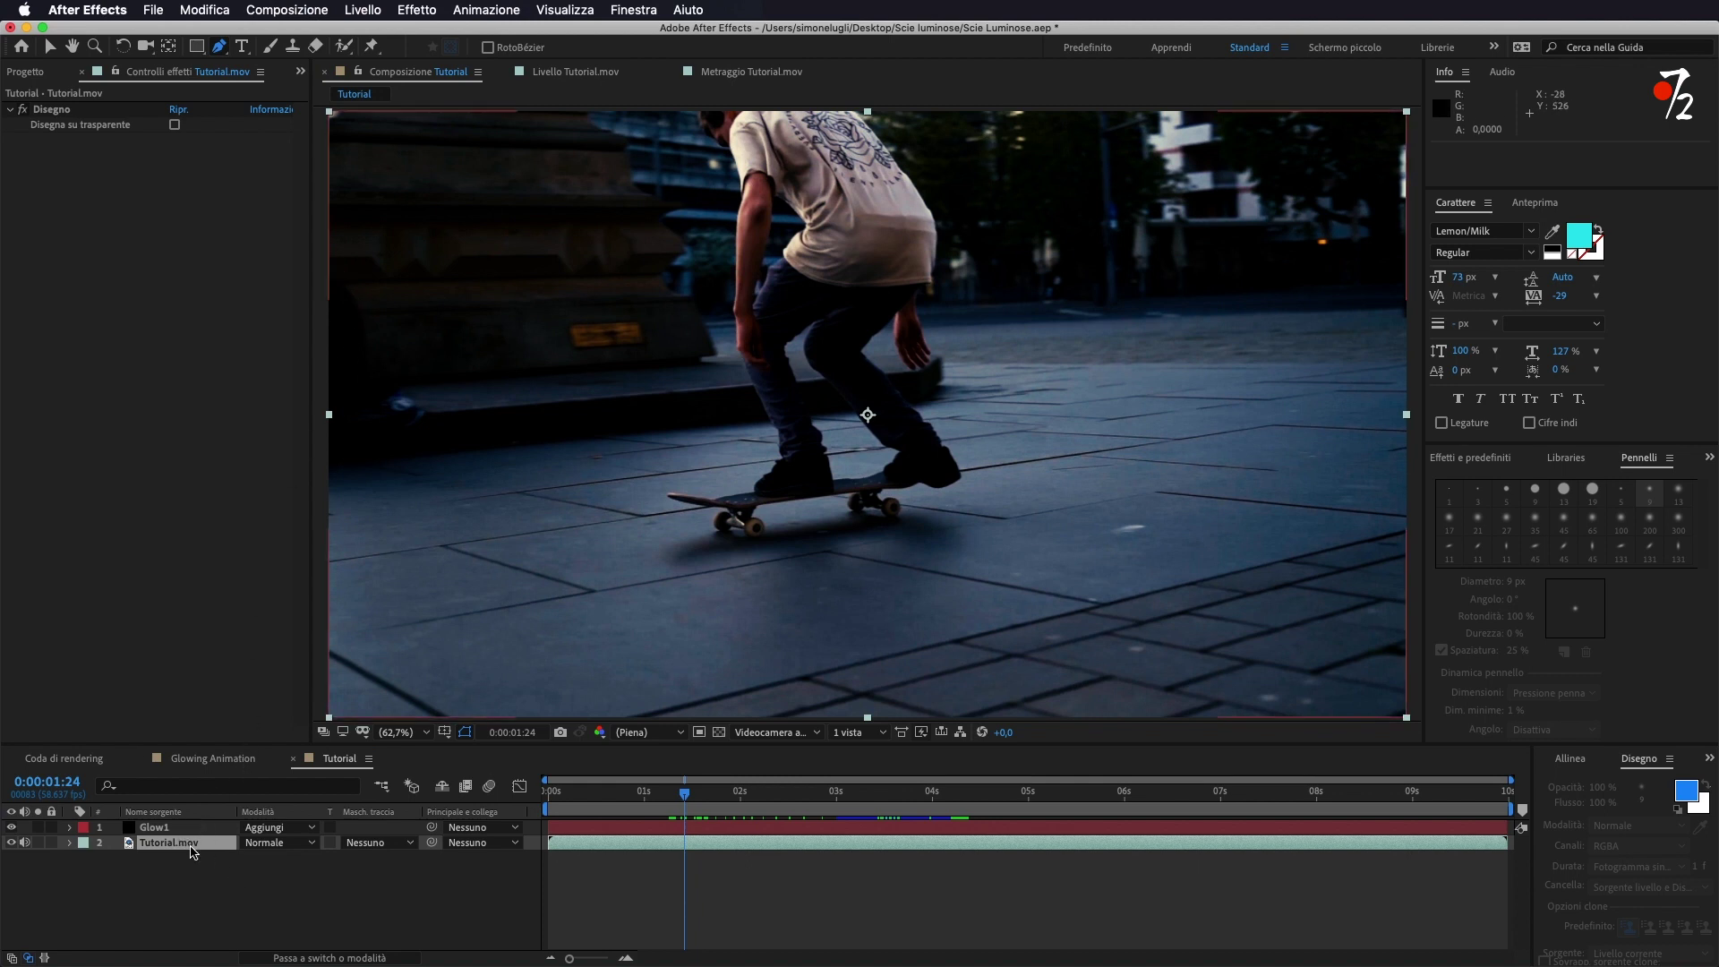
right_click(244, 885)
mouse_move(466, 769)
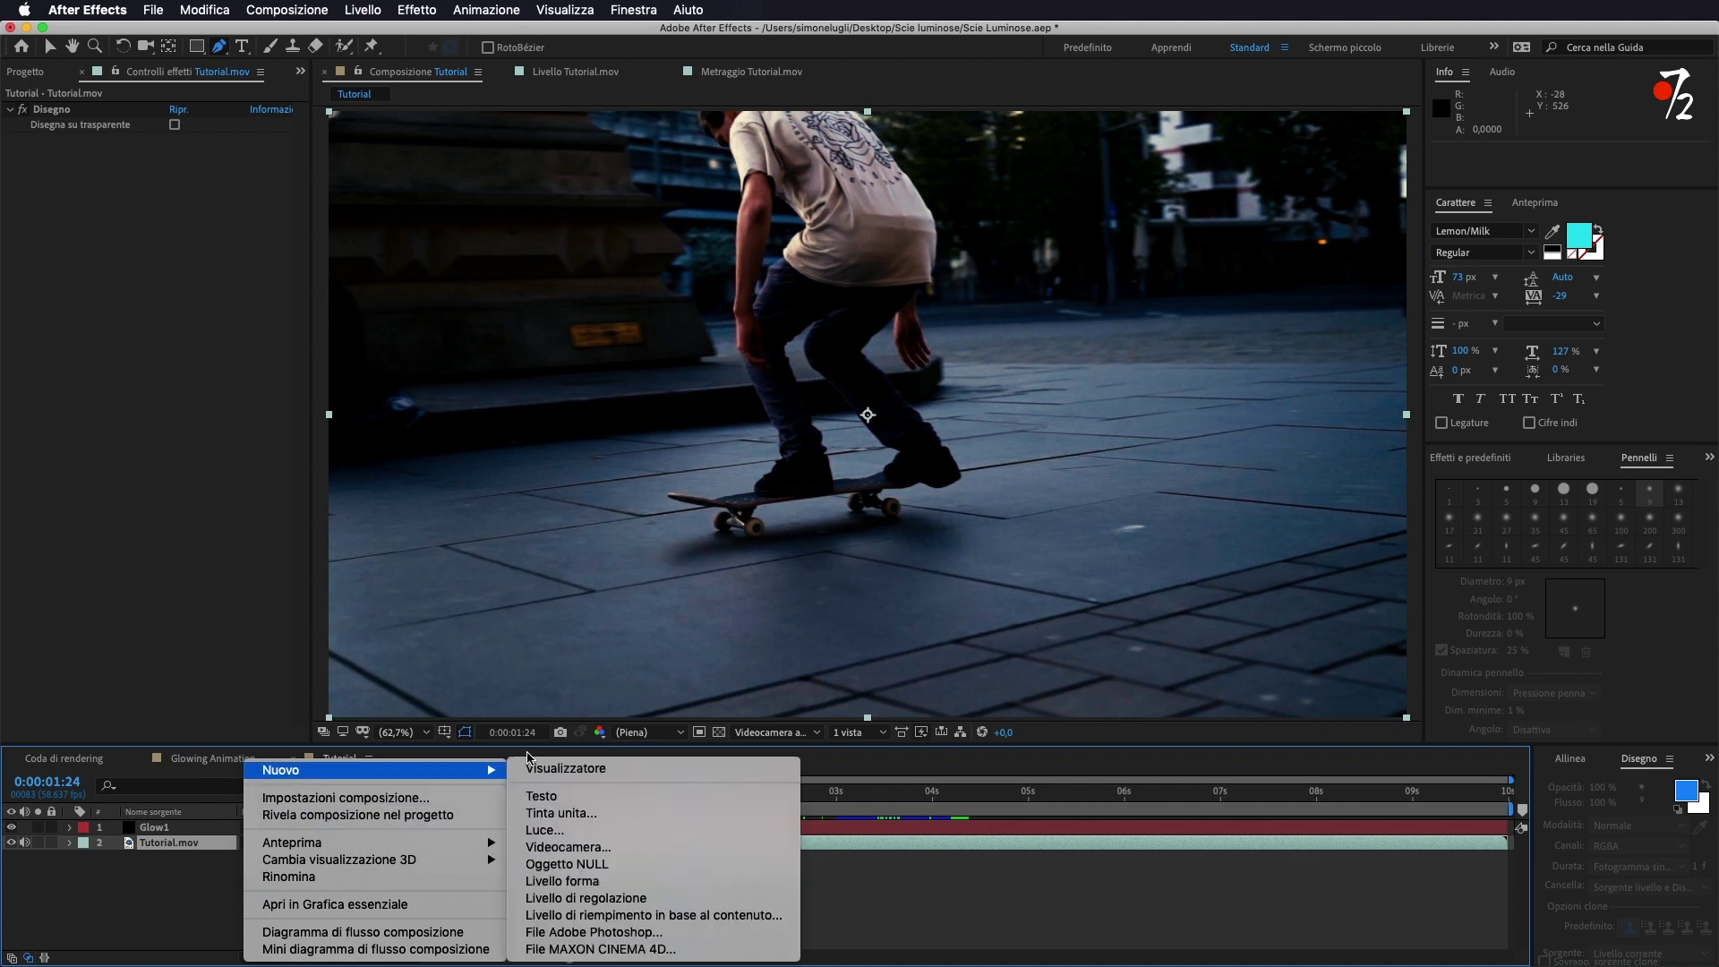
left_click(561, 812)
type("Glow2")
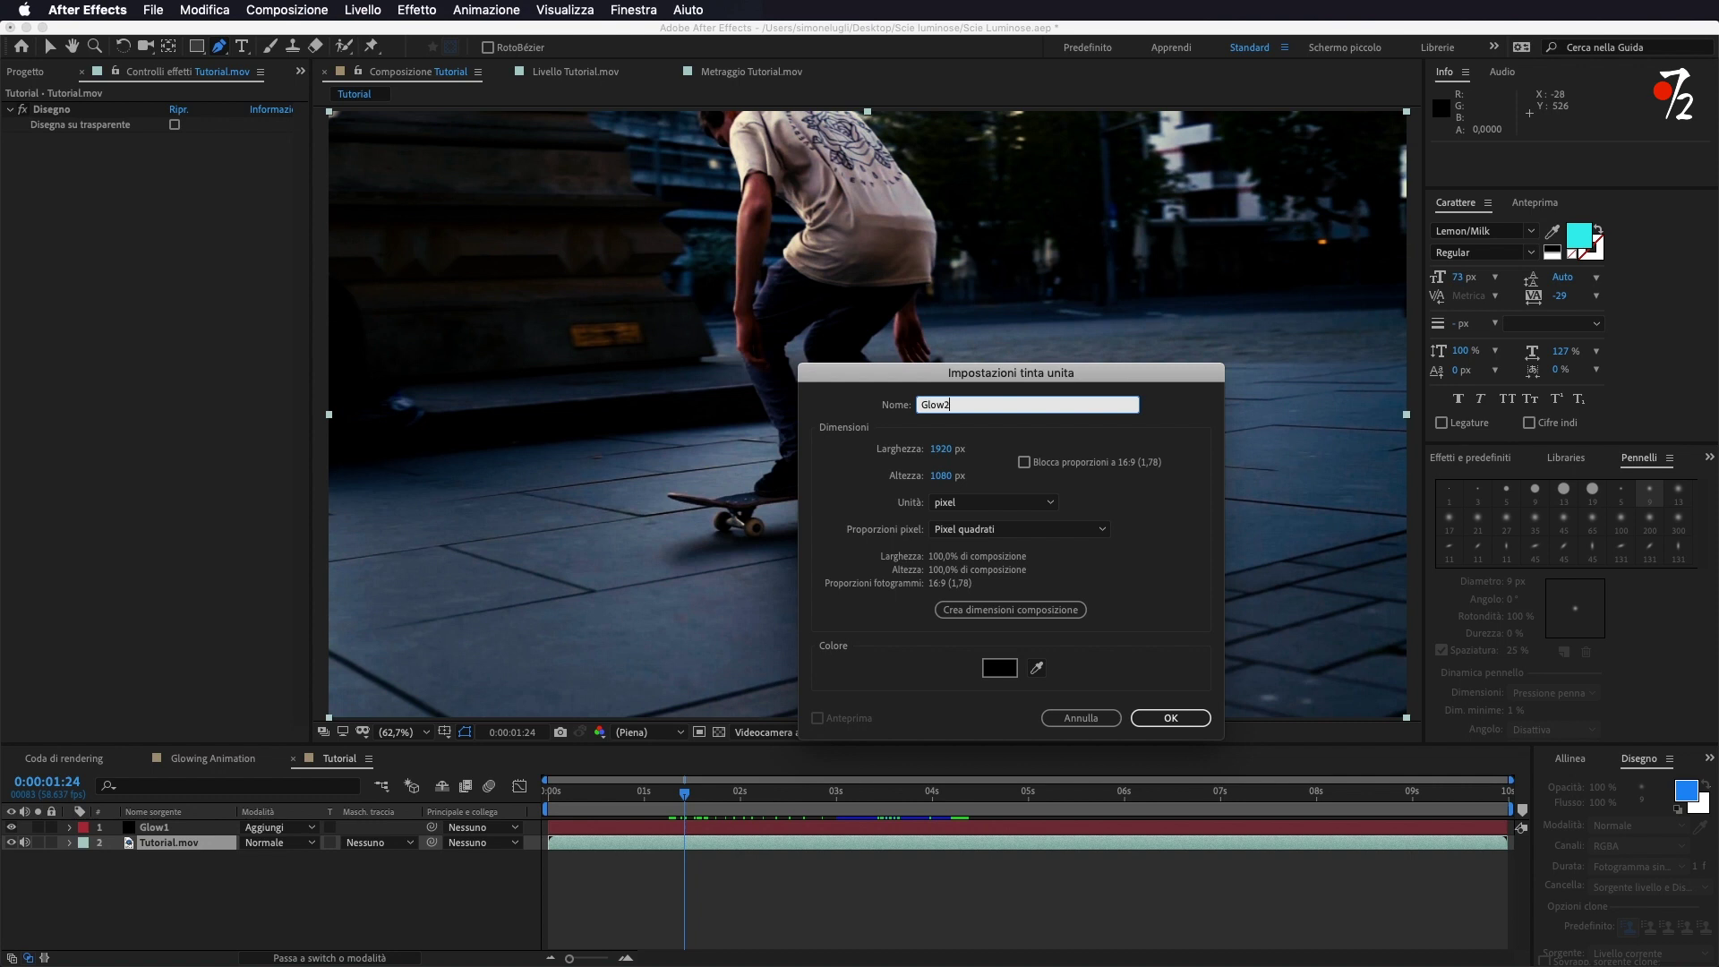
key("Return")
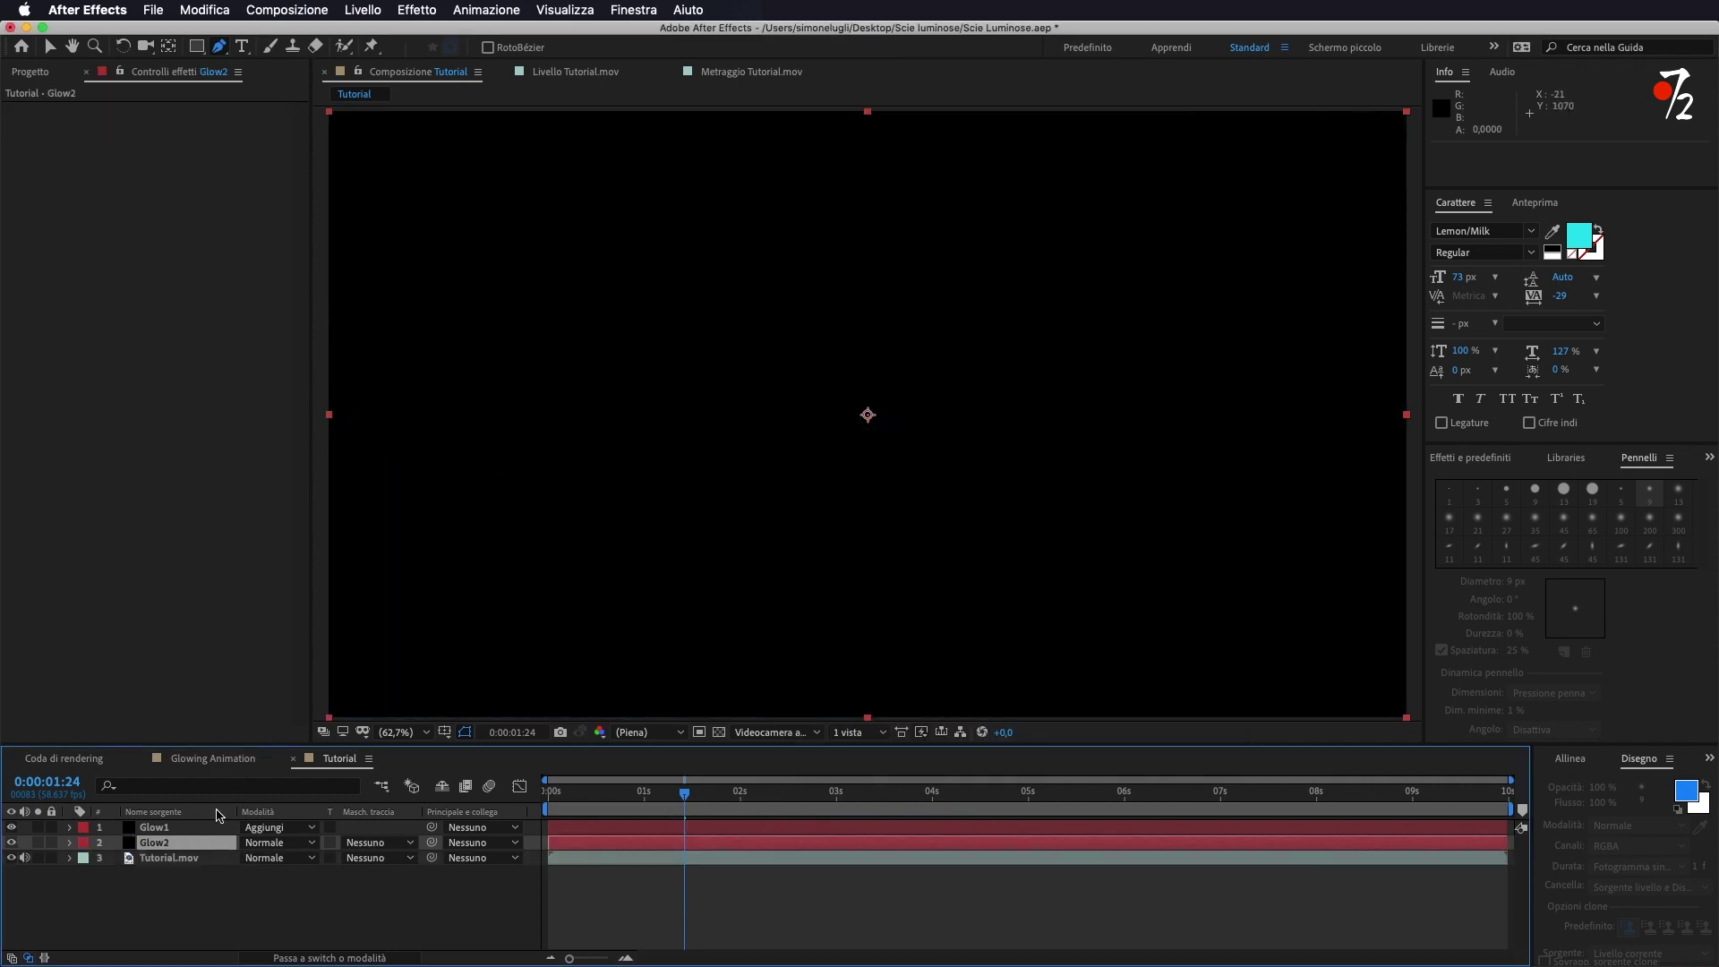
- Place Glow2 above Glow1 in the layer stack and set its blending mode to Aggiungi
left_click_drag(188, 848, 182, 824)
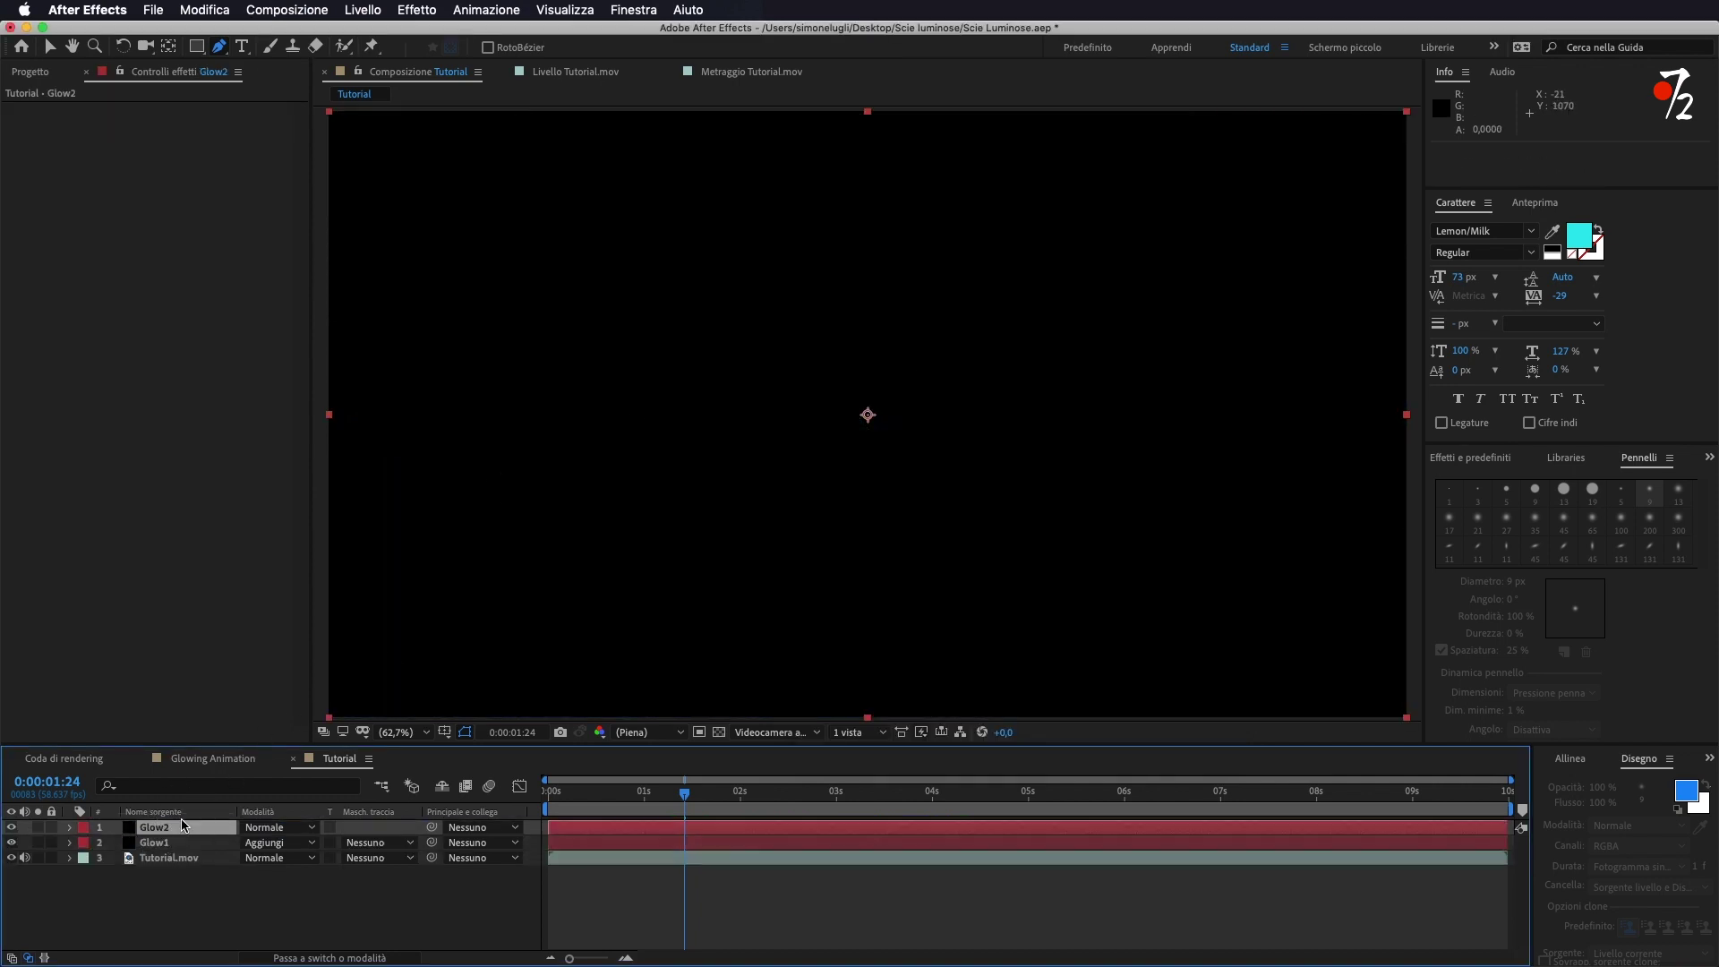
left_click(291, 829)
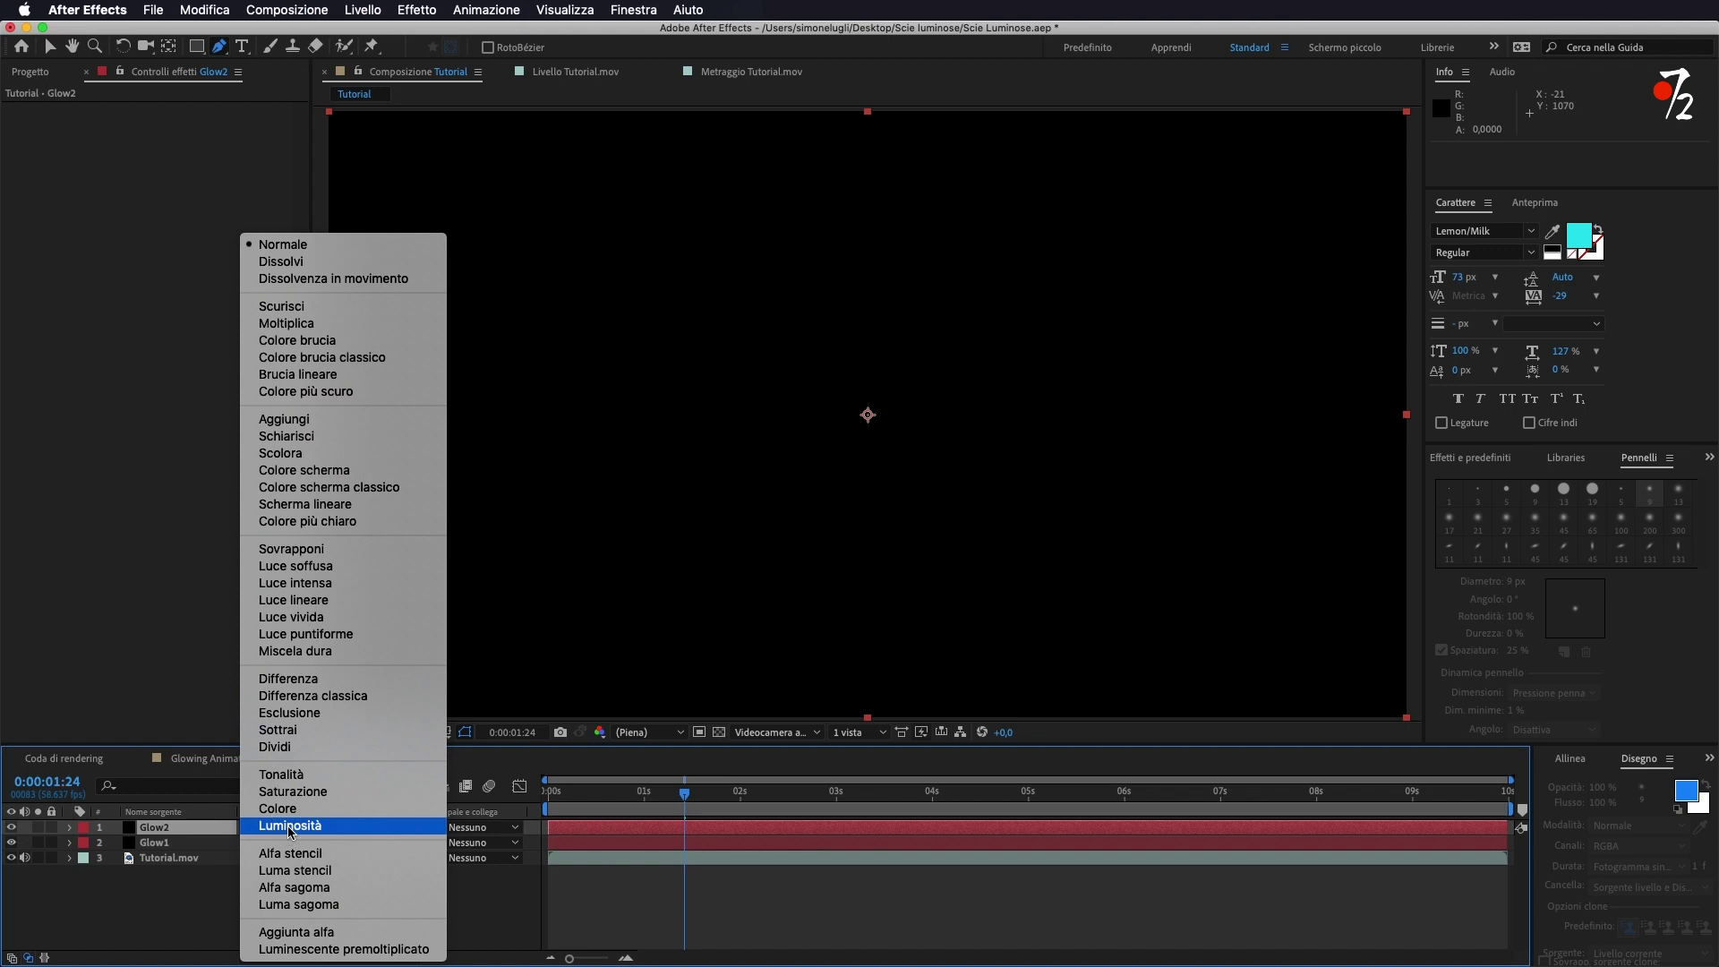
left_click(349, 421)
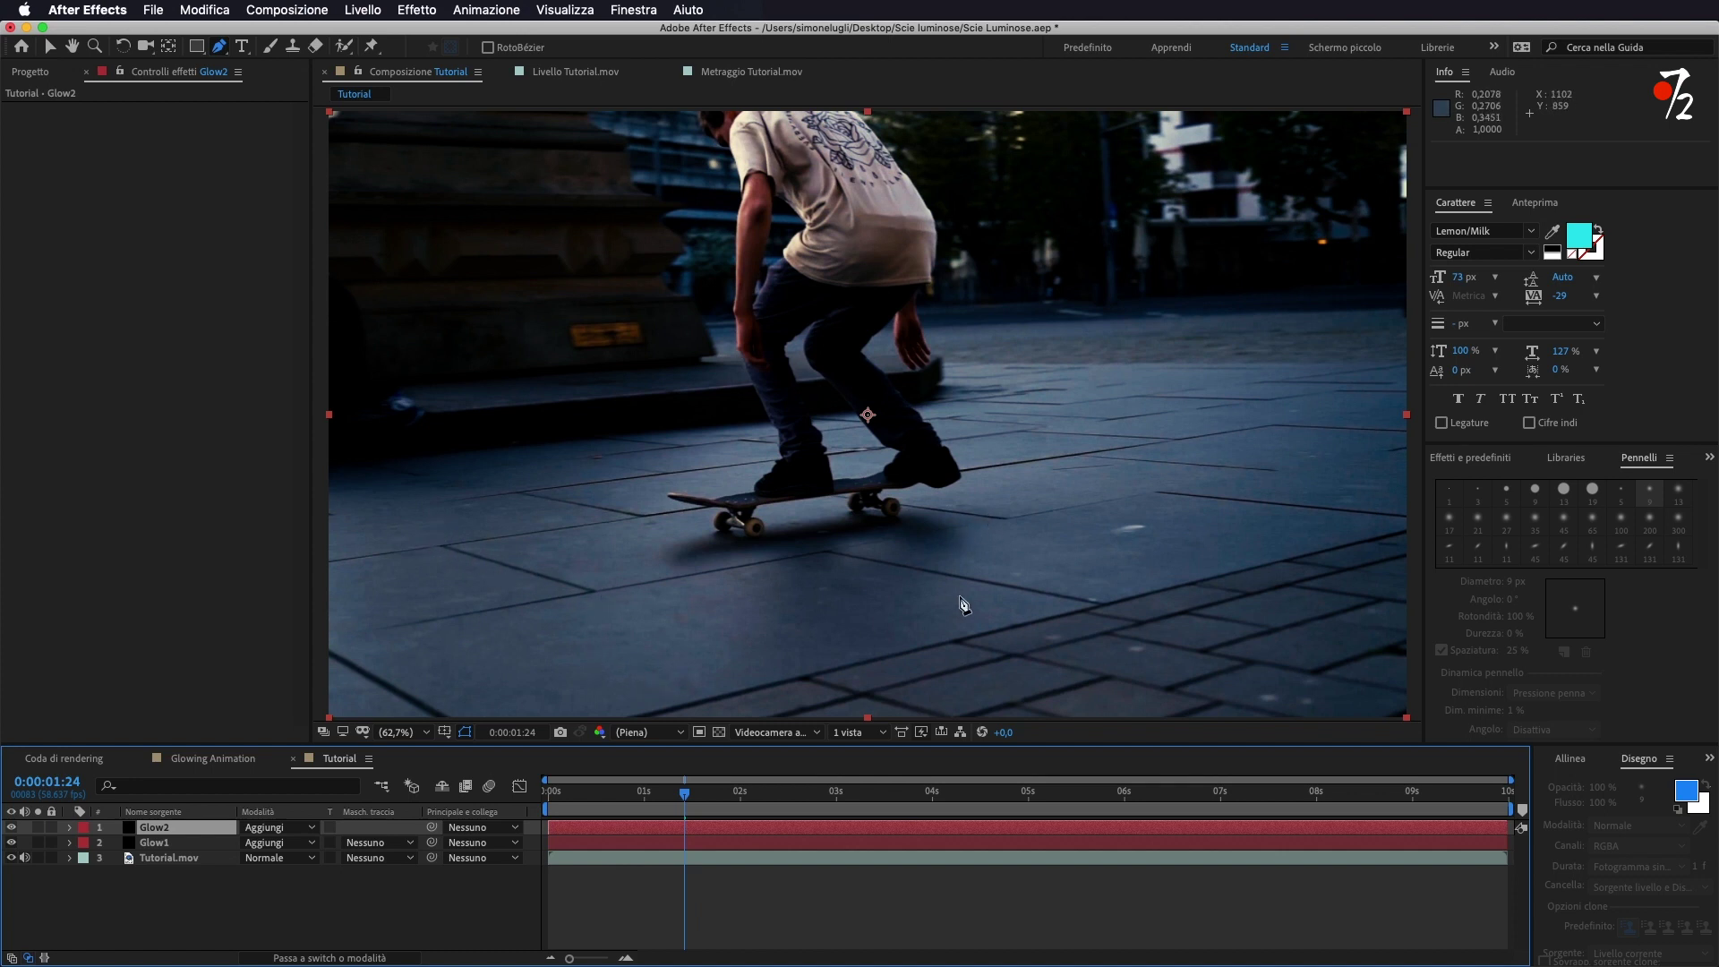
- At 0:00:01:25, draw an open three-point mask path on Glow2 along the paving joints in front of the skateboard
left_click_drag(684, 800, 685, 799)
left_click(1003, 519)
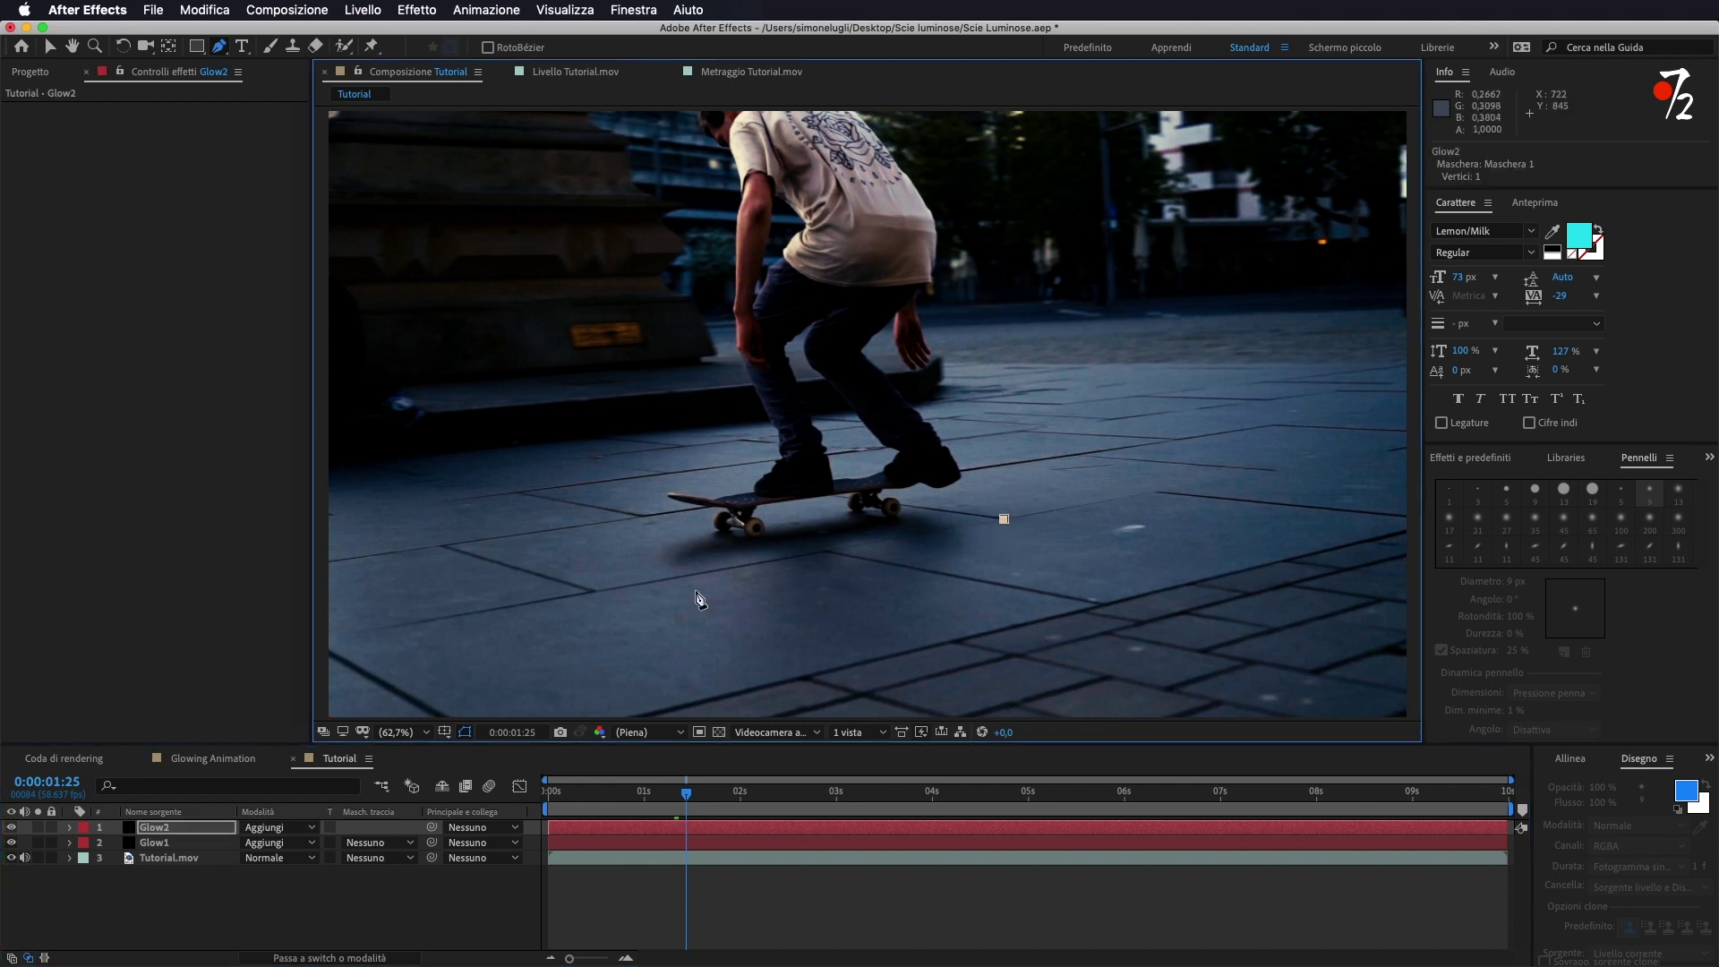
left_click(593, 592)
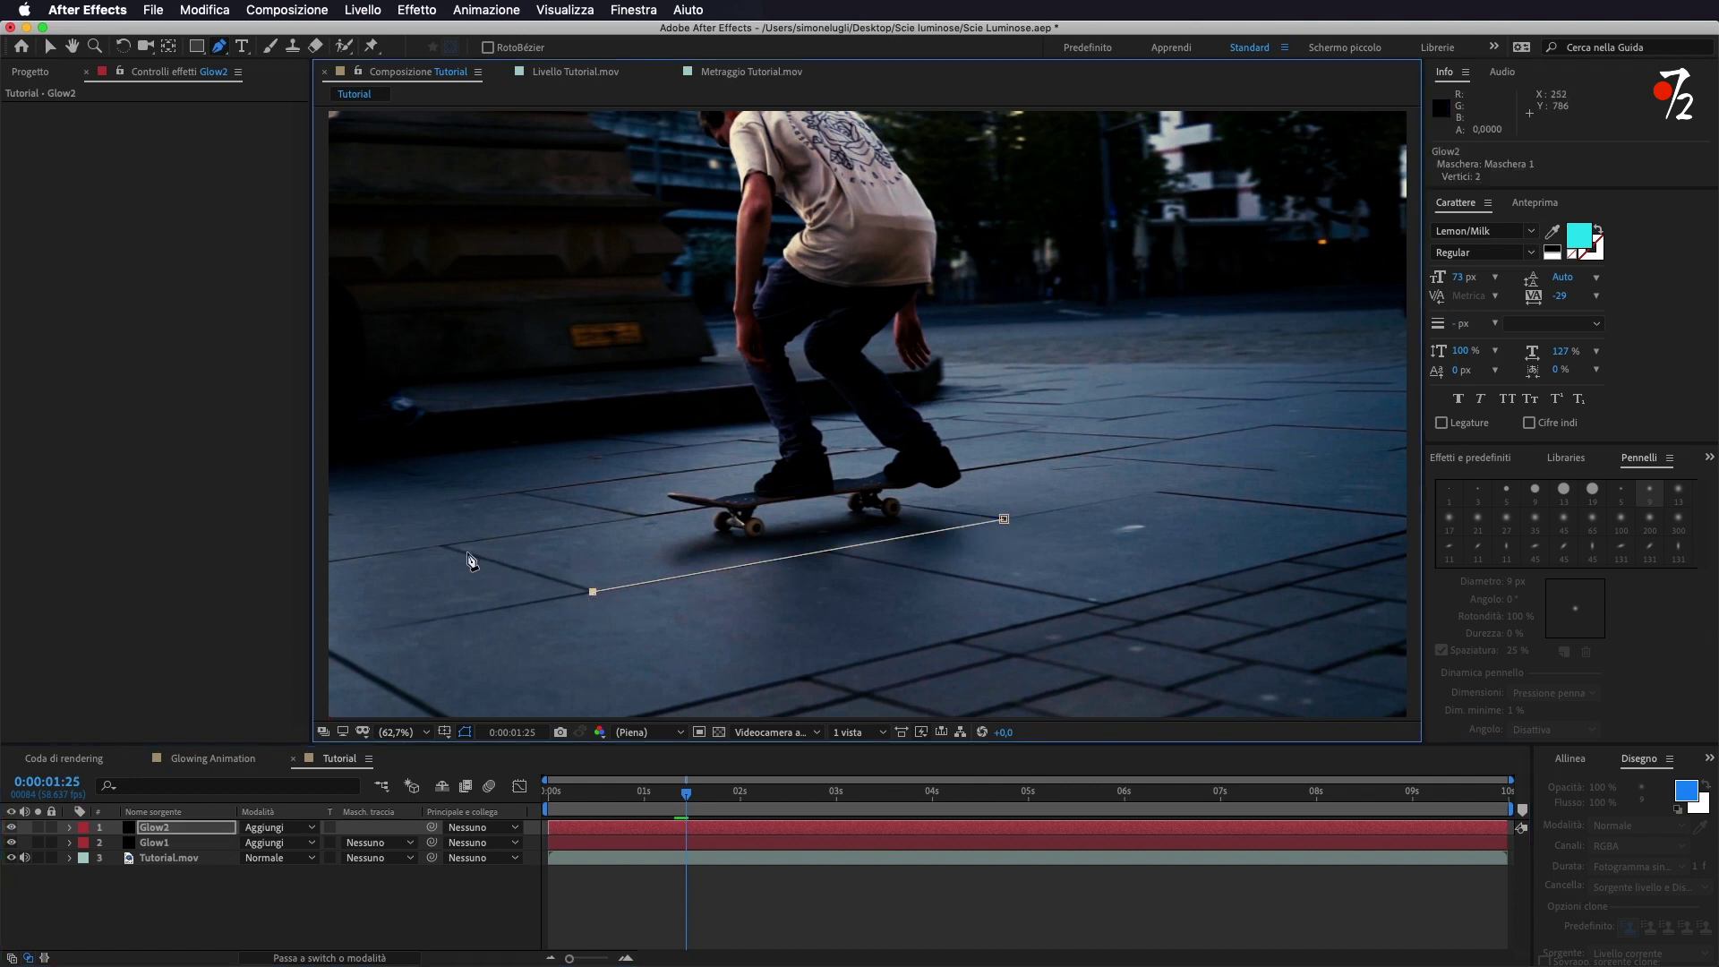
left_click(441, 544)
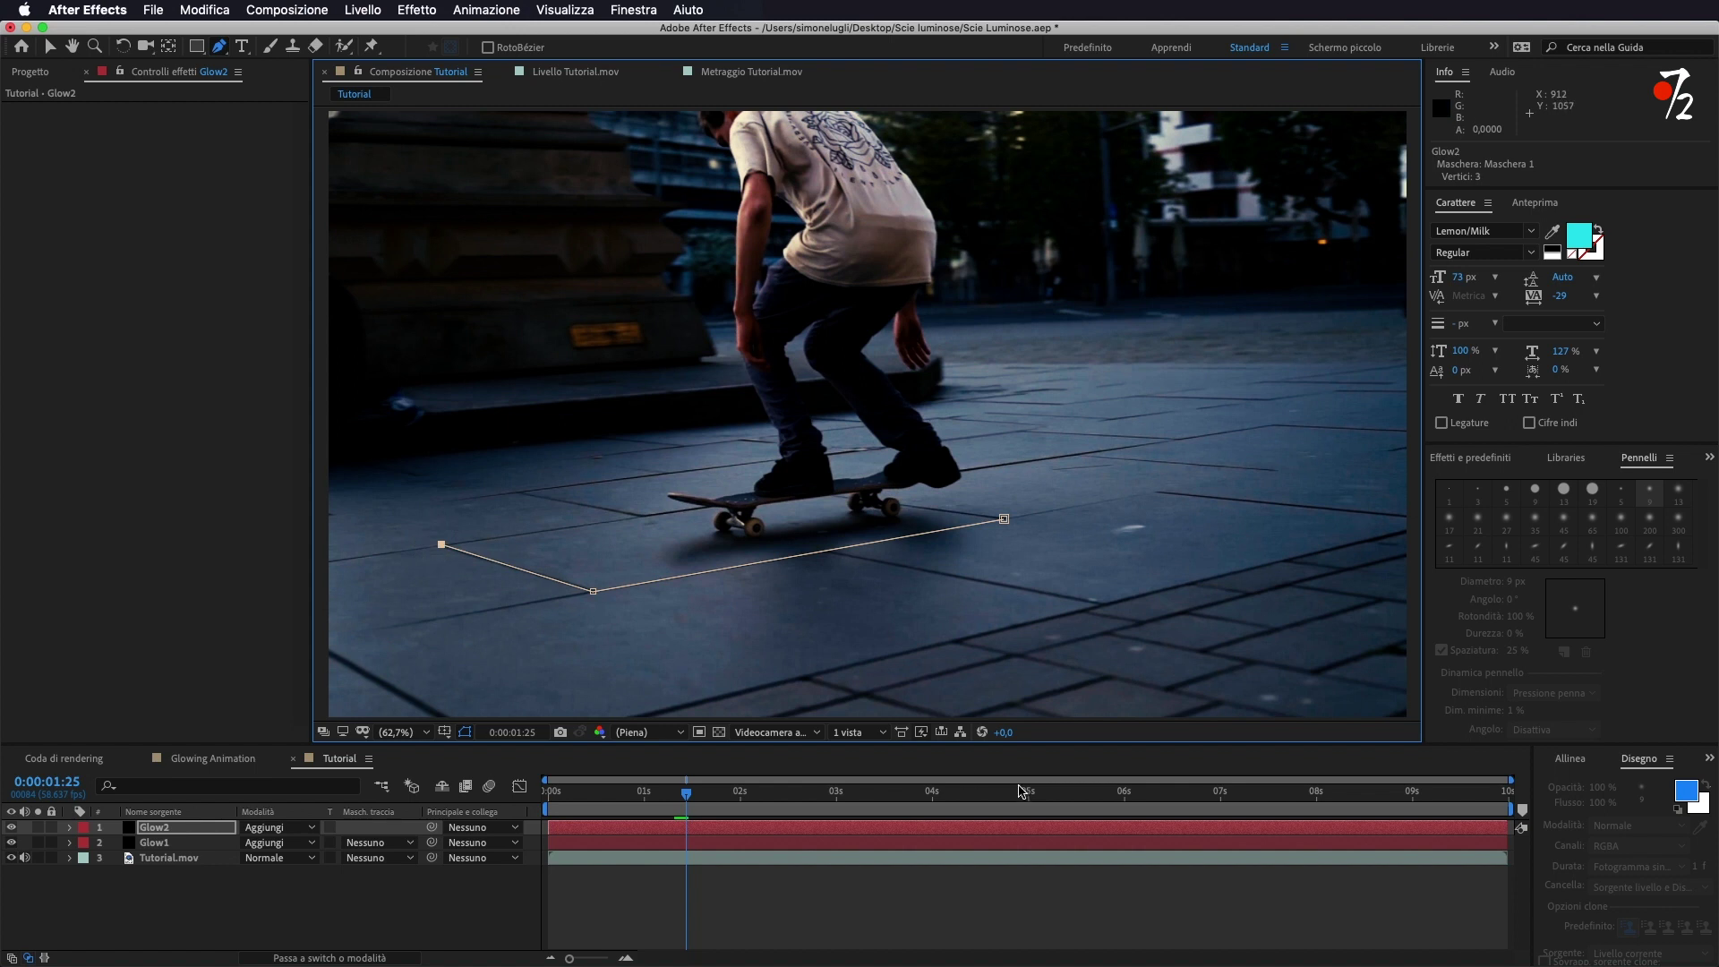
- Reveal the properties of Glow2's Maschera 1 and add a mask path keyframe at 0:00:01:25
left_click(70, 828)
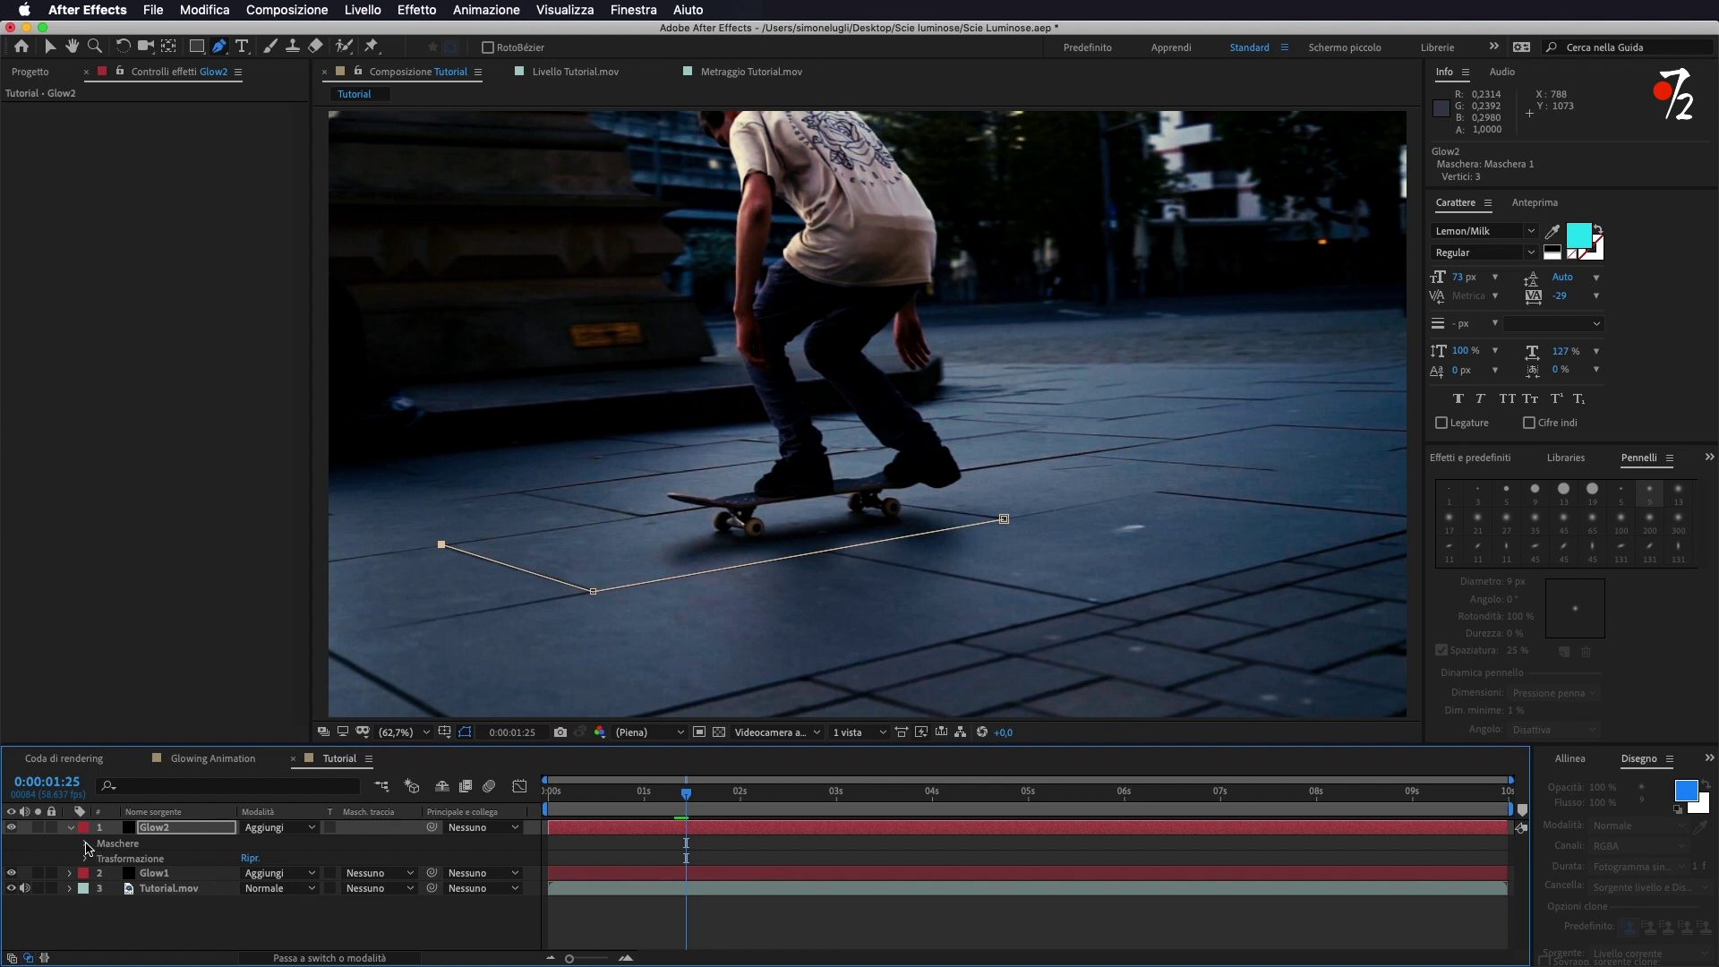
left_click(86, 844)
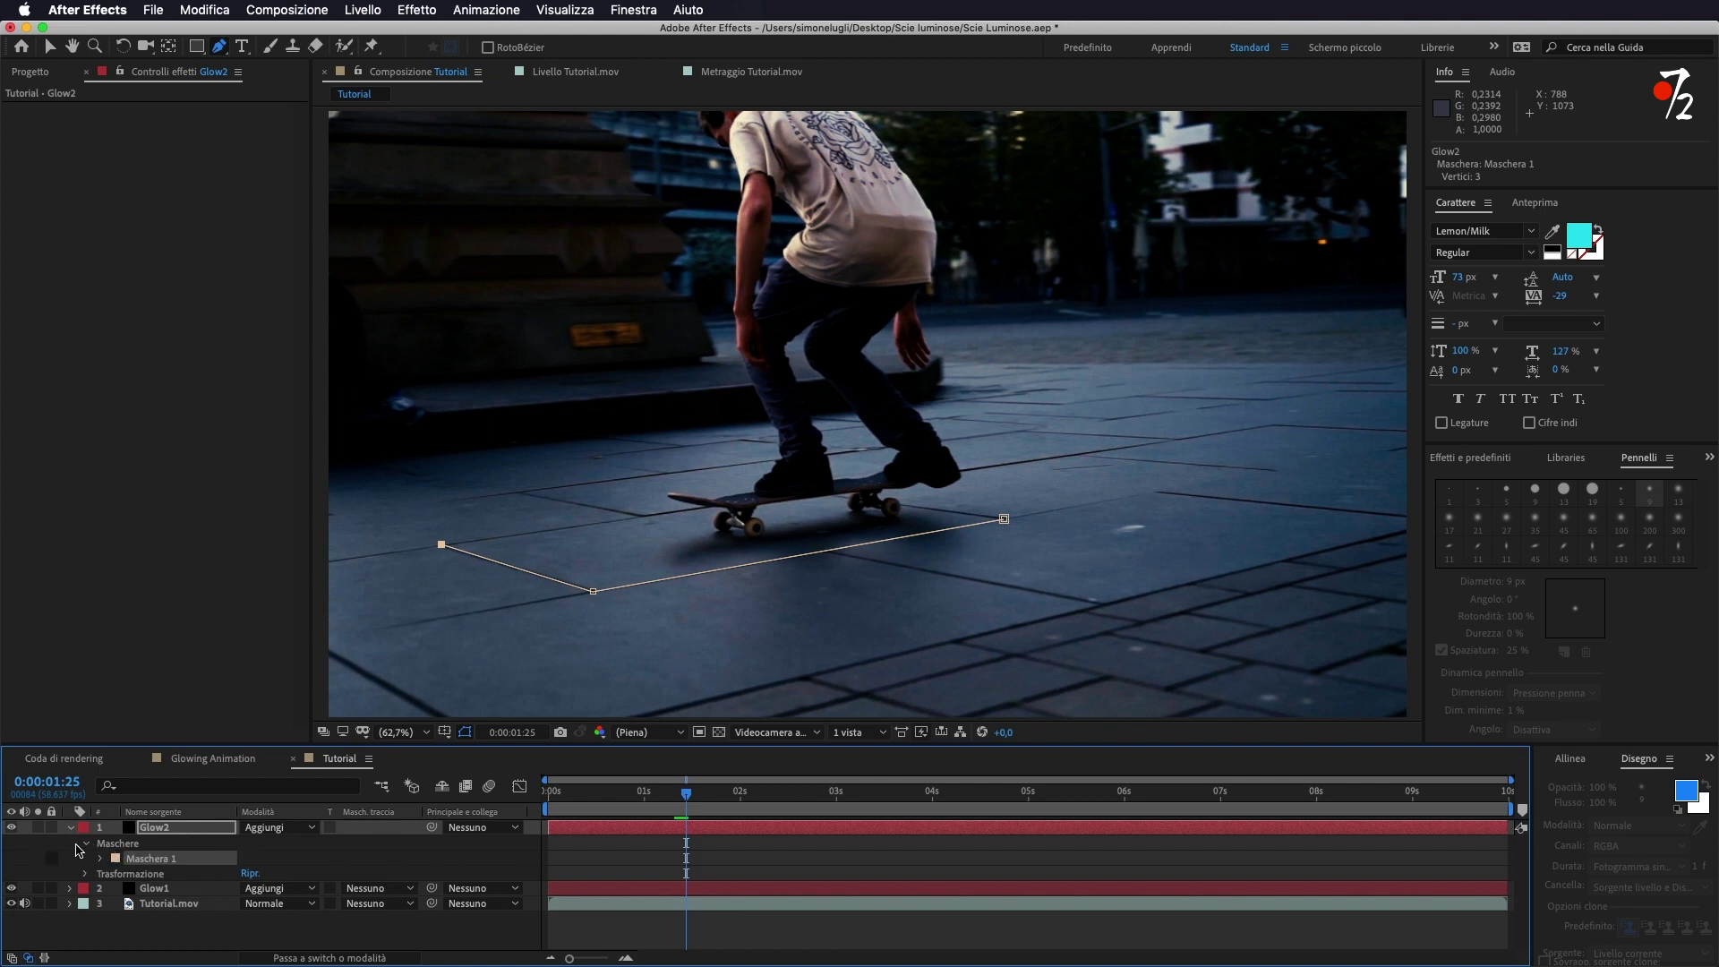
left_click(100, 859)
left_click(130, 874)
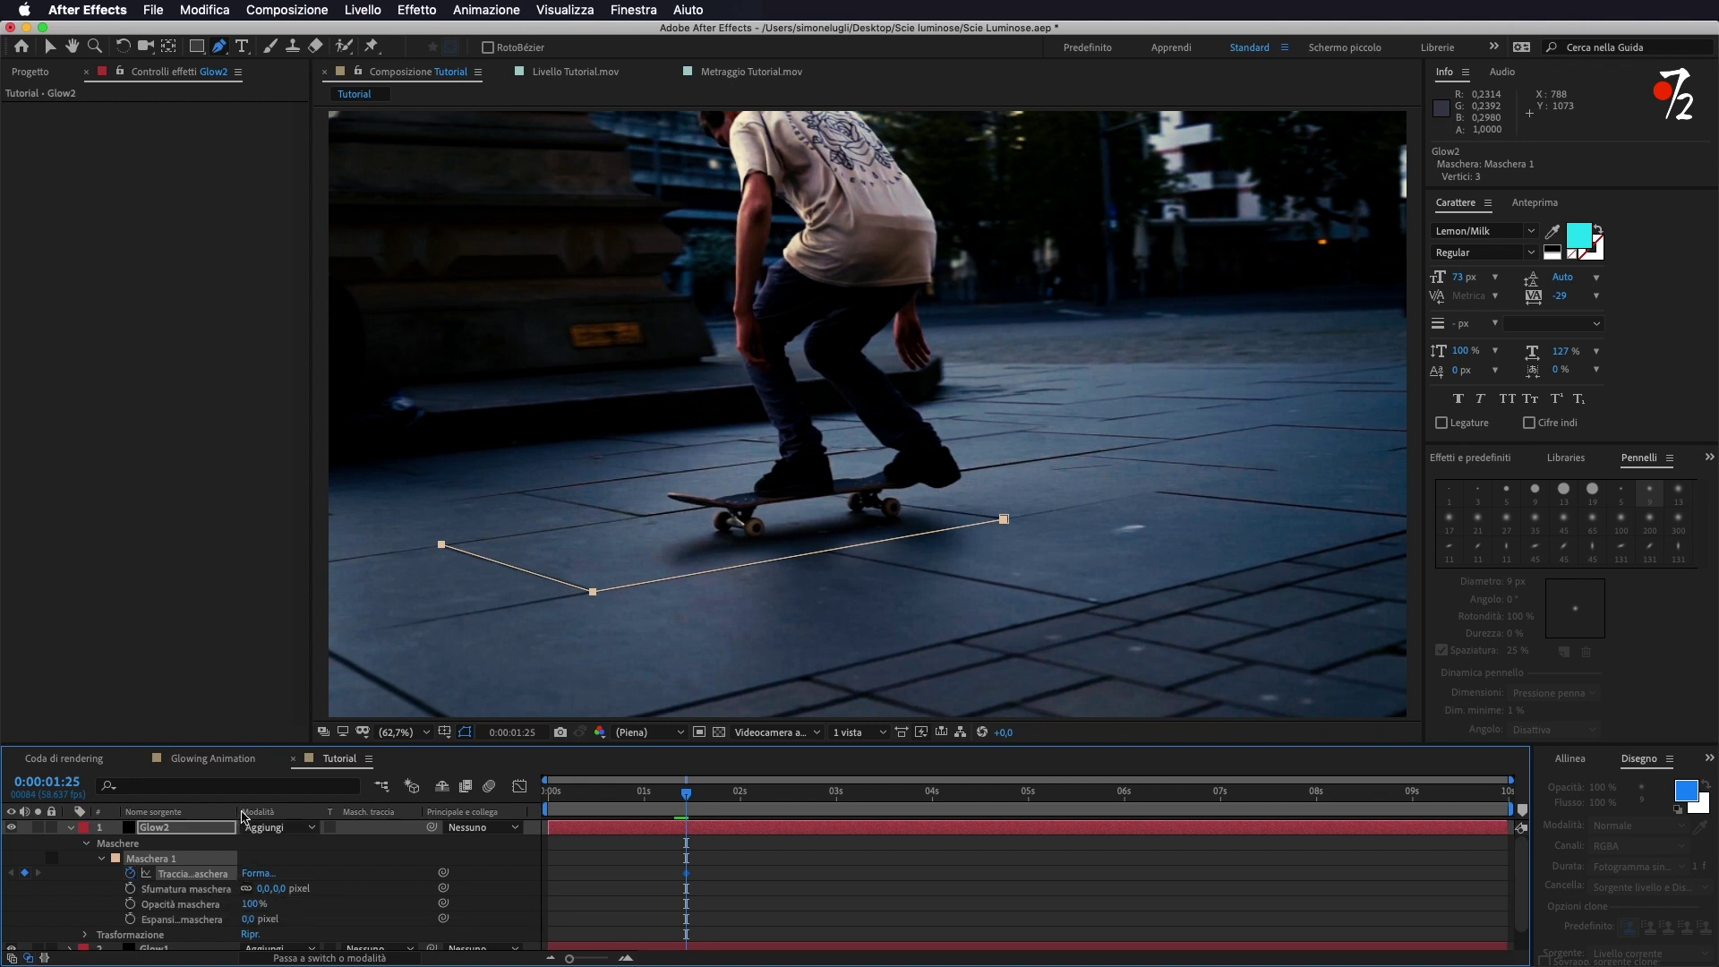
- At 0:00:01:28, shift the whole mask path and its middle vertex to follow the moving paving joints
left_click(1536, 204)
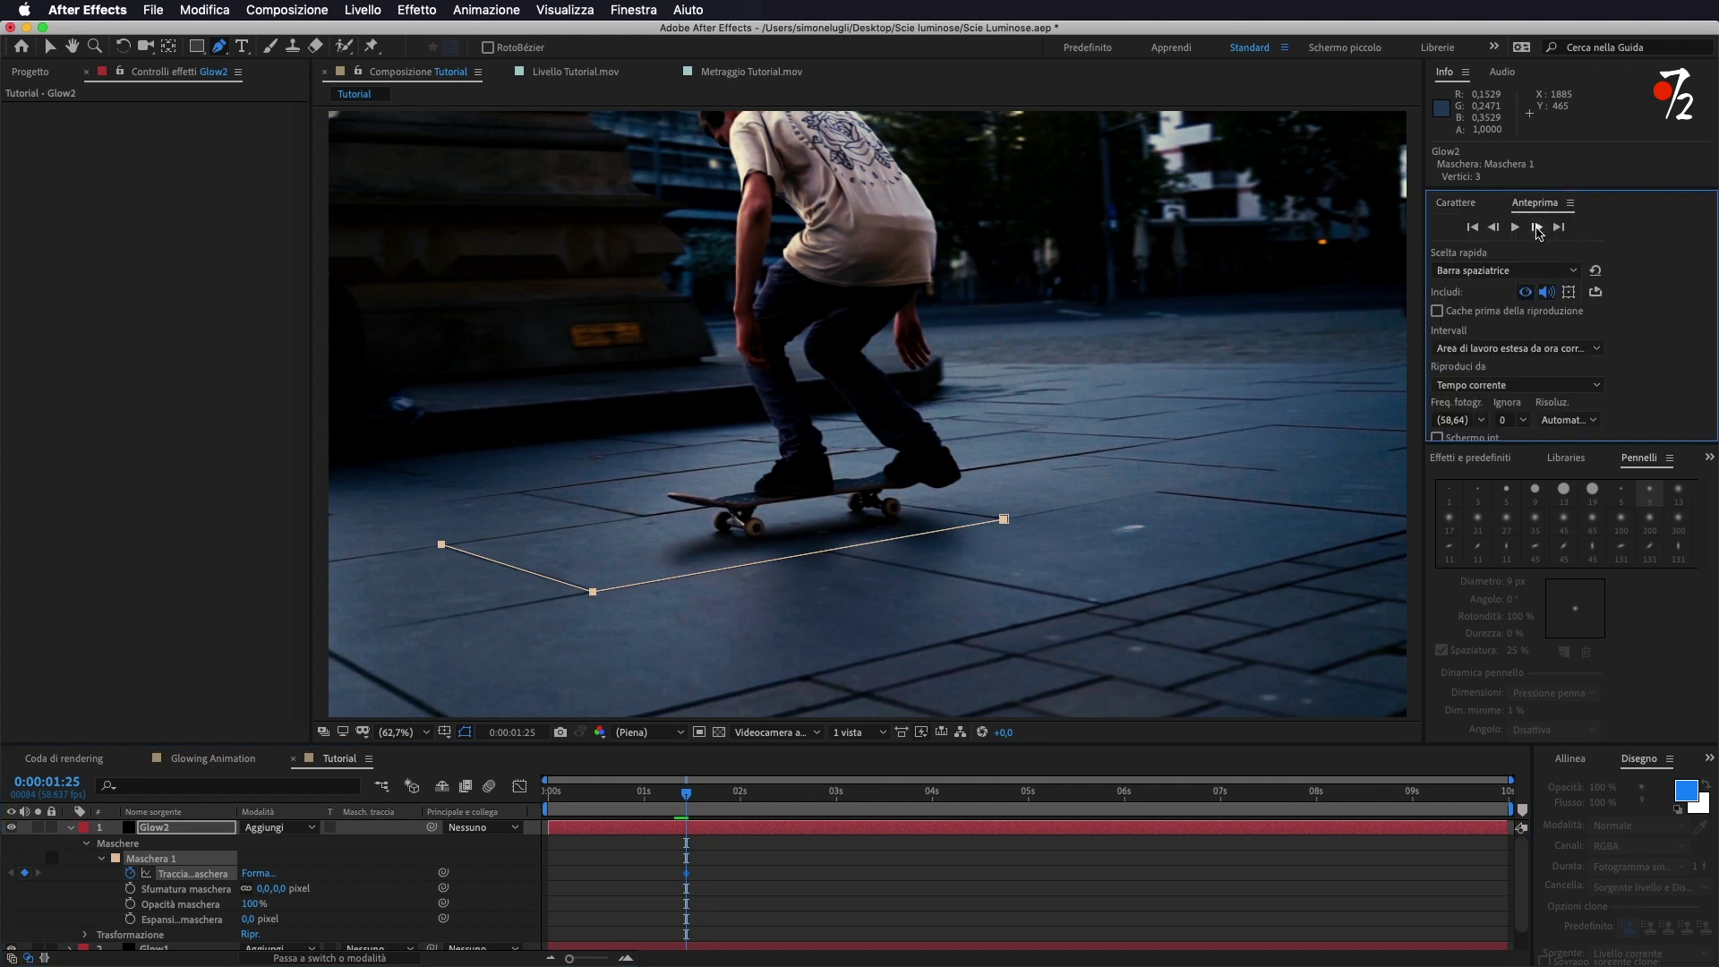
left_click(1537, 228)
left_click(1537, 227)
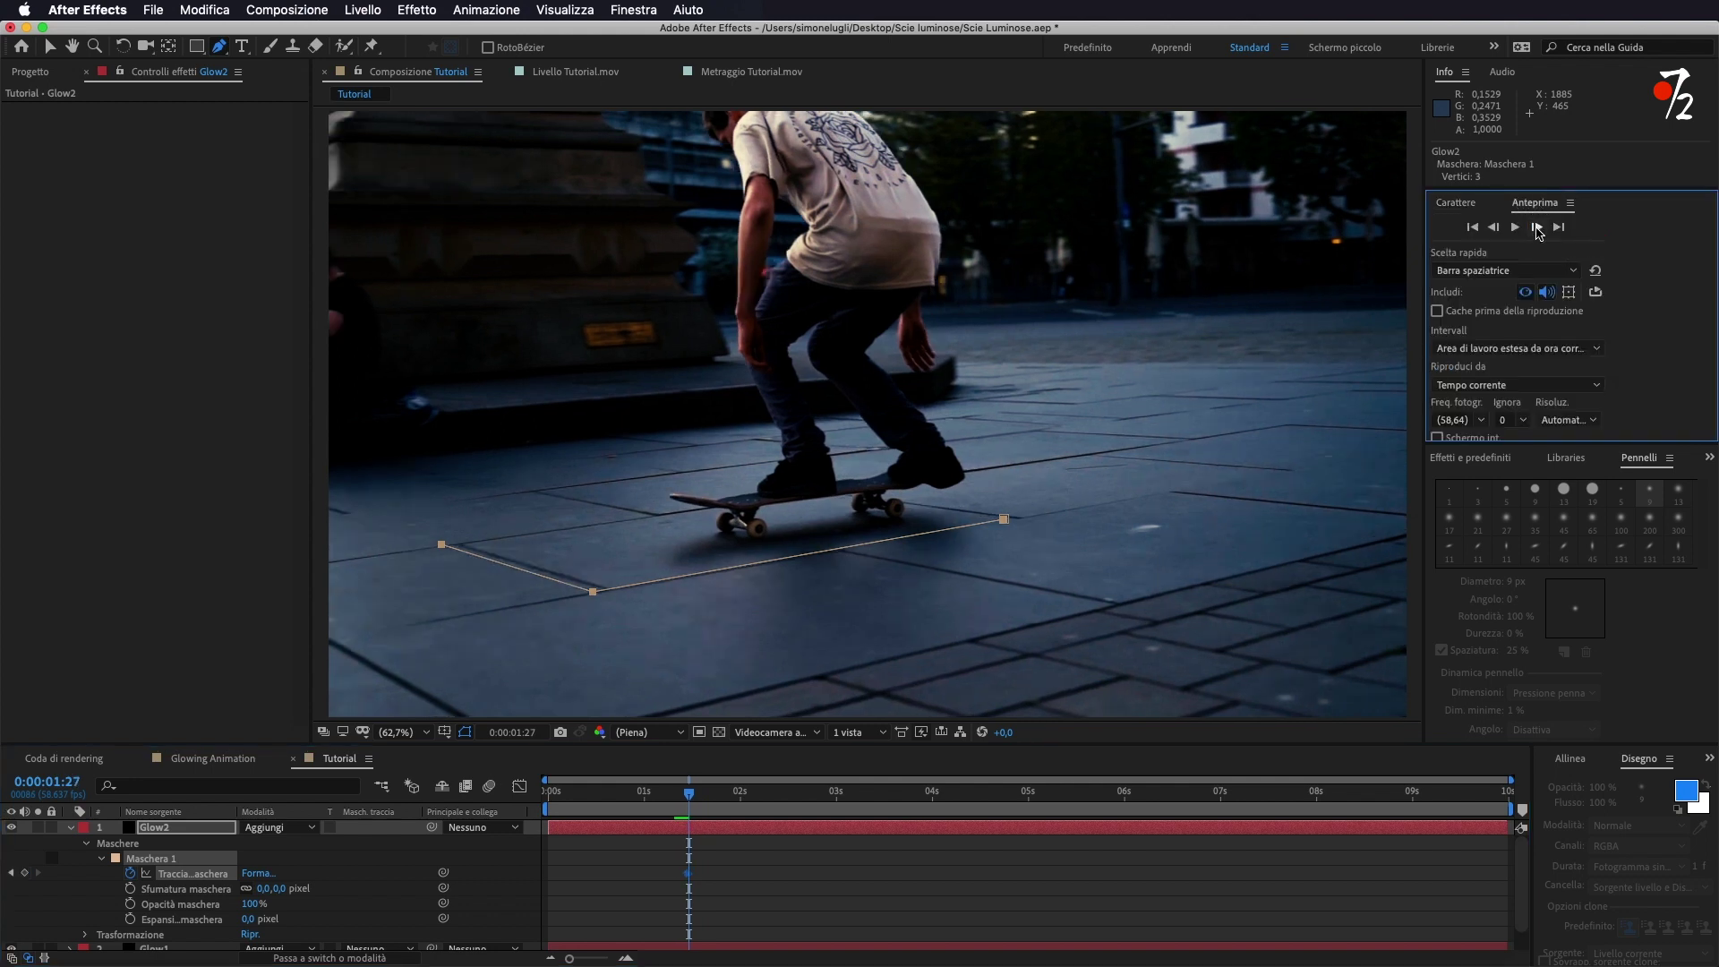
left_click(1537, 228)
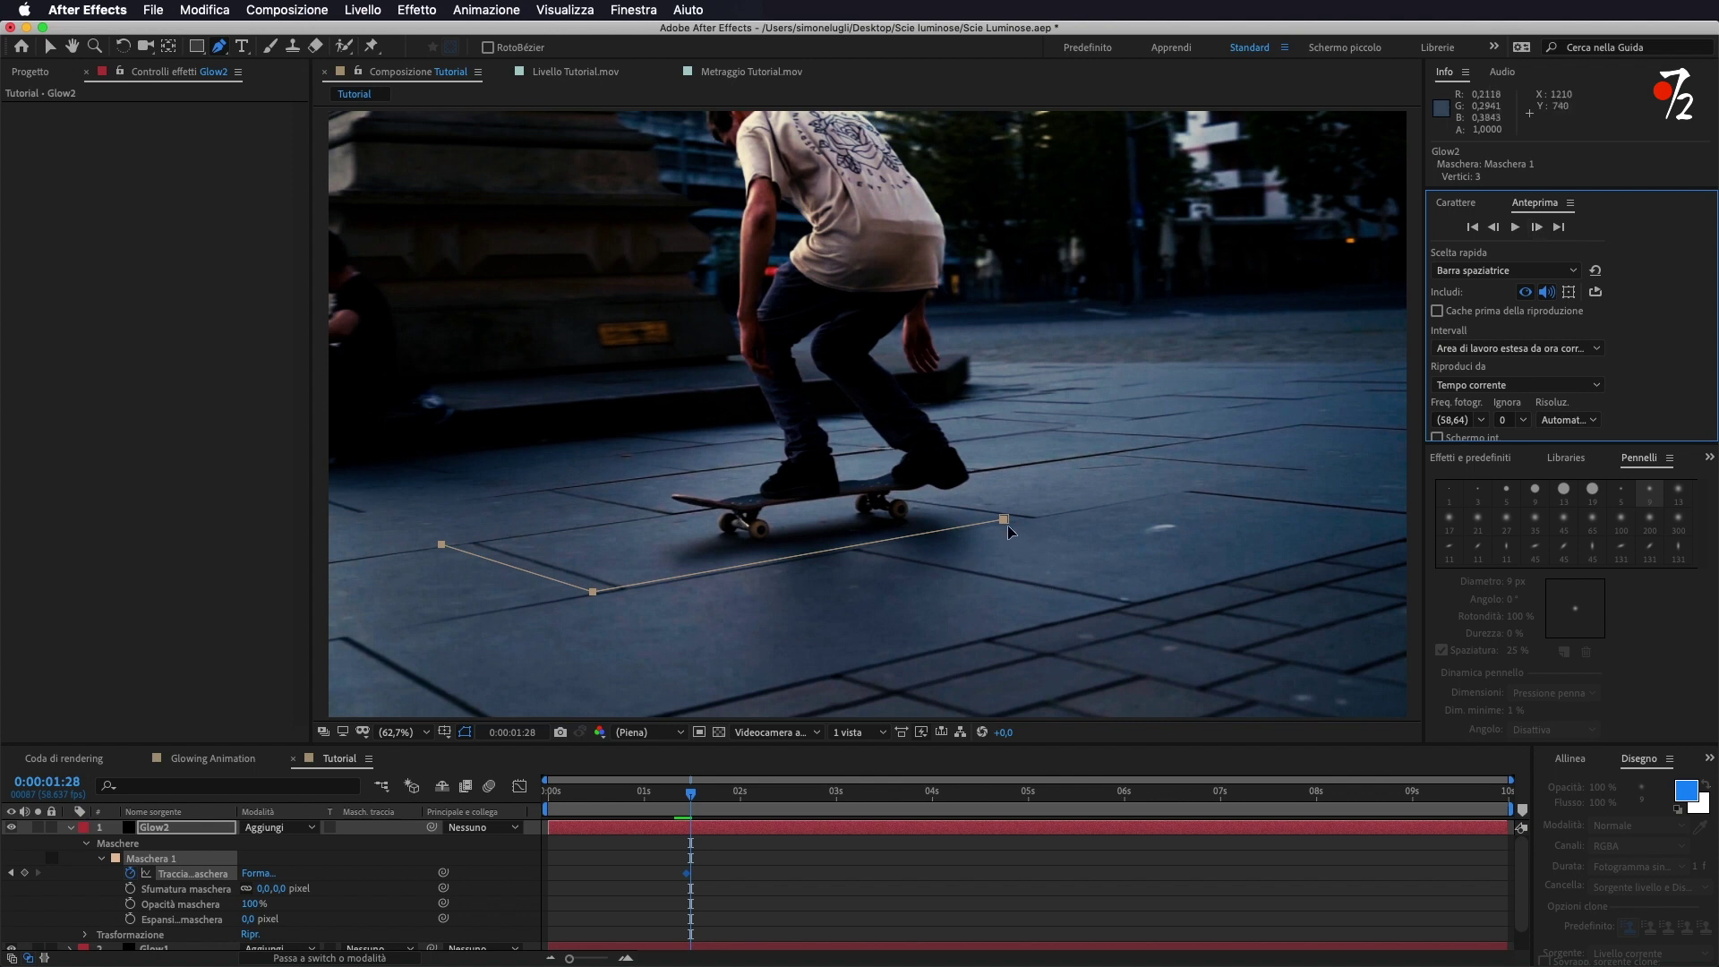
left_click_drag(1007, 521, 1028, 512)
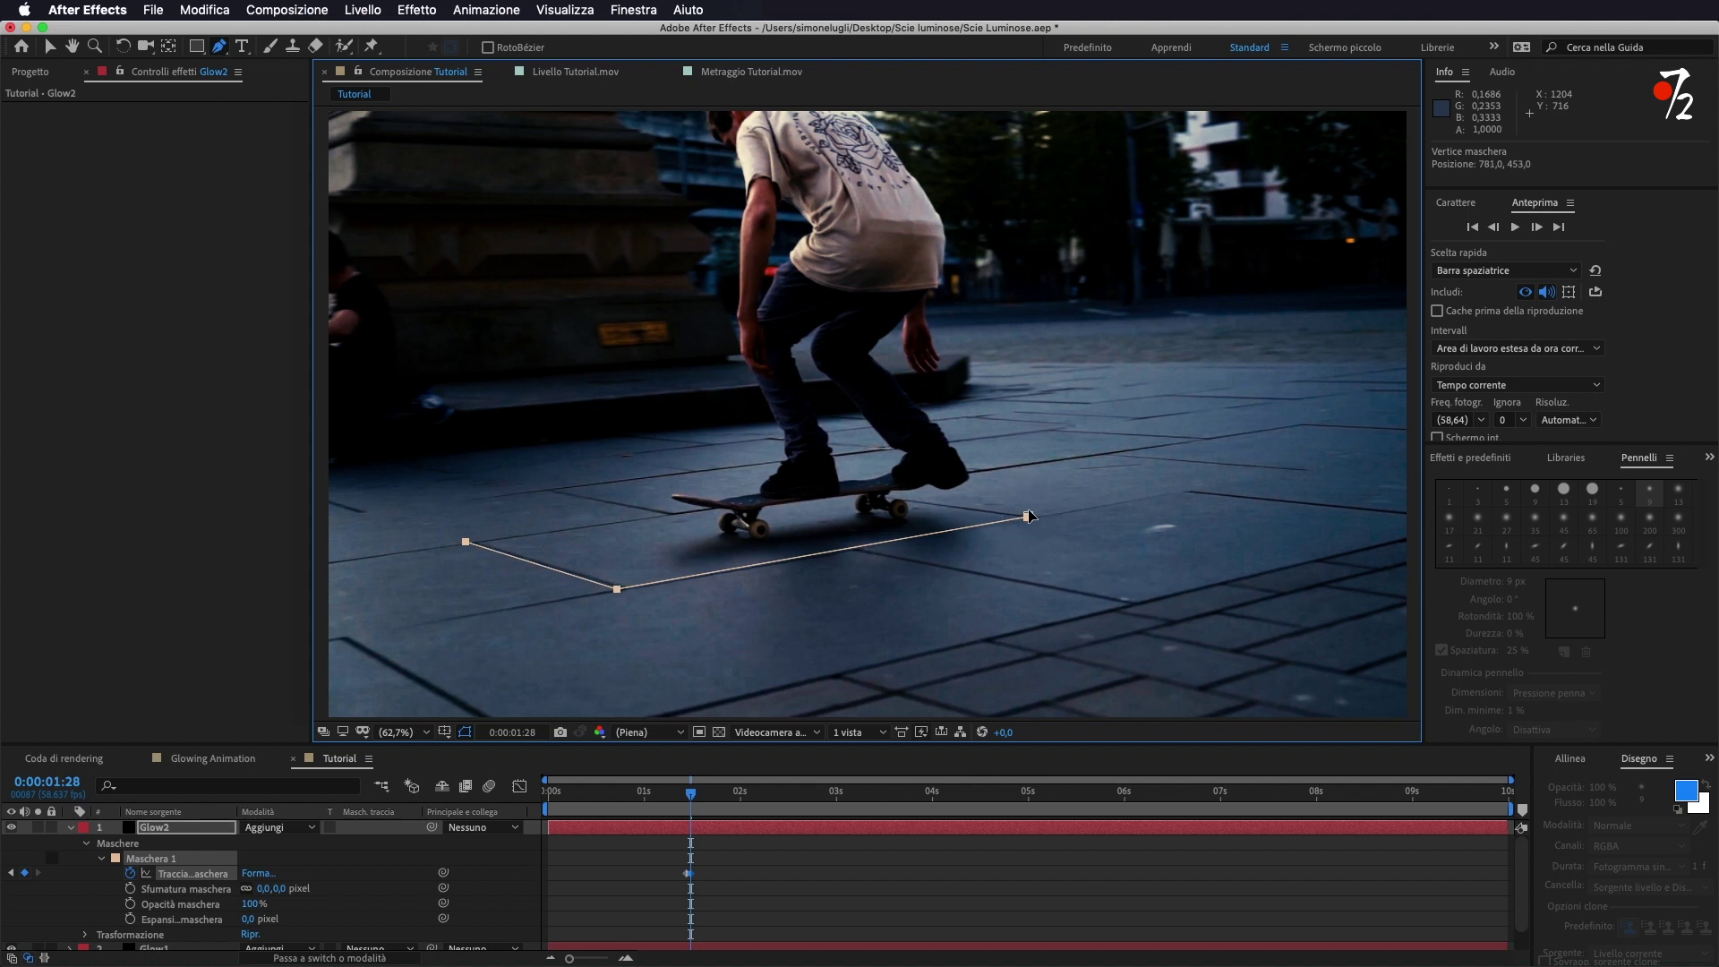
key("v")
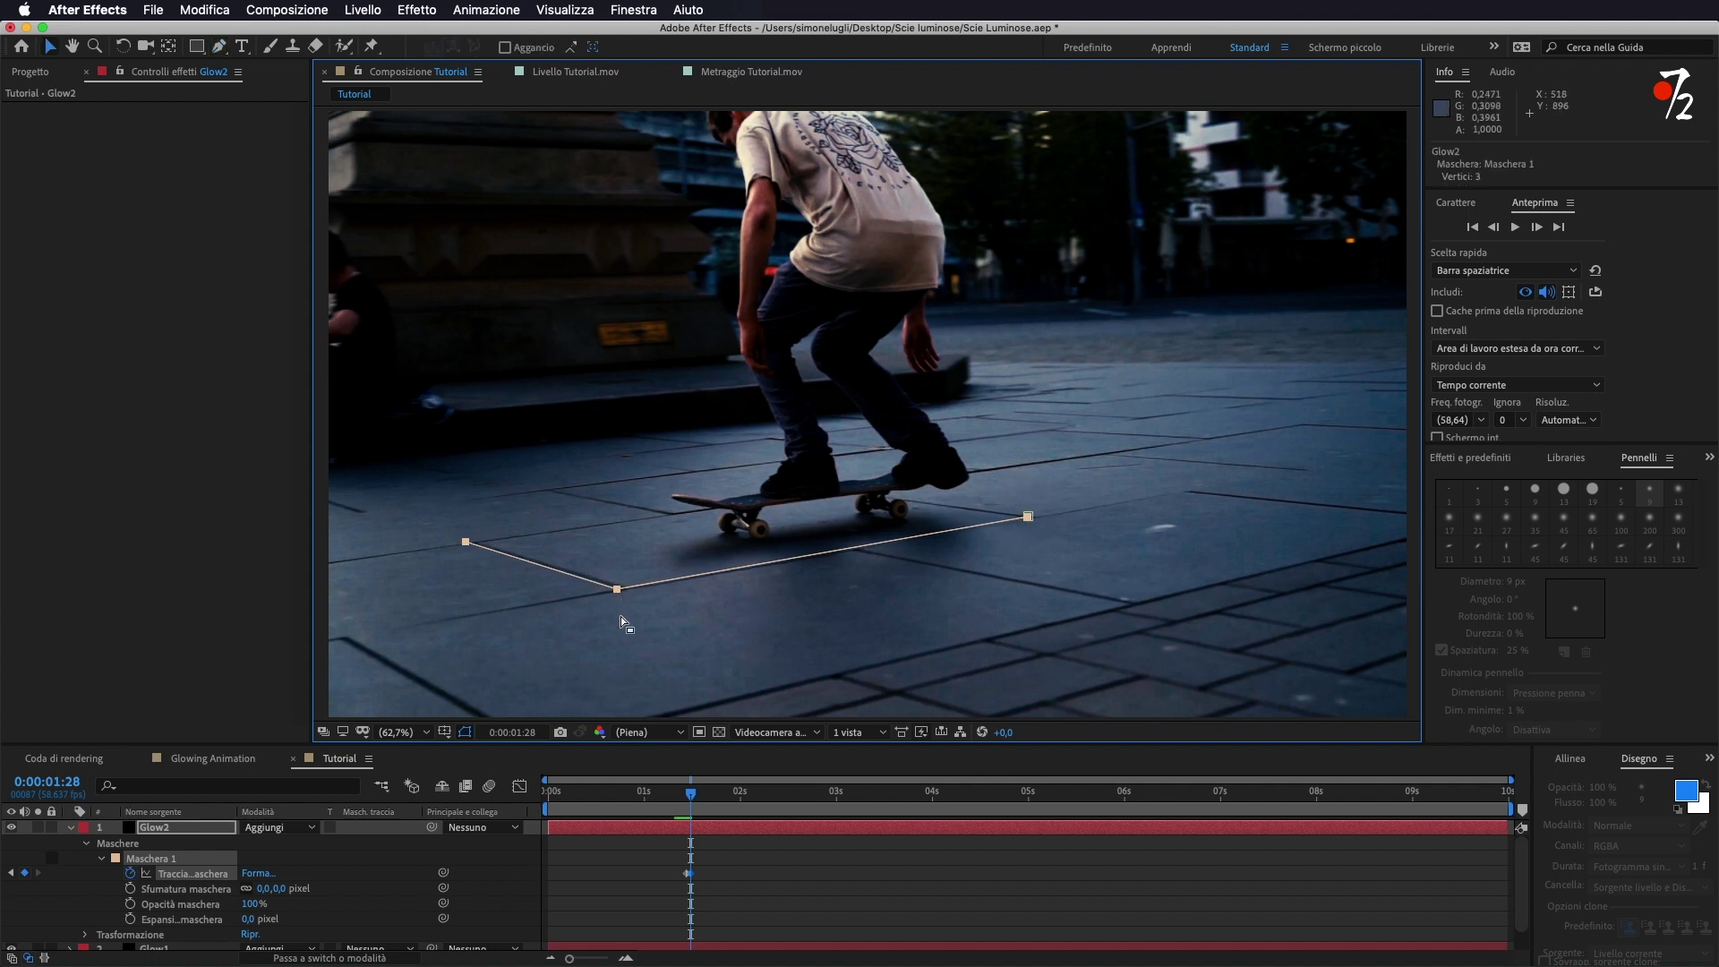
left_click(632, 620)
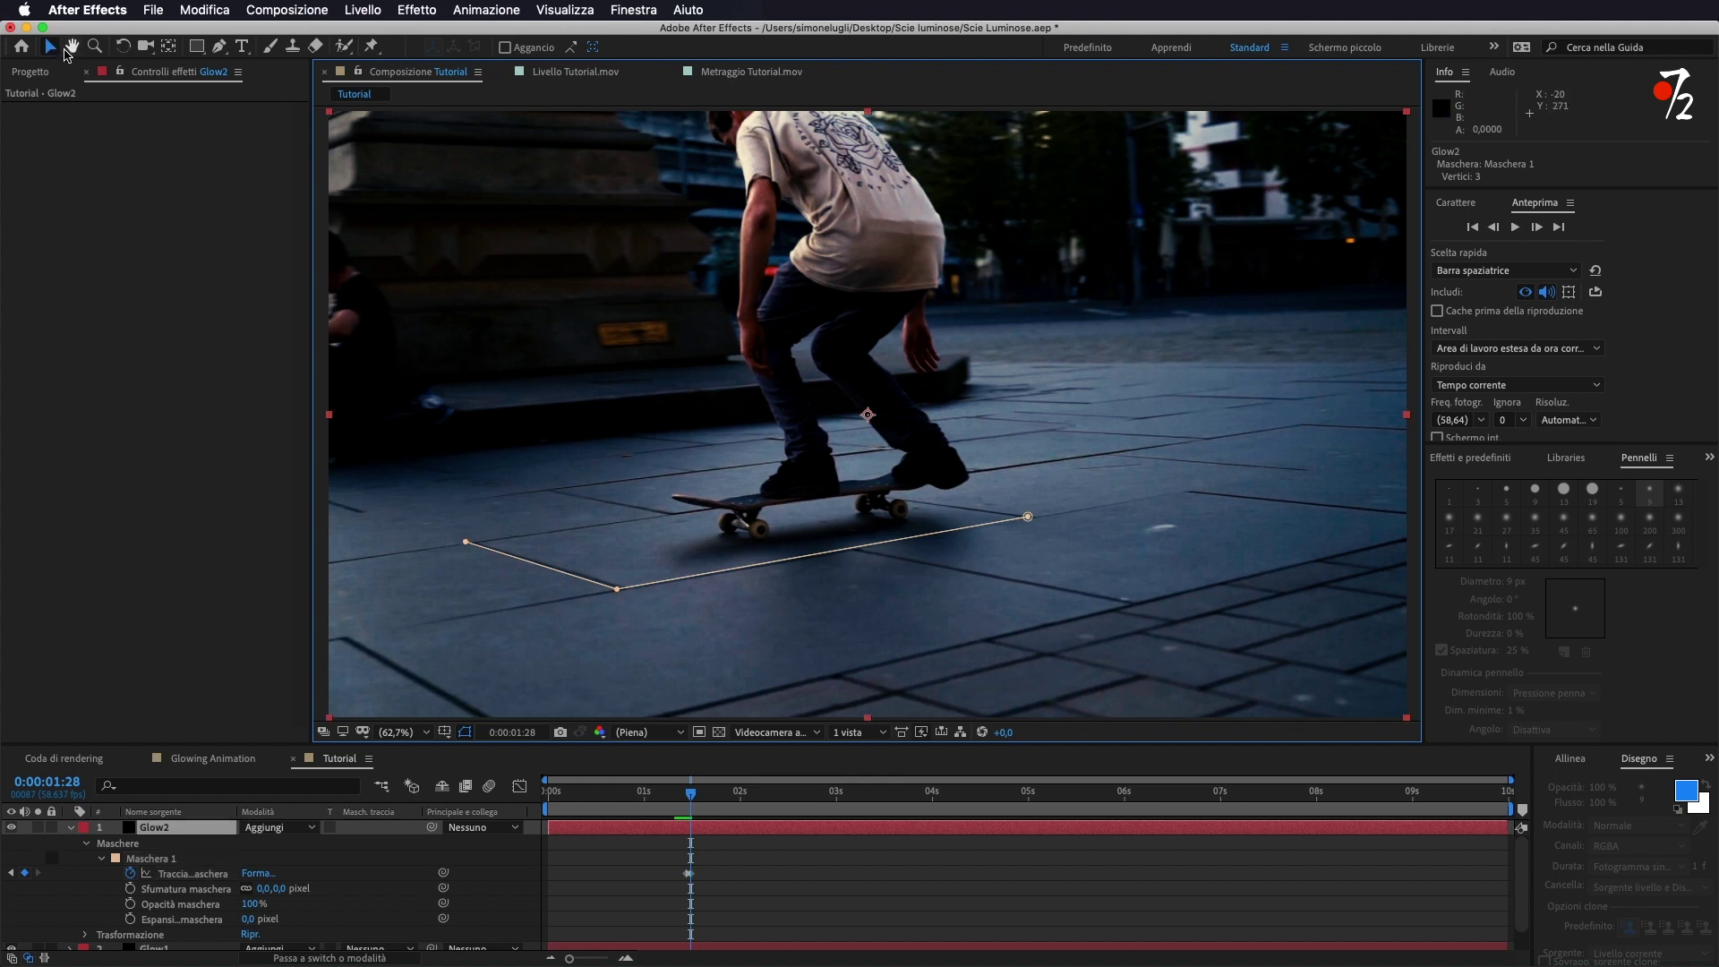
left_click(618, 590)
left_click_drag(618, 591, 624, 593)
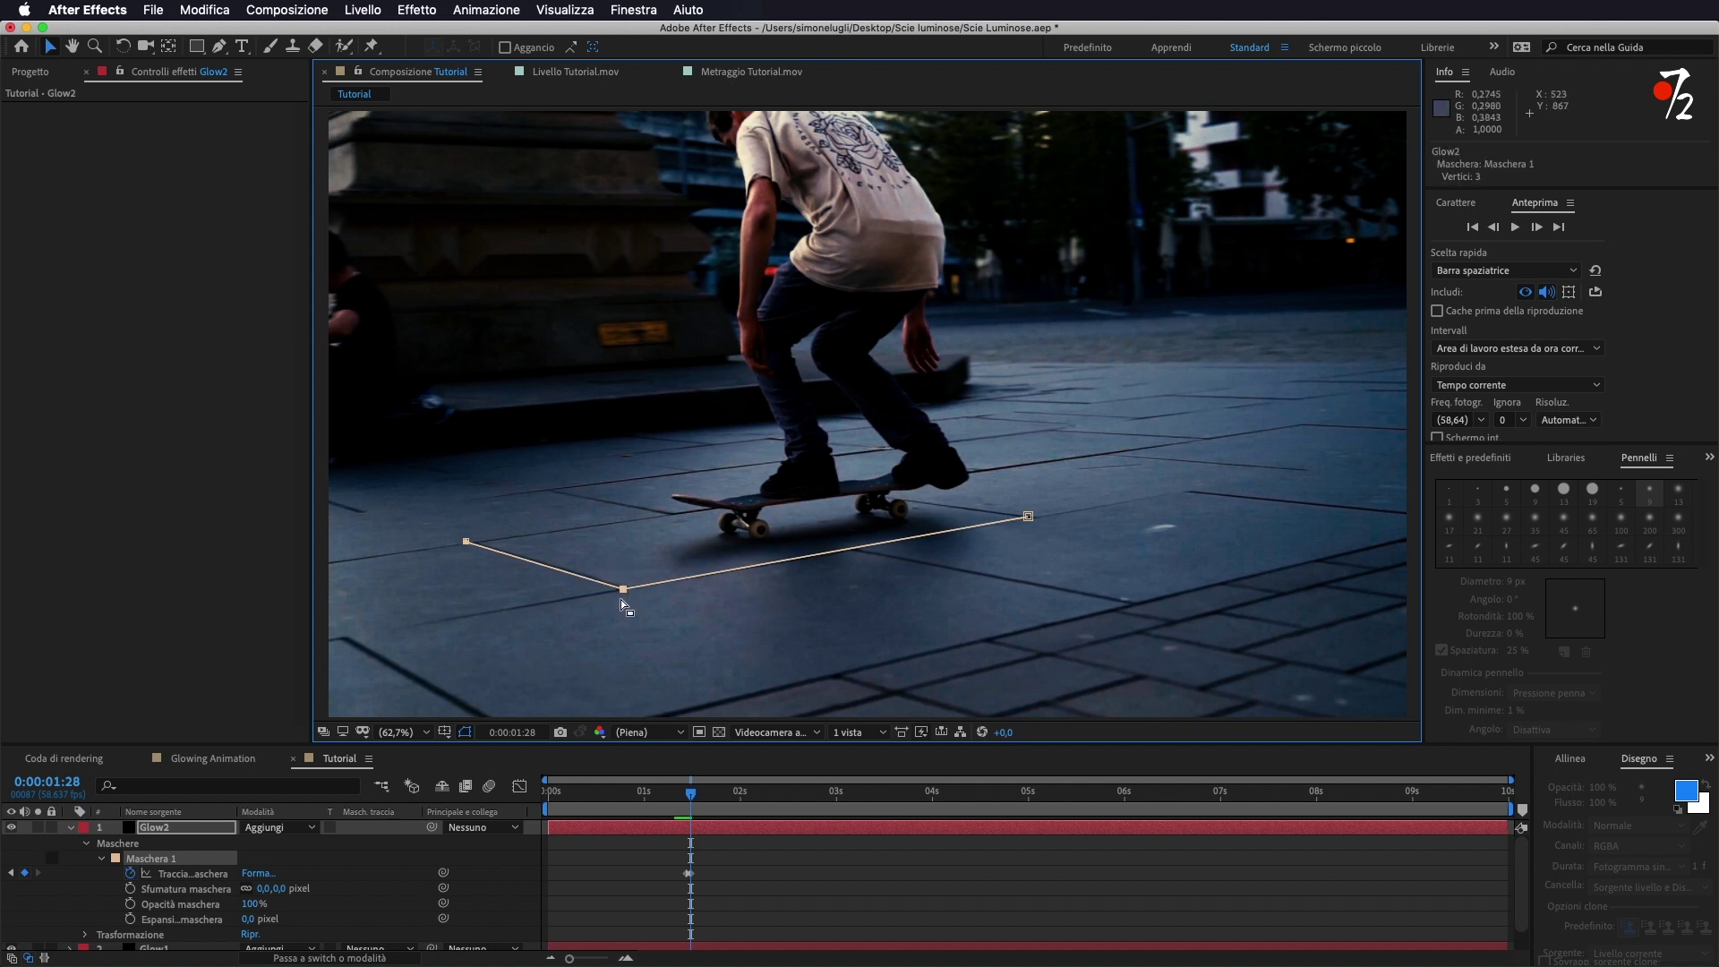
- At 0:00:01:31, reposition all three mask vertices individually to match the paving joints
left_click(1537, 227)
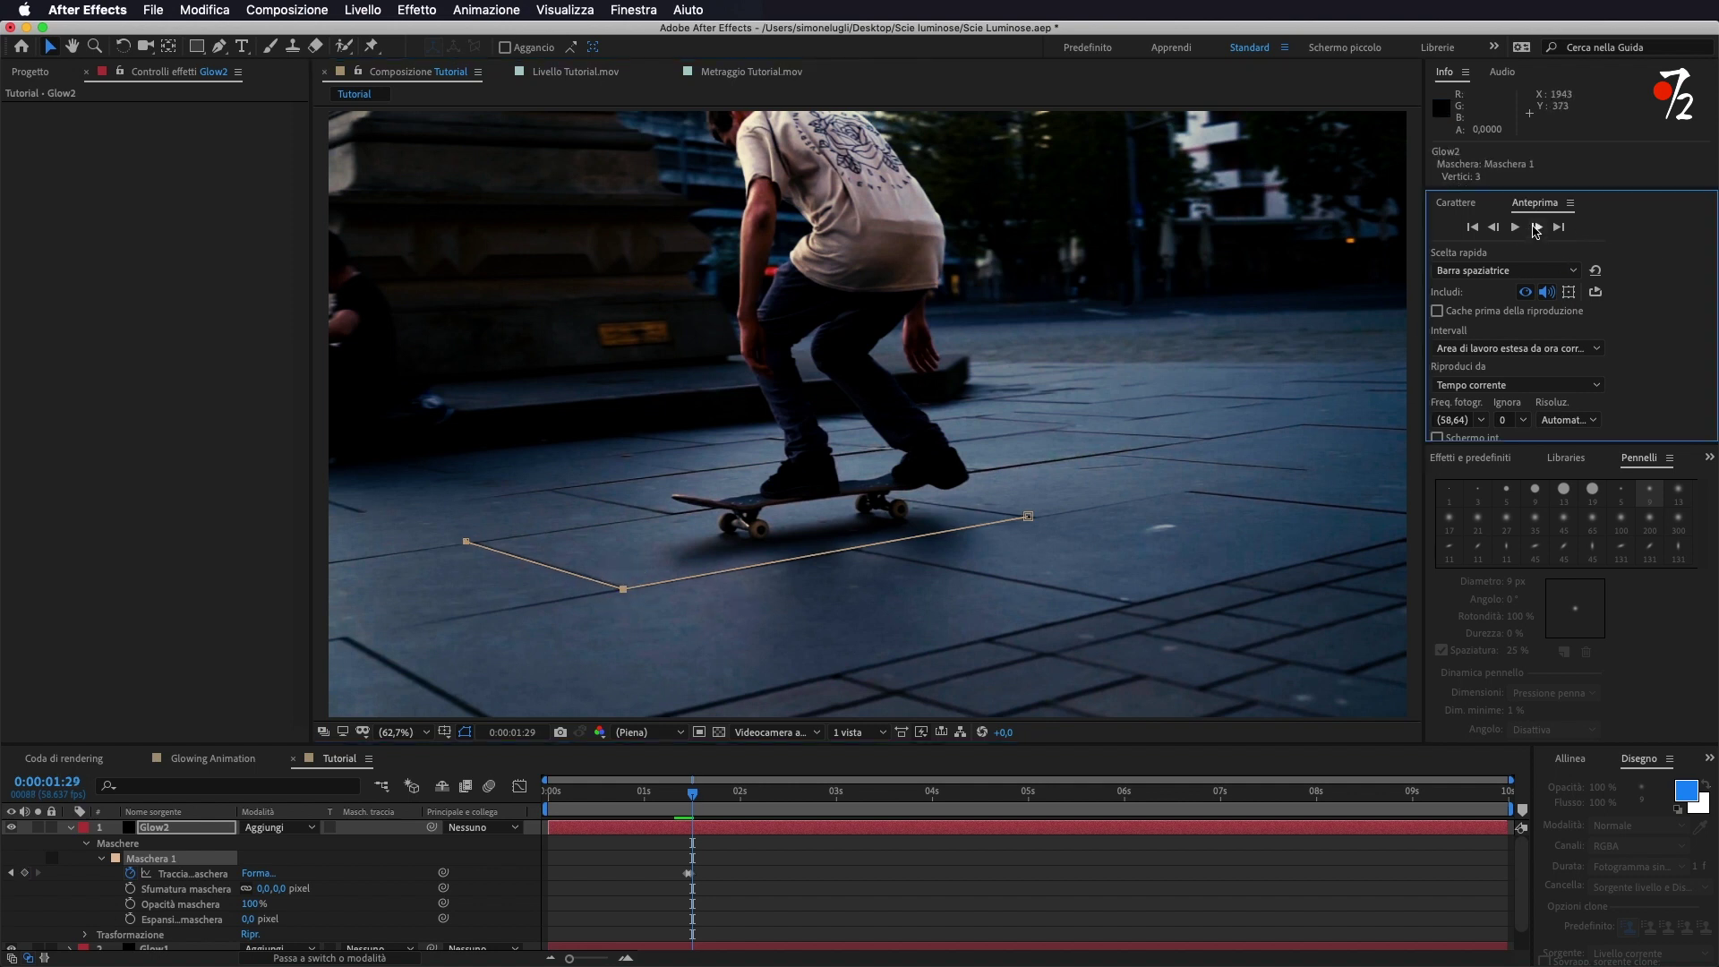
left_click(1536, 228)
left_click(1536, 228)
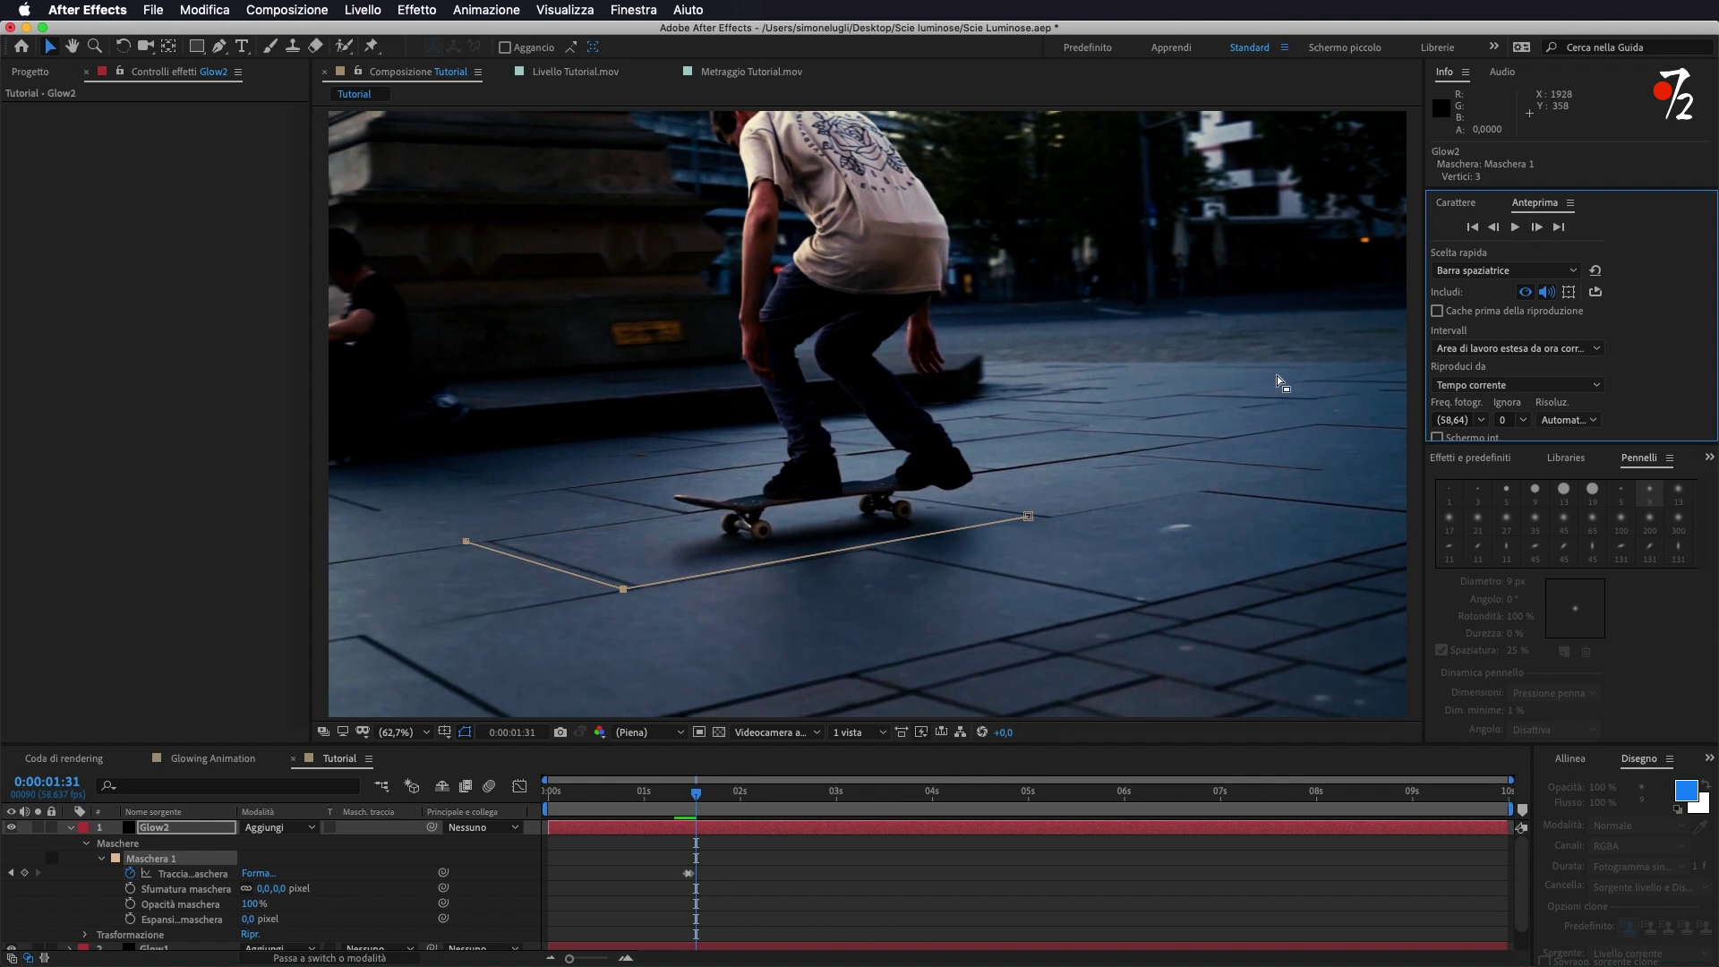
left_click_drag(1027, 515, 1048, 519)
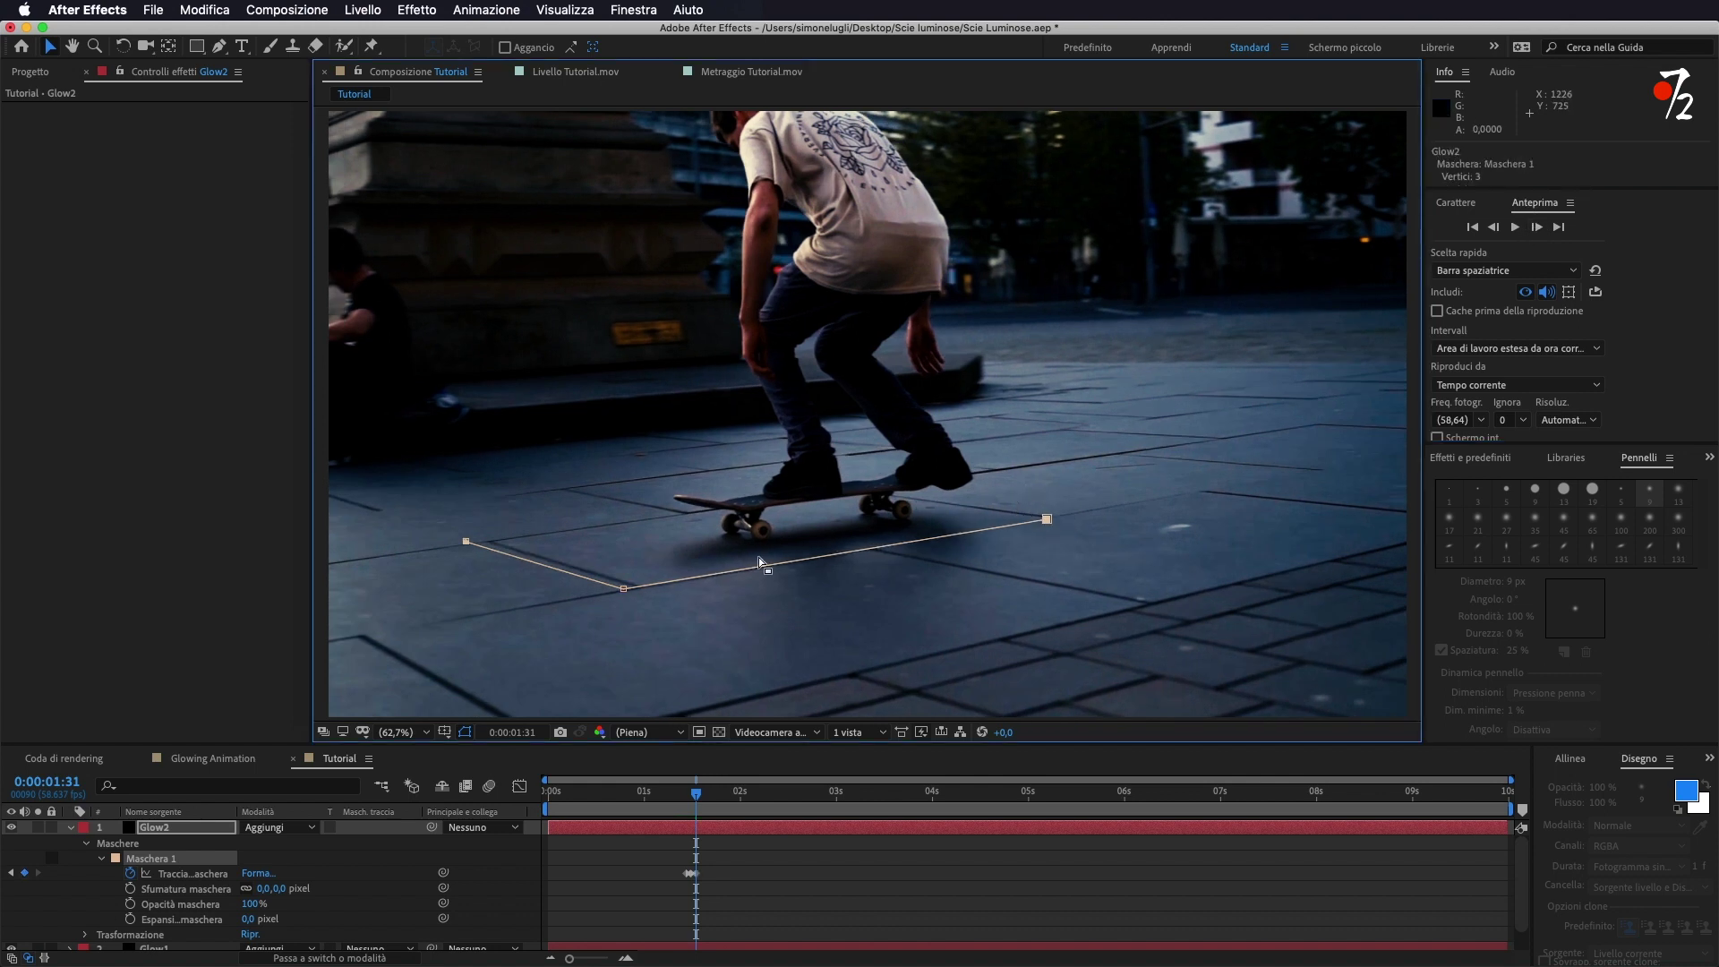
left_click_drag(624, 589, 641, 589)
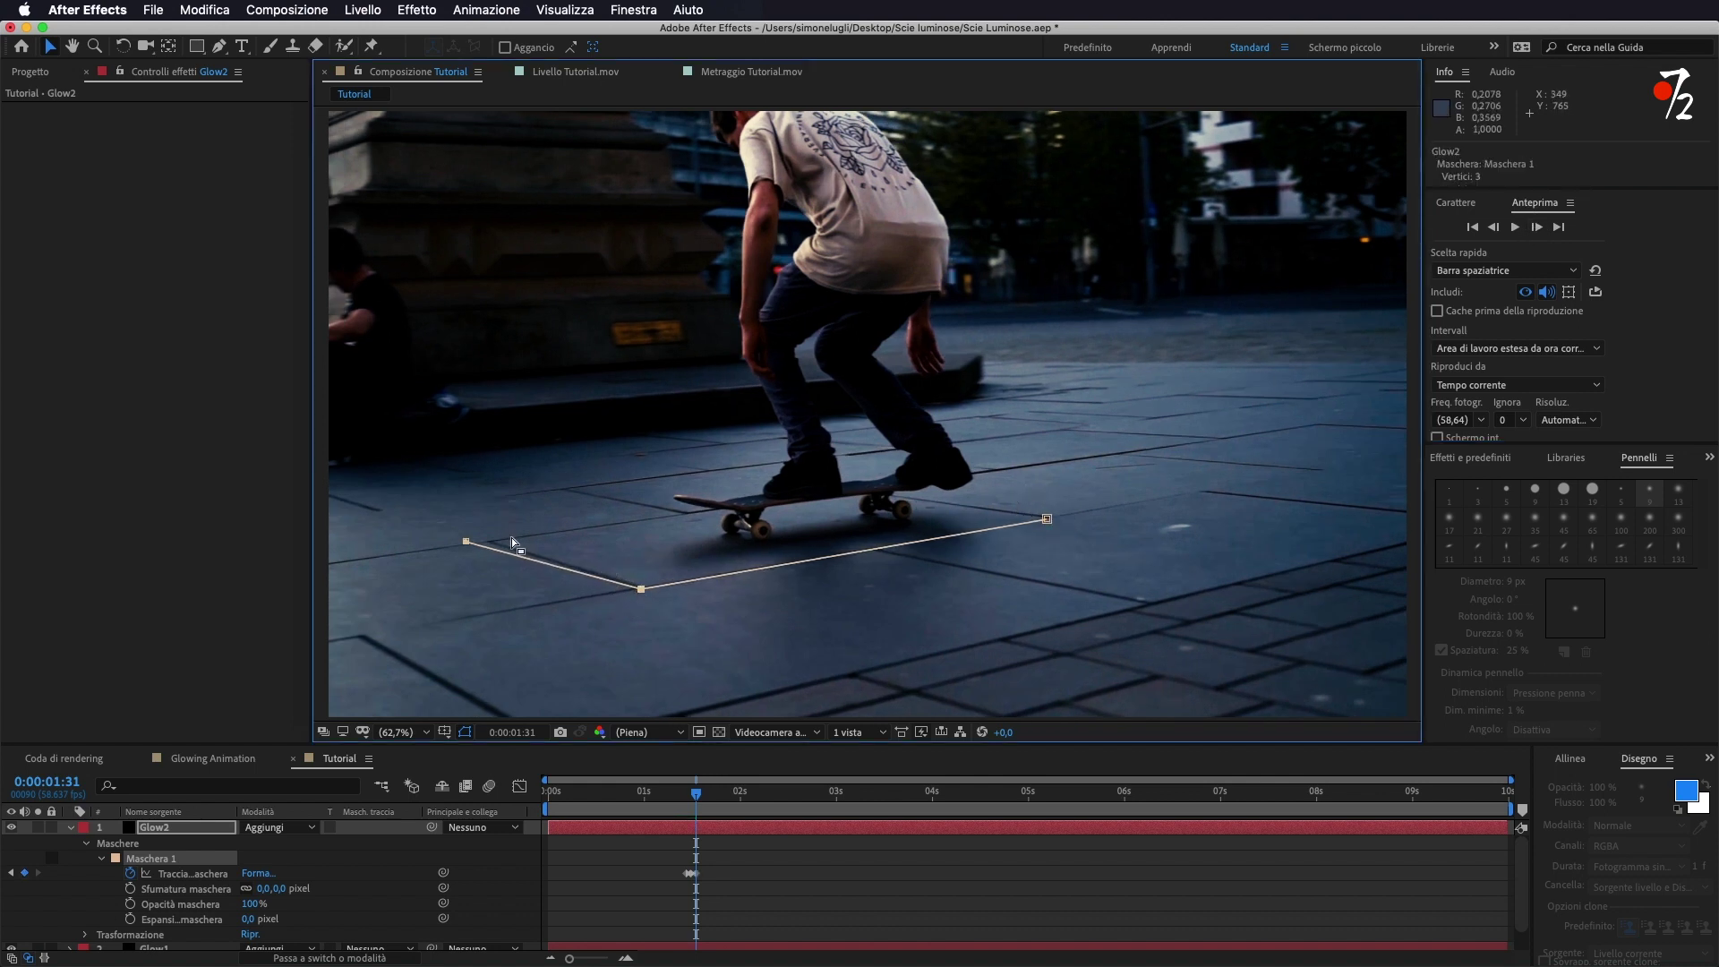
left_click_drag(465, 542, 490, 539)
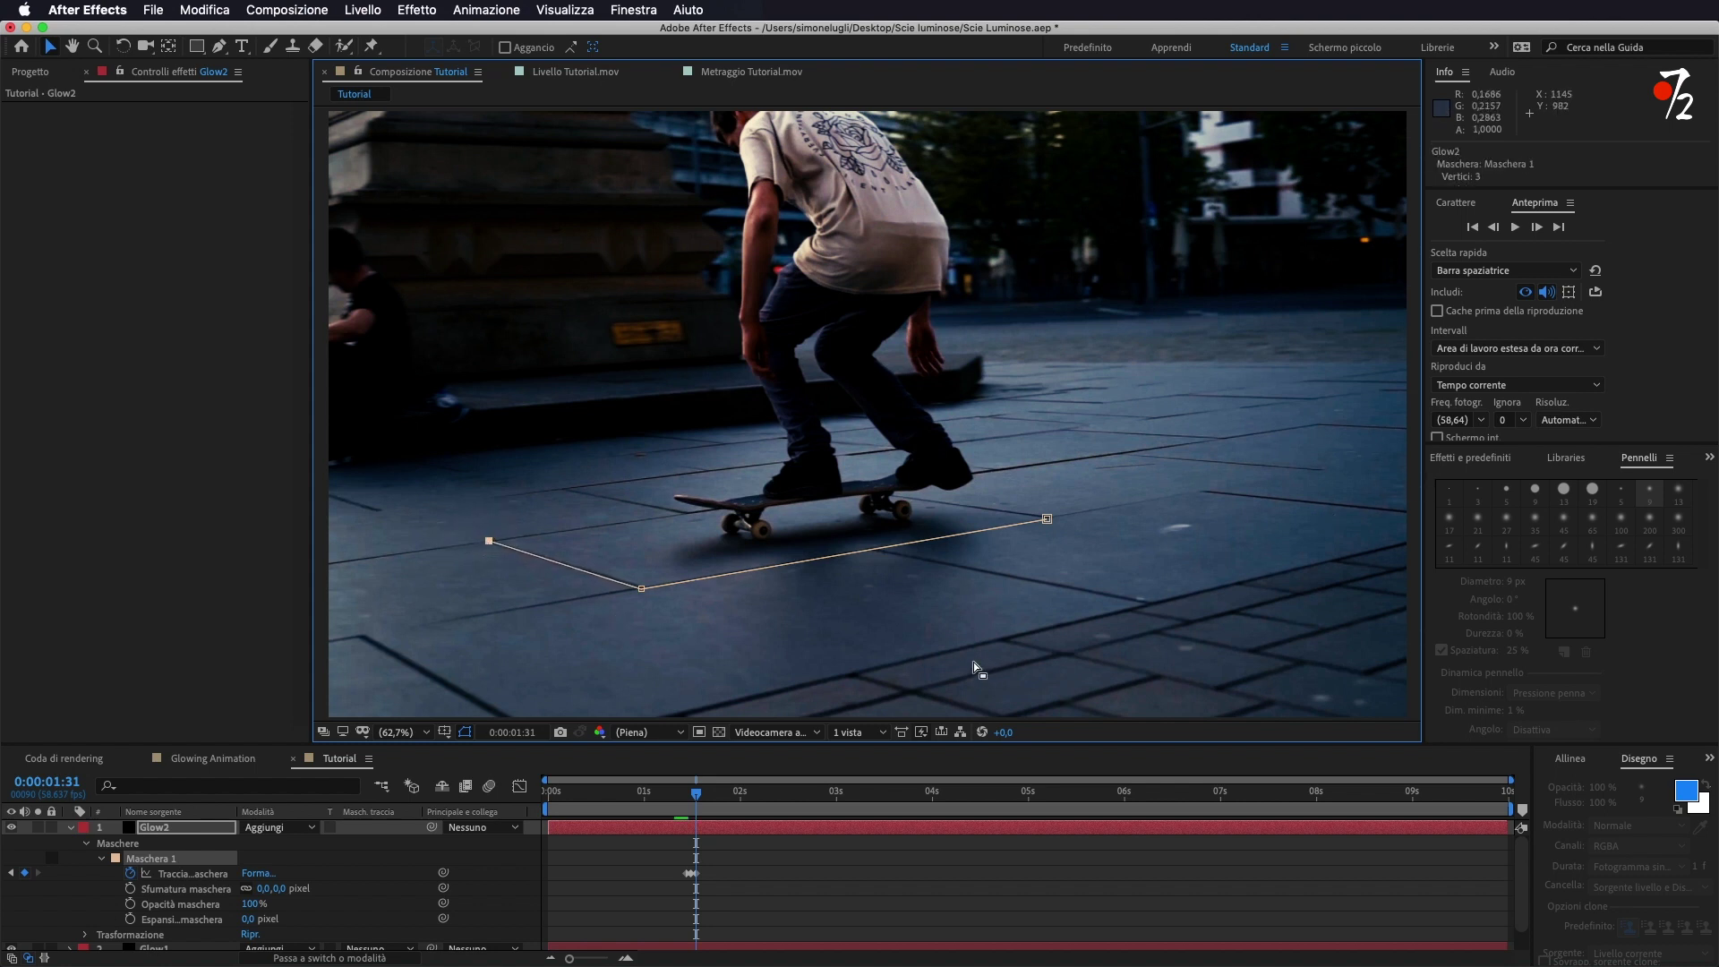
- At 0:00:01:34, reposition the three vertices of Glow2's mask path to match the shifted paving joints
left_click(1536, 228)
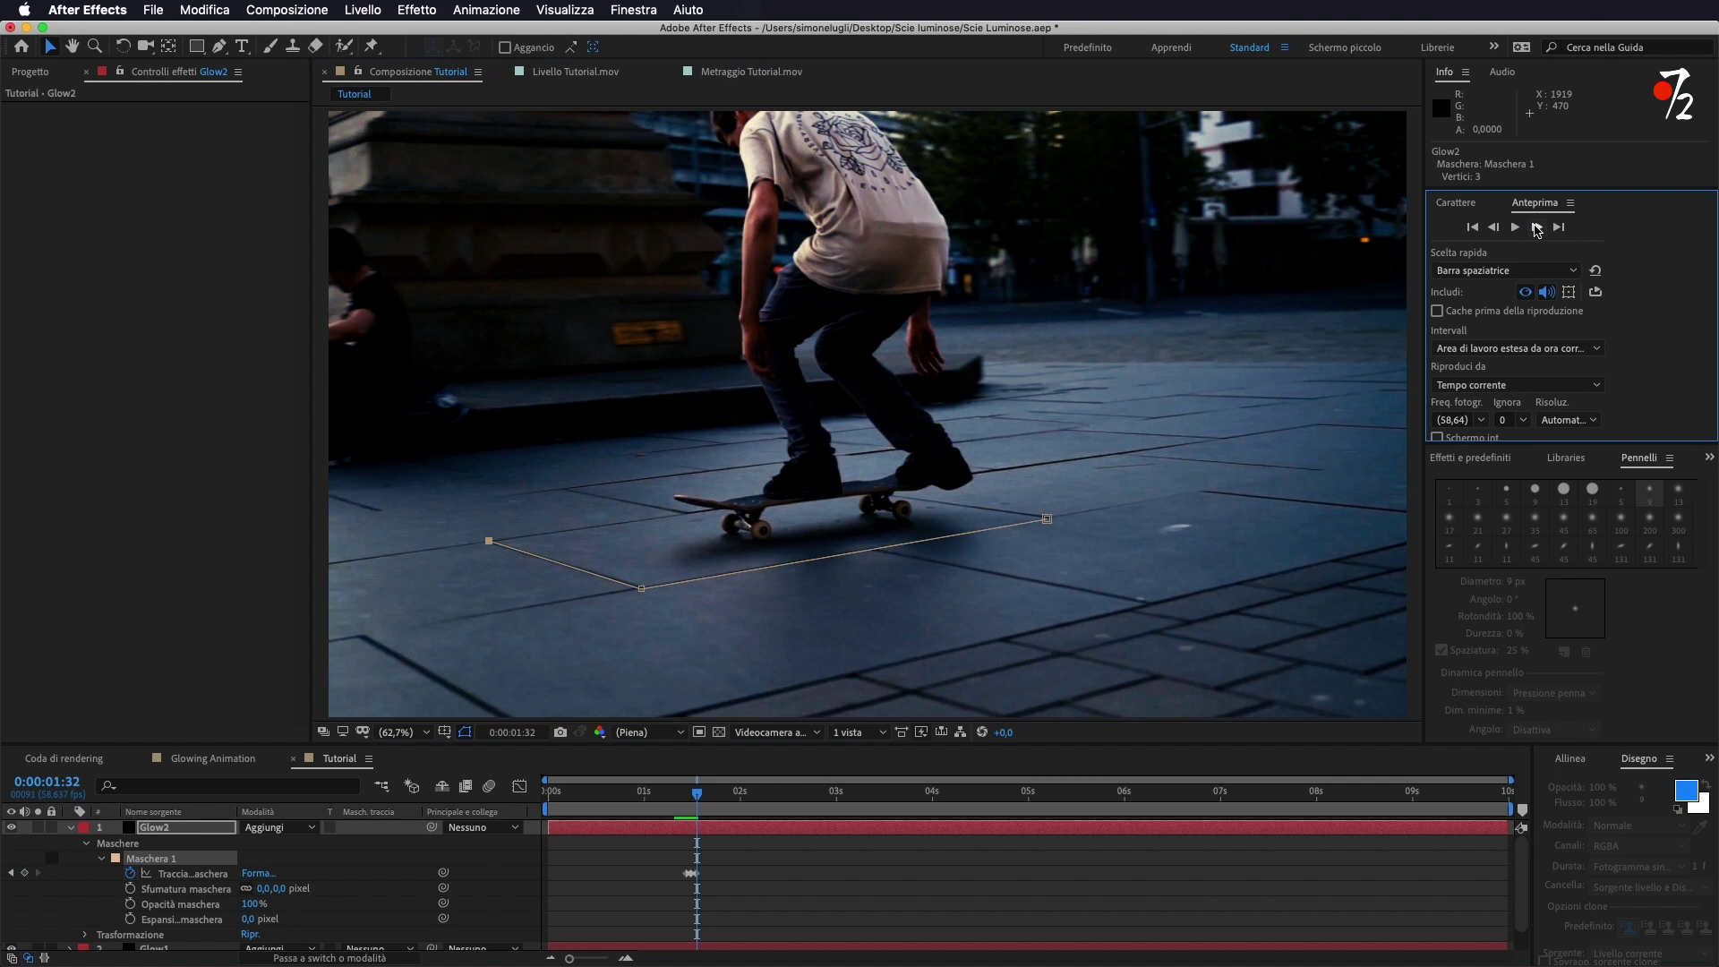
left_click(1536, 227)
left_click(1536, 227)
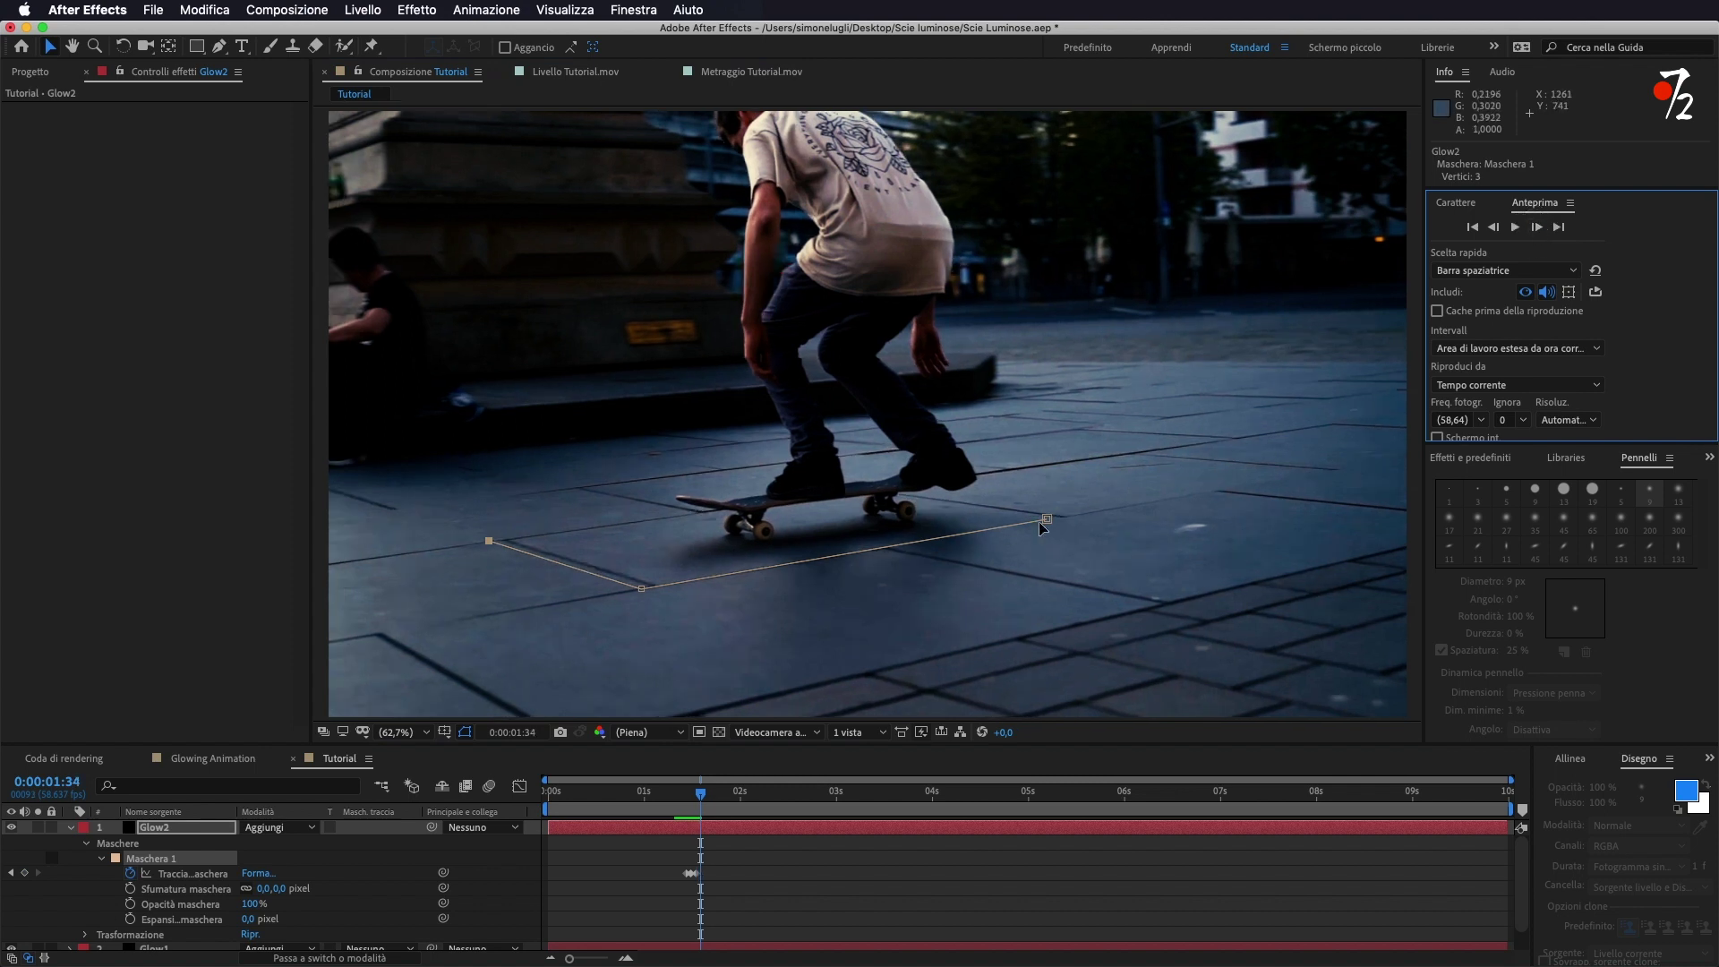
left_click_drag(1046, 517, 1061, 516)
left_click_drag(641, 588, 661, 587)
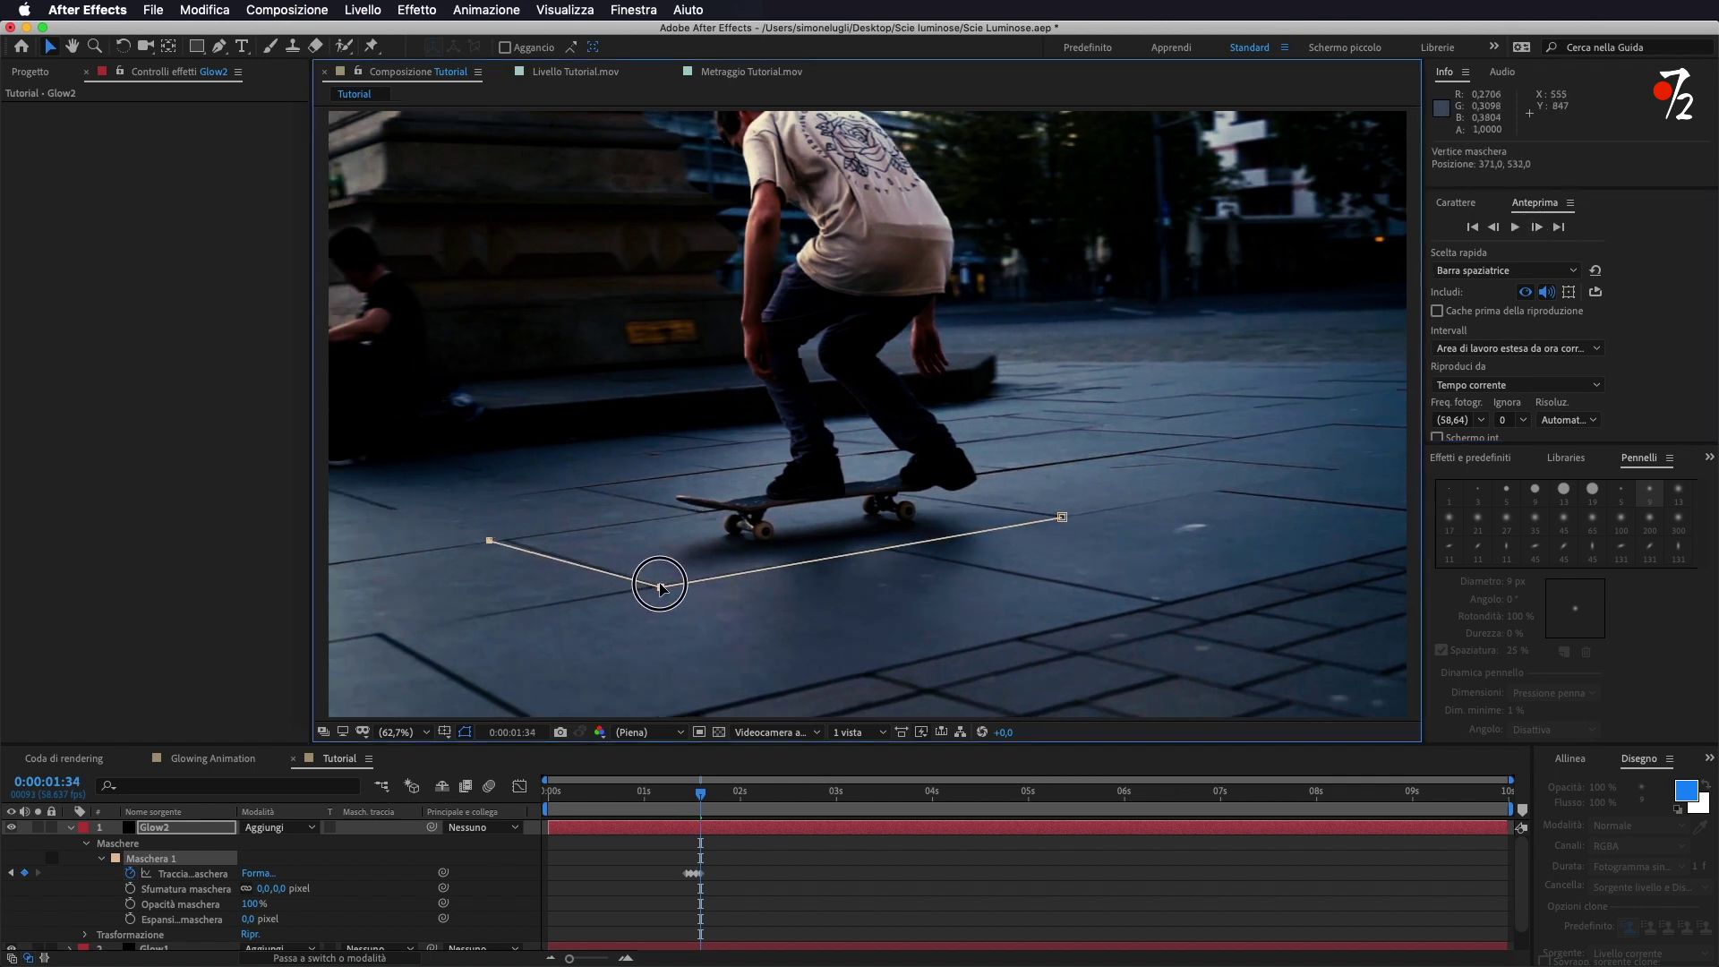
left_click_drag(490, 542, 505, 540)
- At 0:00:01:37, move each of Glow2's mask vertices along with the paving joints
left_click(1536, 228)
left_click(1536, 228)
left_click(1536, 227)
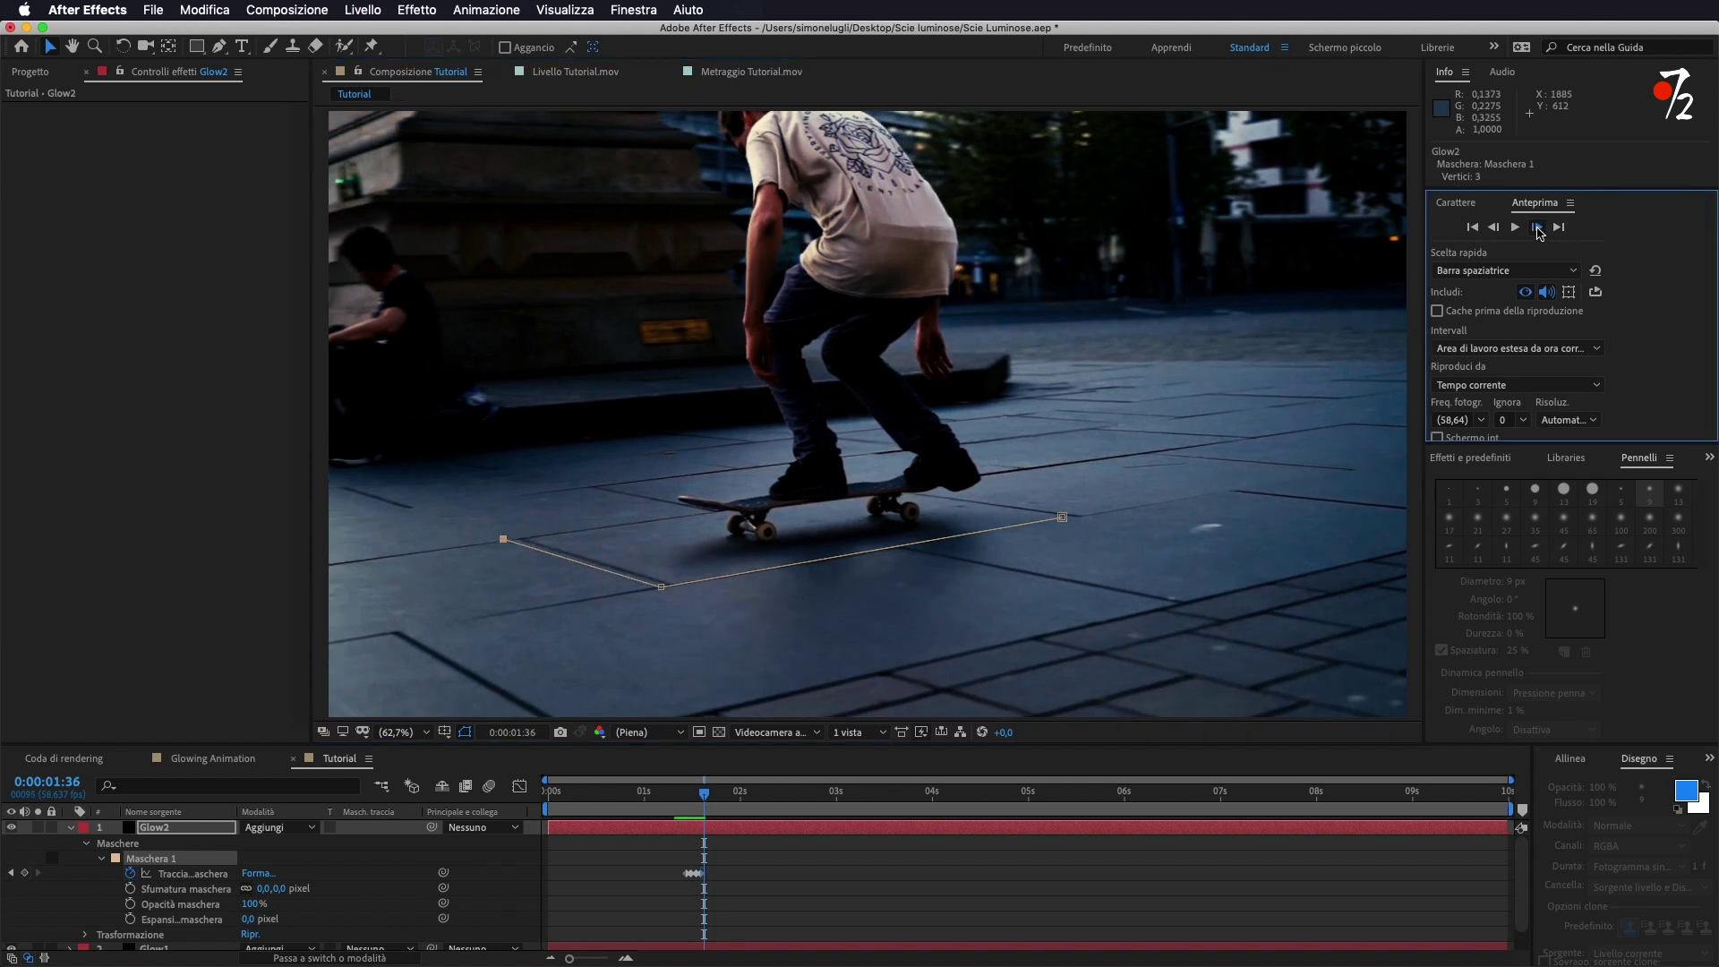
left_click_drag(1061, 517, 1076, 516)
left_click_drag(661, 587, 670, 584)
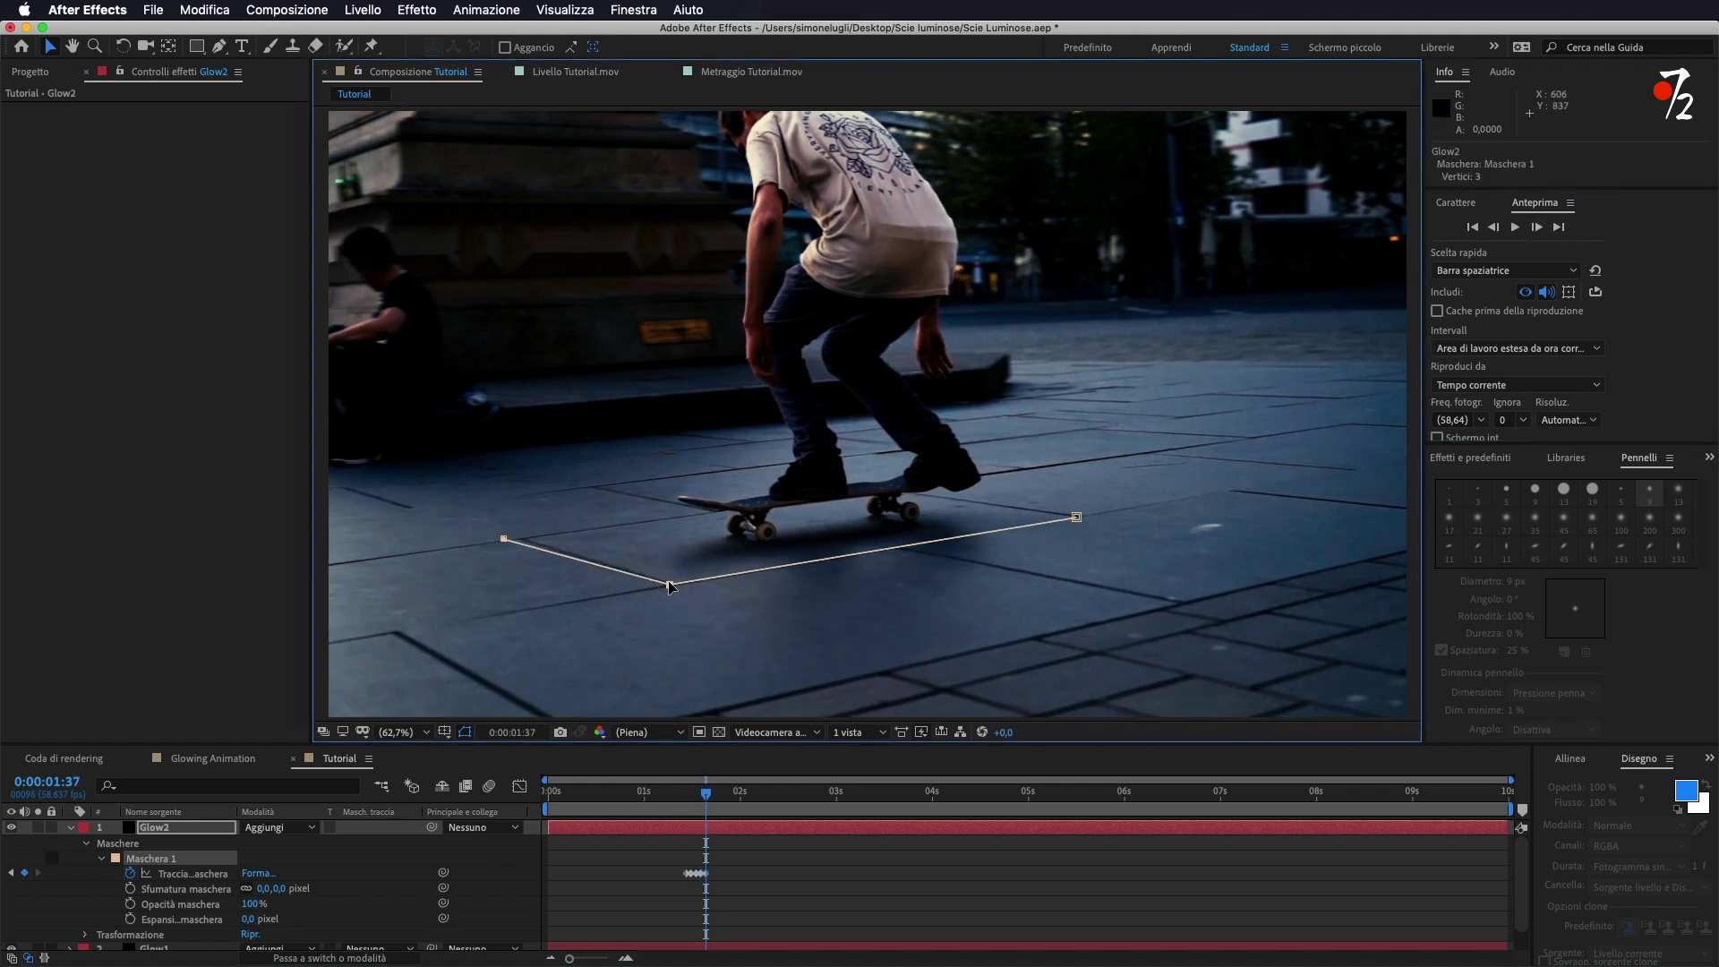
left_click_drag(502, 542, 522, 540)
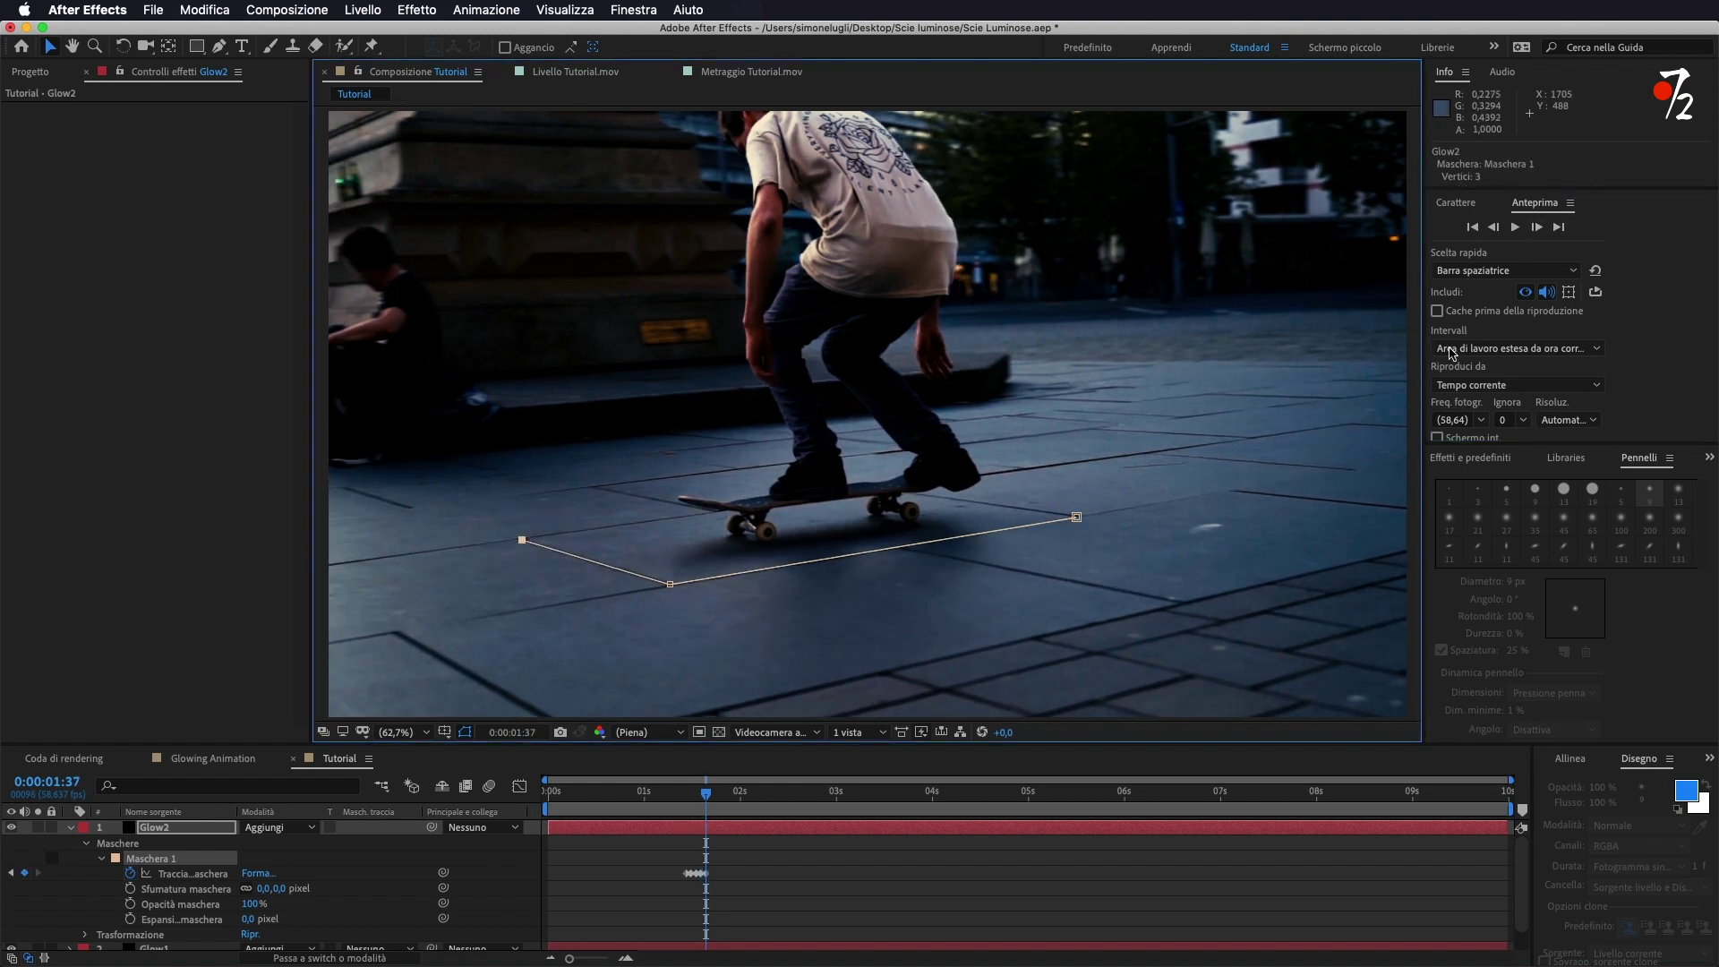
- At 0:00:01:40, realign all three mask vertices on Glow2 with the paving joints
left_click(1536, 227)
left_click(1536, 228)
left_click(1536, 228)
left_click_drag(1077, 517, 1108, 516)
left_click_drag(670, 584, 702, 582)
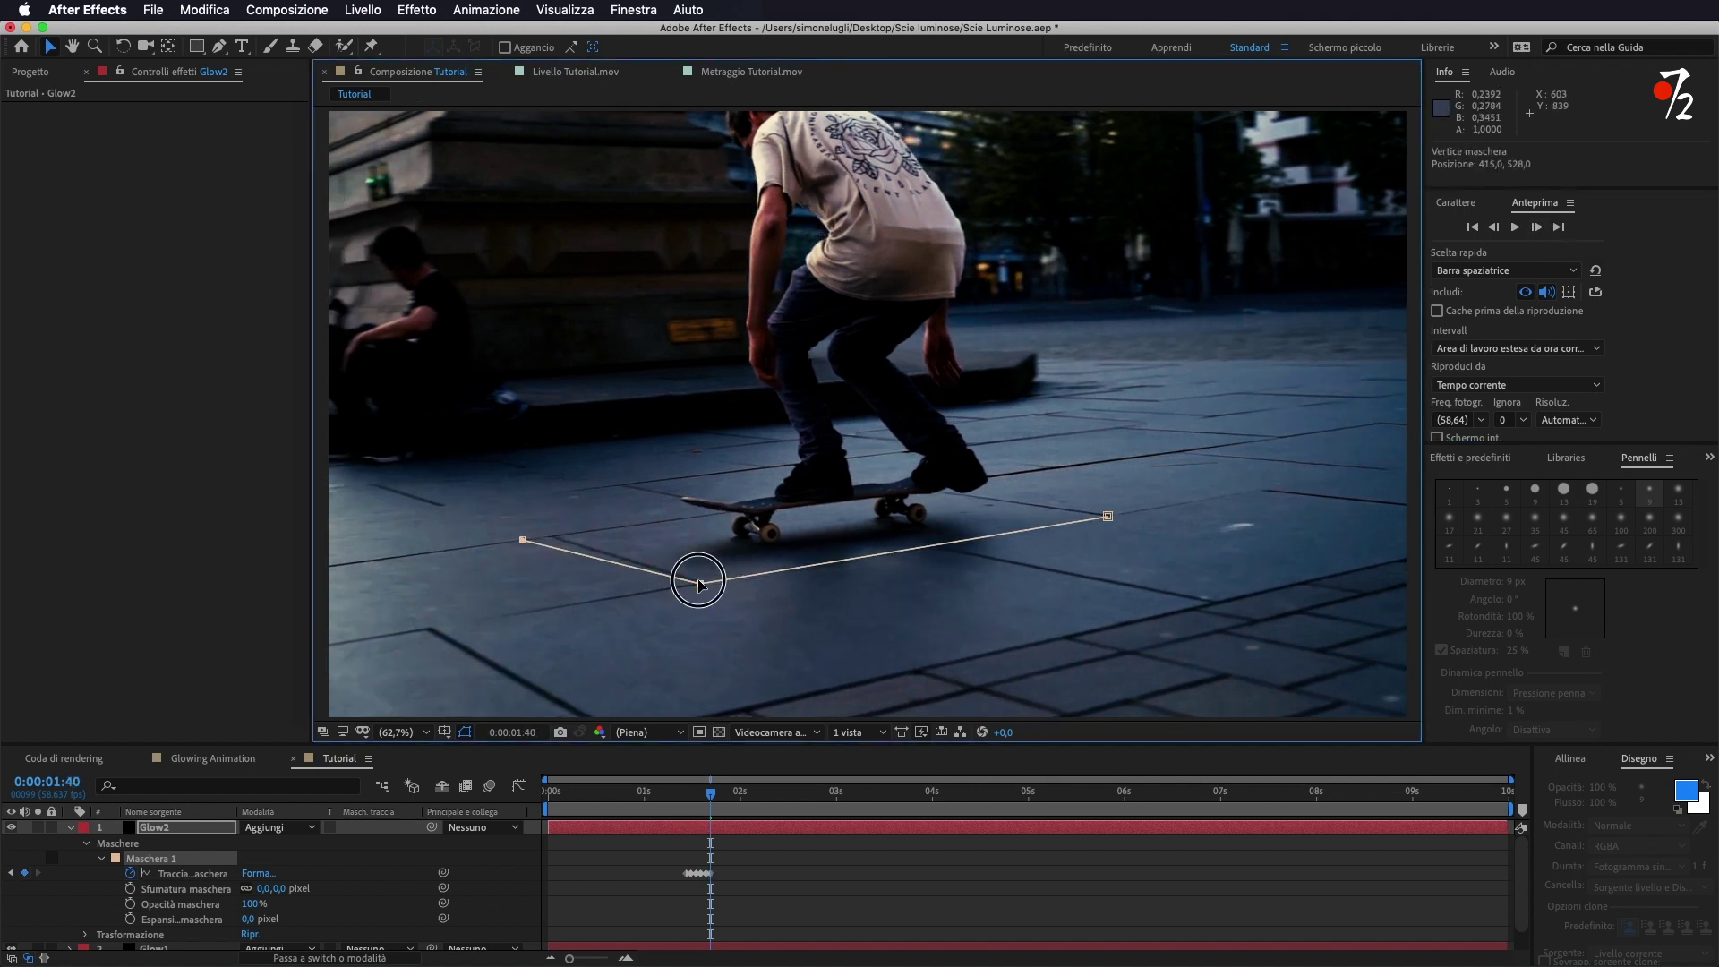
left_click_drag(522, 540, 552, 535)
- Advance to 0:00:01:43 and adjust the three mask vertices to follow the paving joints
key("Page_Down")
key("Page_Down")
key("Page_Down")
left_click_drag(1107, 516, 1118, 514)
left_click_drag(703, 581, 709, 582)
left_click_drag(553, 537, 565, 533)
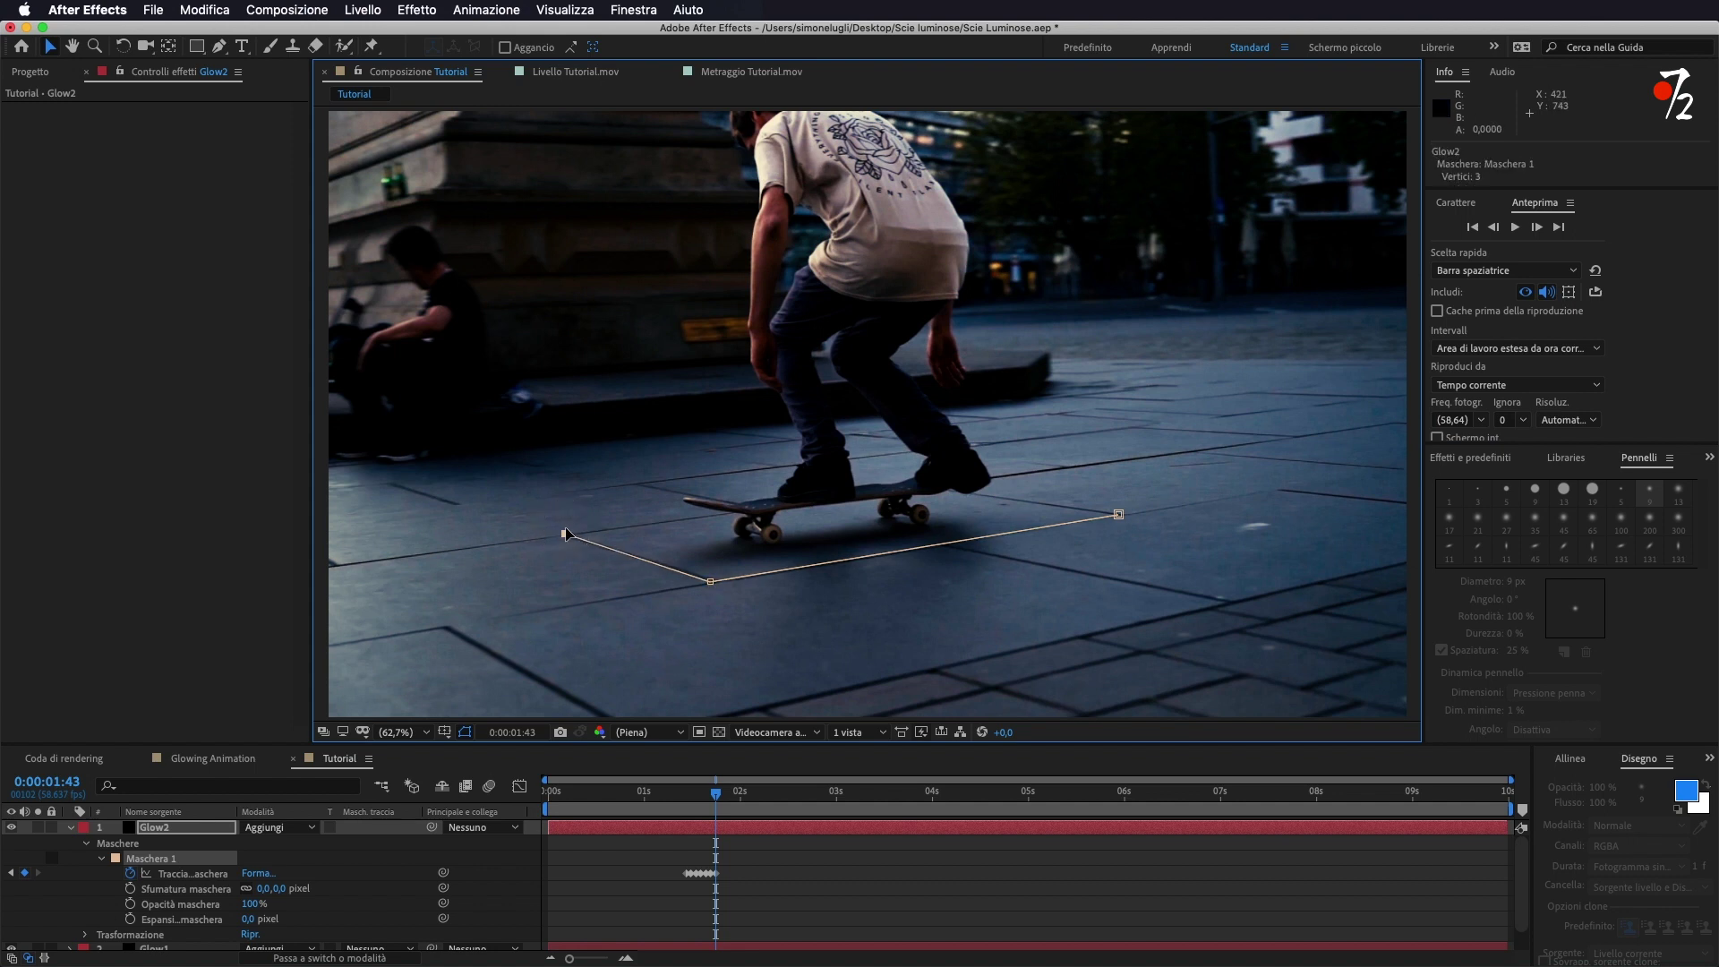
- Advance to 0:00:01:46 and shift Glow2's three mask vertices onto the moved paving joints
key("Page_Down")
key("Page_Down")
key("Page_Down")
left_click_drag(1118, 514, 1136, 512)
left_click_drag(713, 586, 737, 582)
left_click_drag(564, 533, 577, 534)
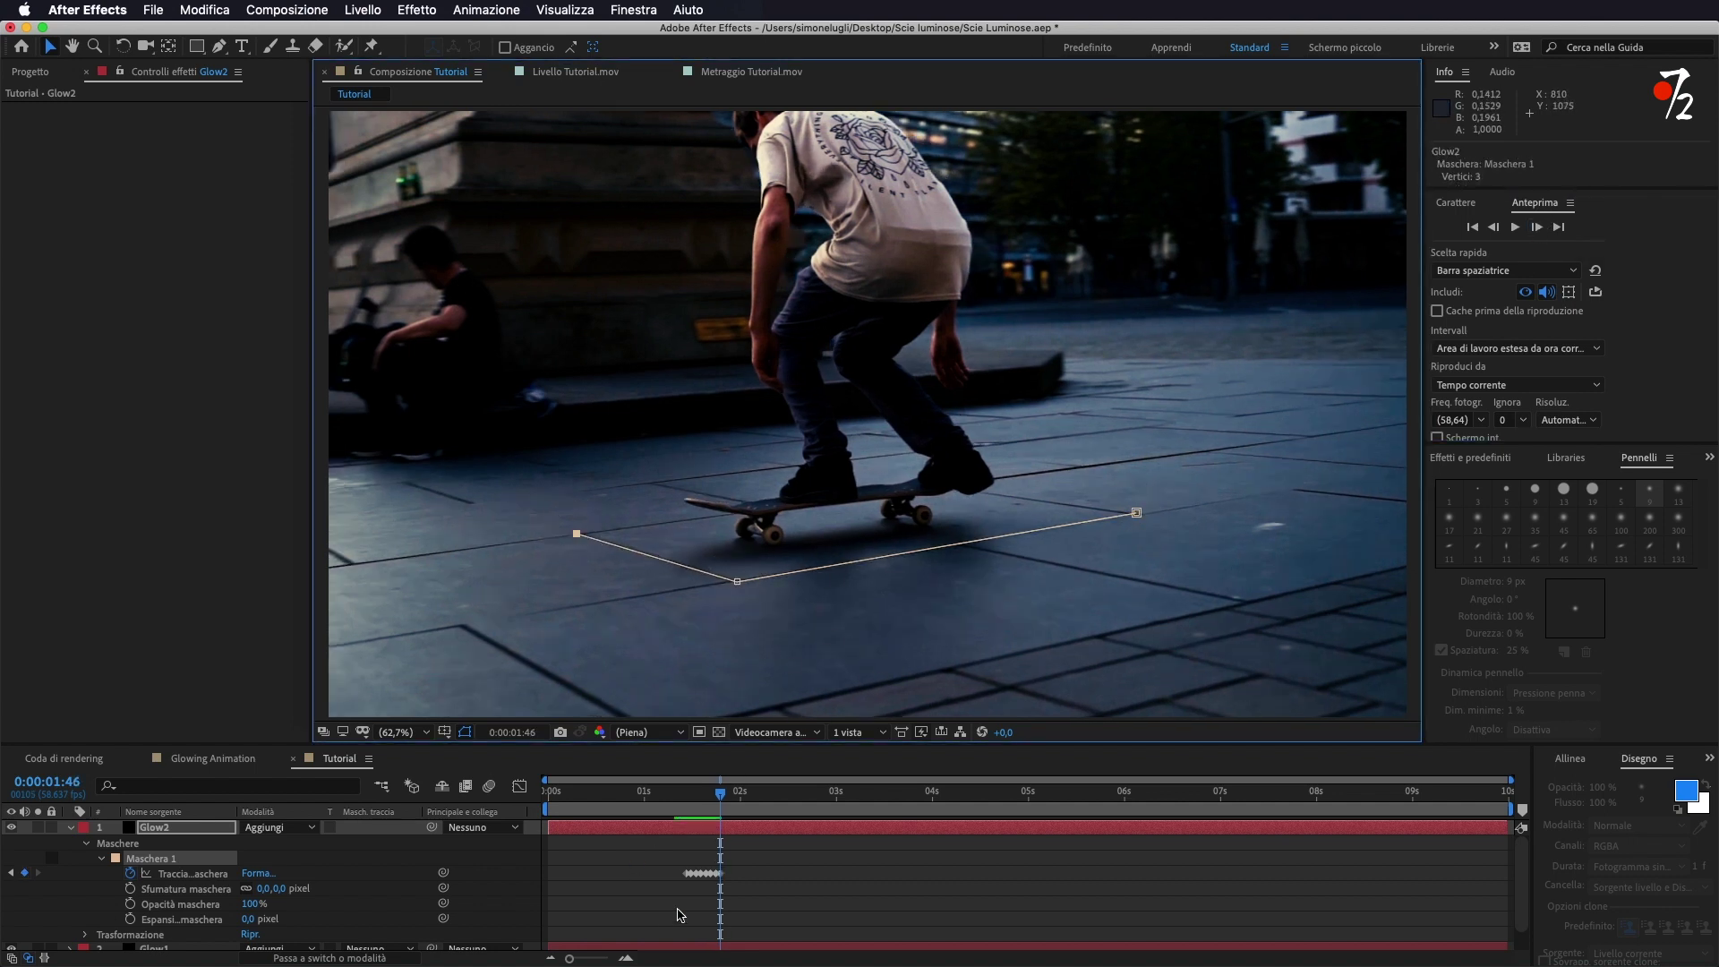
- Check the mask tracking back to 0:00:01:35, collapse Glow2's properties and apply the Bagliore effect to the layer
mouse_move(726, 797)
left_mouse_down()
mouse_move(684, 798)
mouse_move(700, 797)
left_mouse_up()
key("super+6")
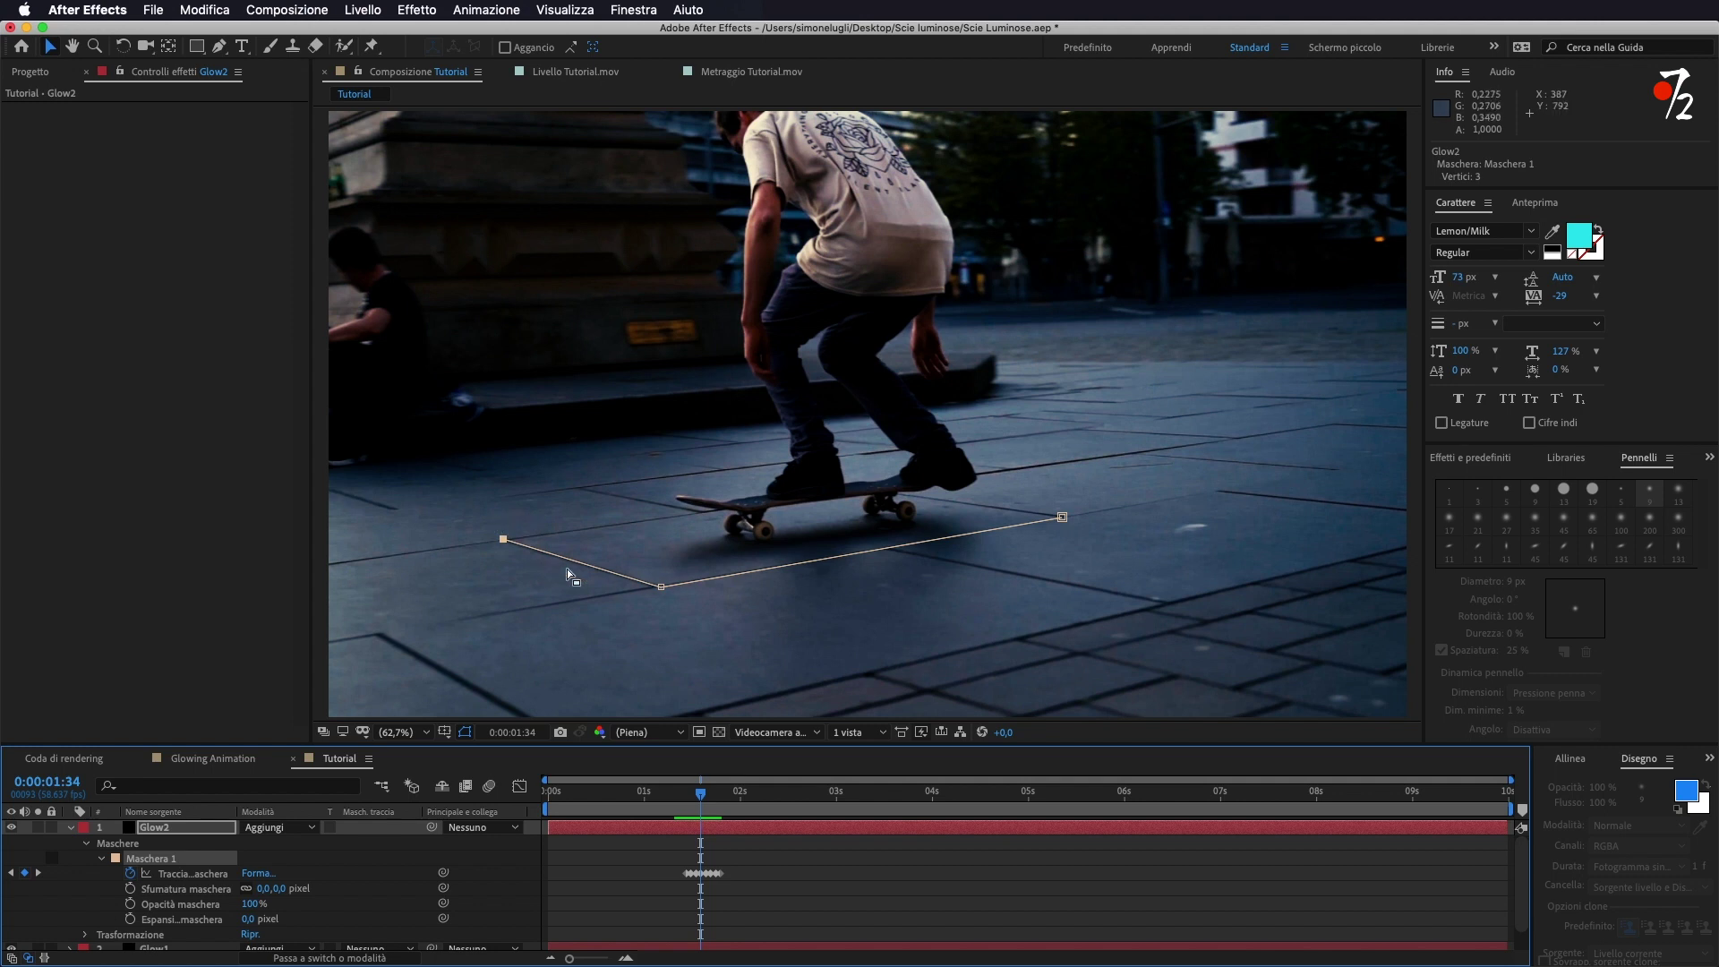
left_click_drag(700, 799, 701, 801)
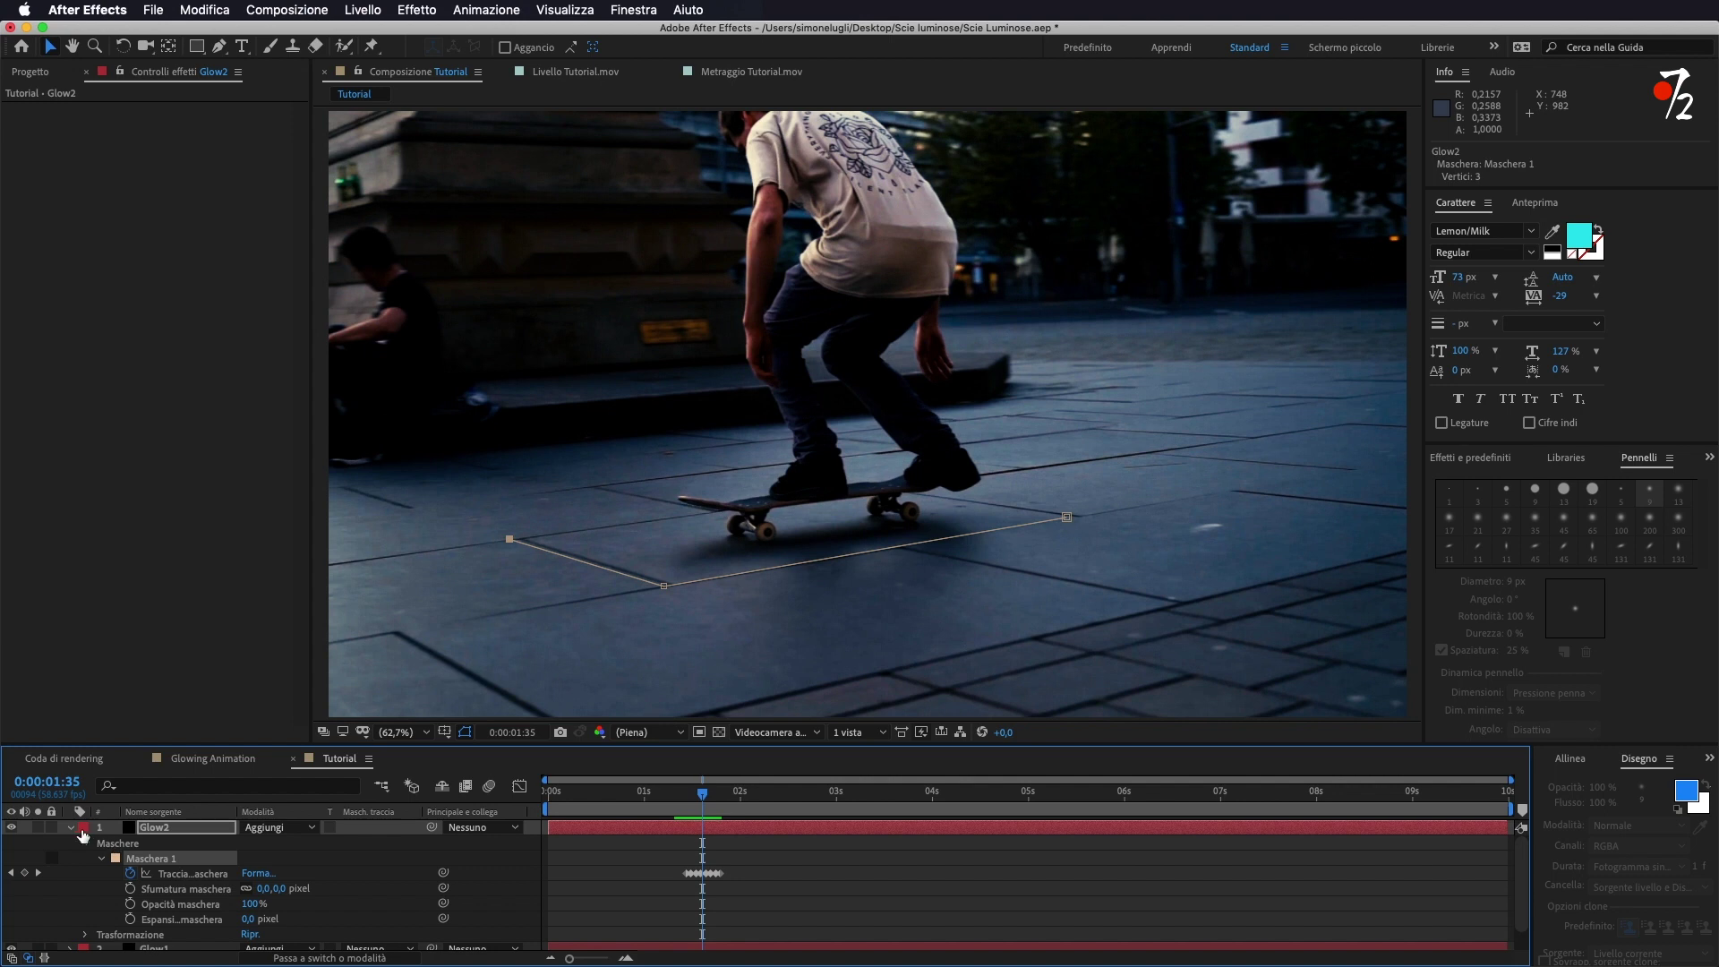
left_click(71, 829)
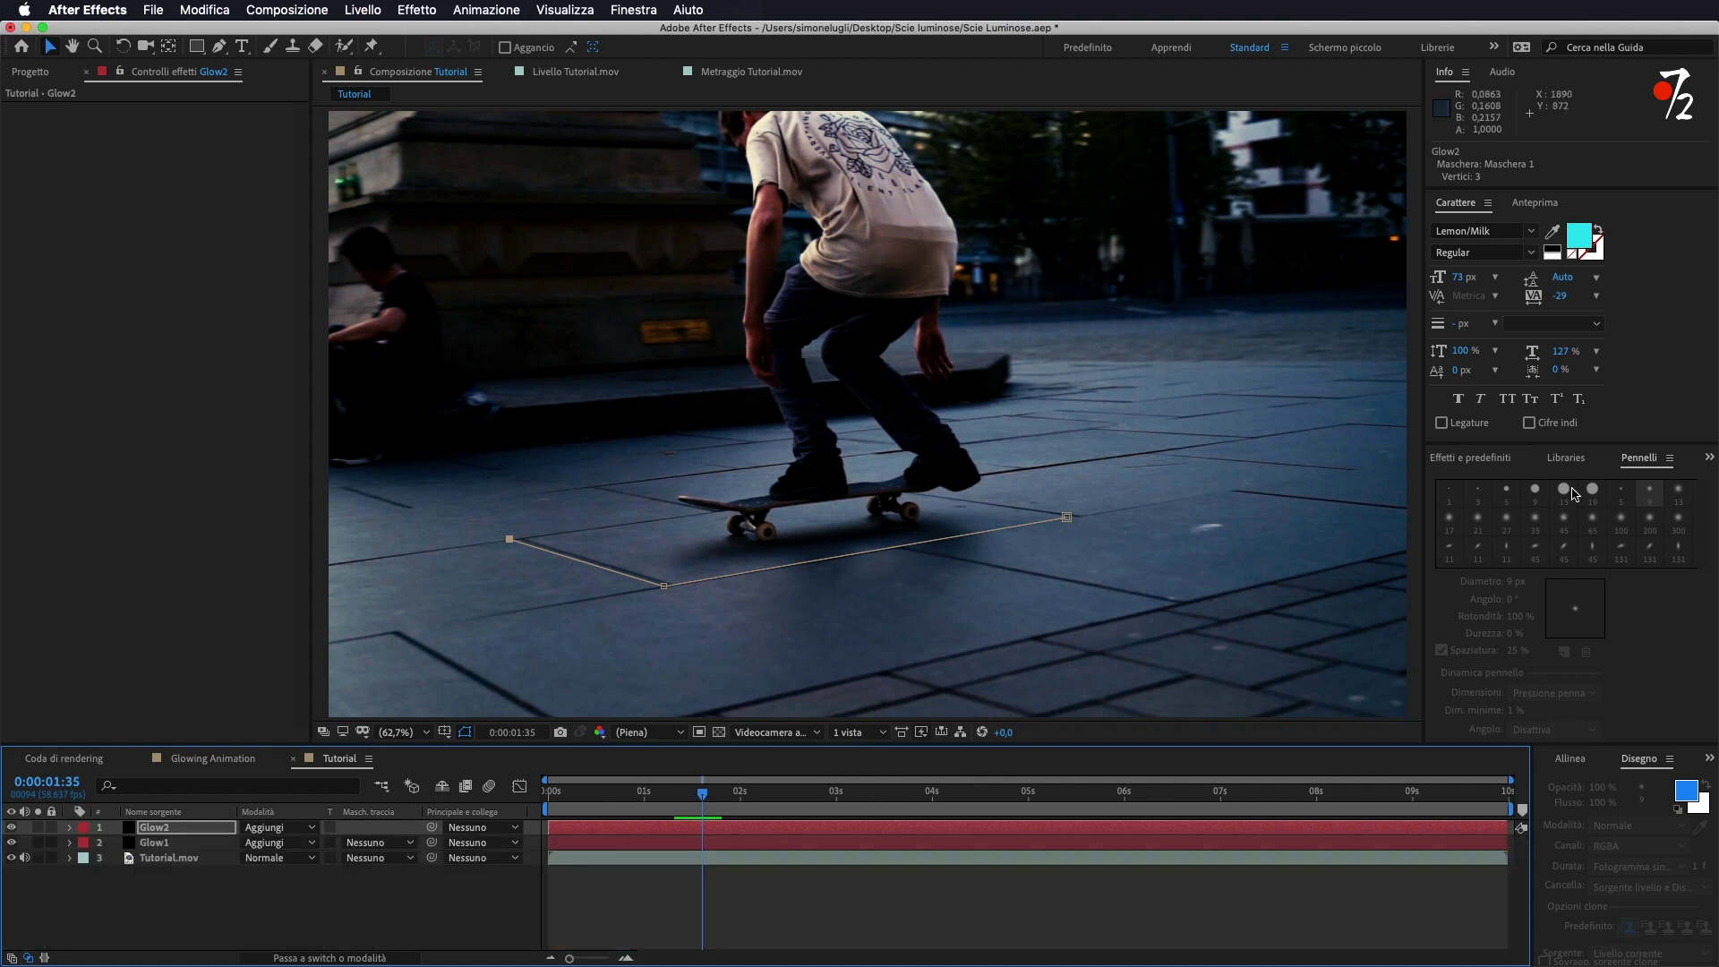
left_click(1469, 458)
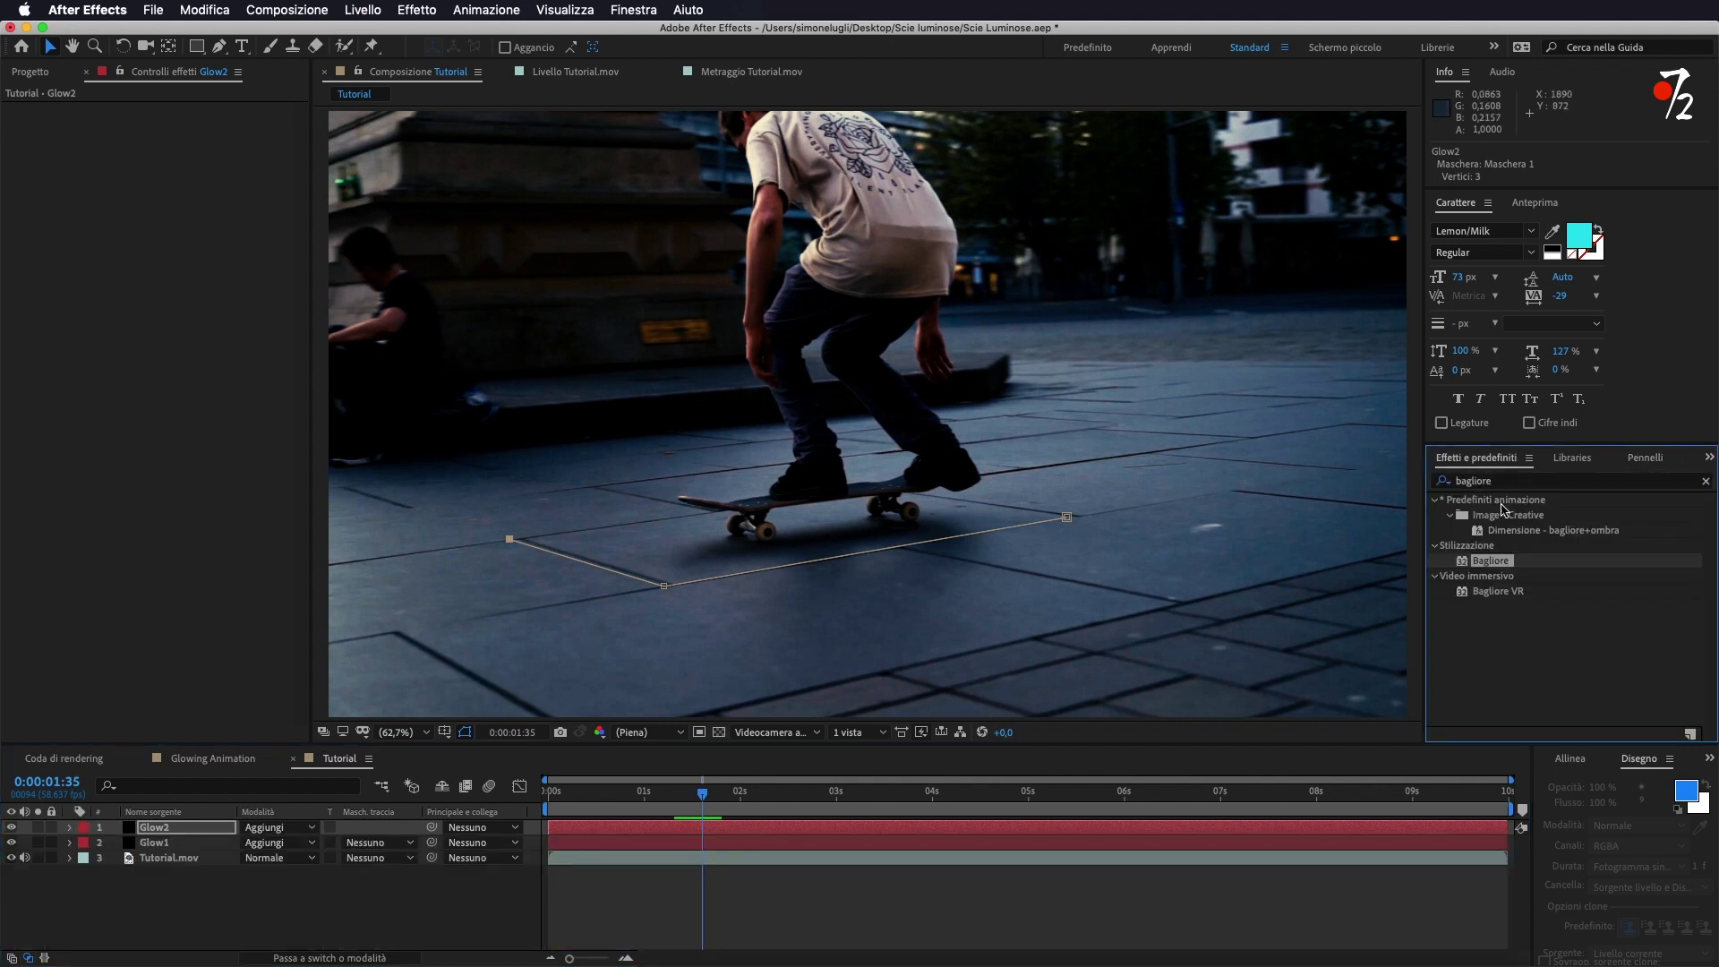
left_click_drag(1490, 560, 112, 188)
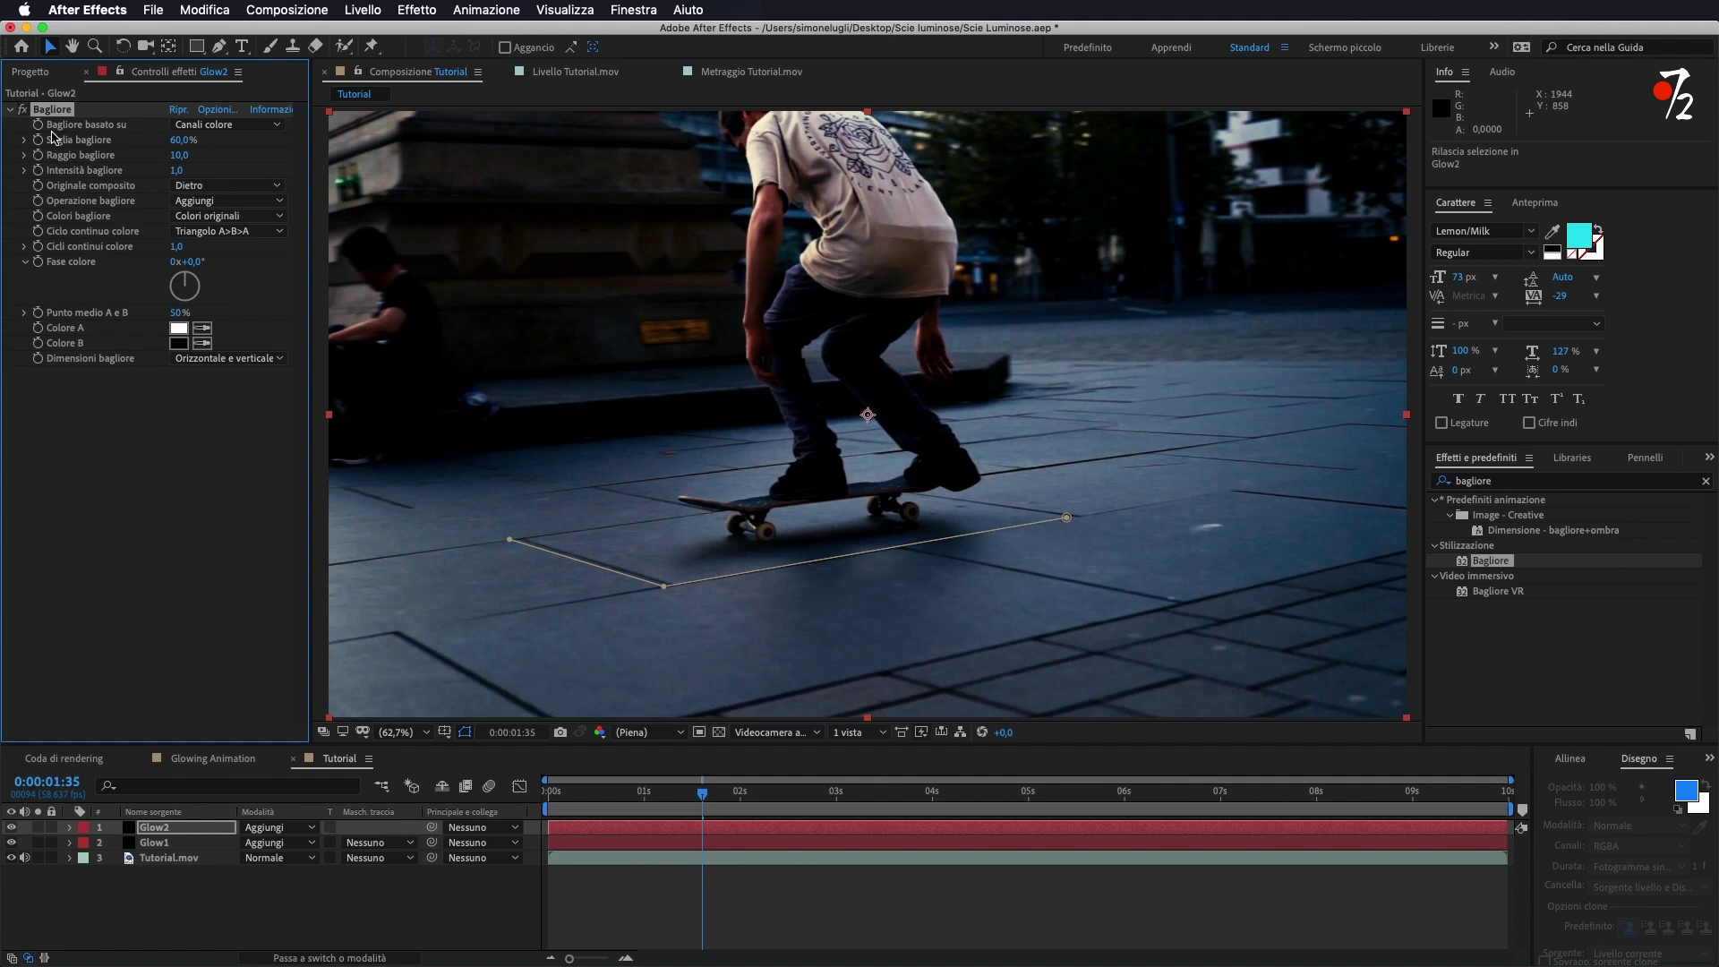
- Clear the effect search, find the Tratto effect among the generation effects and apply it to Glow2
left_click(1515, 487)
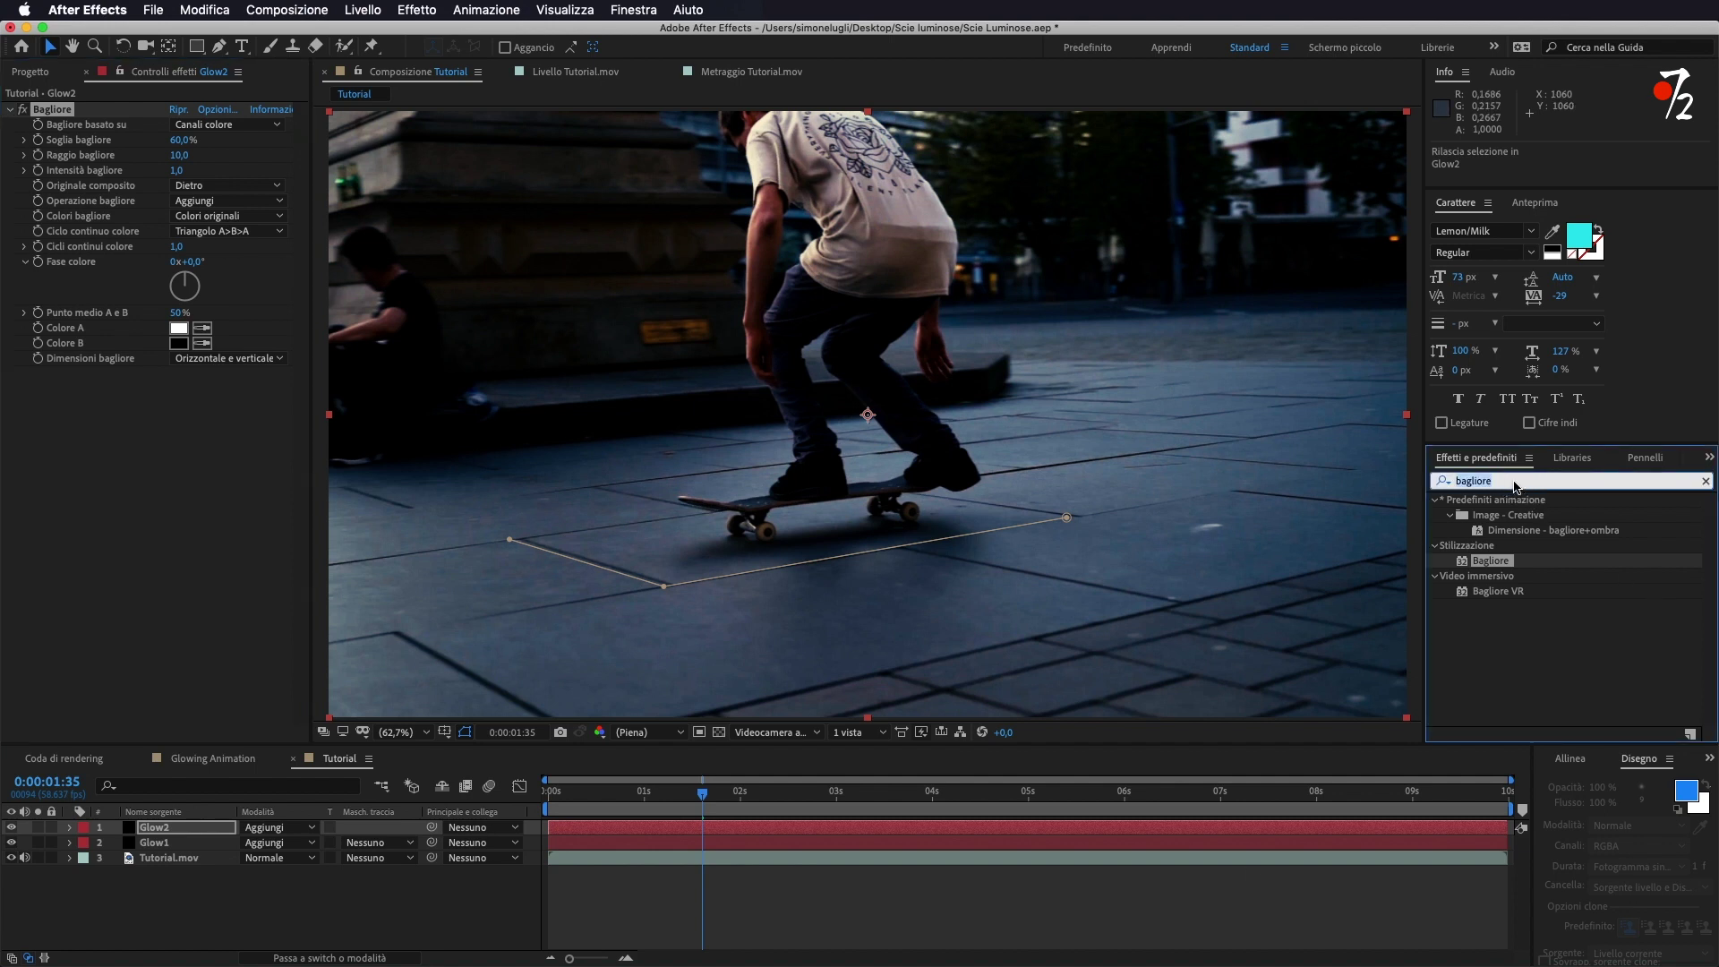
key("BackSpace")
left_click(1452, 656)
scroll(1609, 622, "down", 5)
left_click(1488, 683)
left_click_drag(1490, 687, 625, 530)
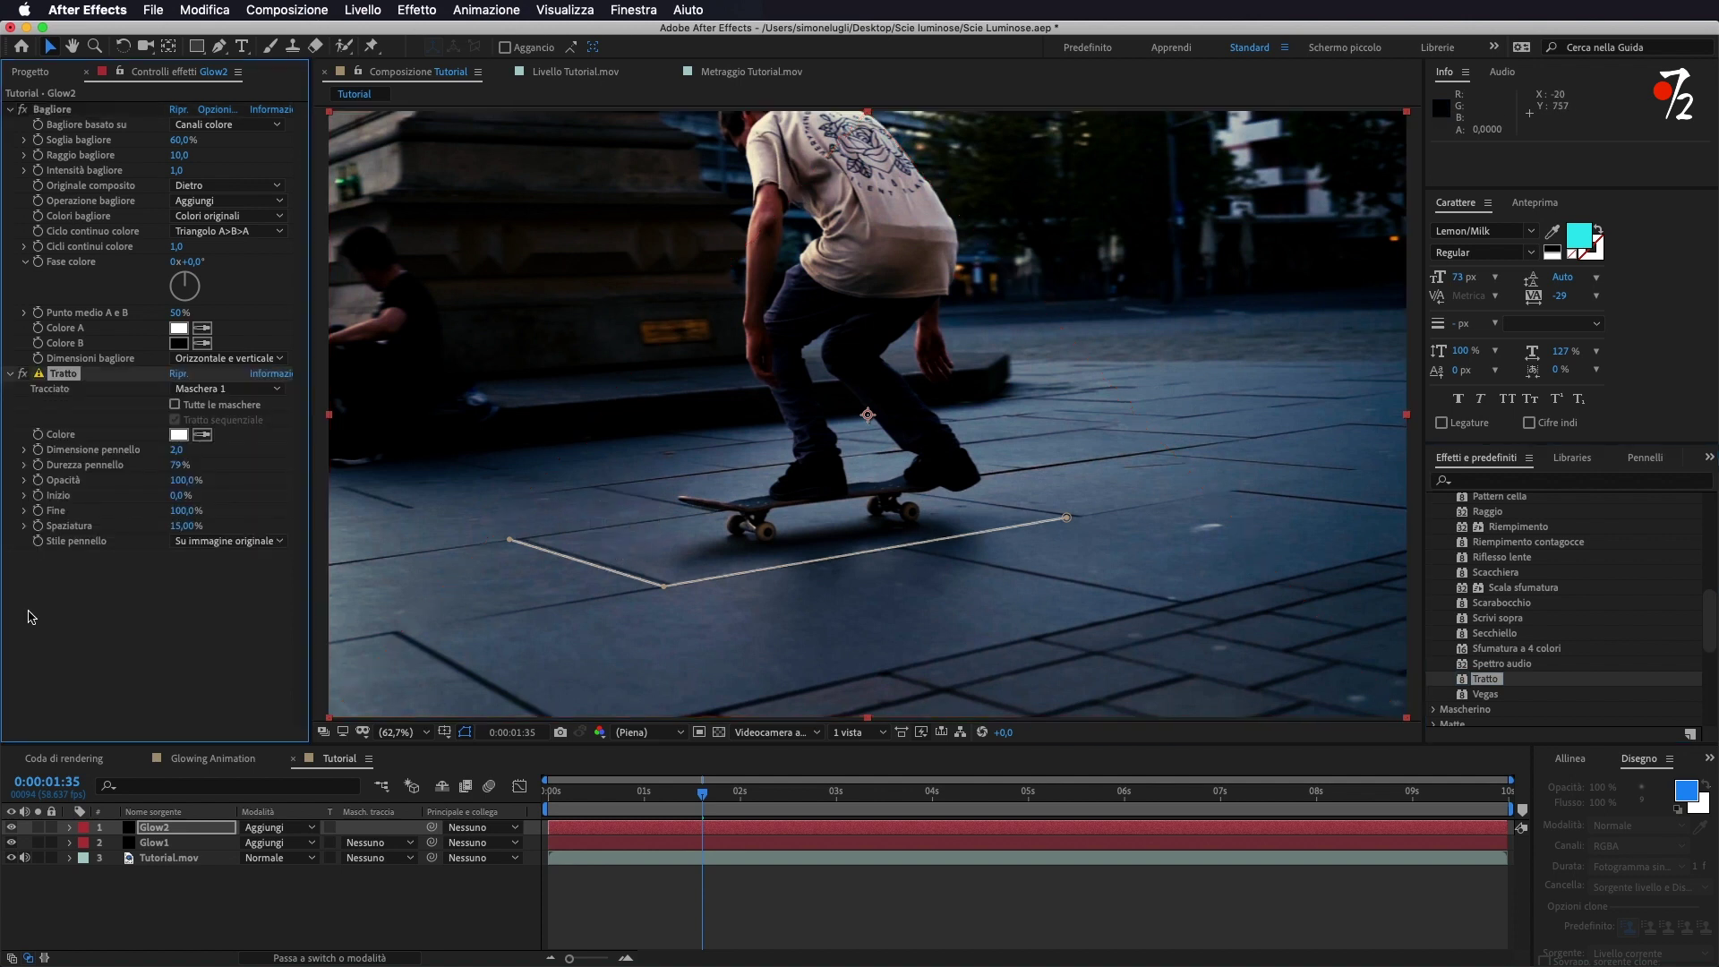
- Give the Tratto stroke a red colour and a brush size of 6,0, with the mask outline hidden in the composition view
left_click(178, 435)
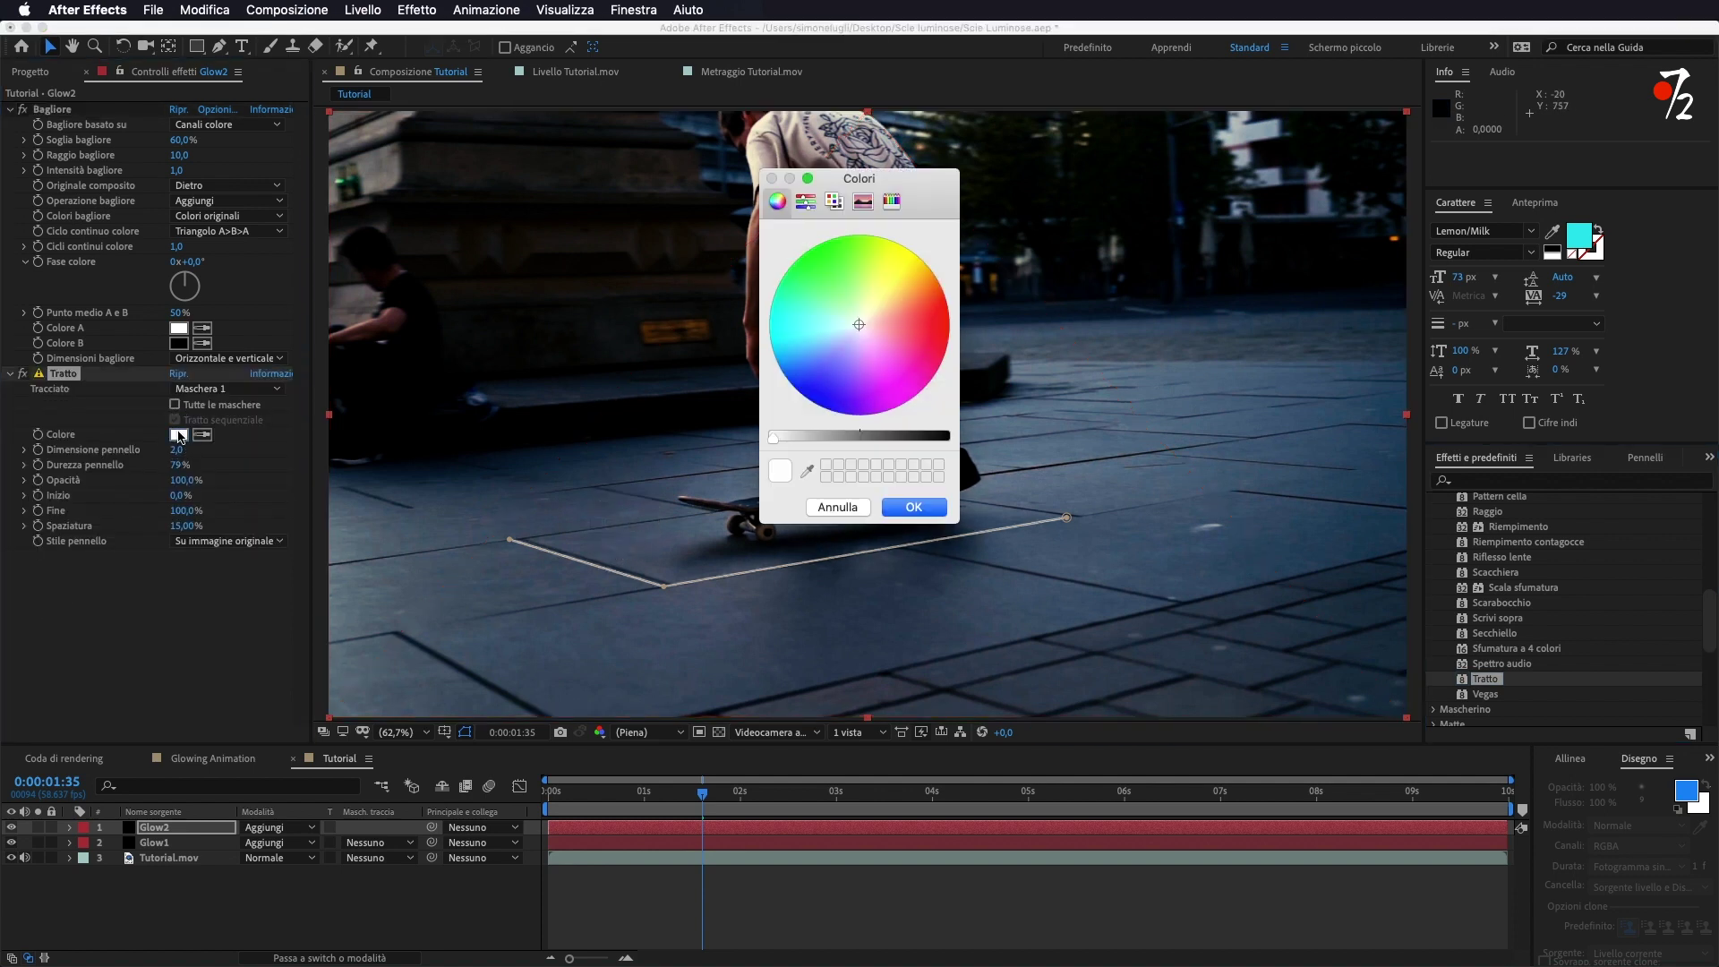
left_click_drag(828, 358, 803, 394)
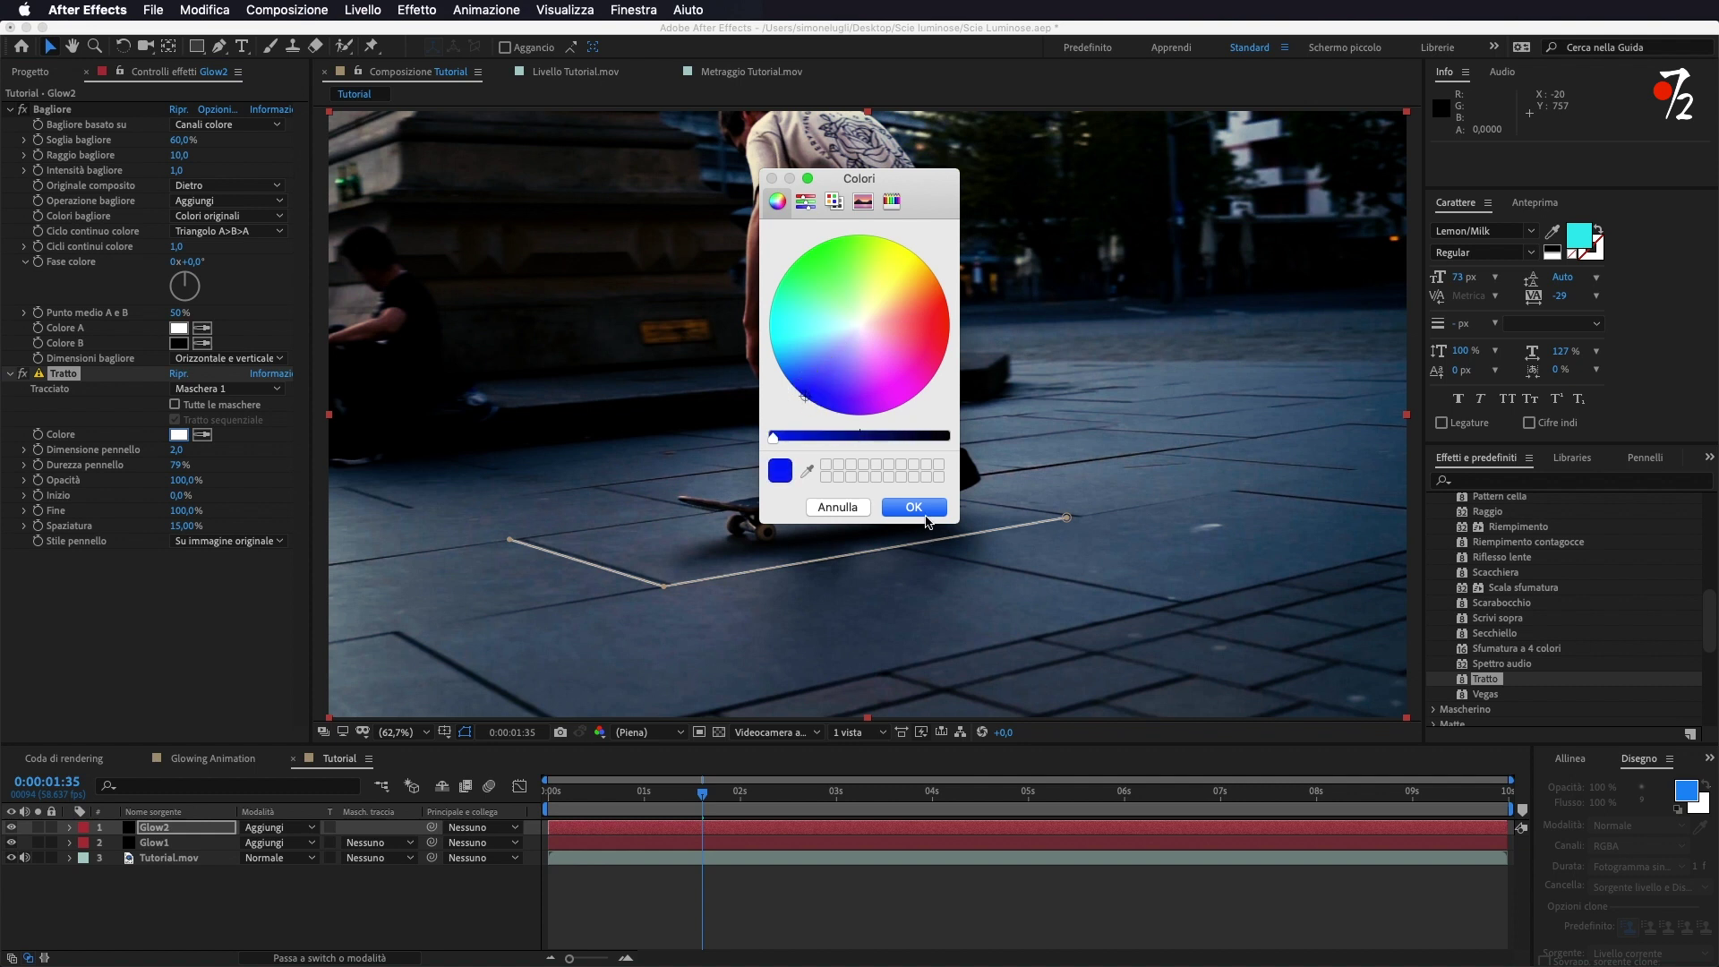
left_click_drag(883, 348, 949, 319)
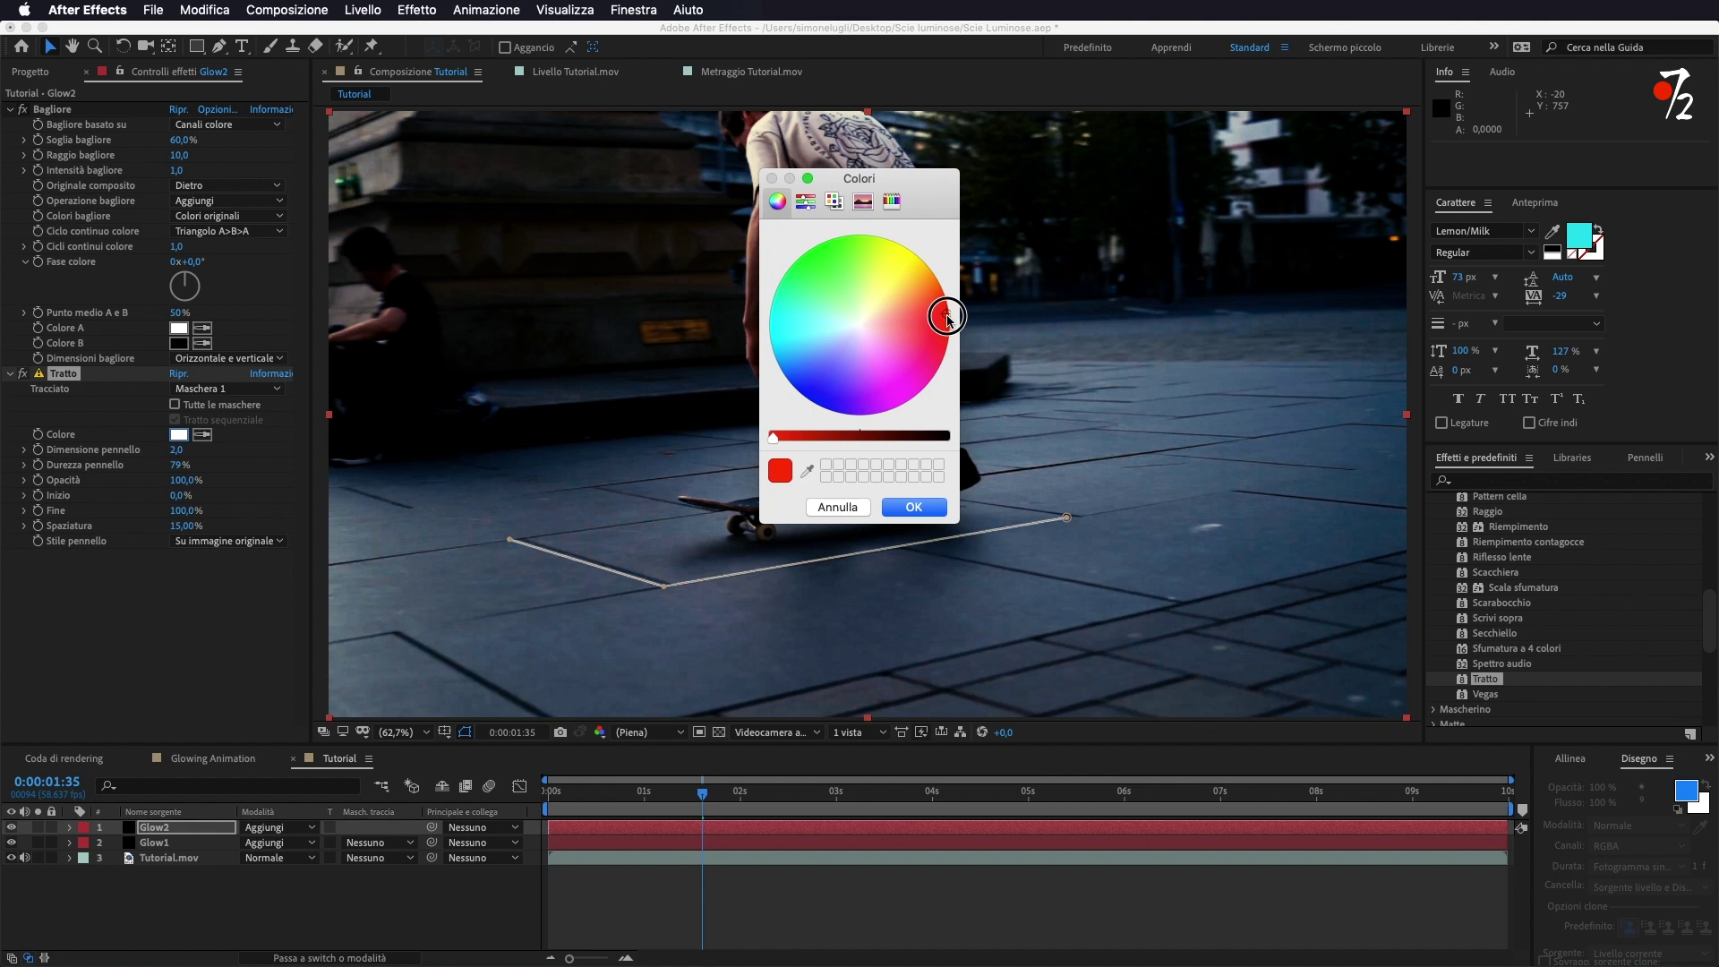
left_click(913, 507)
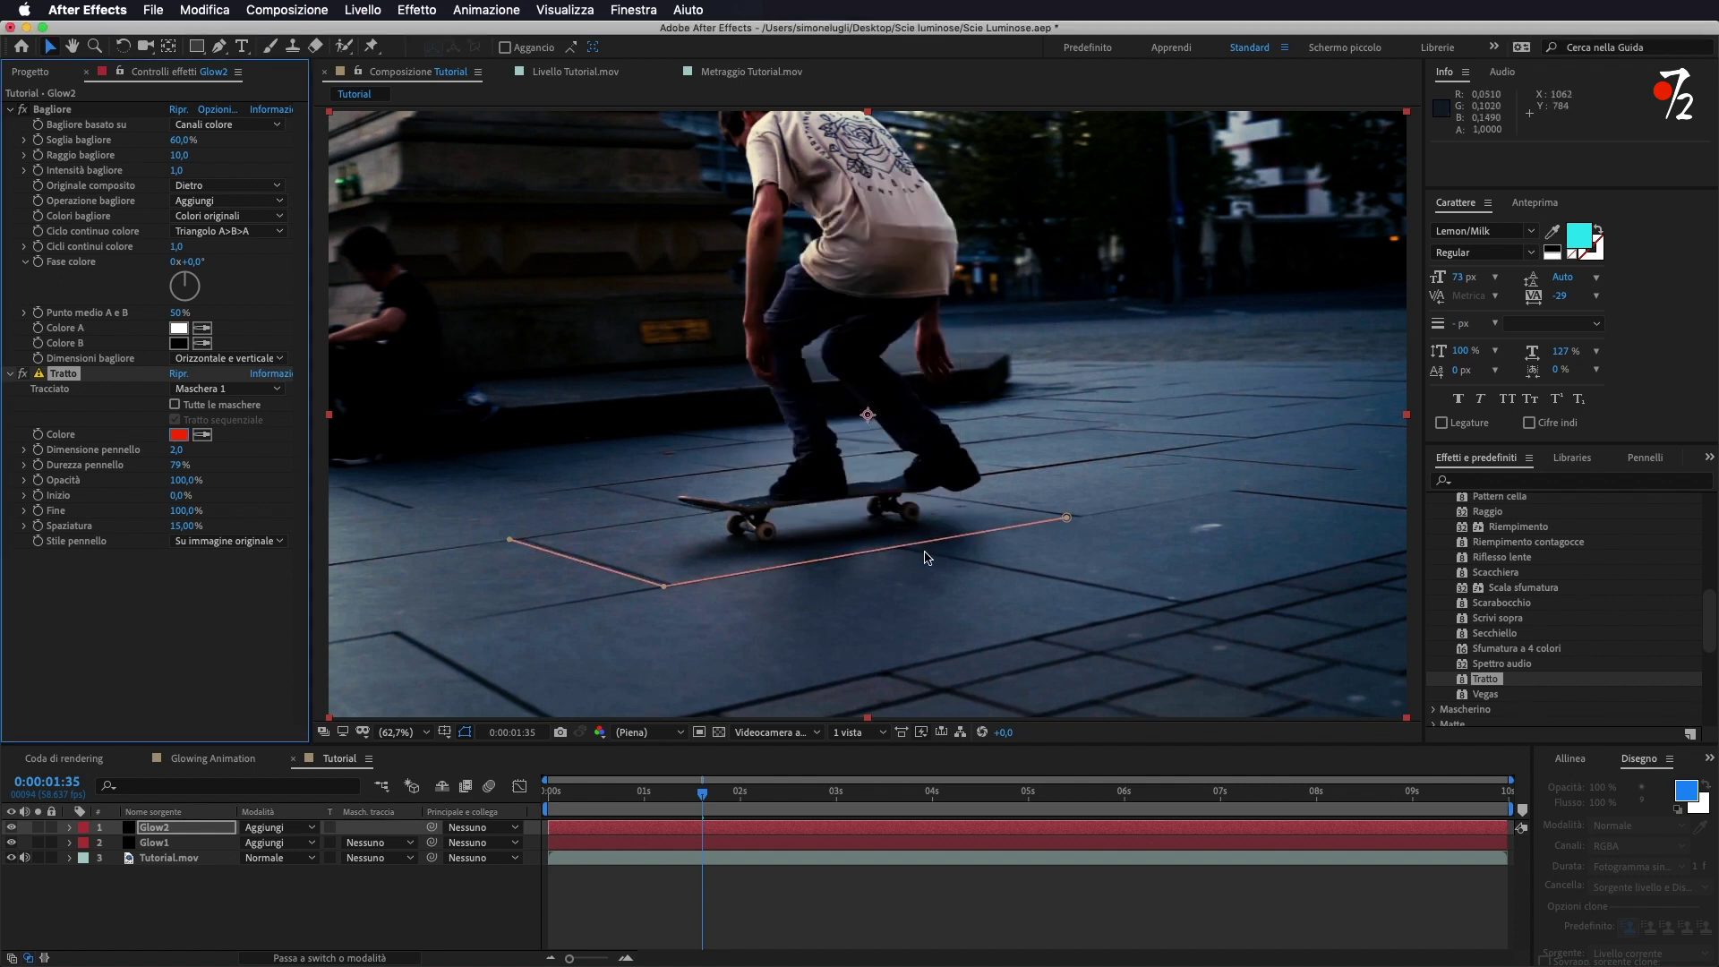
left_click(465, 732)
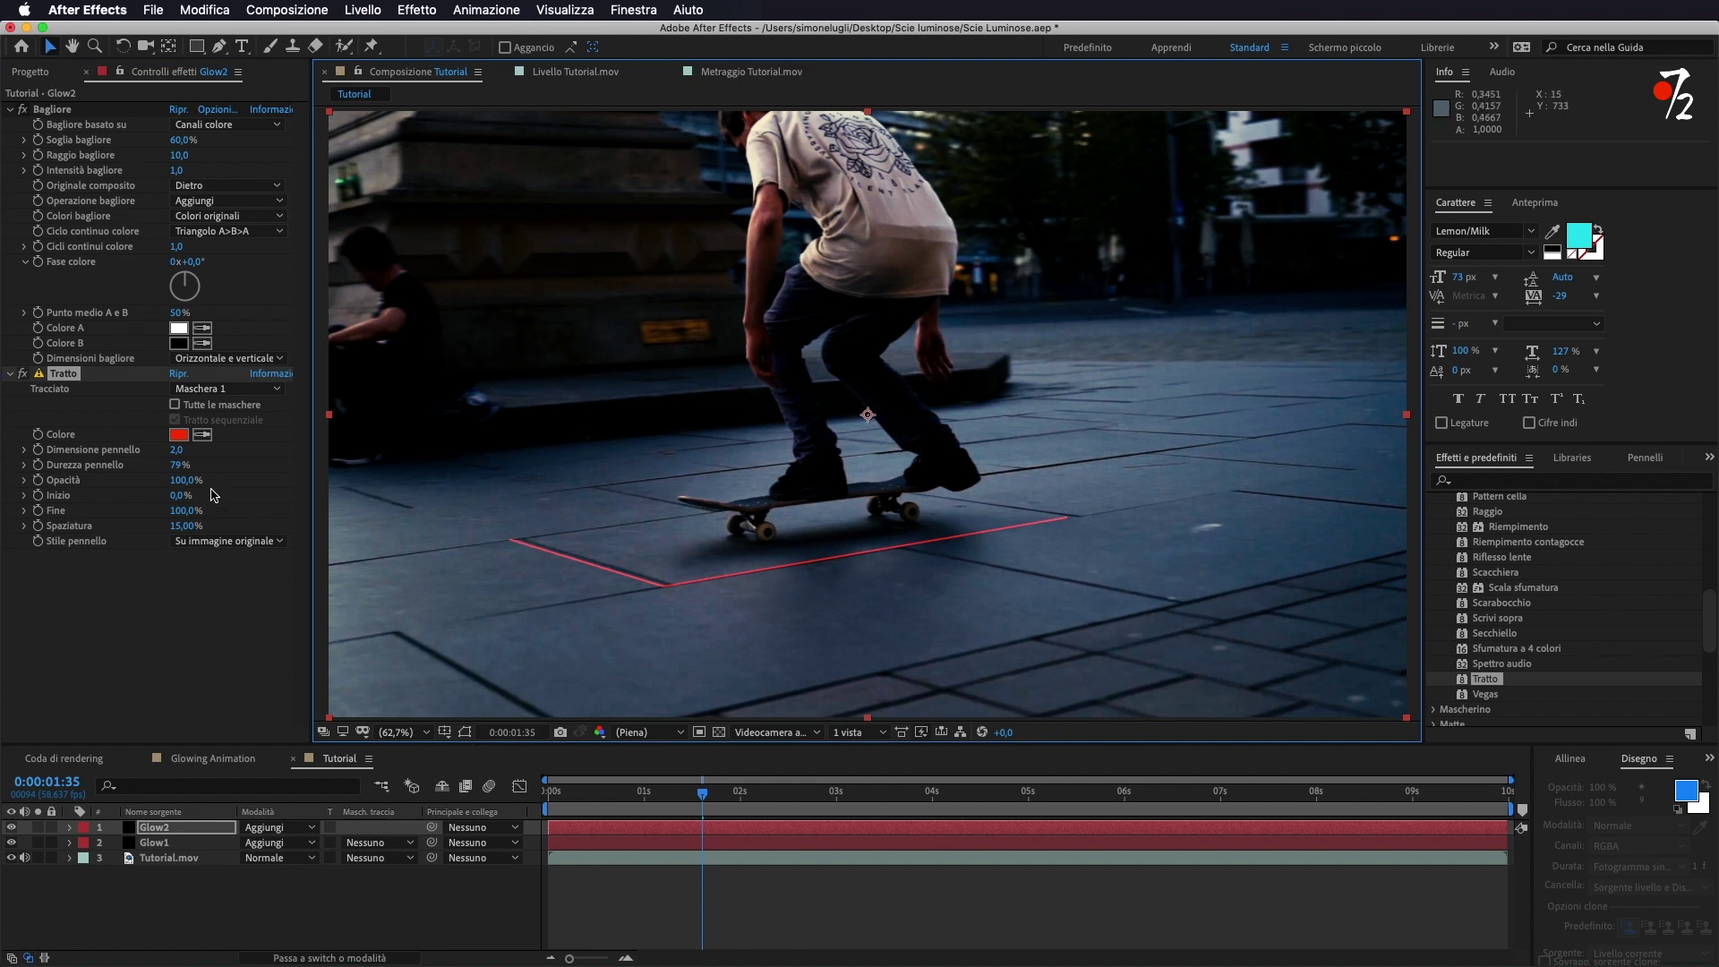
left_click_drag(173, 455, 211, 453)
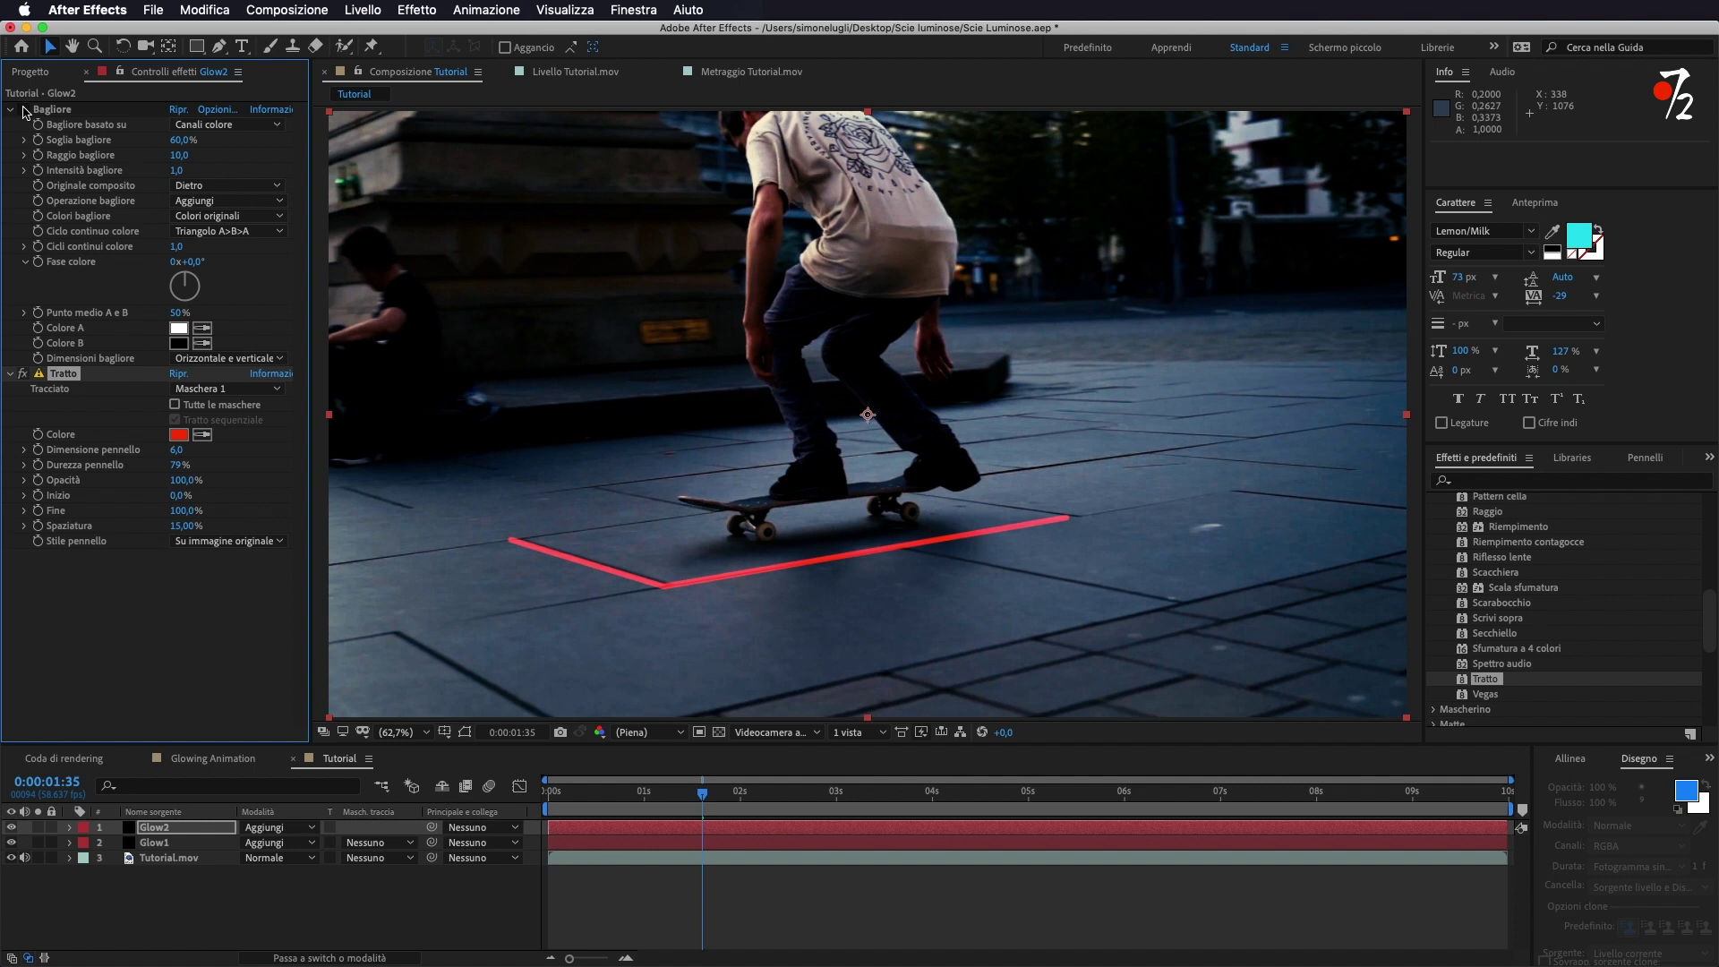
- Place Bagliore below Tratto in Glow2's effect order and set the glow threshold (Soglia bagliore) to 97,6%
left_click_drag(20, 111, 128, 374)
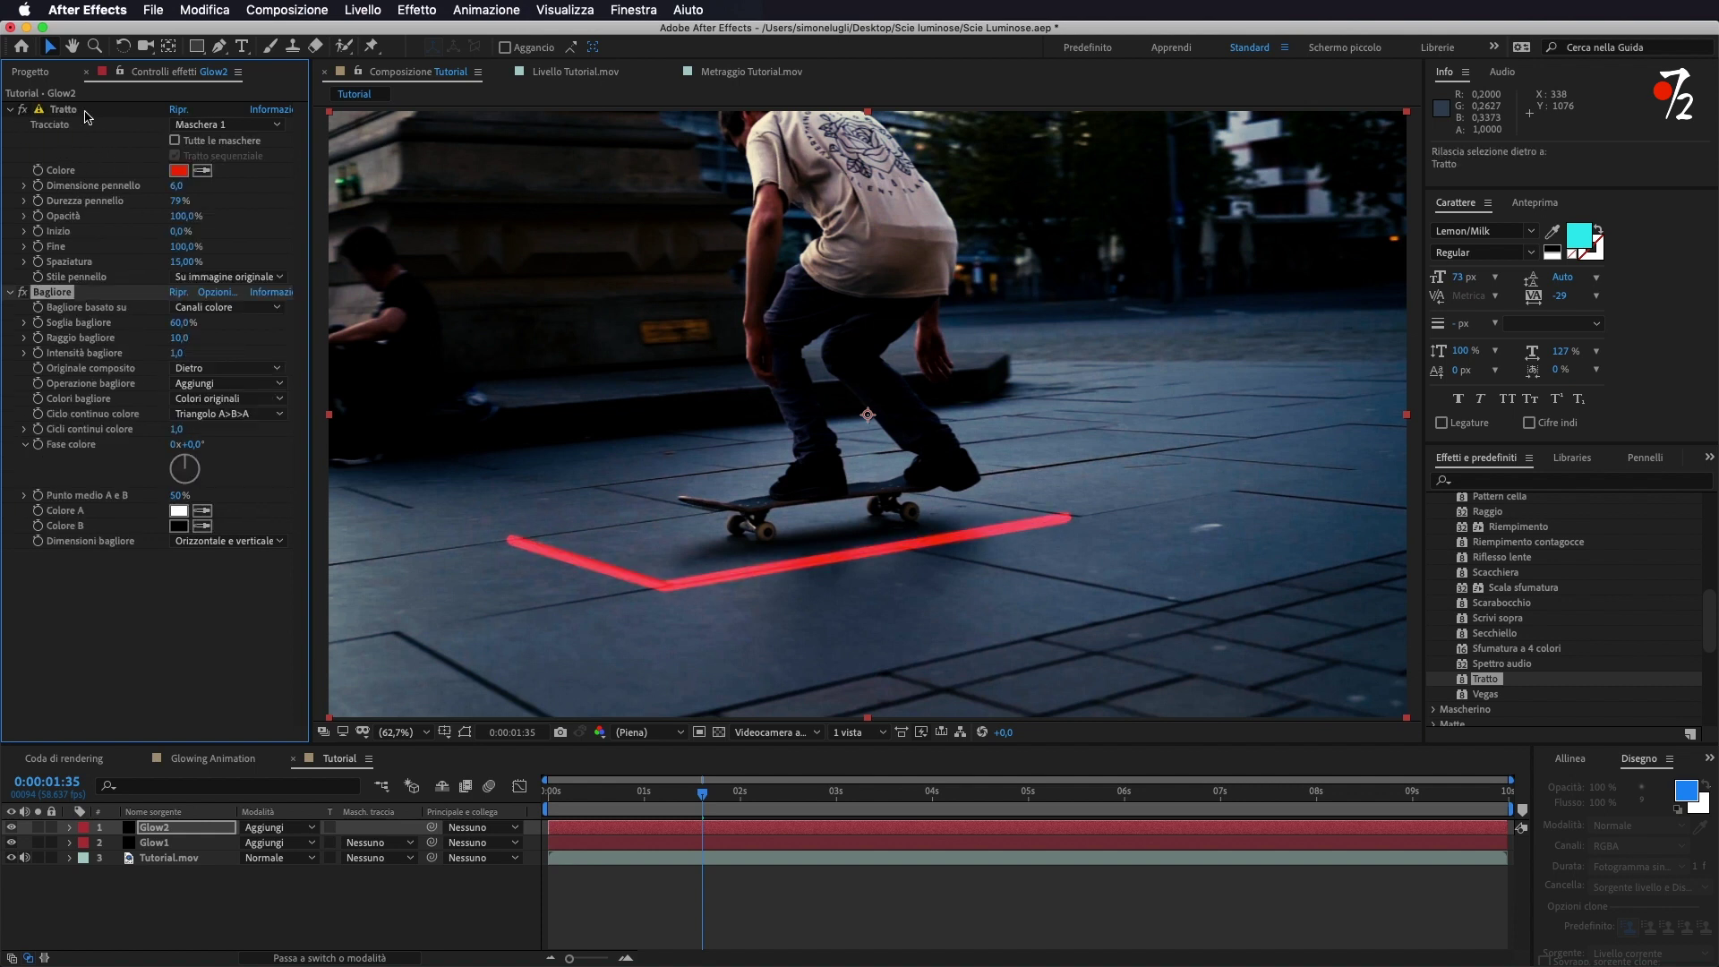
mouse_move(180, 323)
left_mouse_down()
mouse_move(146, 325)
mouse_move(265, 327)
left_mouse_up()
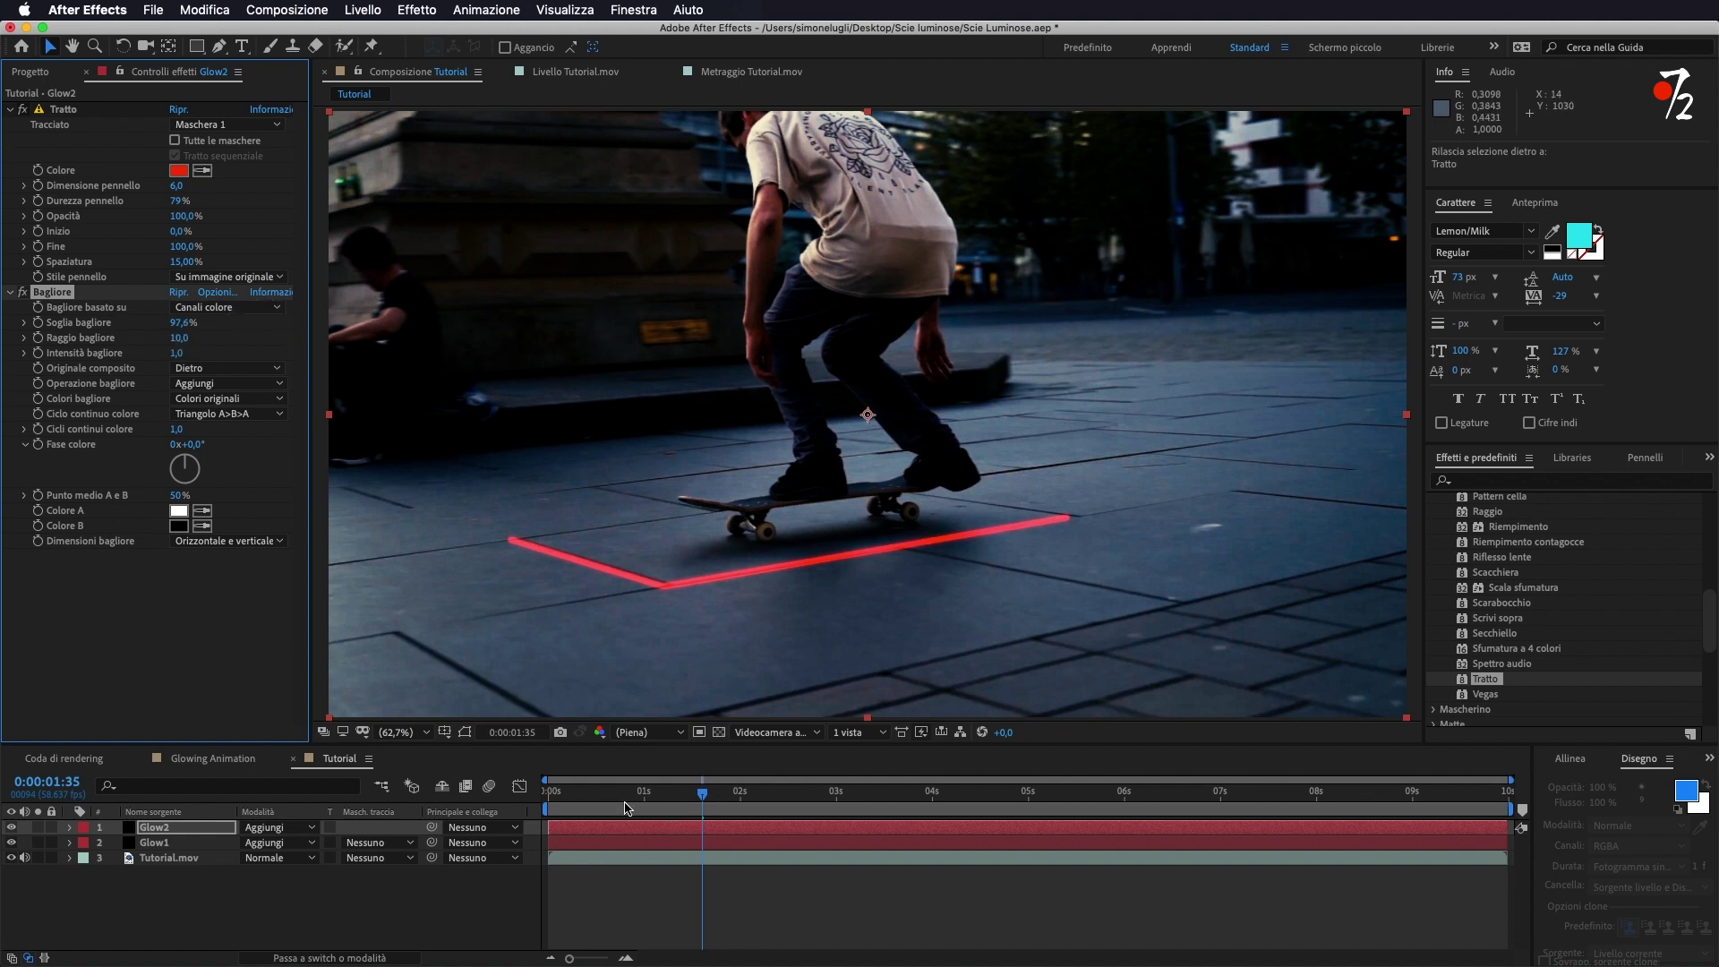
- At 0:00:01:25, enable keyframing for Tratto's Fine value on Glow2 and set it to 0,0%
left_click(70, 829)
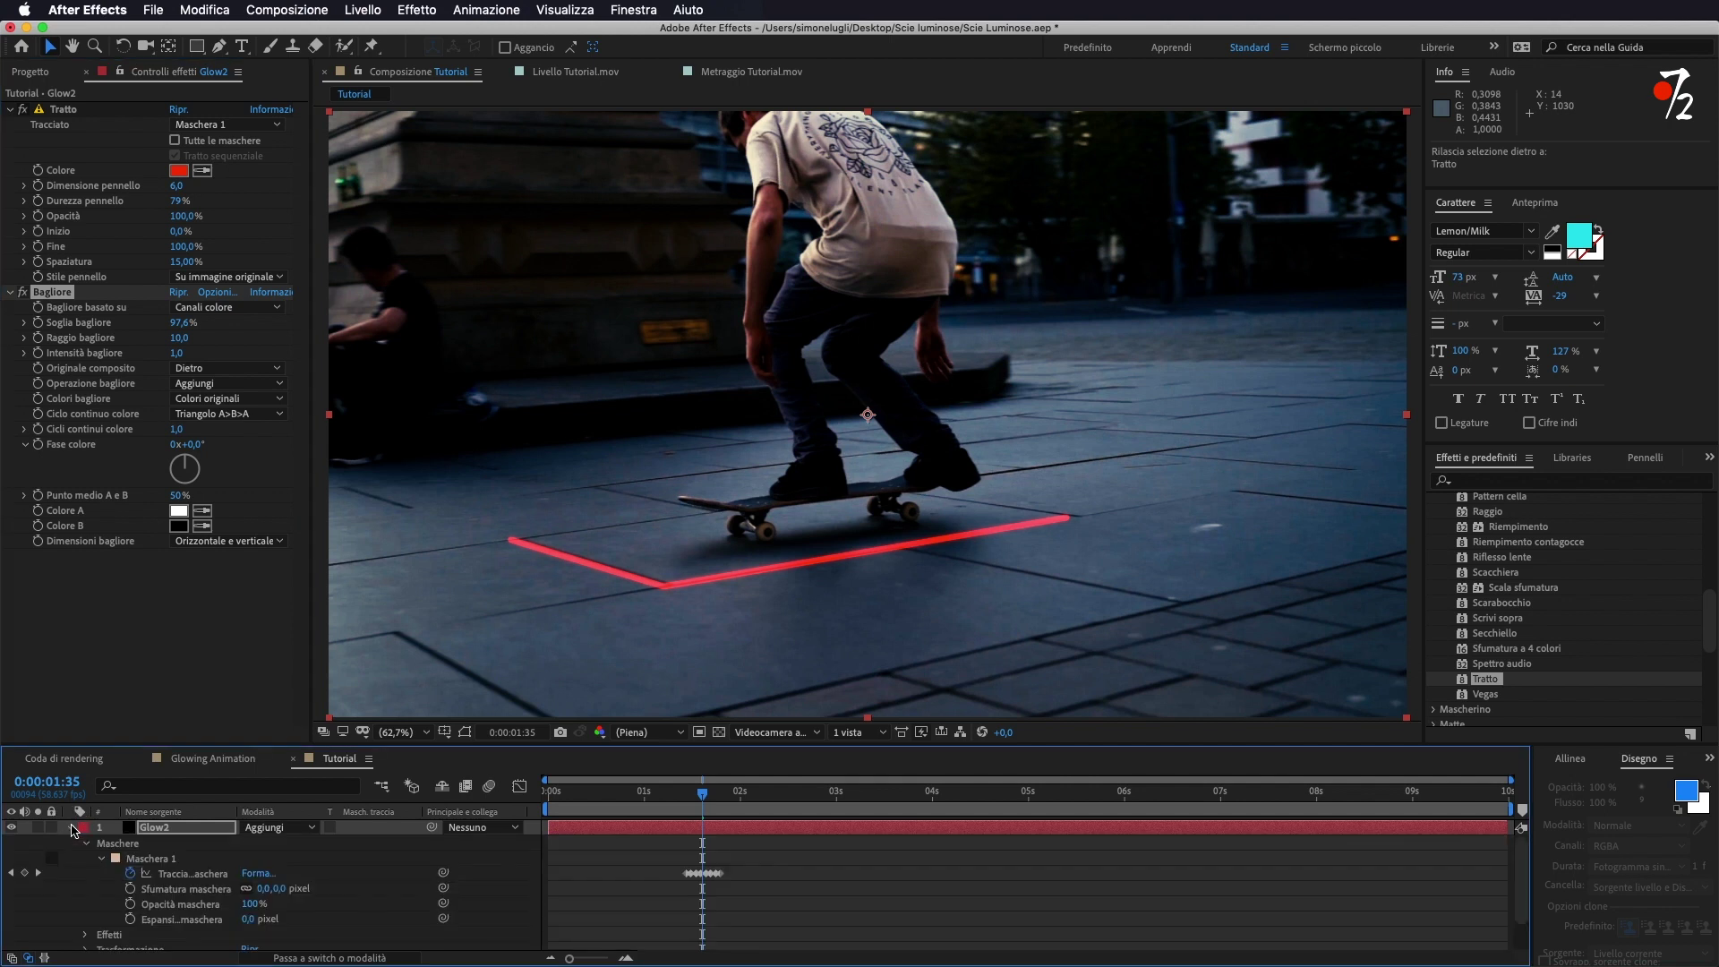
left_click_drag(699, 800, 683, 802)
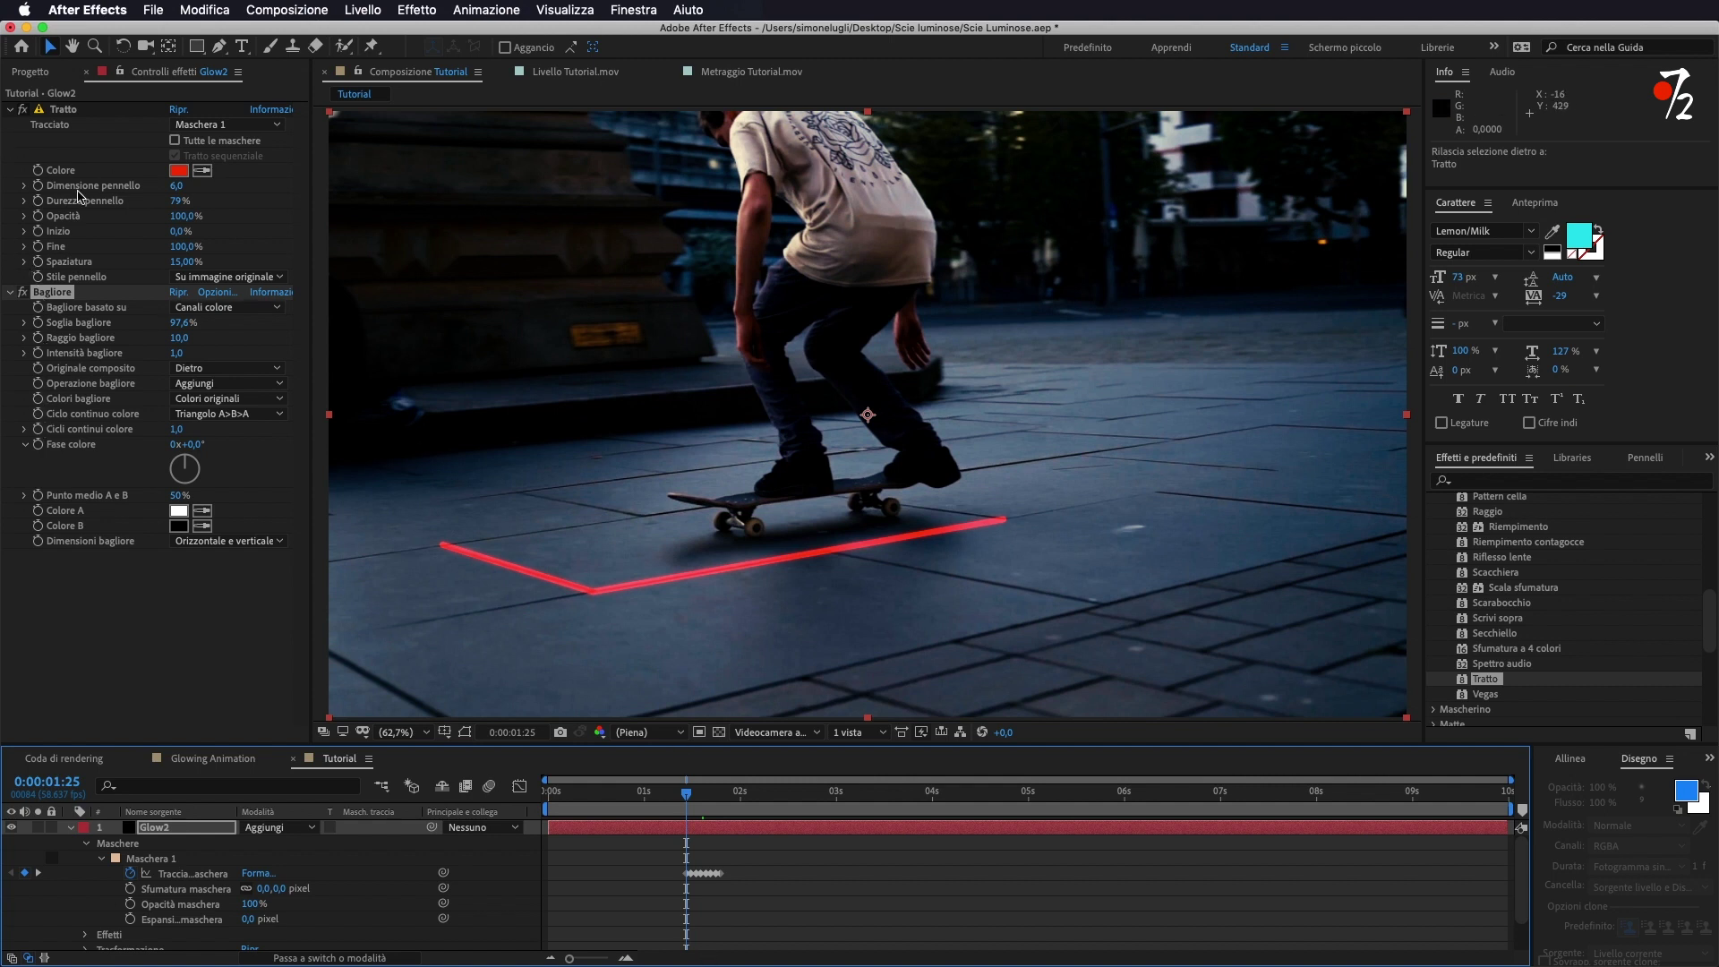
left_click(67, 108)
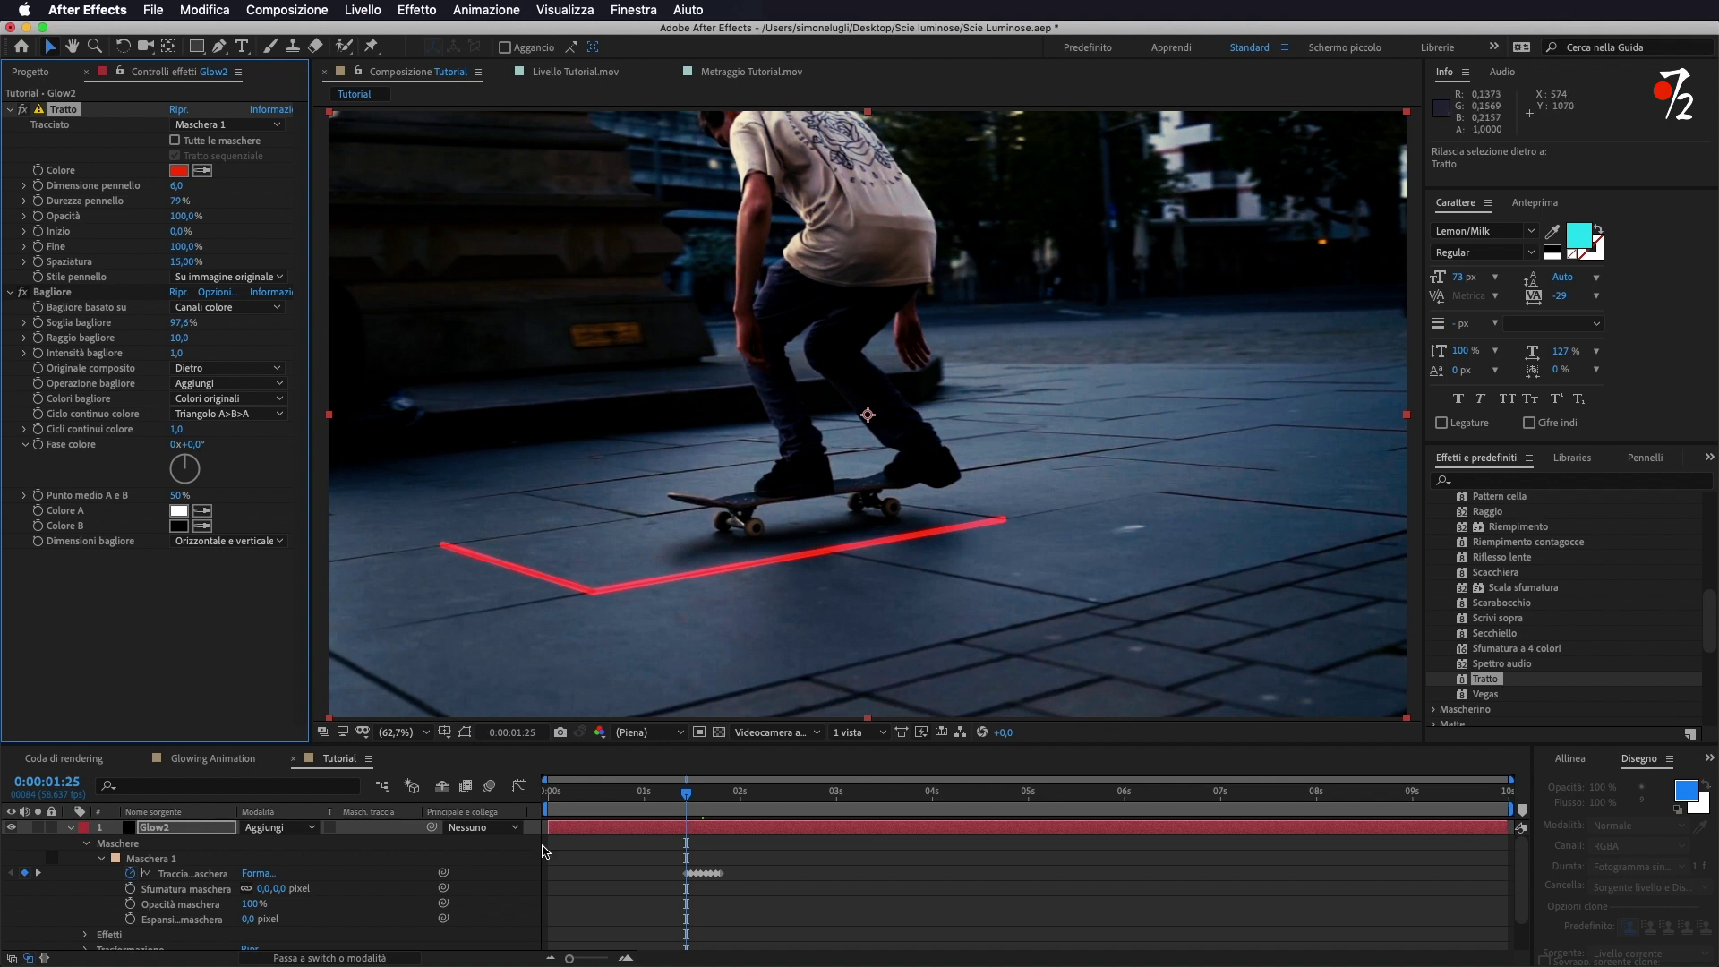
left_click_drag(569, 958, 598, 958)
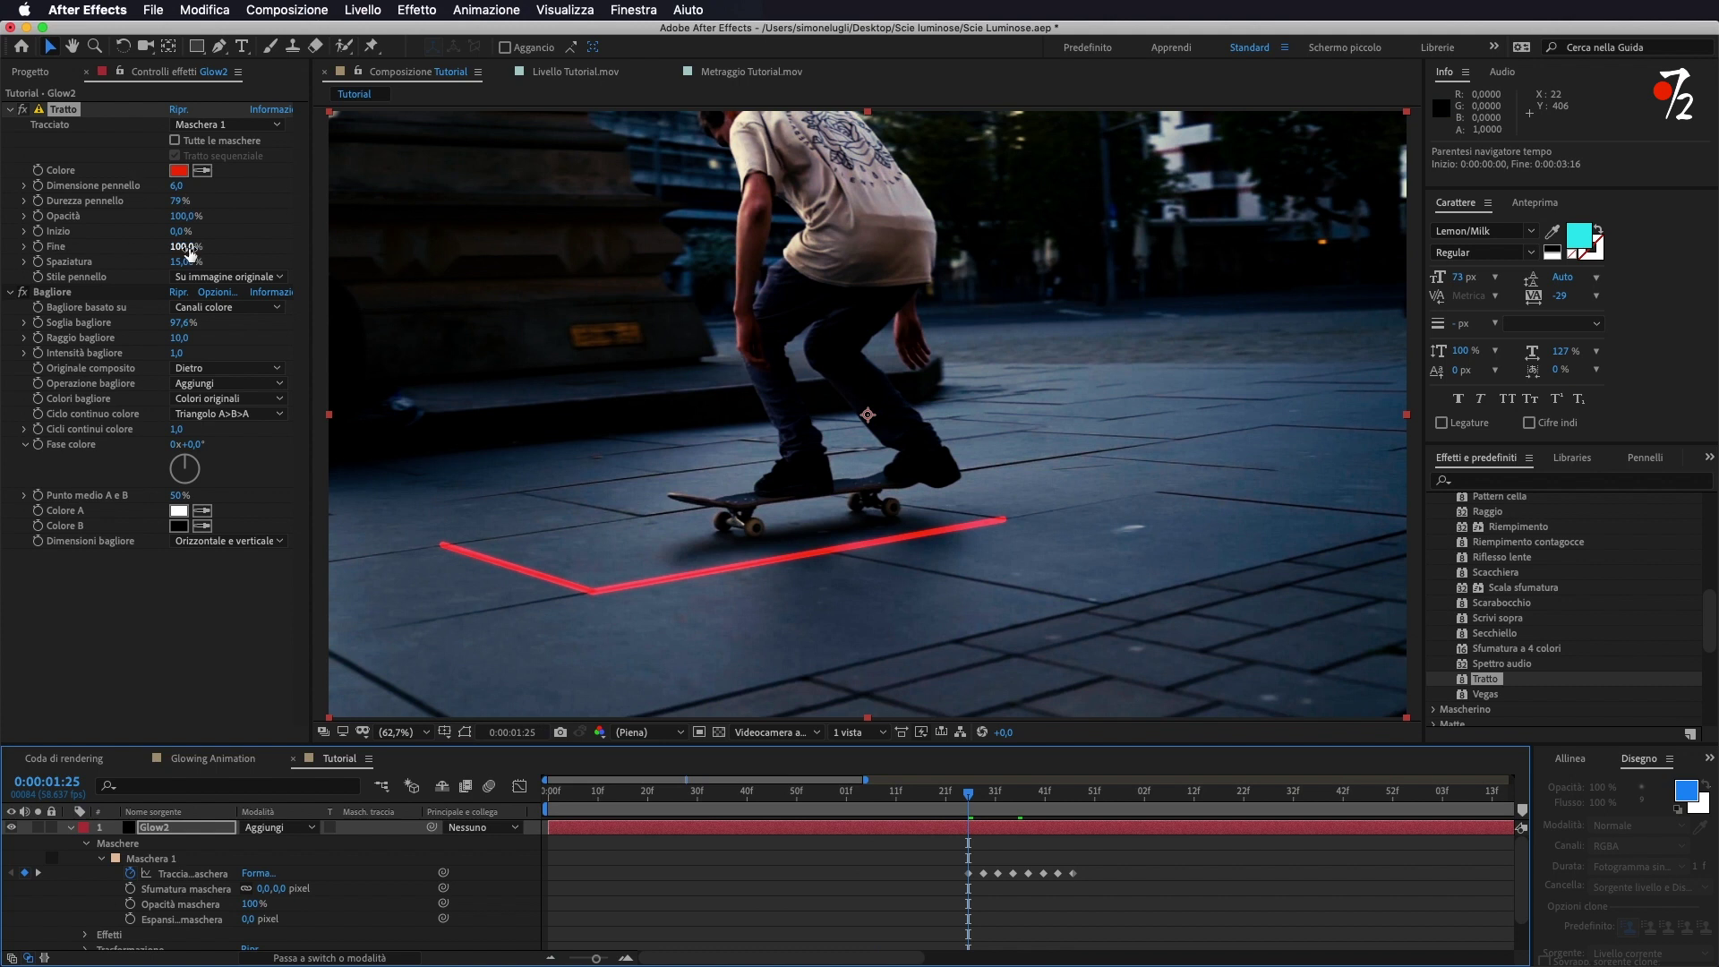
mouse_move(185, 249)
left_mouse_down()
mouse_move(45, 247)
mouse_move(4, 289)
left_mouse_up()
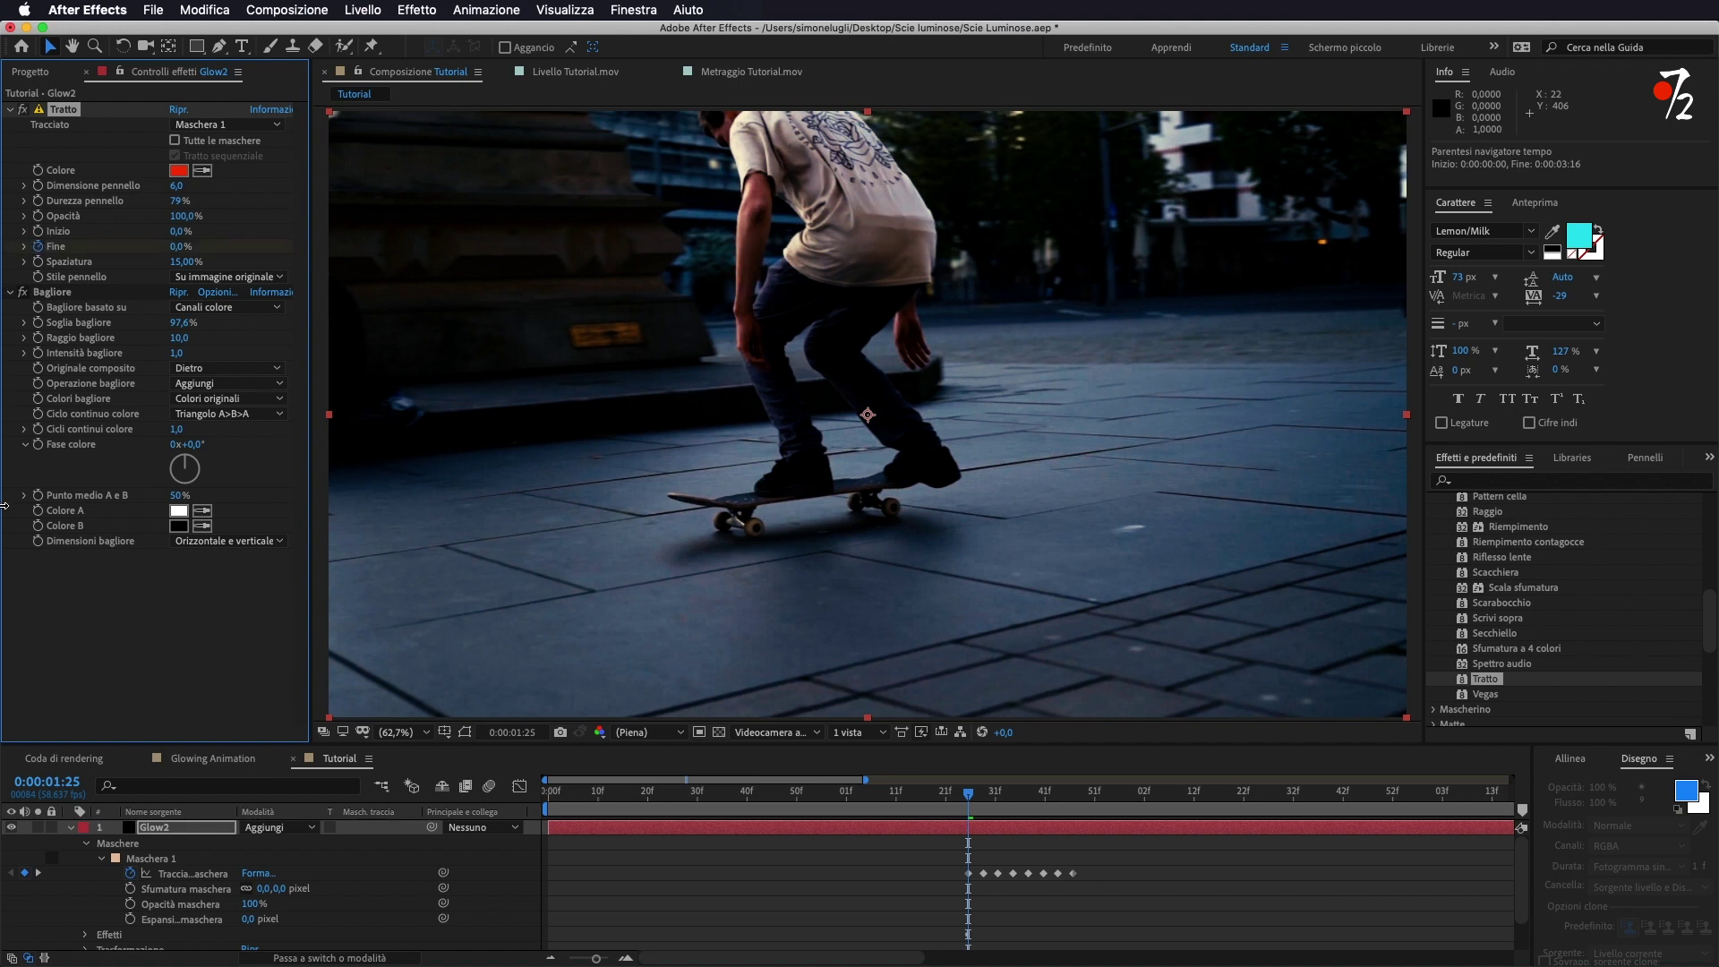
- At 0:00:01:43, set Tratto's Fine to 100,0% and preview the stroke animation from 0:00:01:25
left_click_drag(968, 794, 1062, 812)
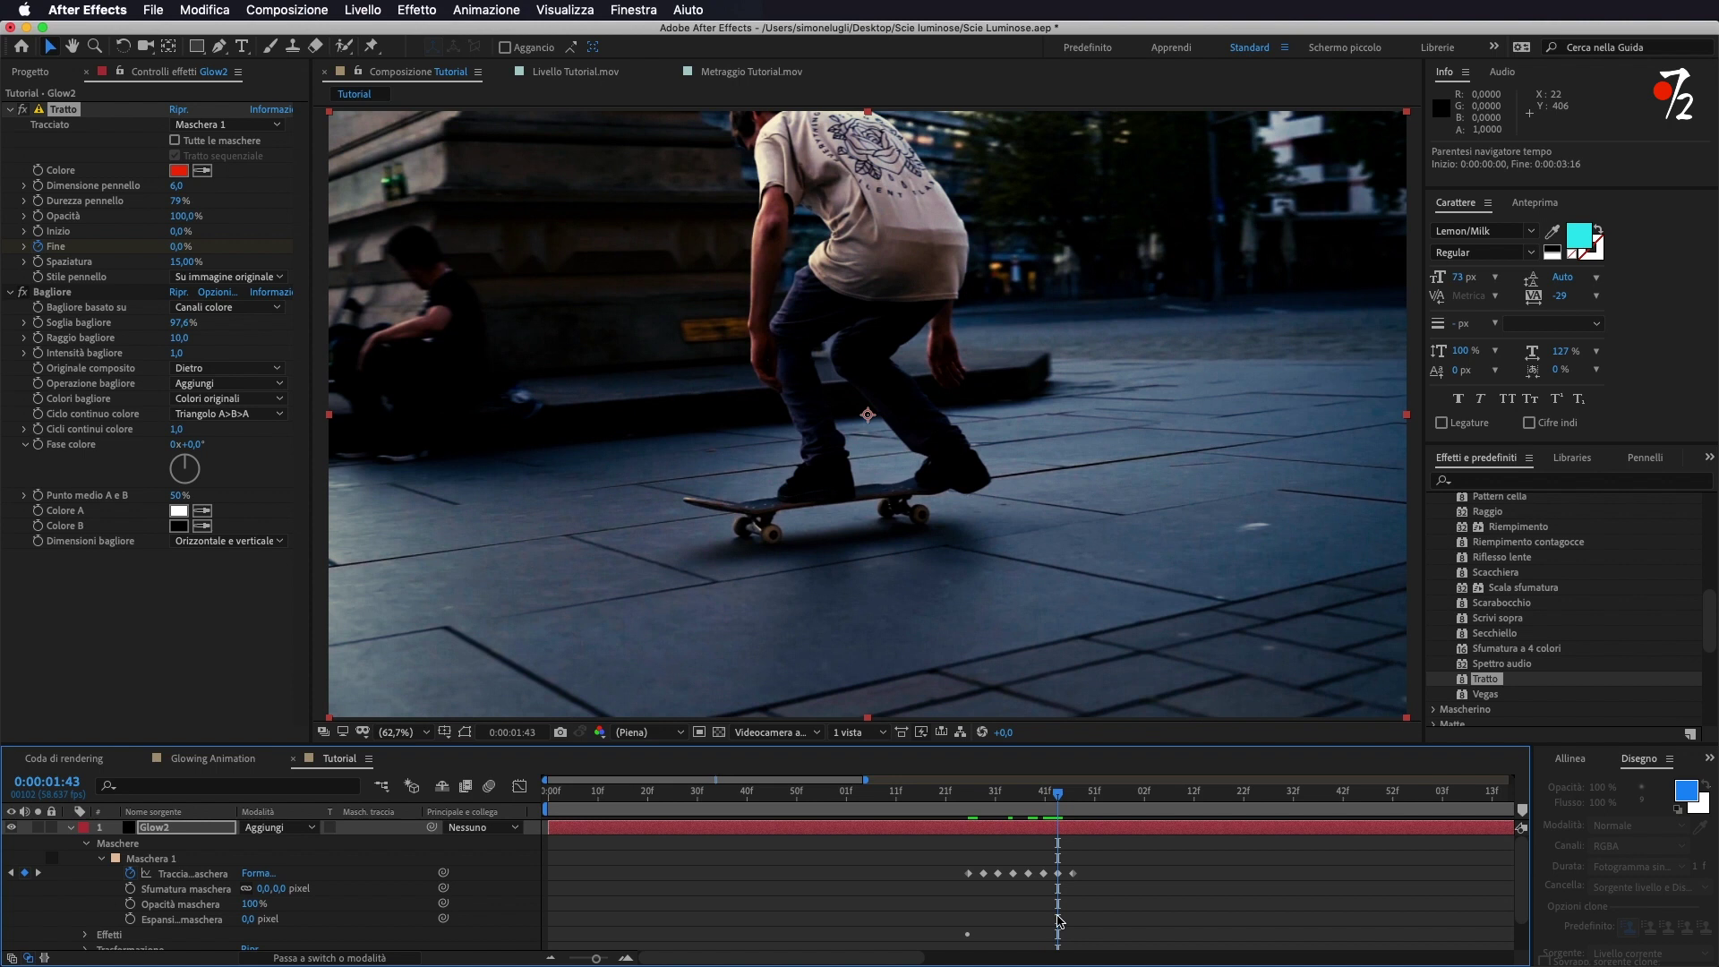
left_click_drag(180, 246, 372, 255)
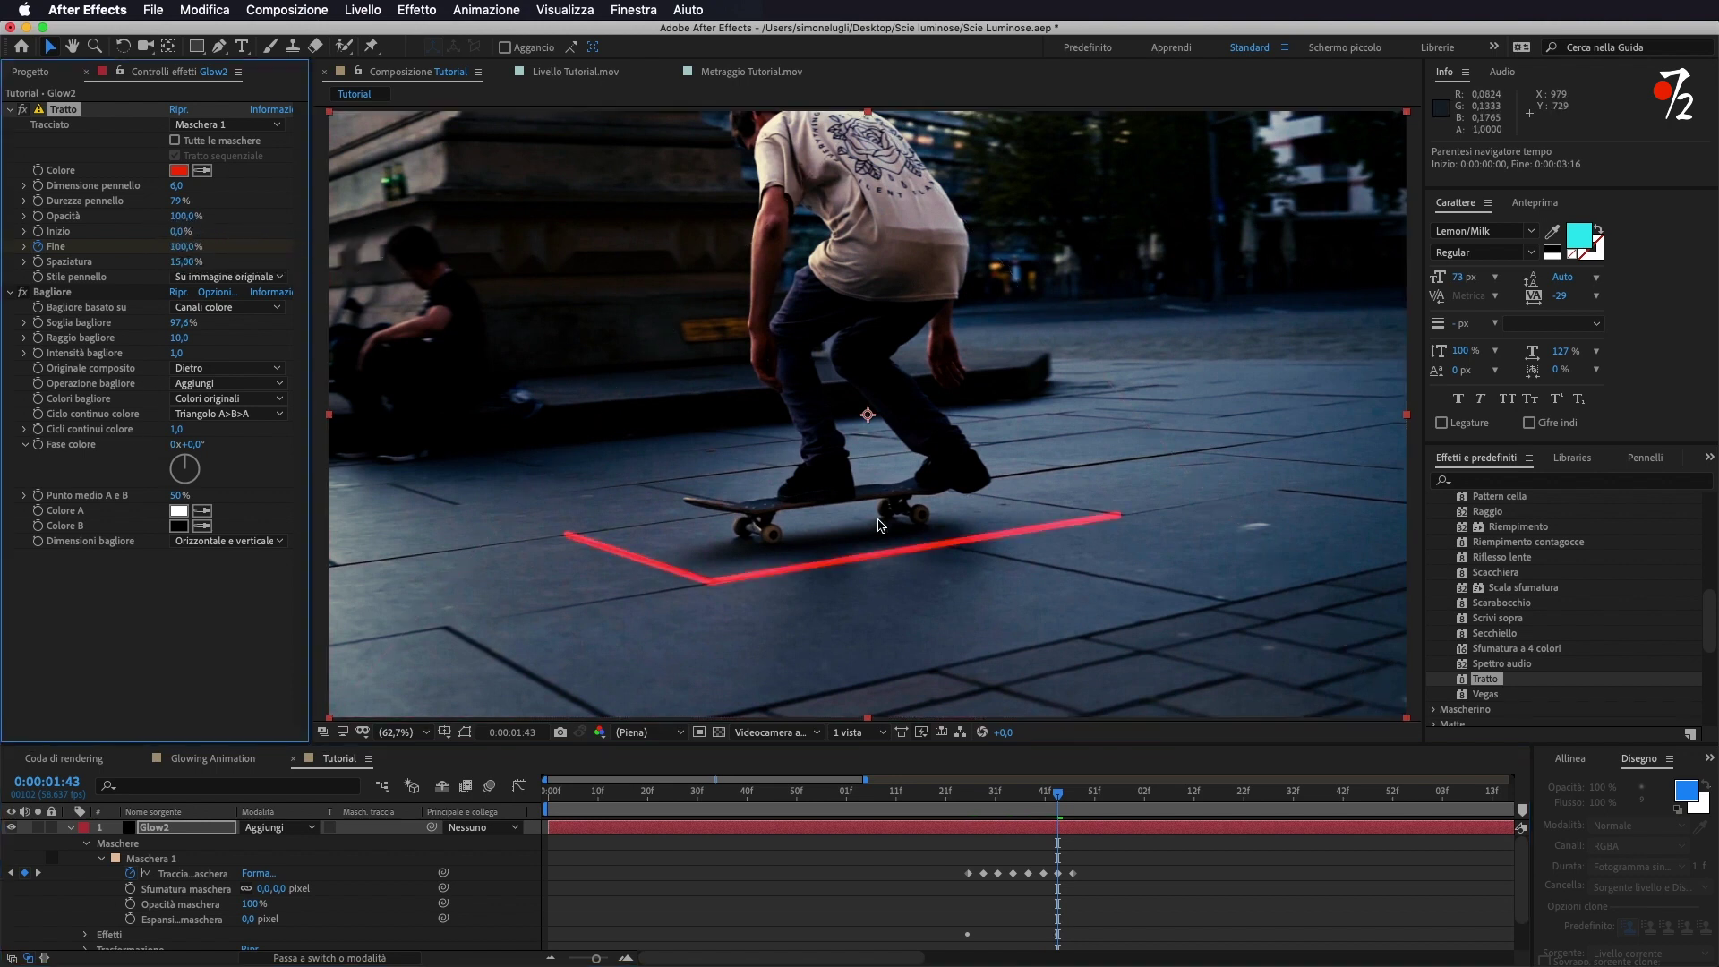
left_click_drag(1058, 795, 970, 797)
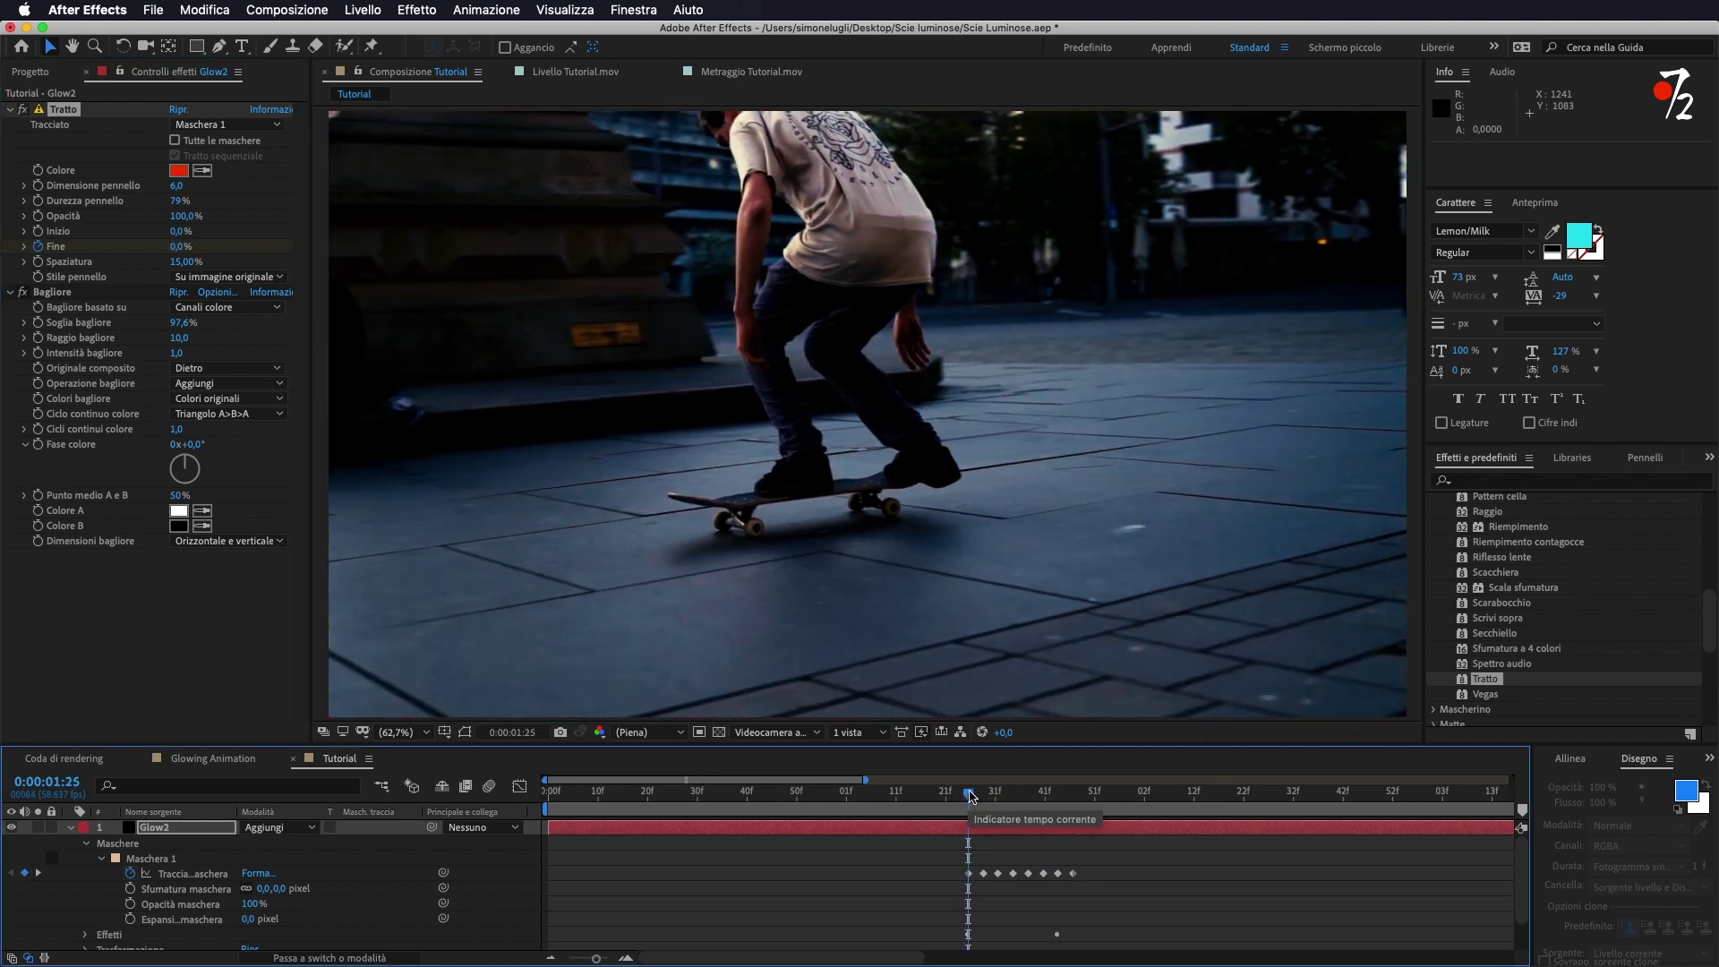
key("space")
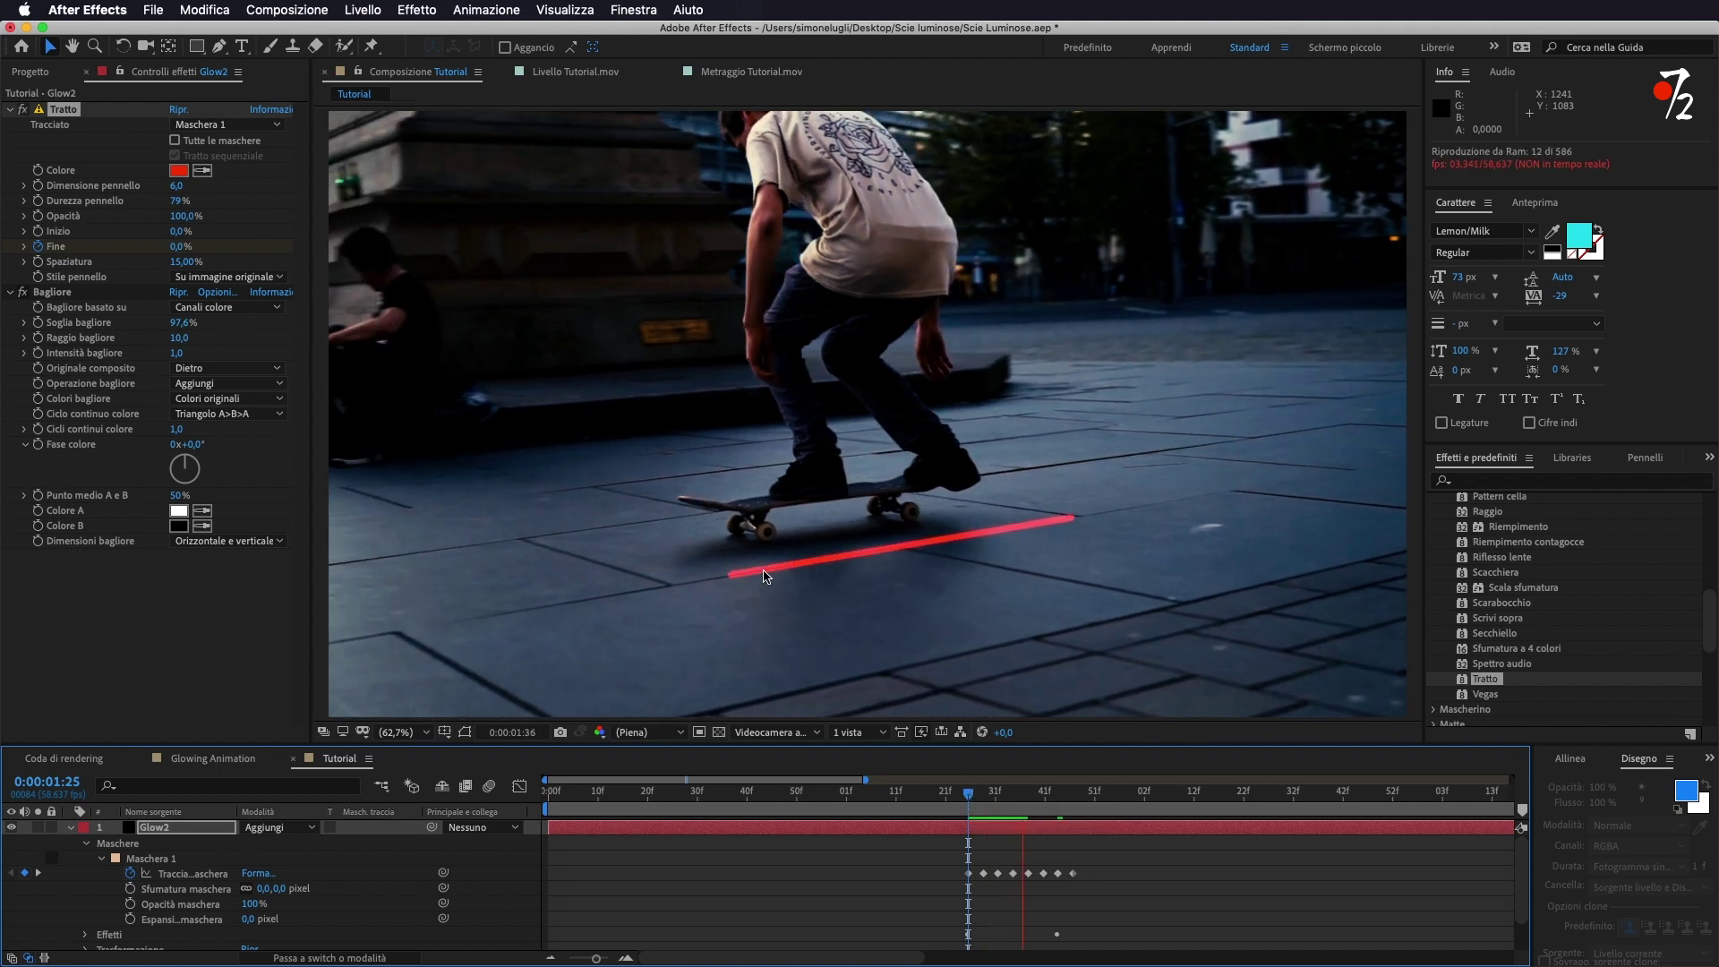
- At 0:00:01:28, add an Inizio keyframe of 0,0% to the Tratto effect
left_click_drag(993, 796, 986, 800)
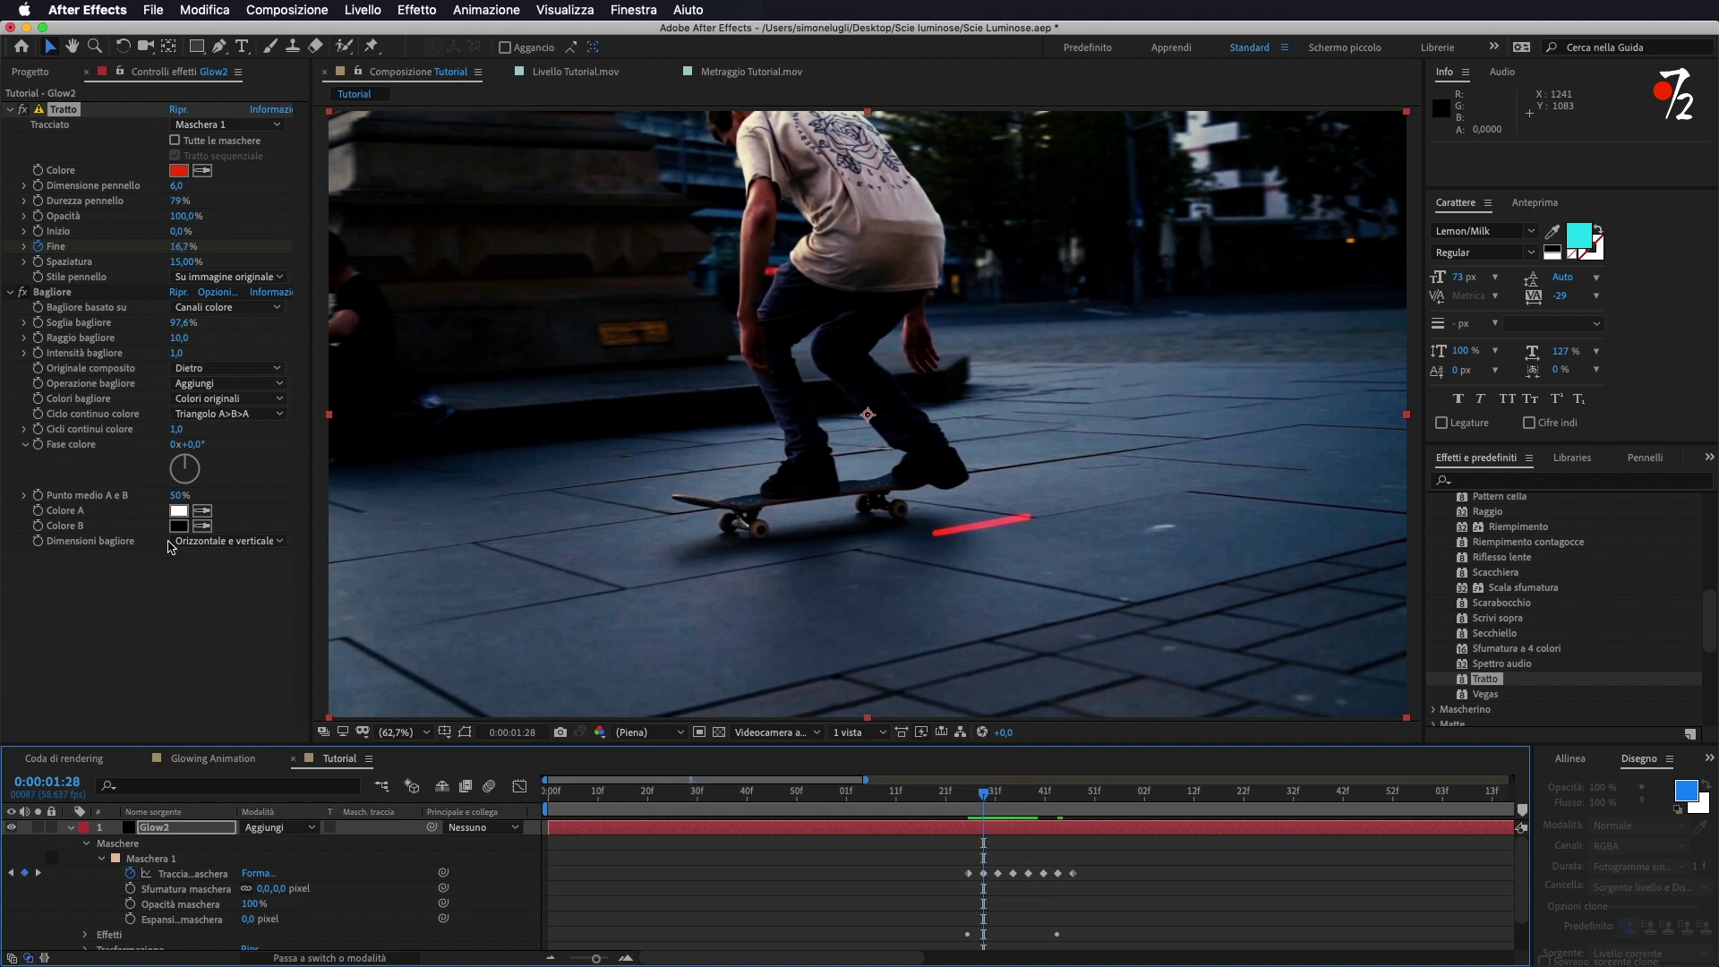
left_click(38, 233)
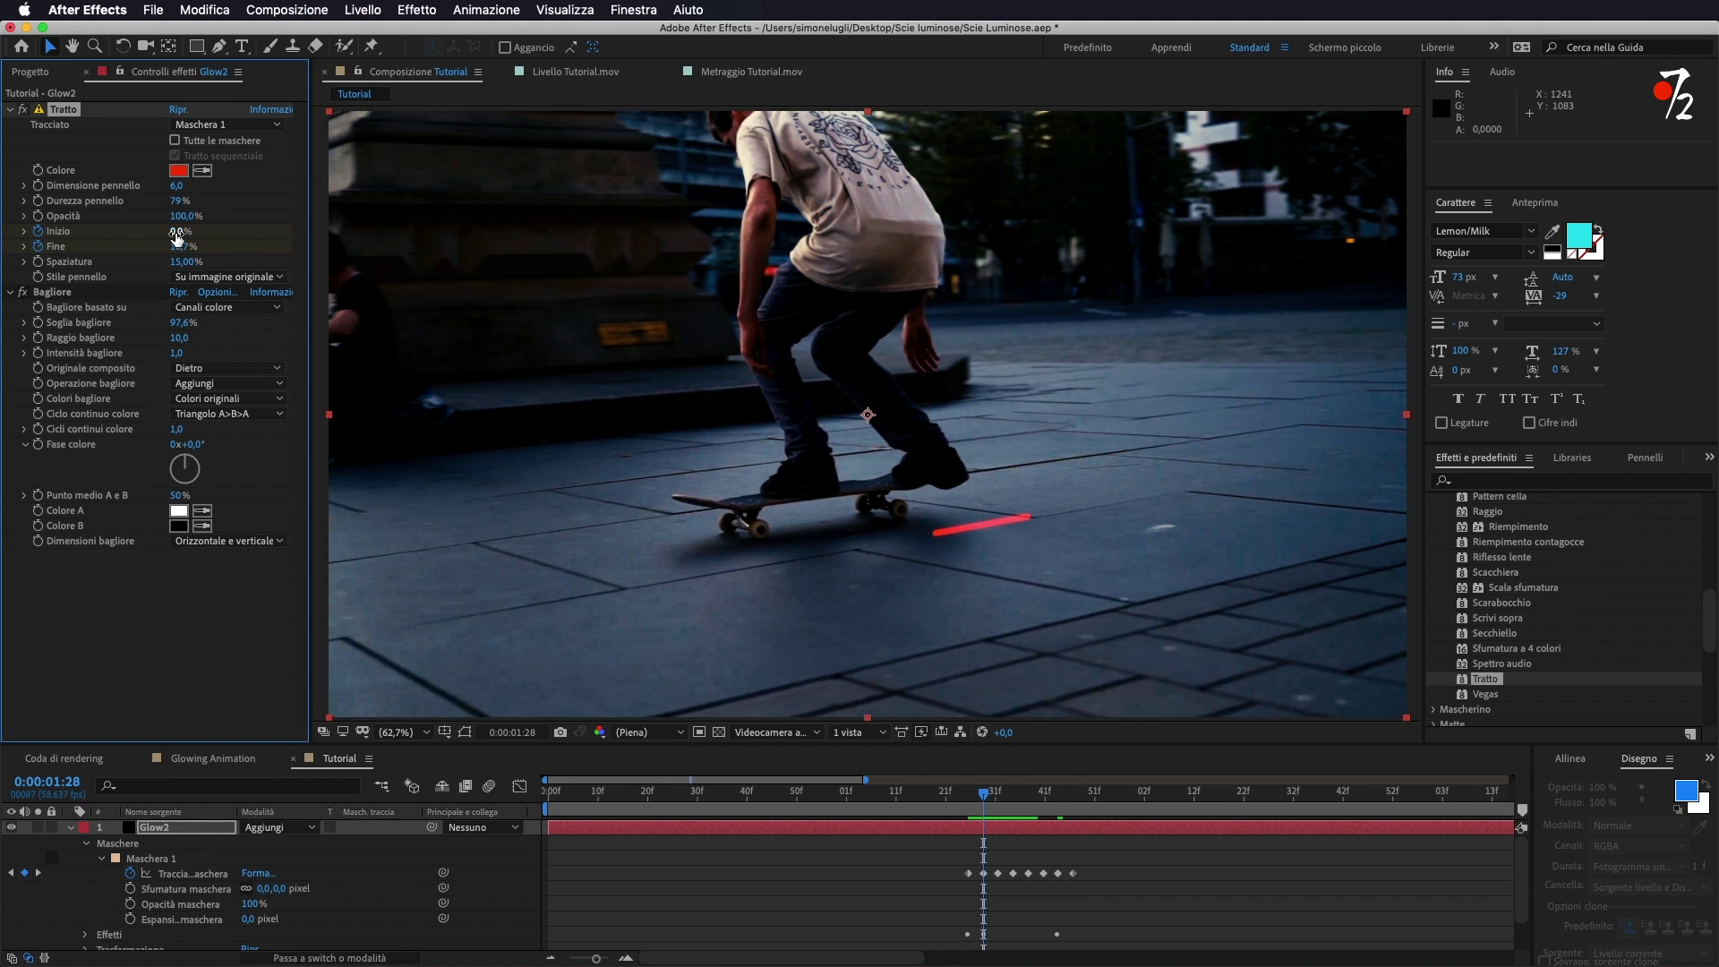
- At 0:00:01:46, set Tratto's Inizio to 100,0% on Glow2 and preview the stroke animation from 0:00:01:23
left_click_drag(987, 796, 1074, 804)
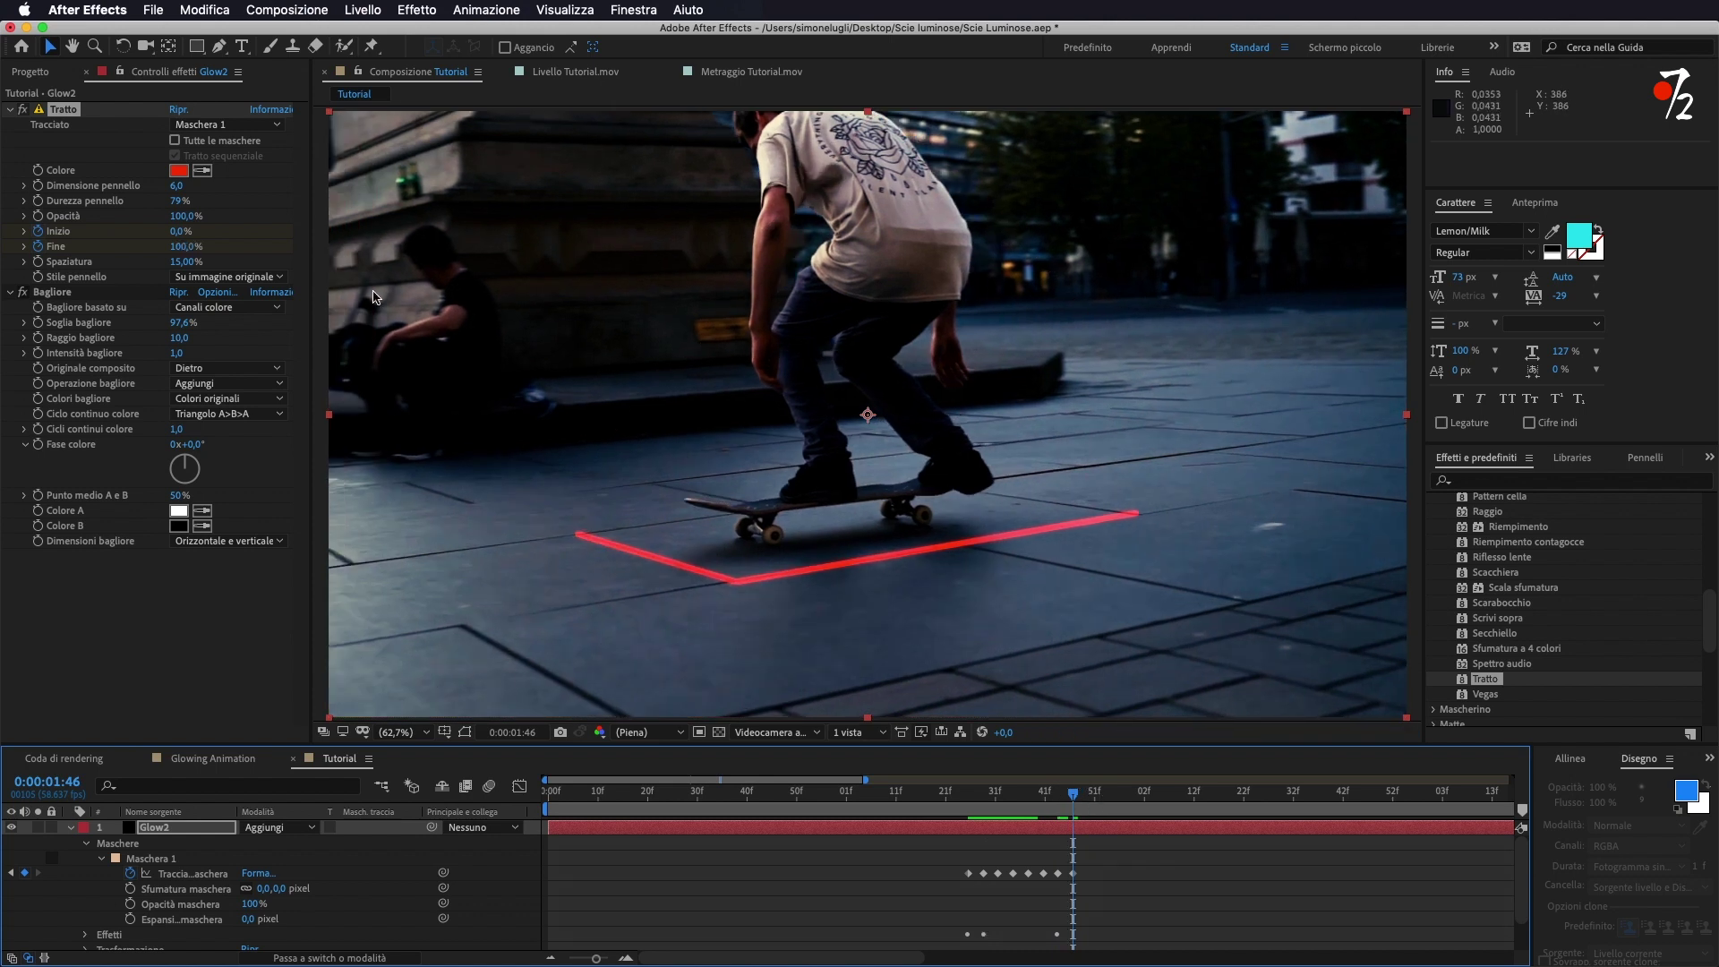
left_click_drag(182, 231, 356, 238)
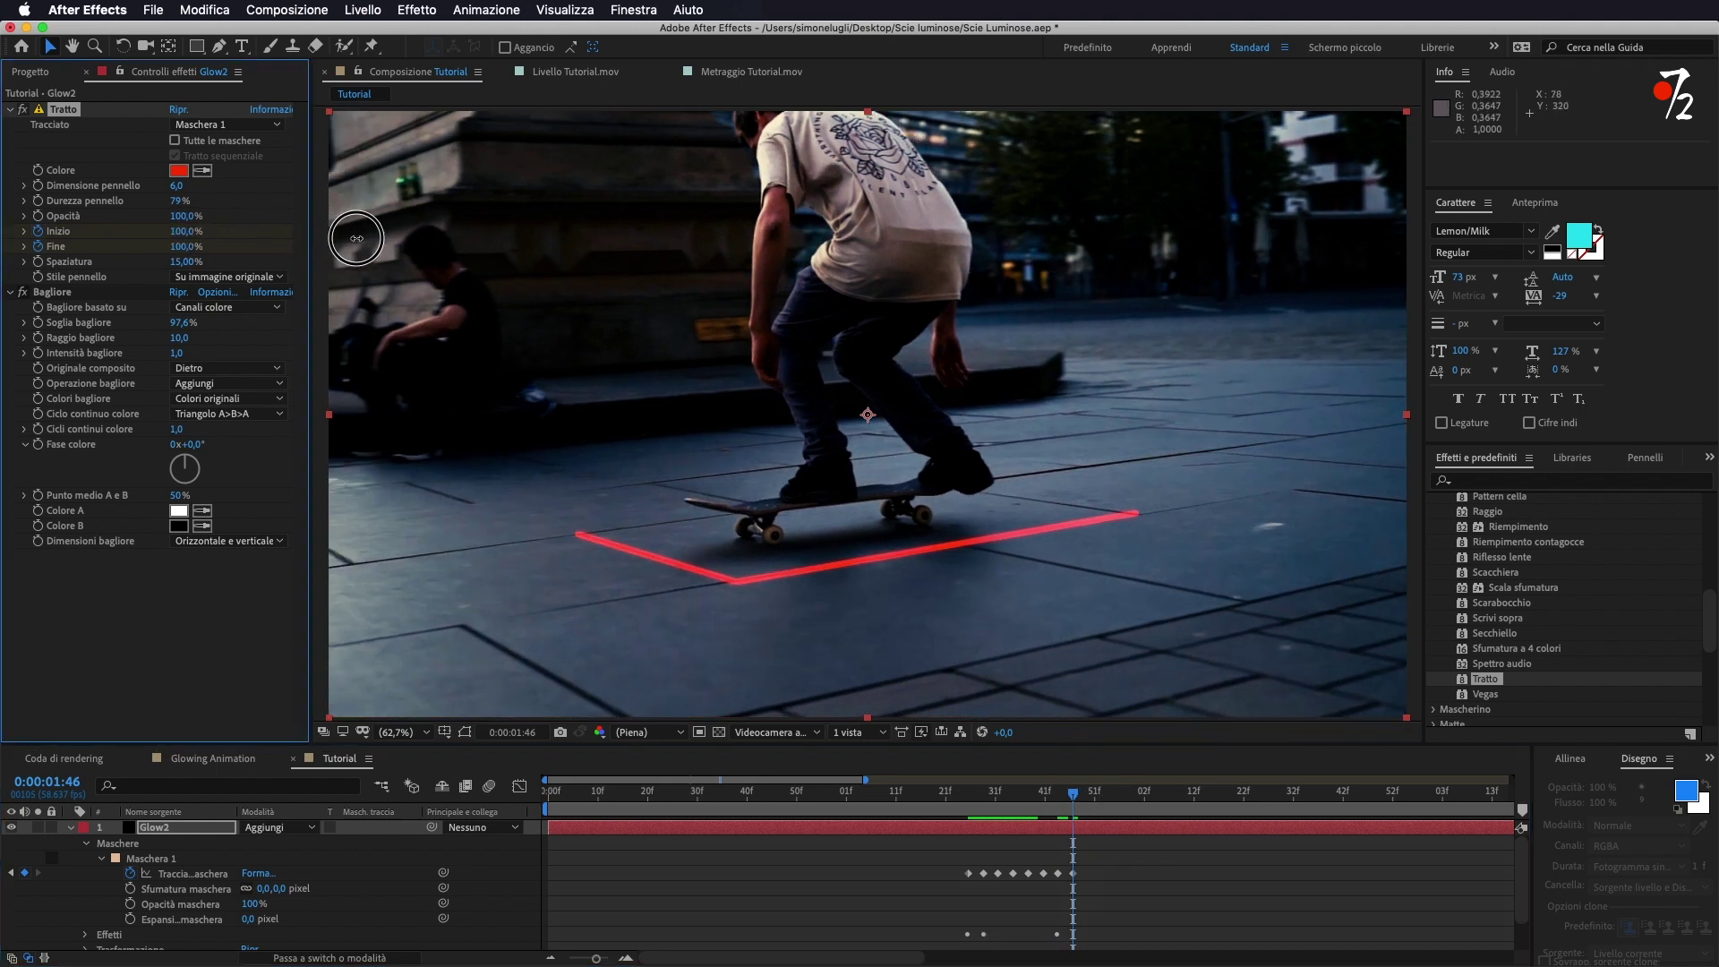
left_click_drag(1077, 798, 960, 803)
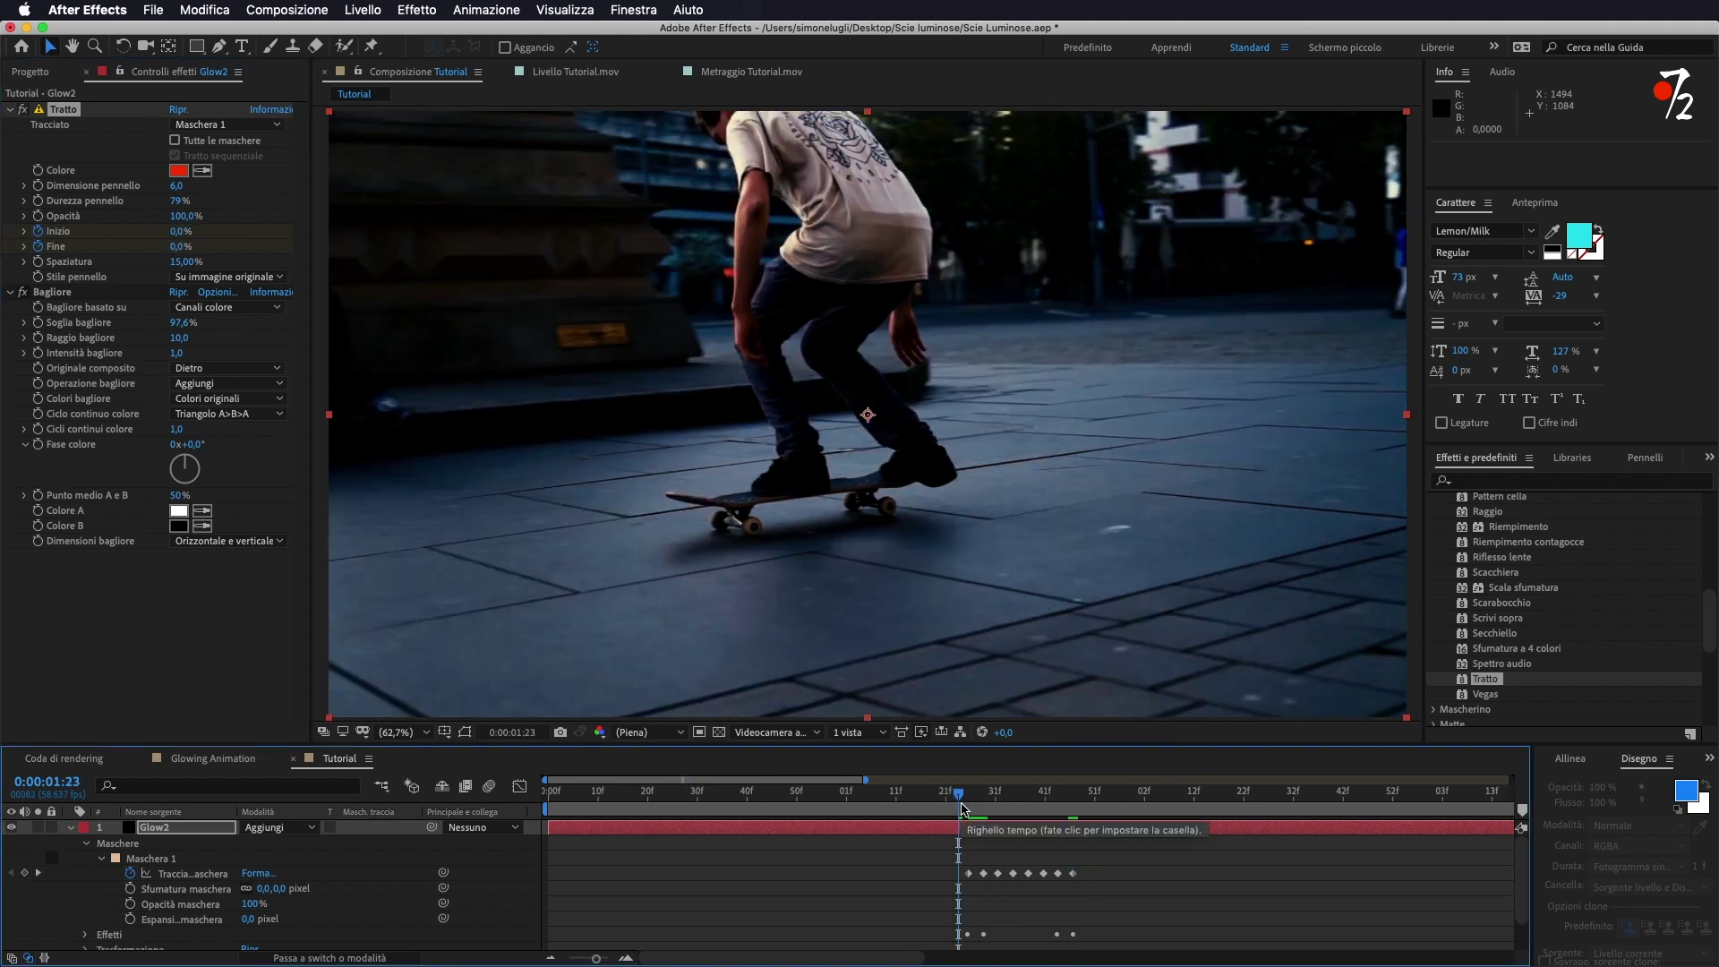
key("space")
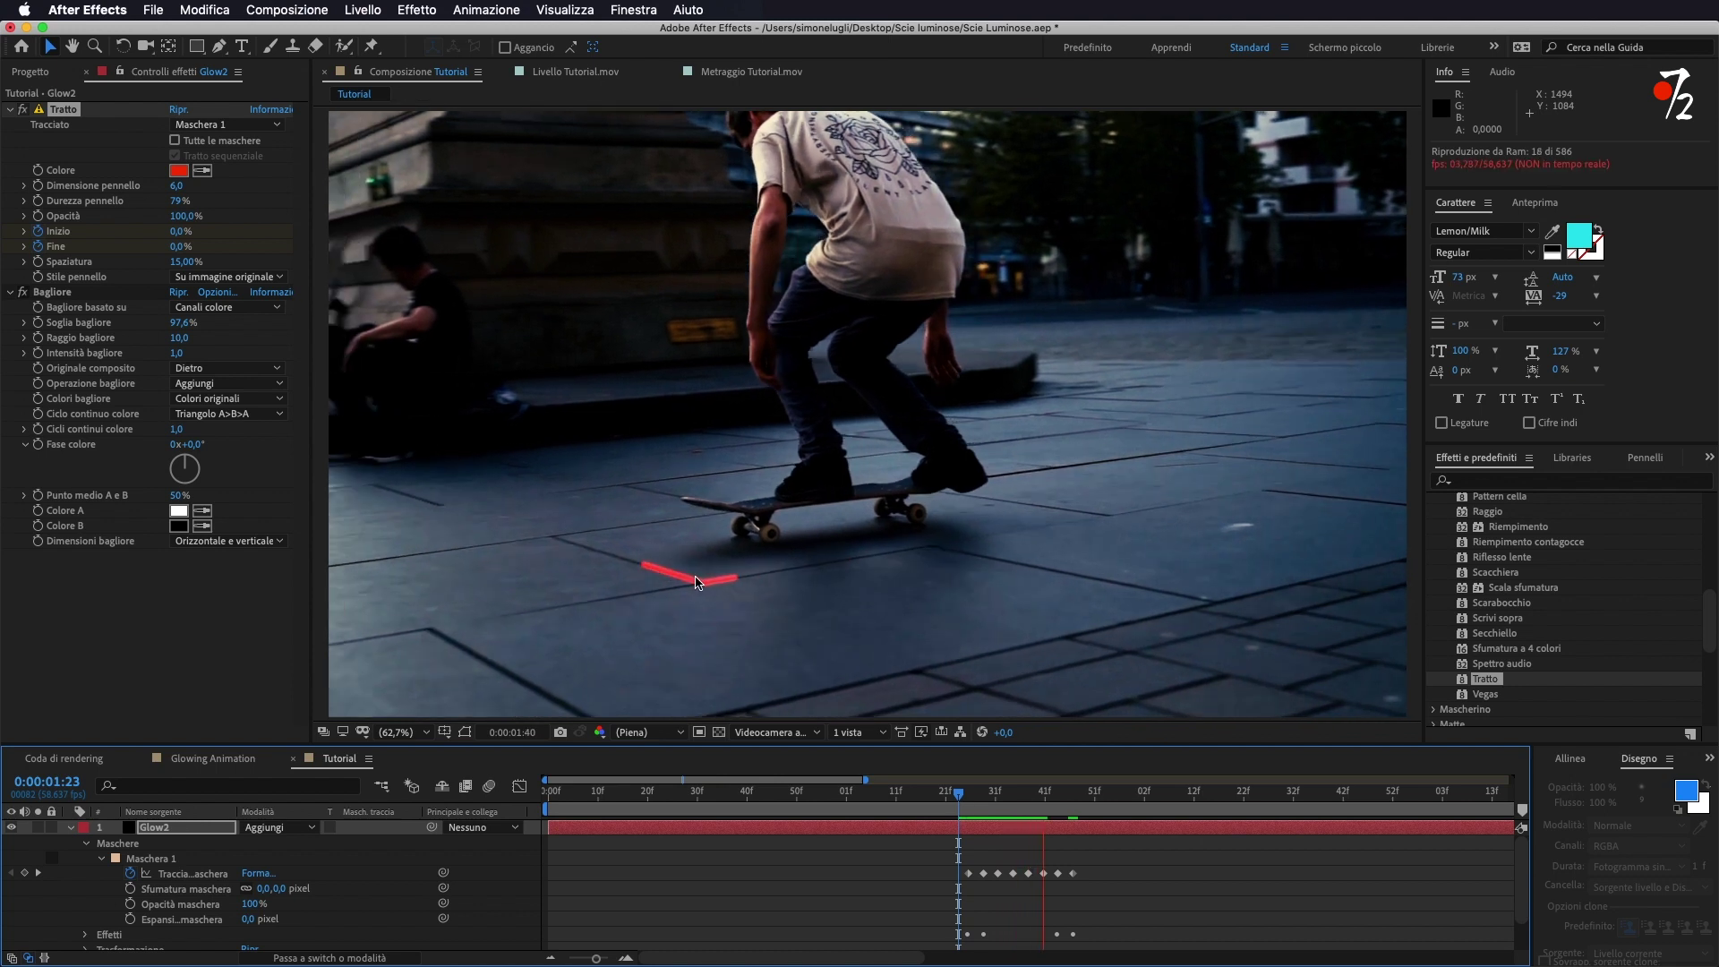
key("space")
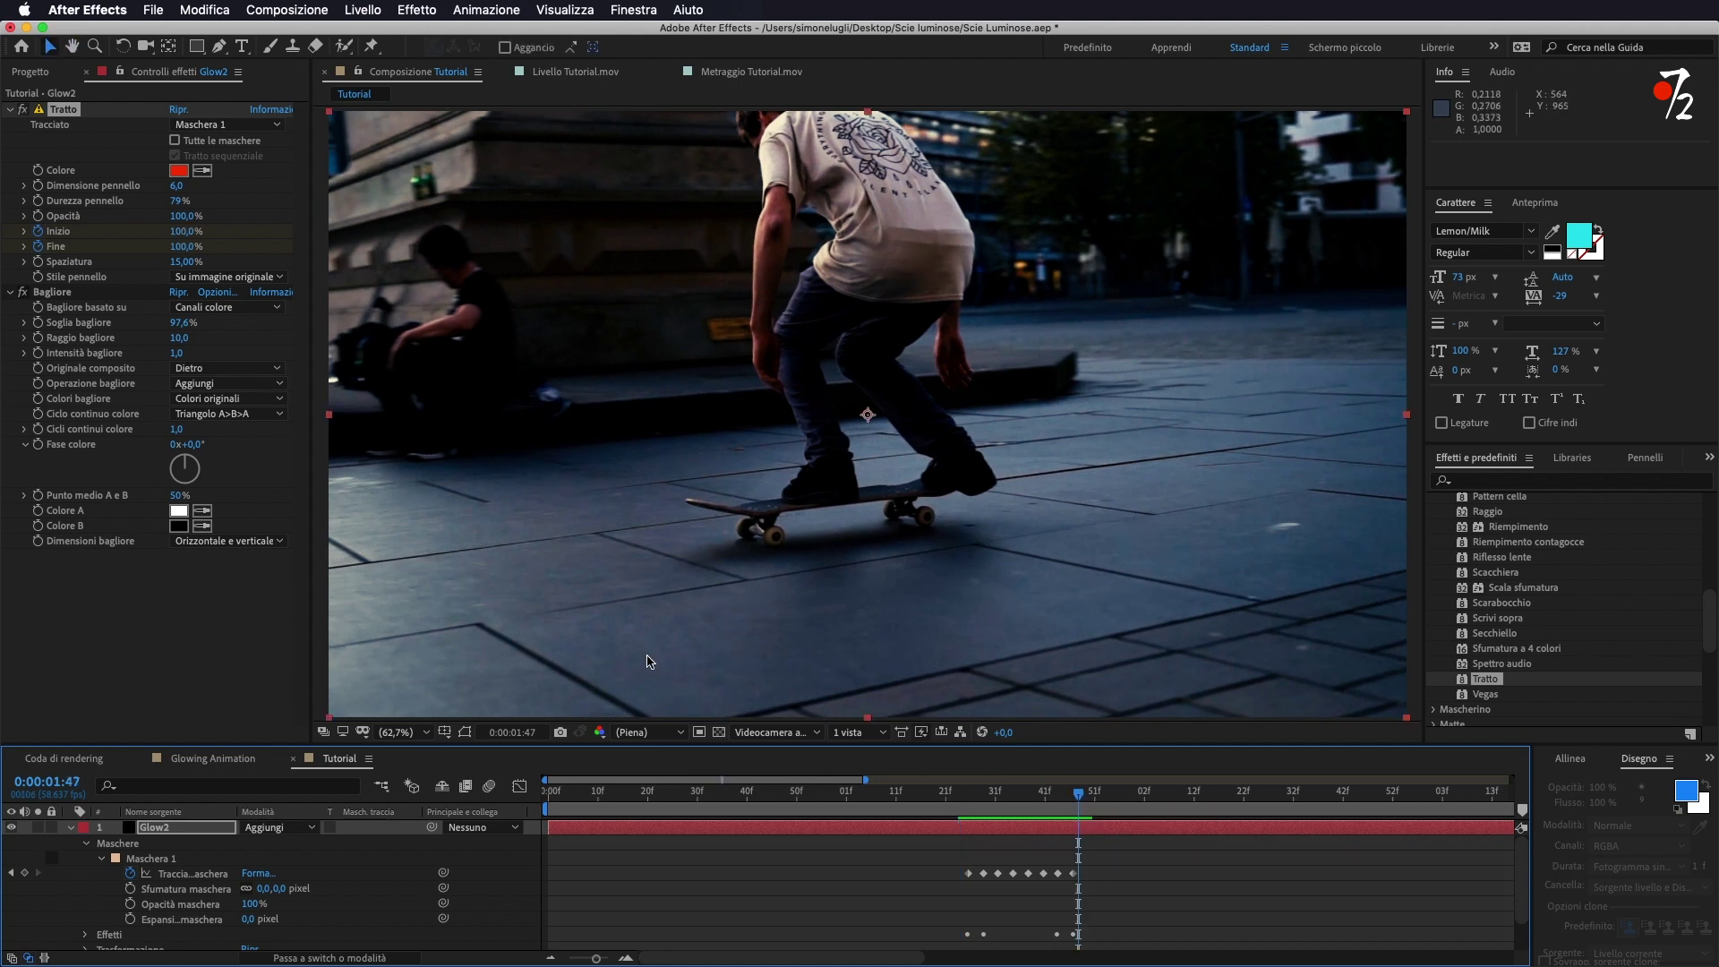
- Expand Glow2's Tratto effect properties in the timeline and delete all Inizio keyframes
left_click_drag(1080, 795, 968, 802)
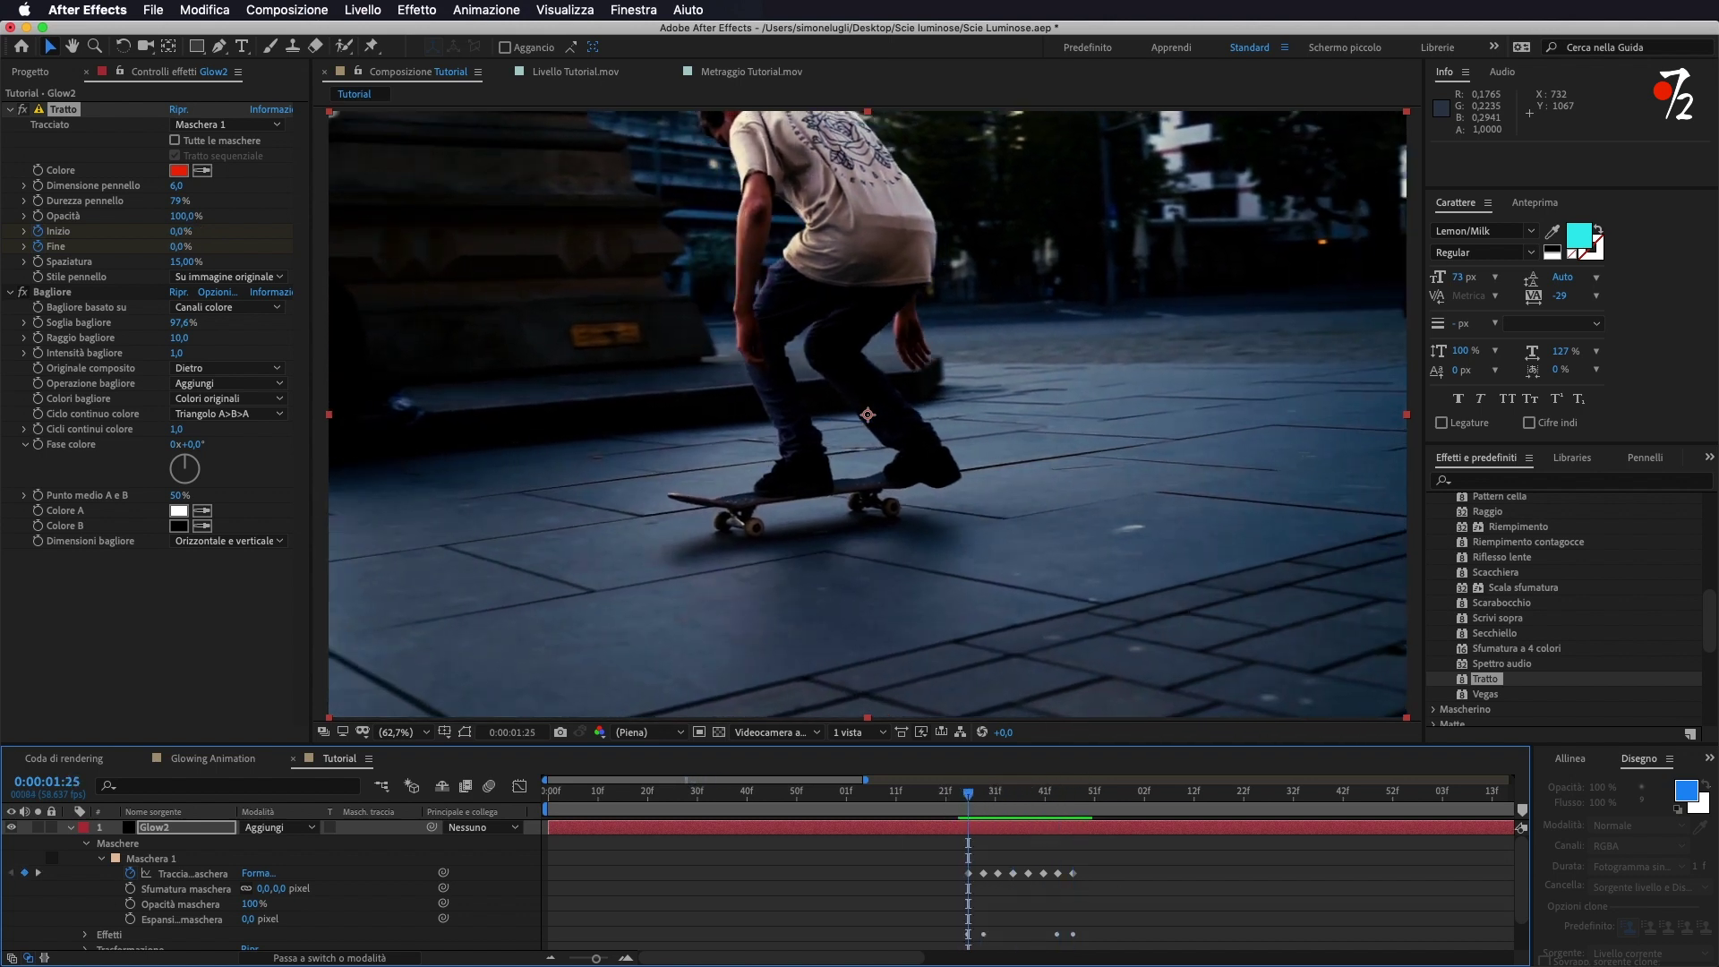
scroll(204, 884, "down", 2)
left_click(85, 896)
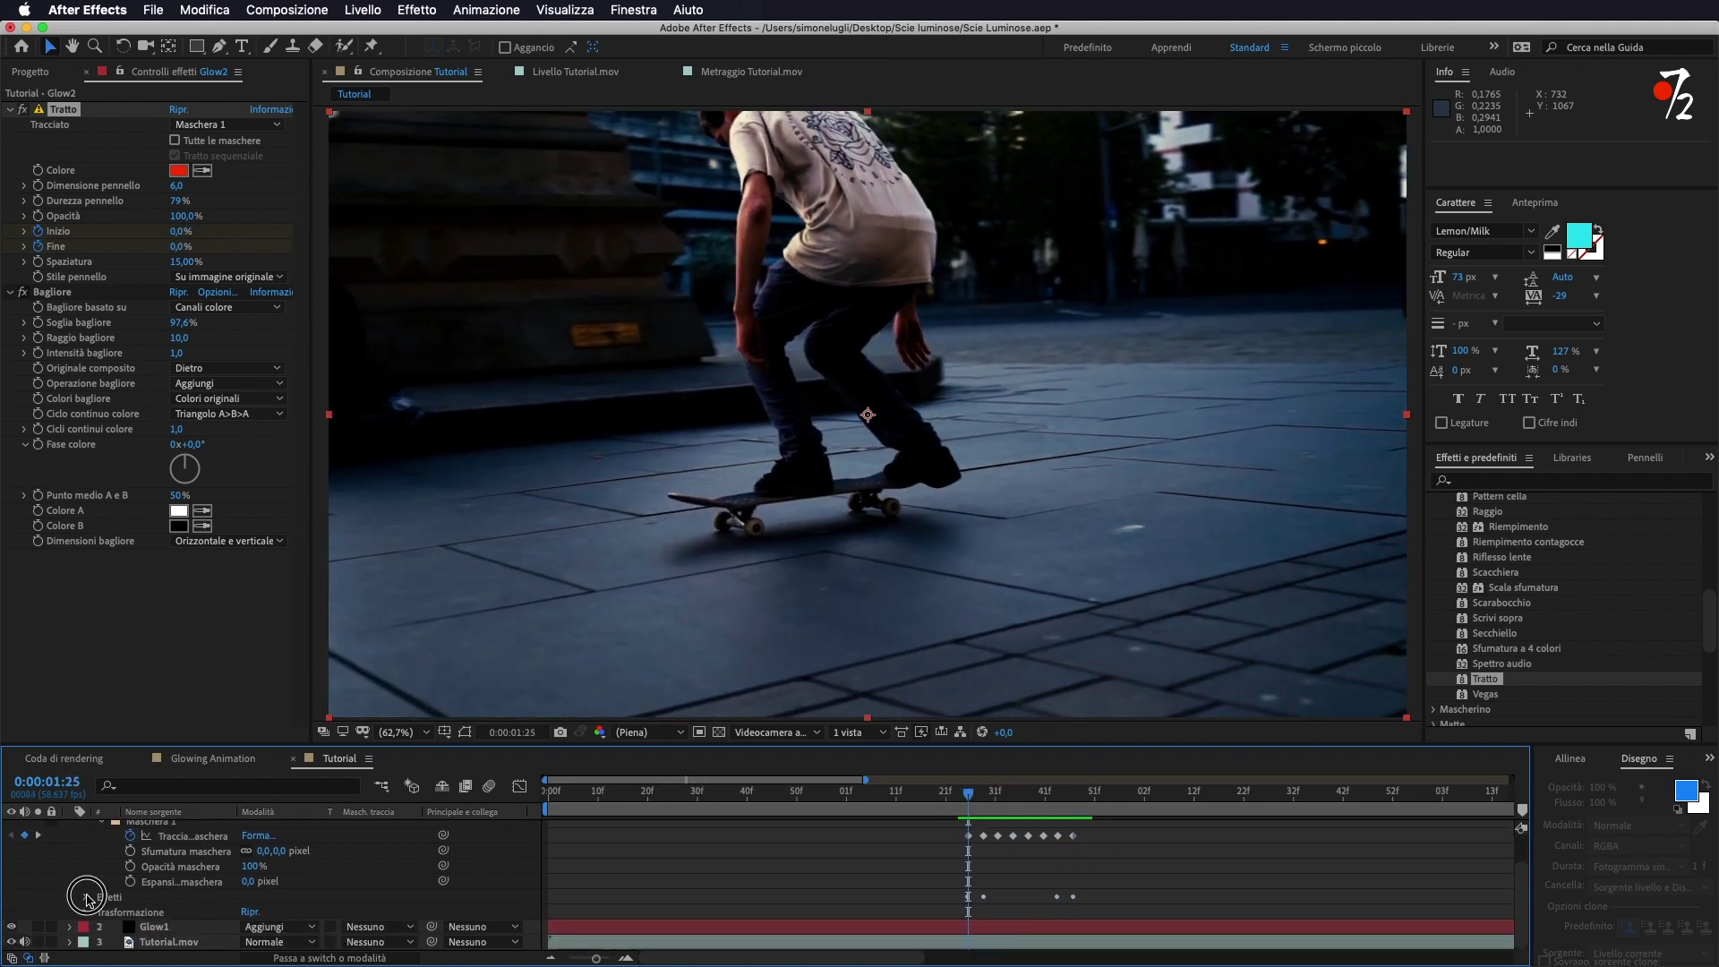
left_click(100, 912)
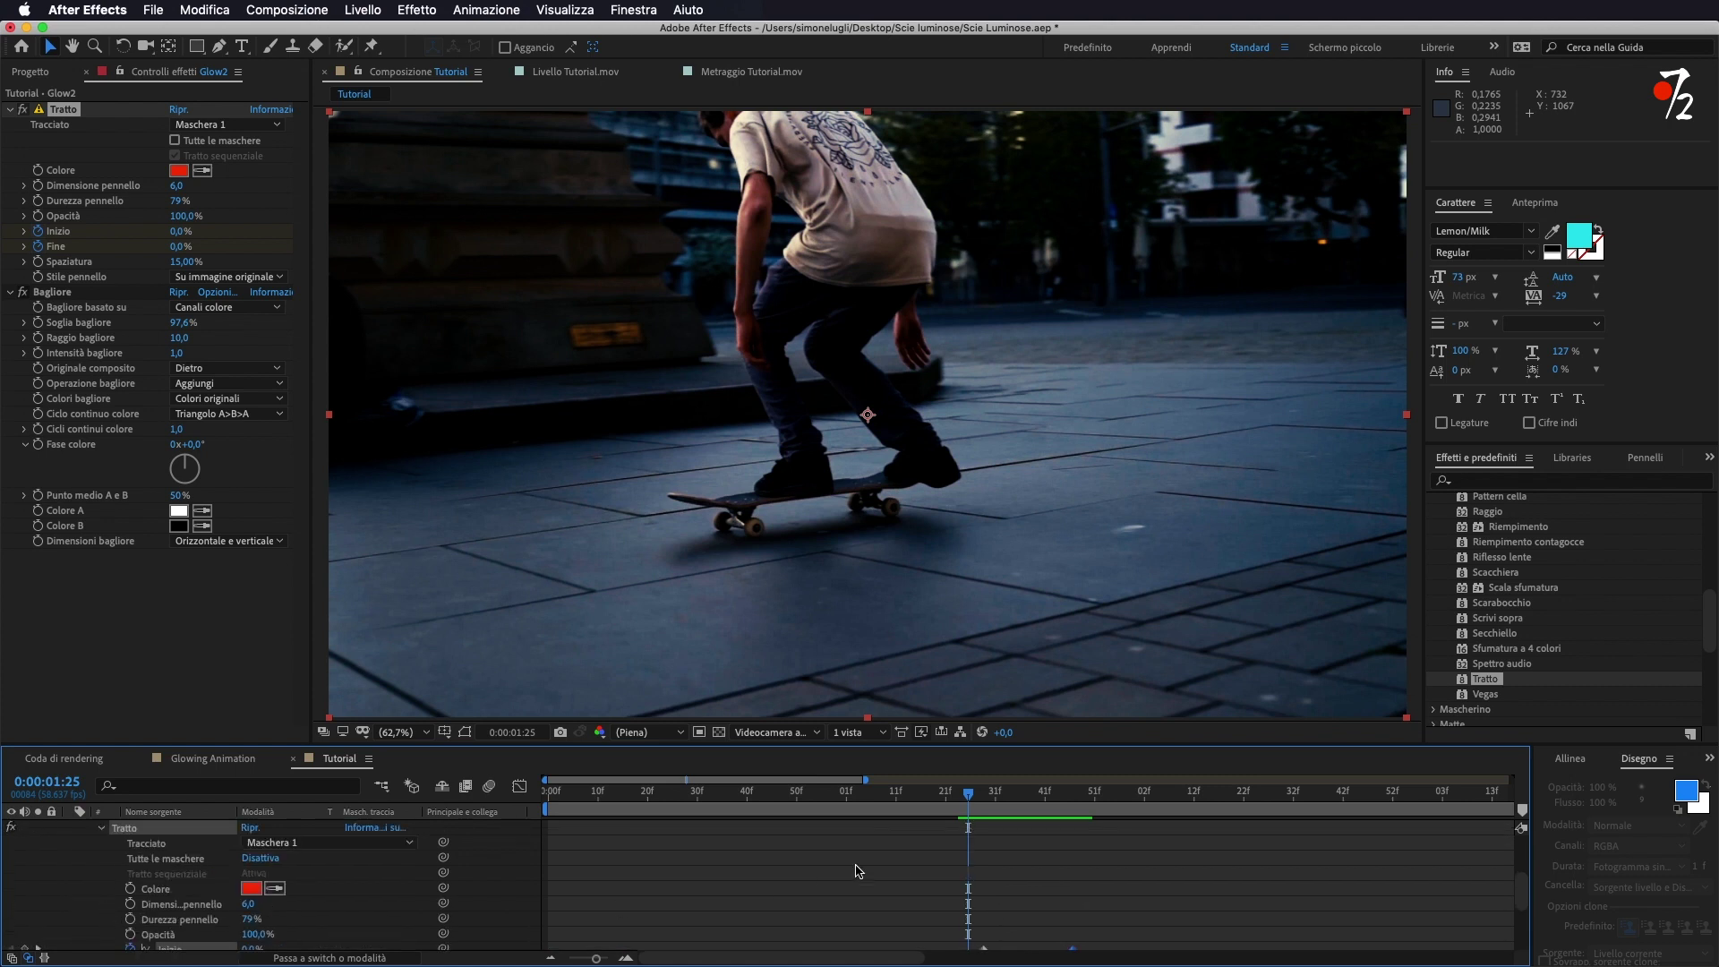
scroll(1159, 917, "down", 3)
left_click_drag(1138, 863, 975, 889)
key("Delete")
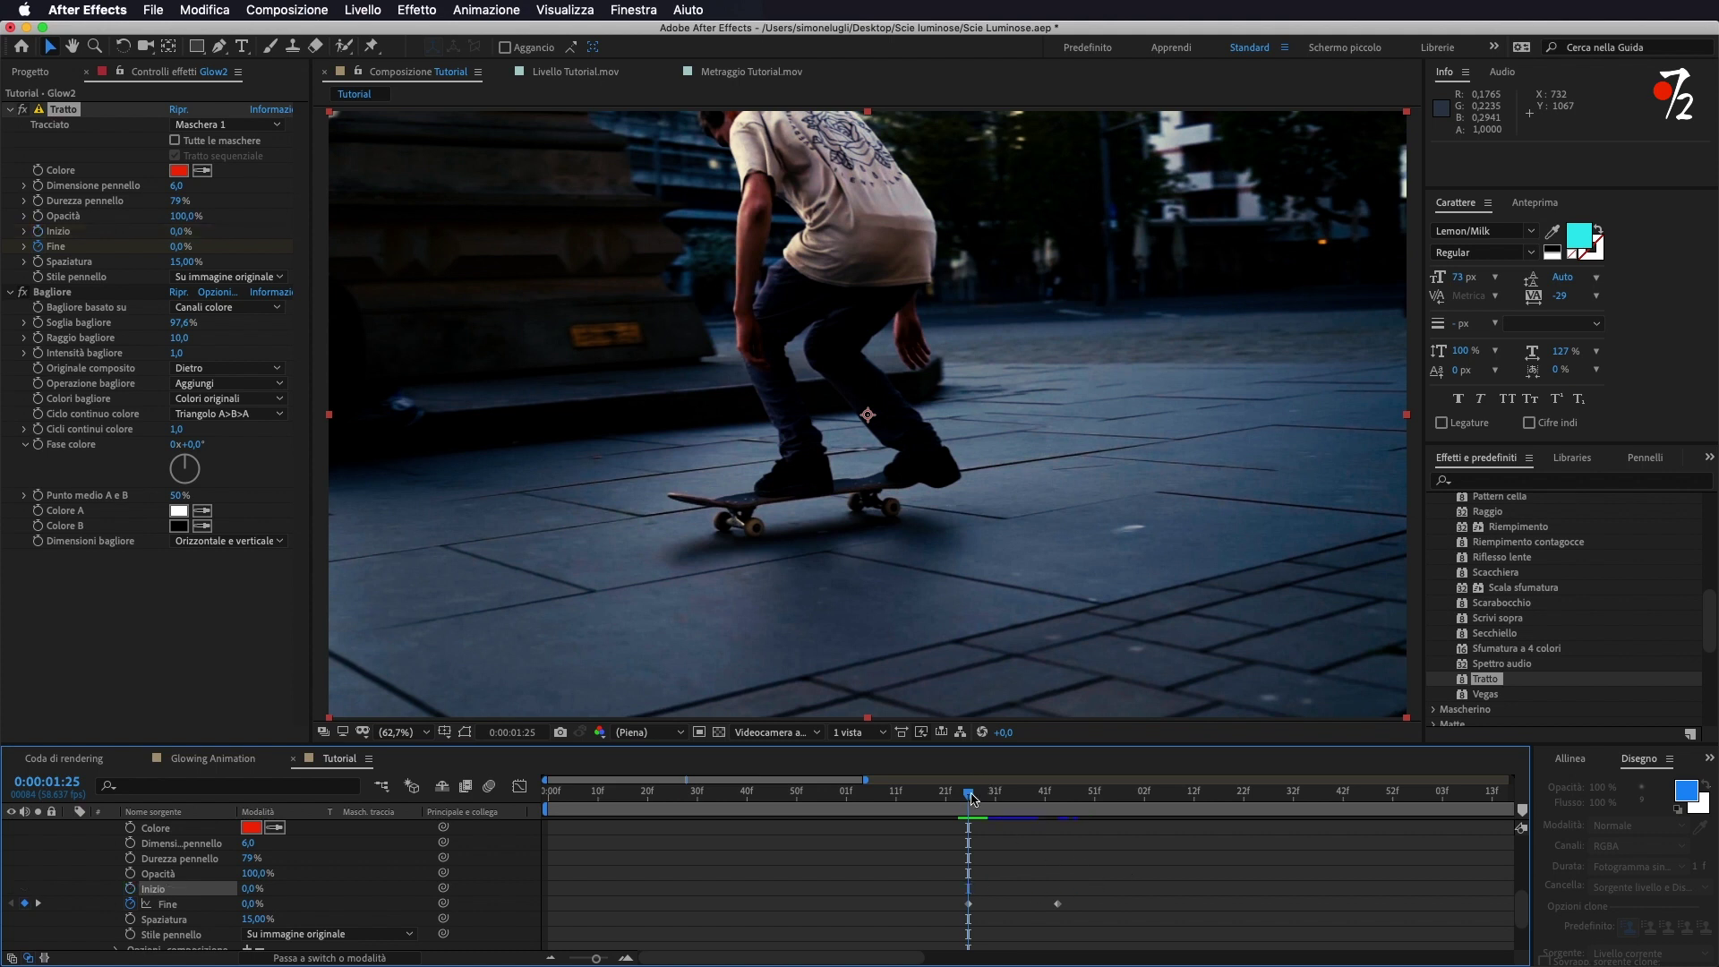
- Move Tratto's last Fine keyframe to 0:00:01:46, in line with the last mask path keyframe, and preview from 0:00:01:22
scroll(1091, 856, "up", 3)
scroll(1088, 861, "down", 5)
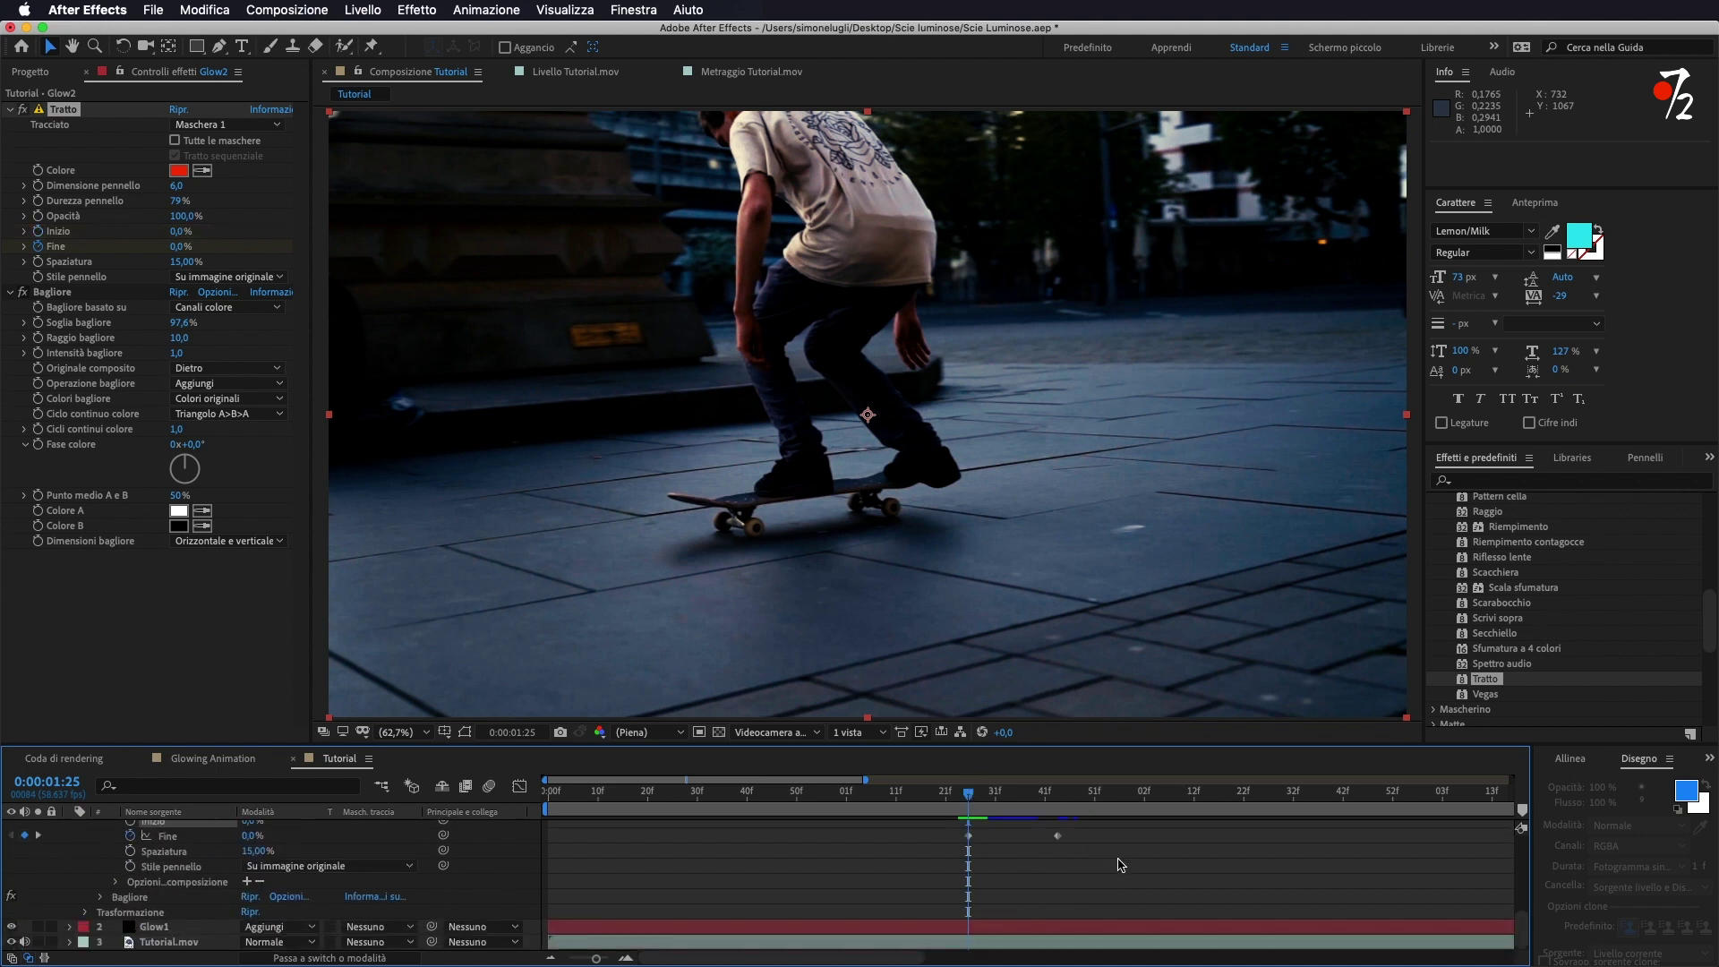
scroll(1135, 852, "up", 5)
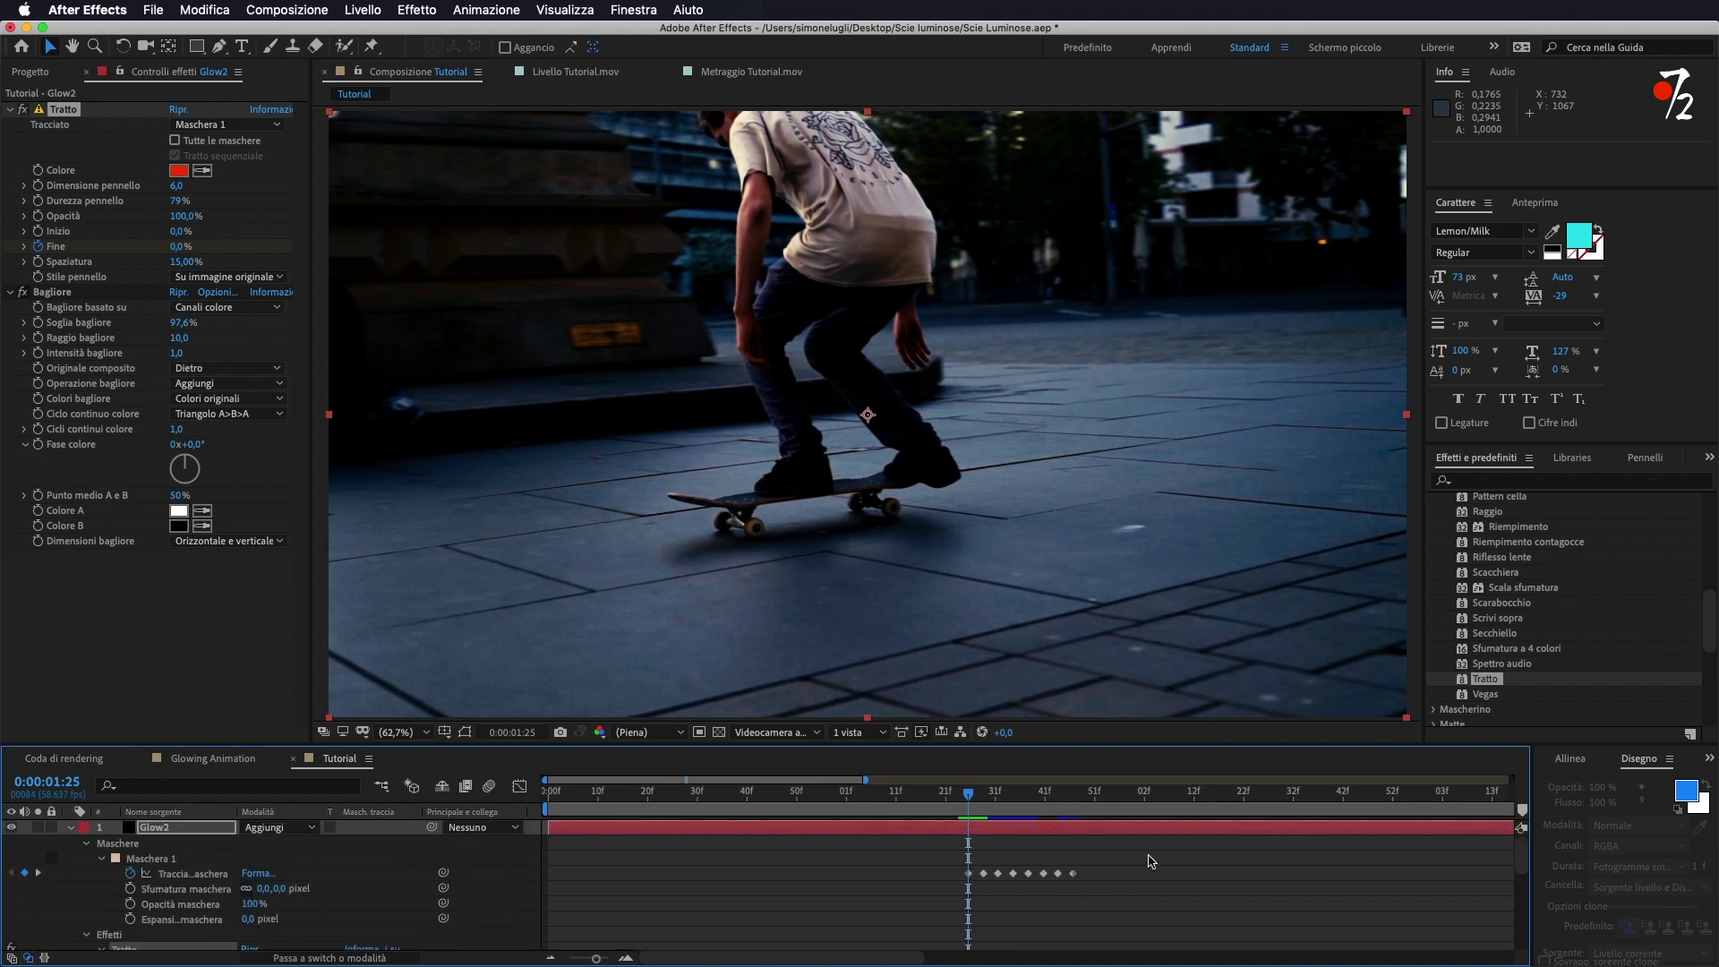
scroll(1164, 881, "down", 5)
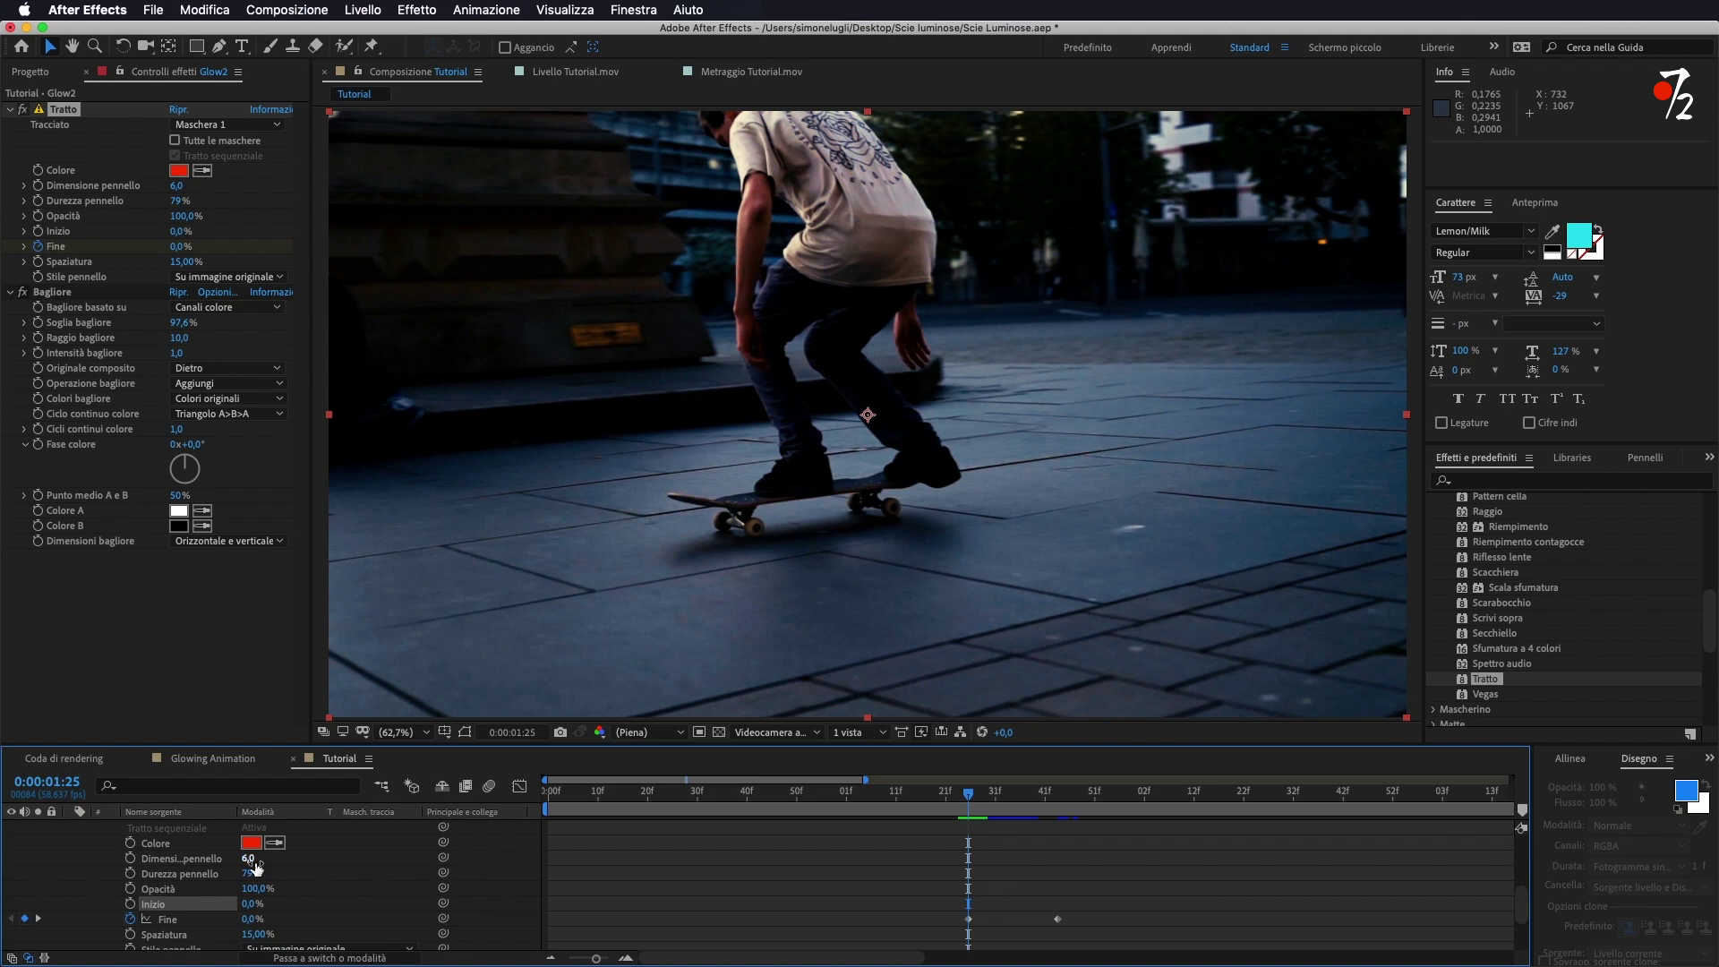
scroll(56, 834, "up", 5)
left_click(38, 873)
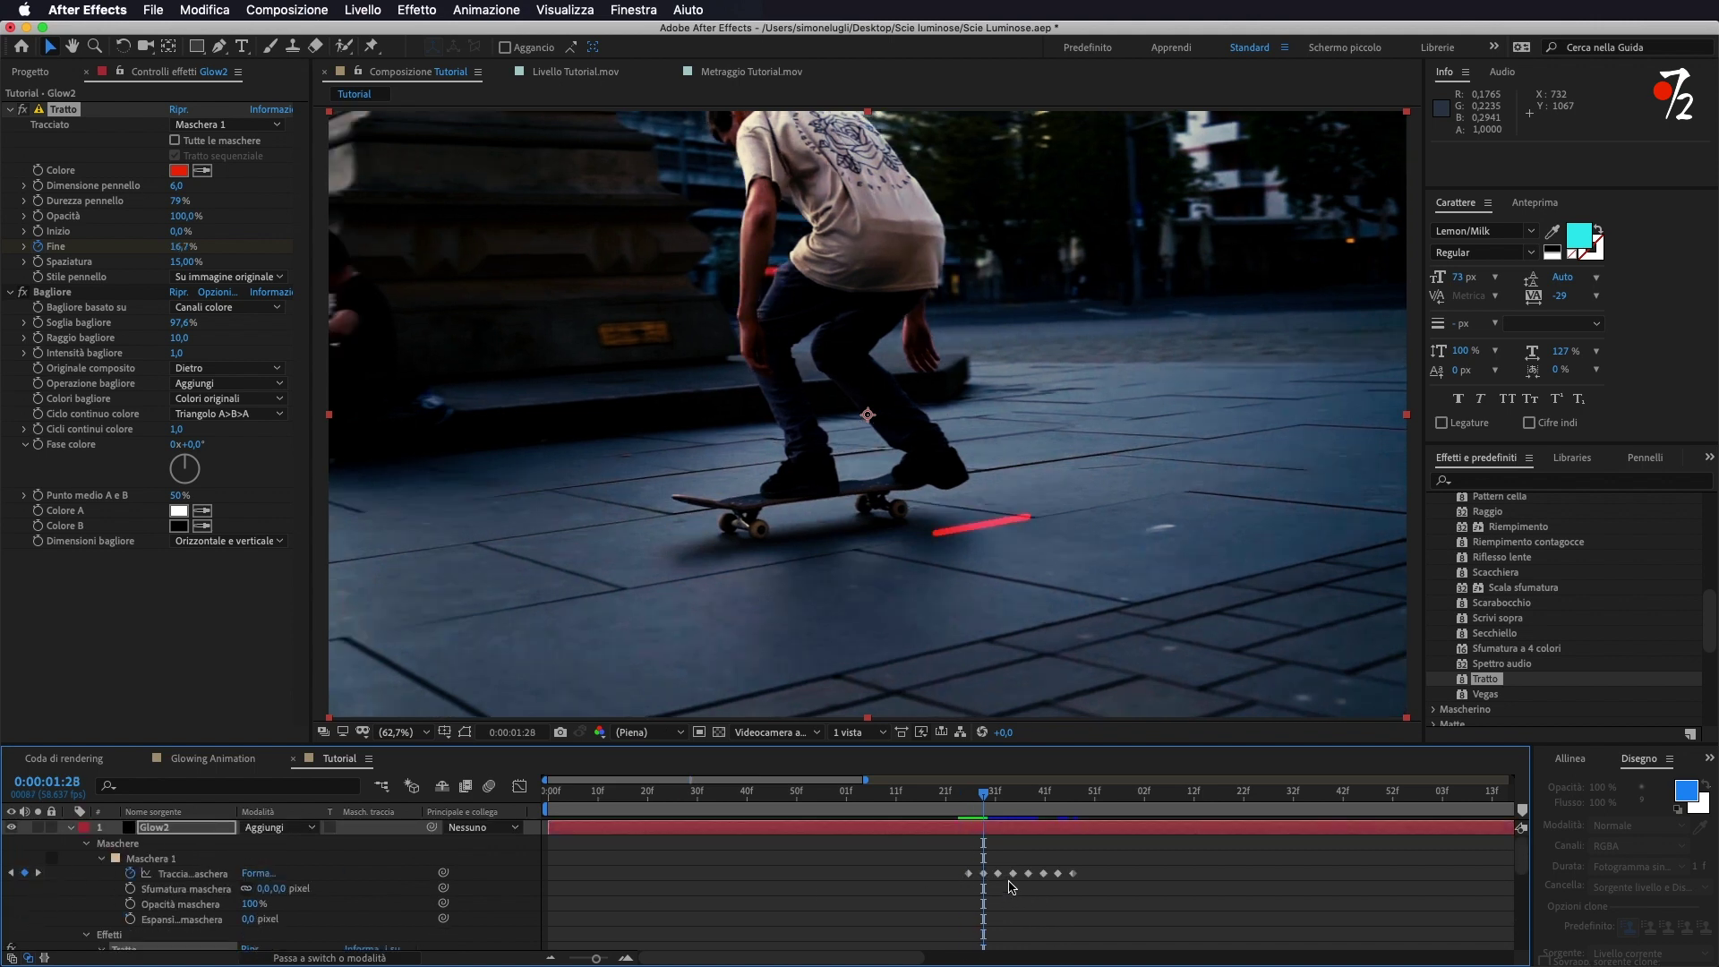
mouse_move(985, 798)
left_mouse_down()
mouse_move(1074, 798)
mouse_move(1071, 827)
left_mouse_up()
scroll(1043, 873, "down", 5)
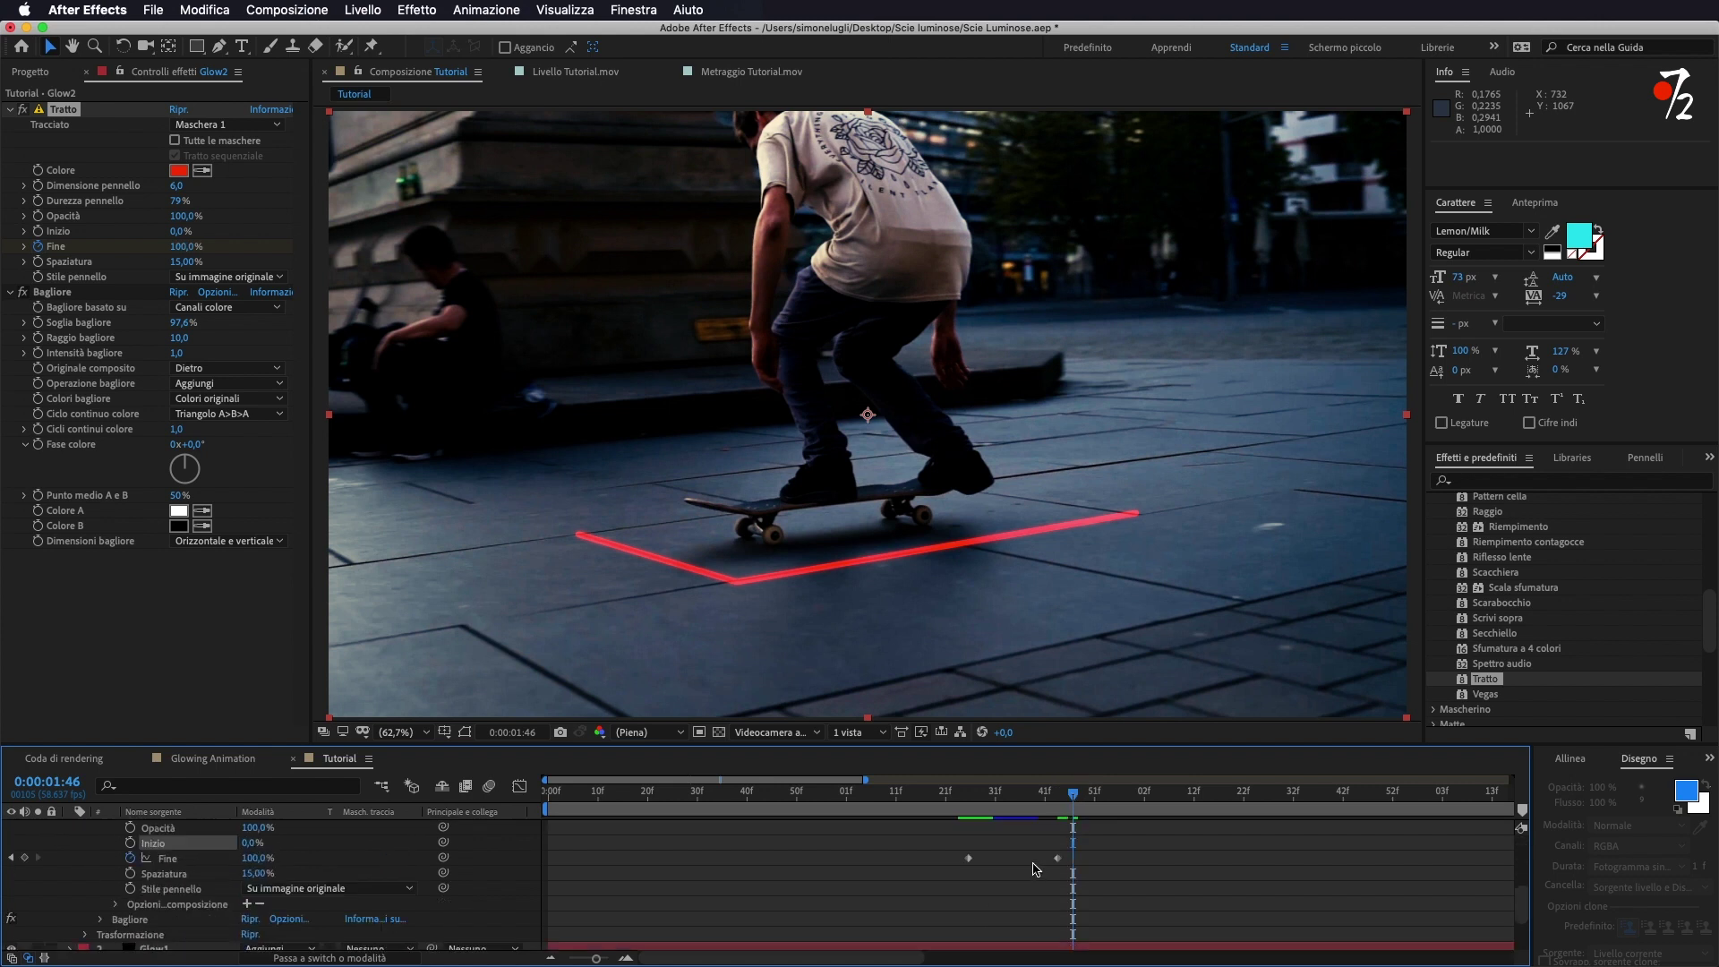
left_click(1071, 836)
left_click_drag(1074, 841, 1077, 852)
scroll(1069, 849, "up", 5)
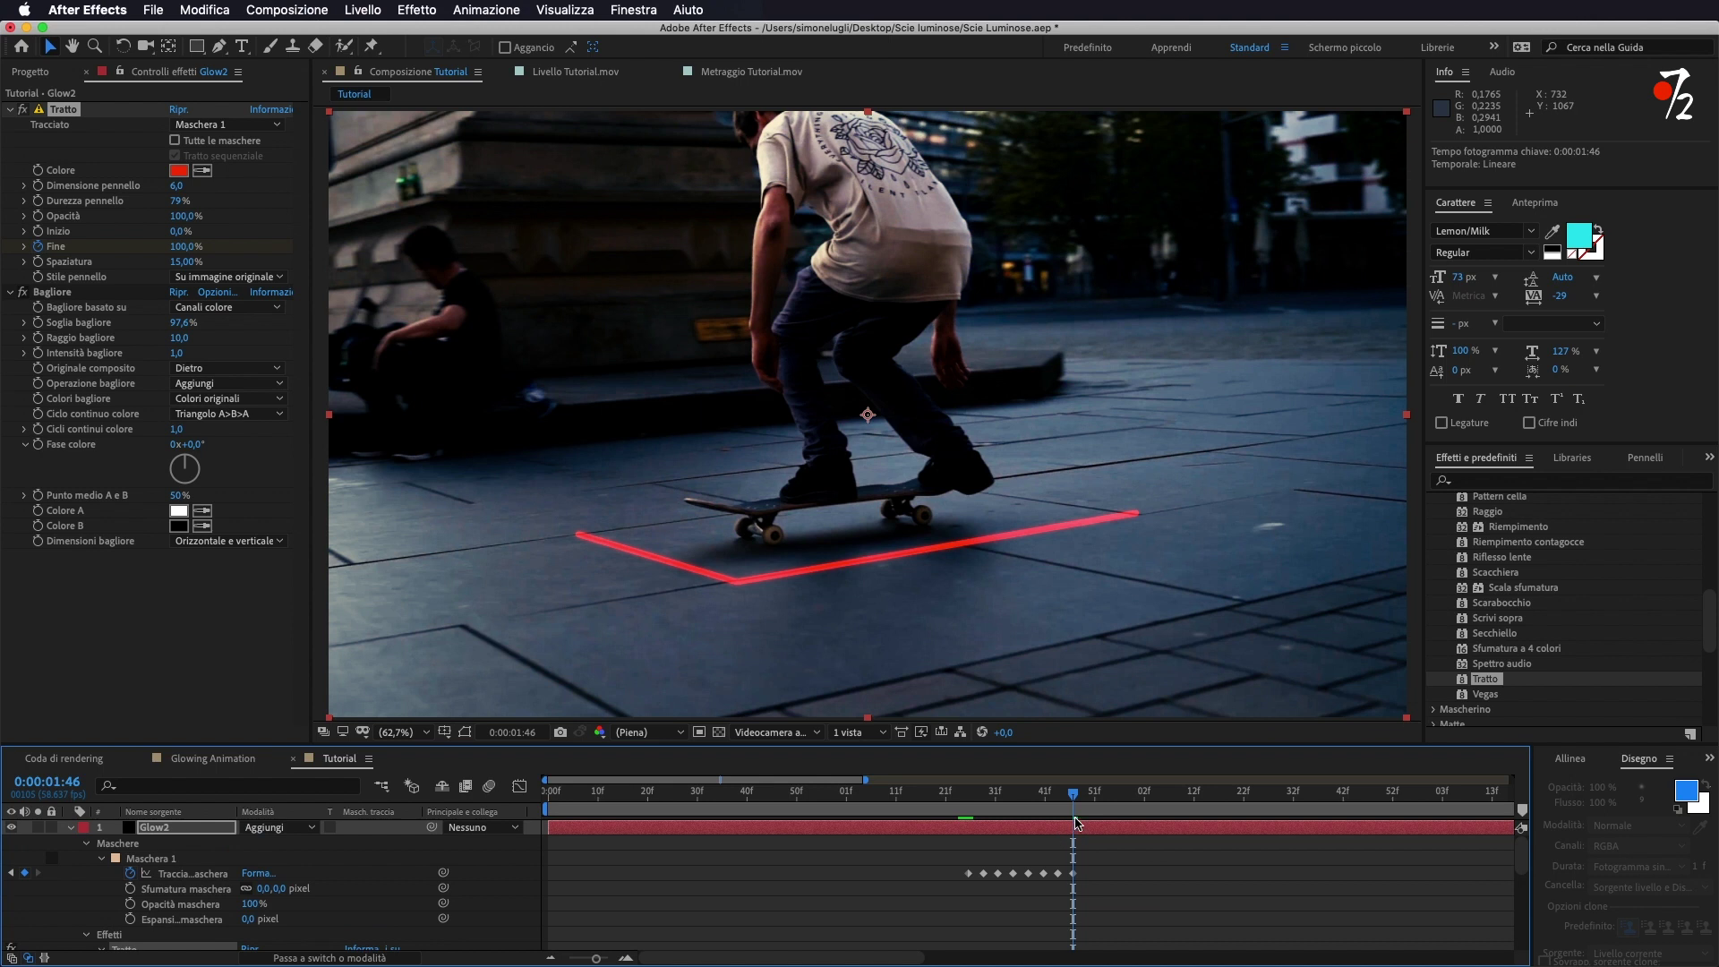
left_click_drag(1073, 794, 953, 794)
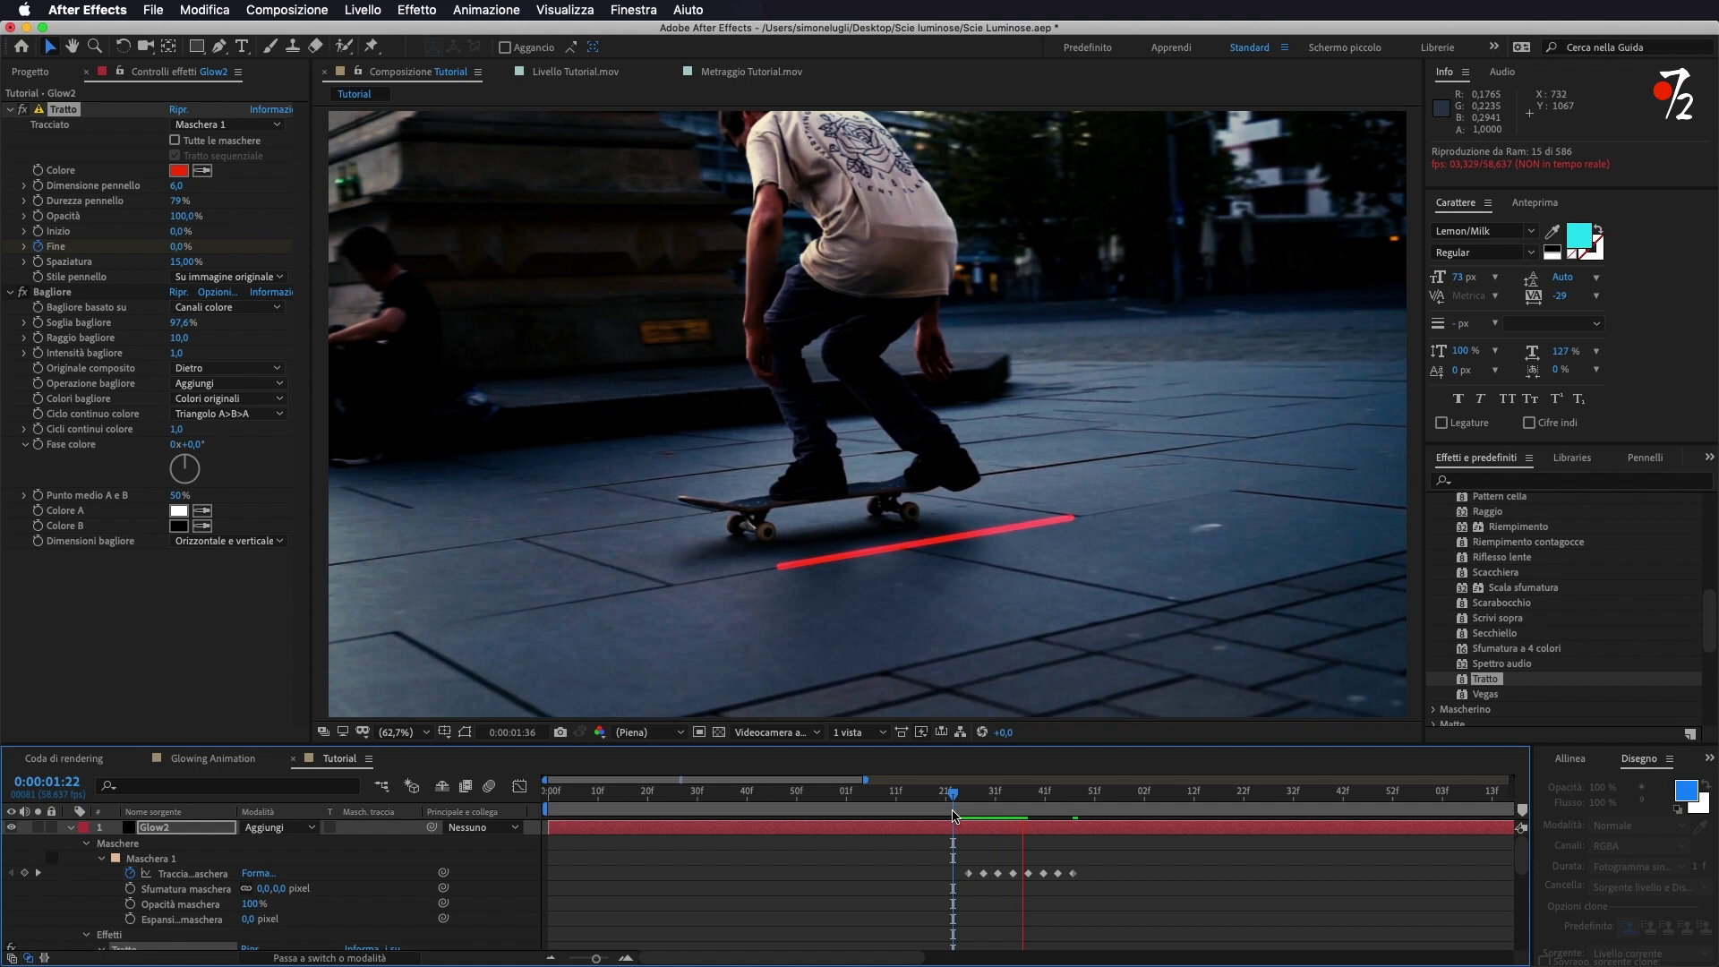
- Keyframe Tratto's Opacità at 100,0% on 0:00:01:46 and at 0,0% one frame further, on 0:00:01:47
left_click(1077, 837)
key("Page_Up")
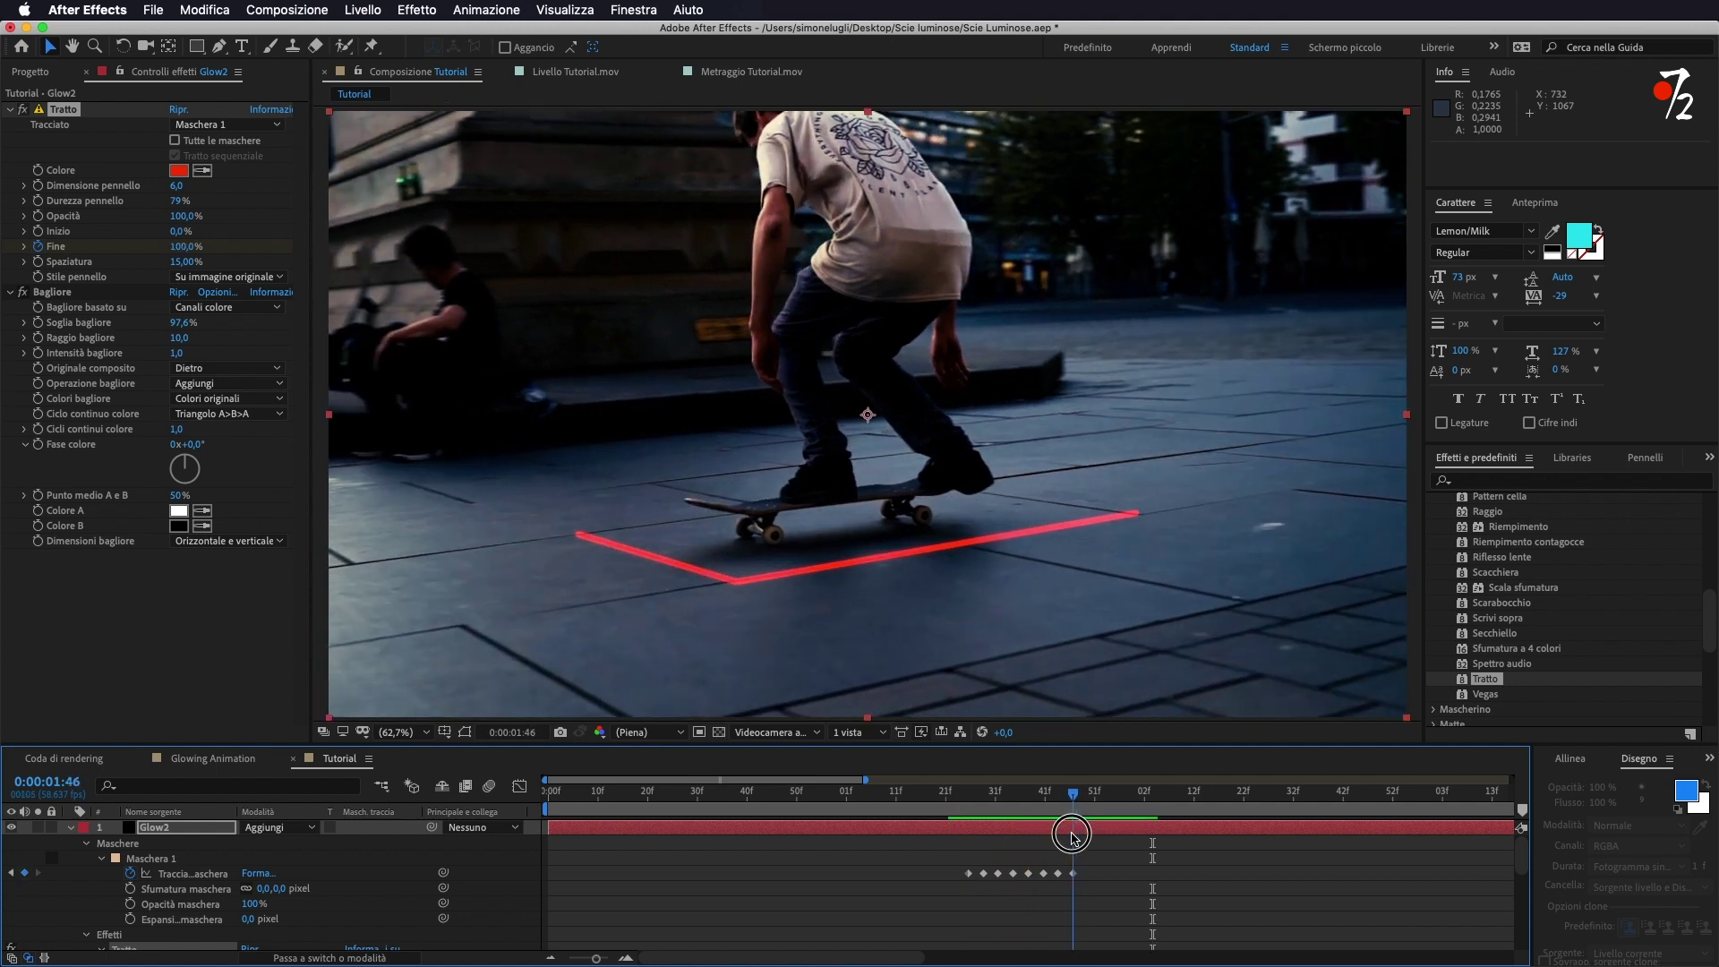
left_click(1072, 836)
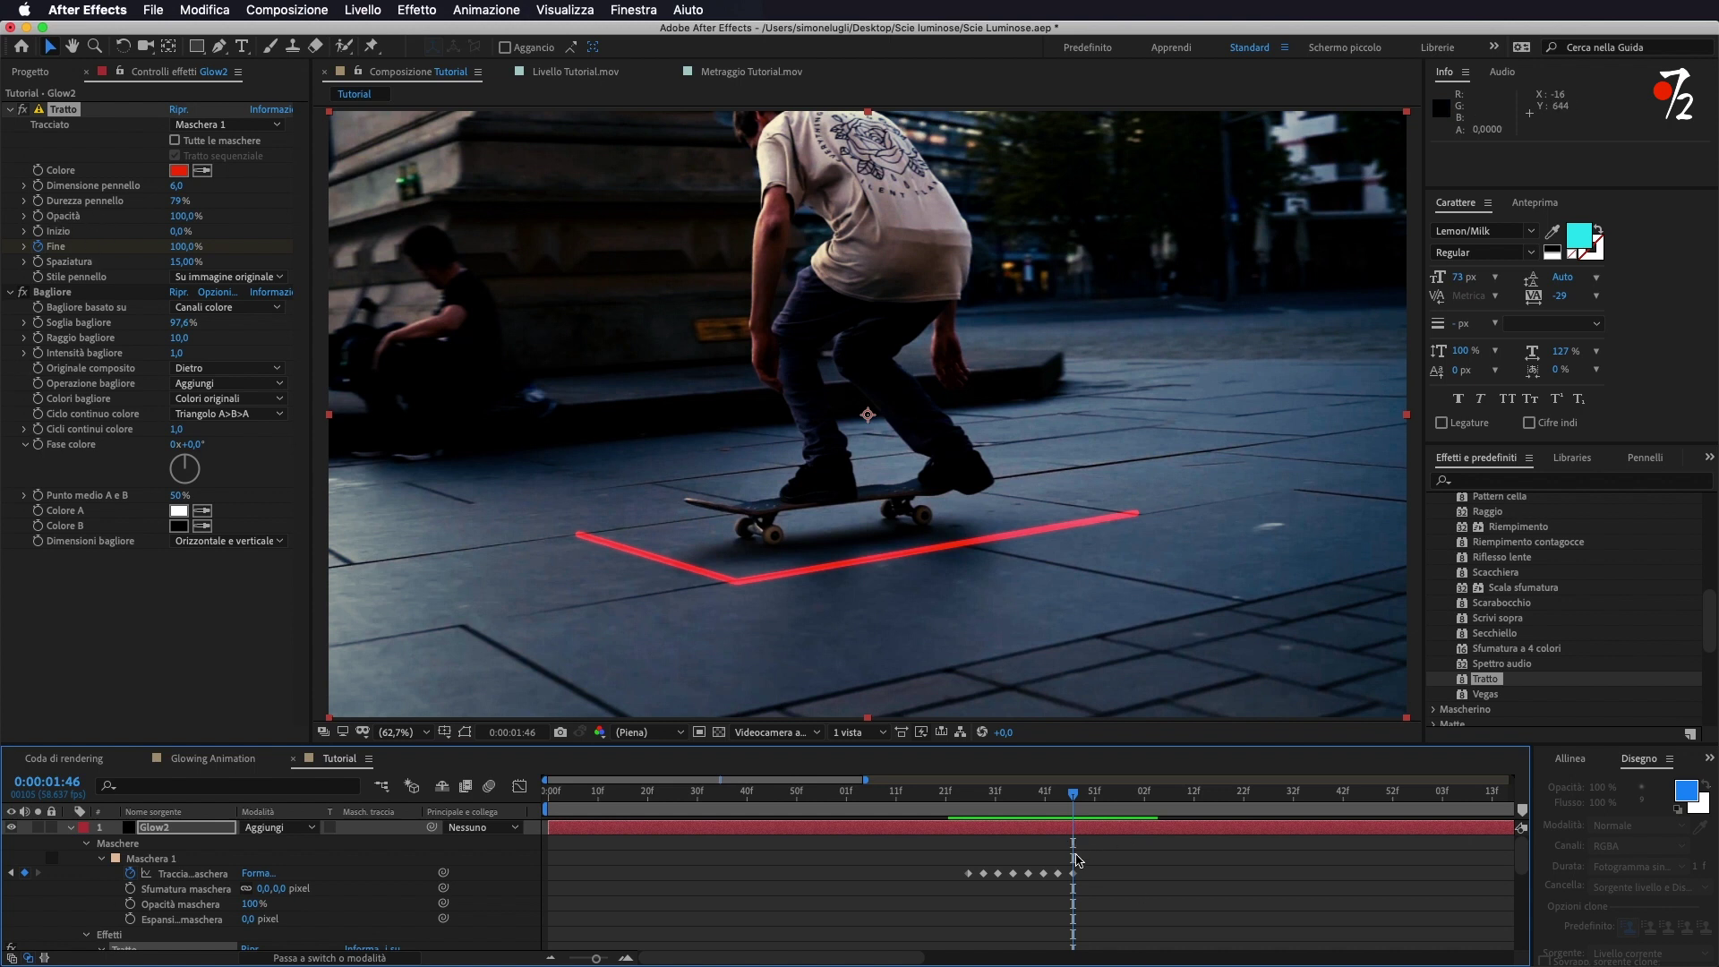
left_click(38, 215)
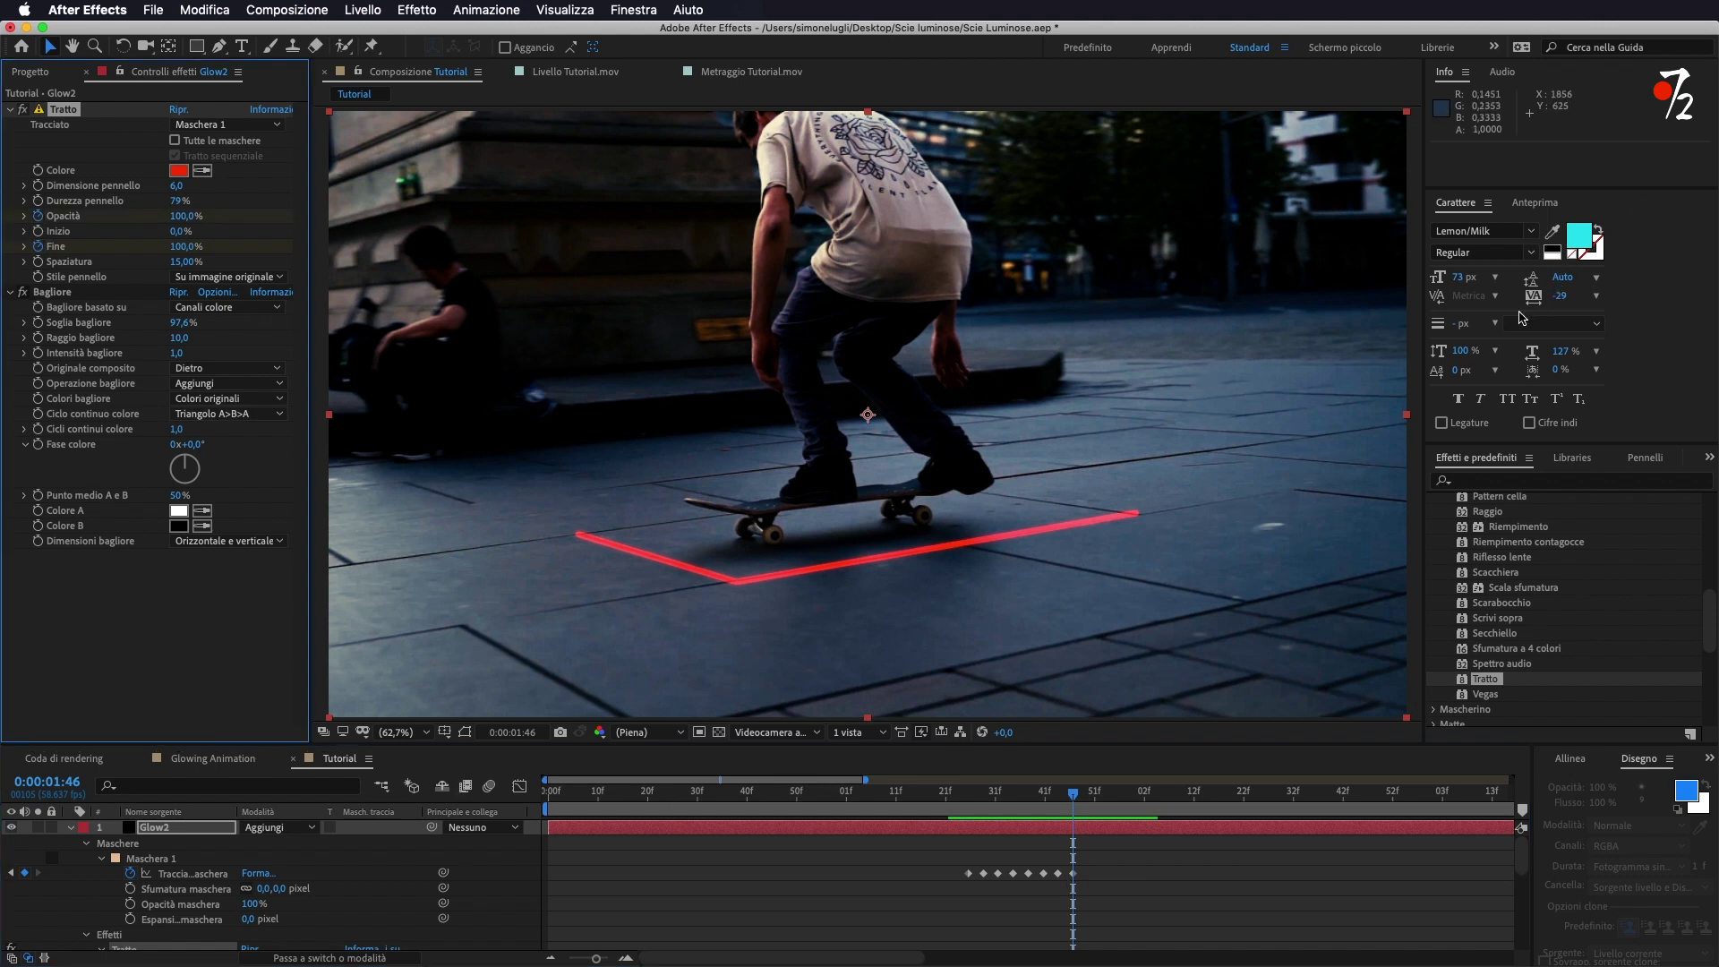
left_click(1547, 204)
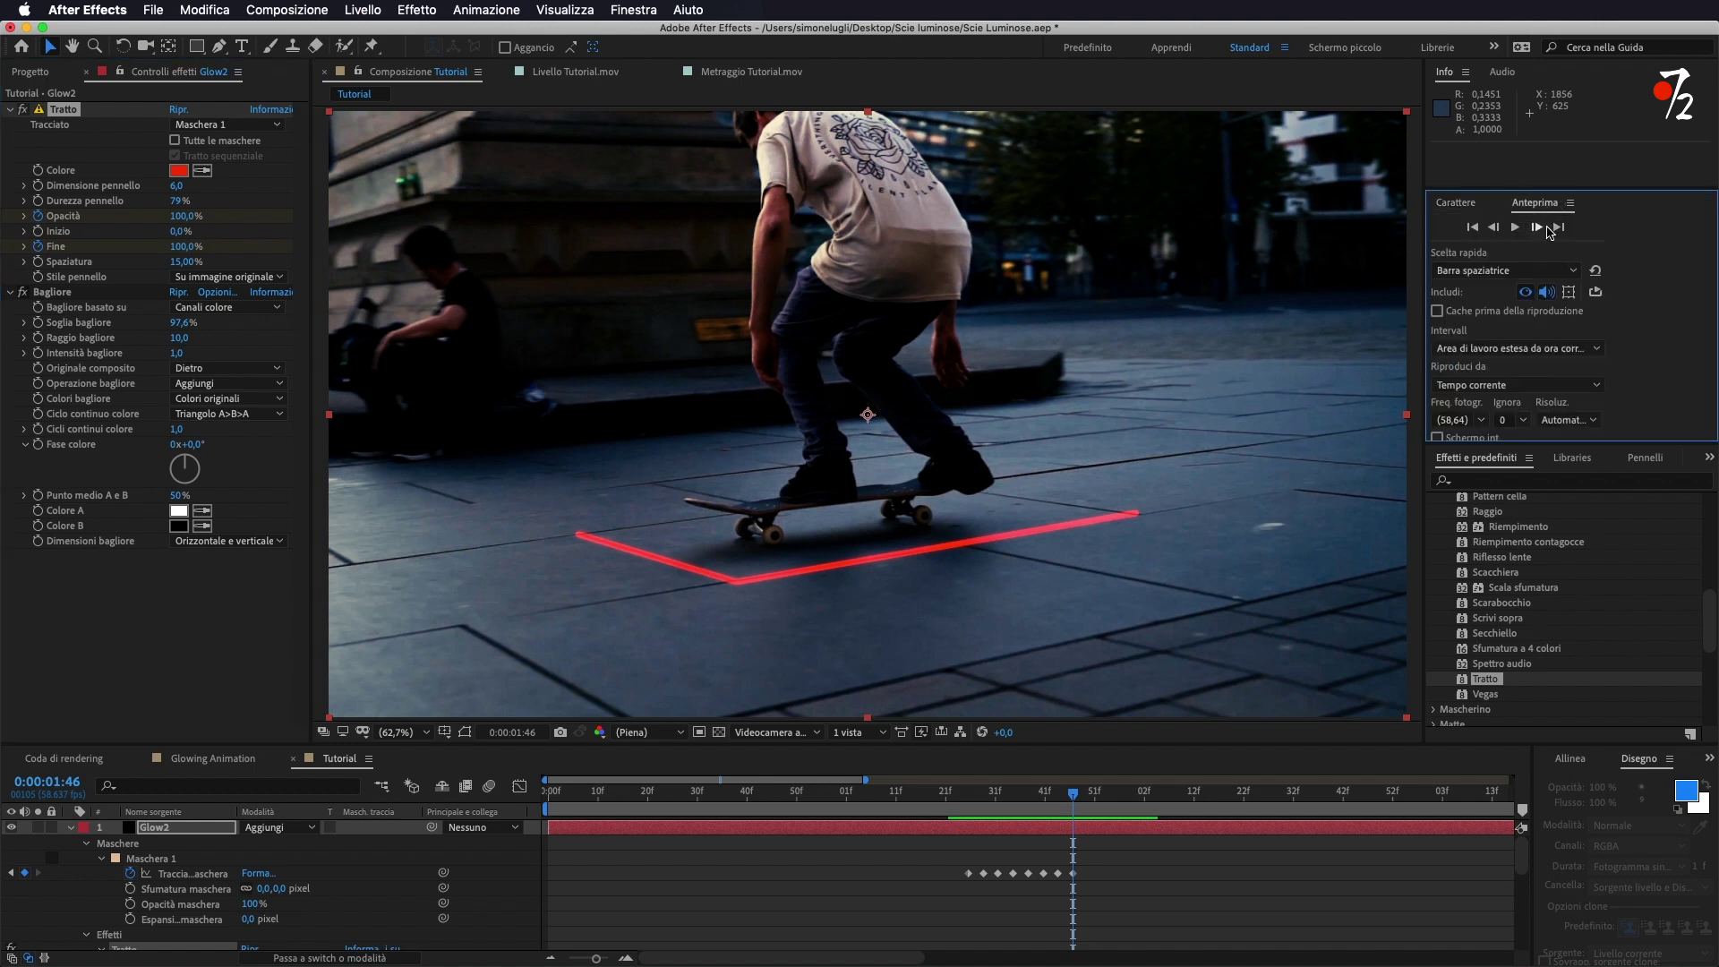
left_click(1536, 227)
left_click_drag(179, 215, 3, 205)
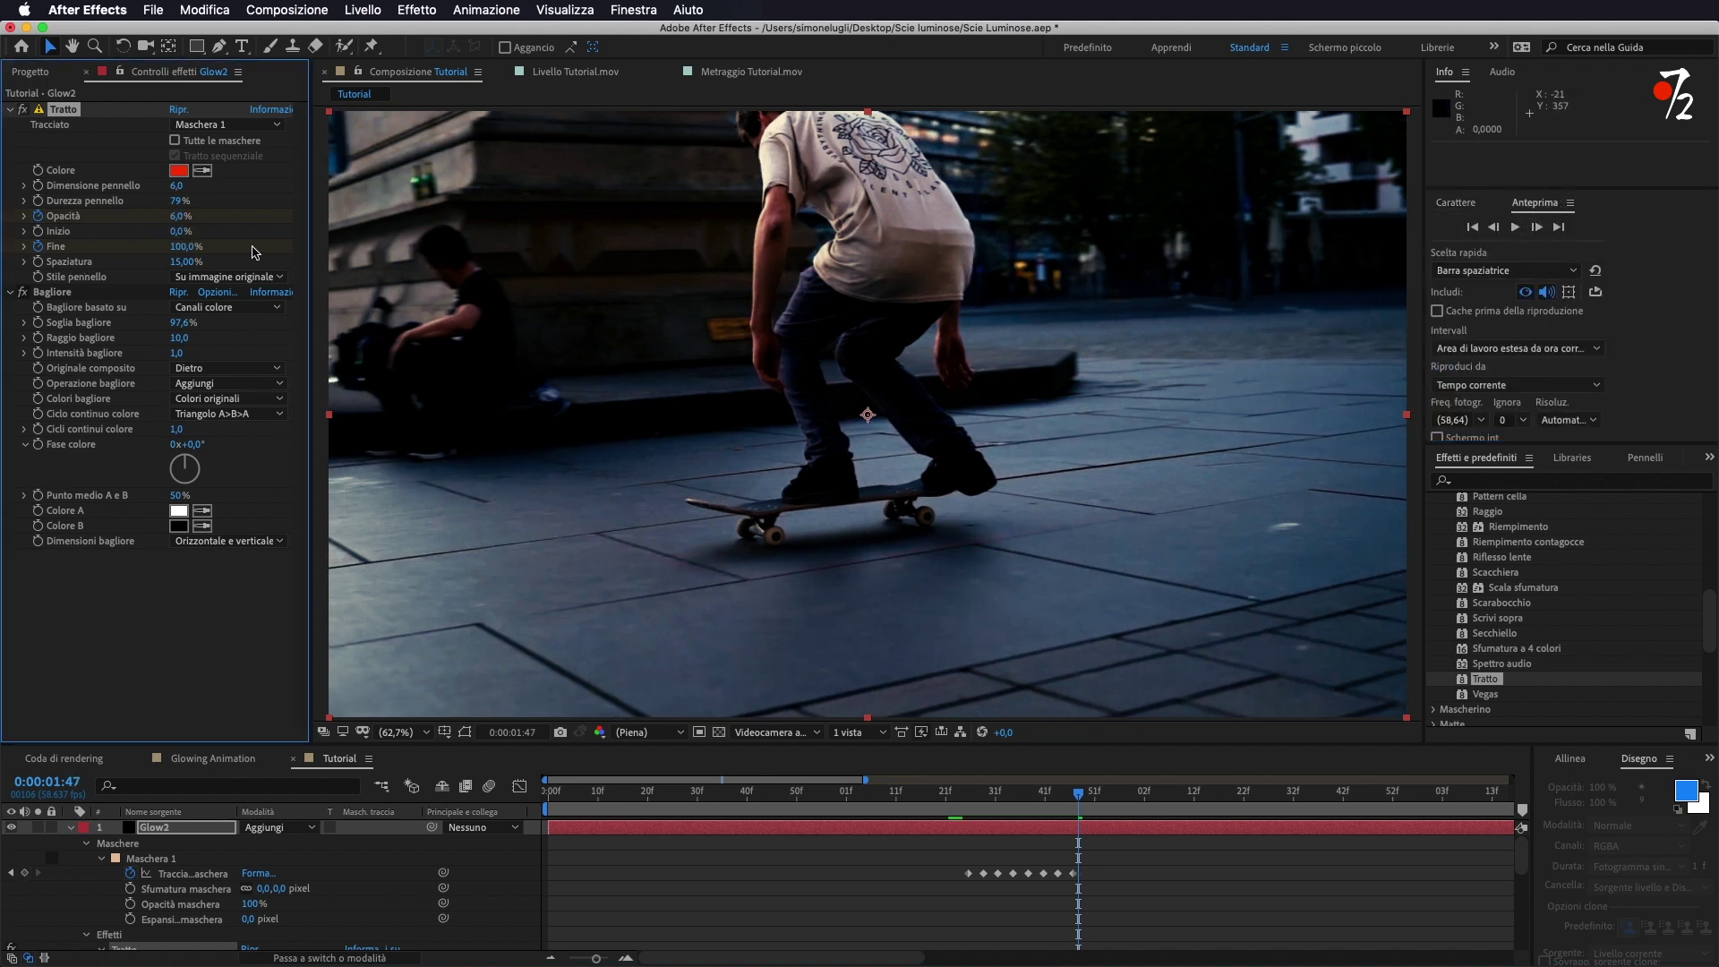
left_click_drag(179, 215, 5, 218)
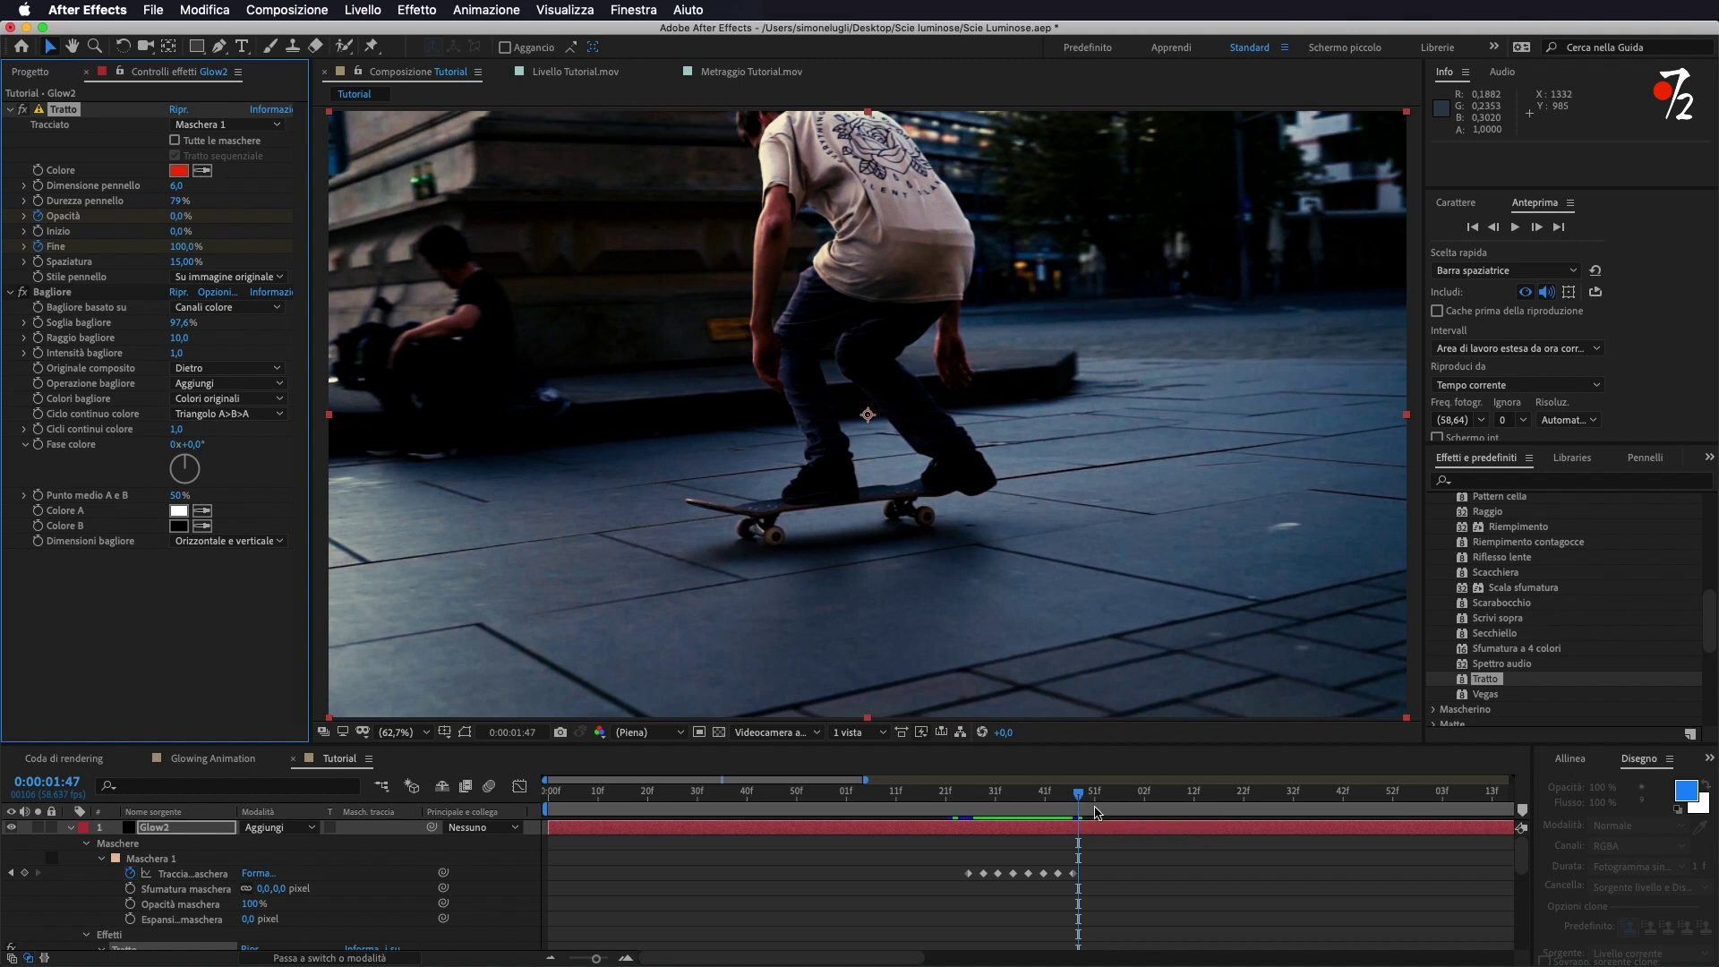
- Preview the stroke's growth and sudden disappearance from 0:00:01:17, and go back to 0:00:01:25
left_click(927, 810)
key("space")
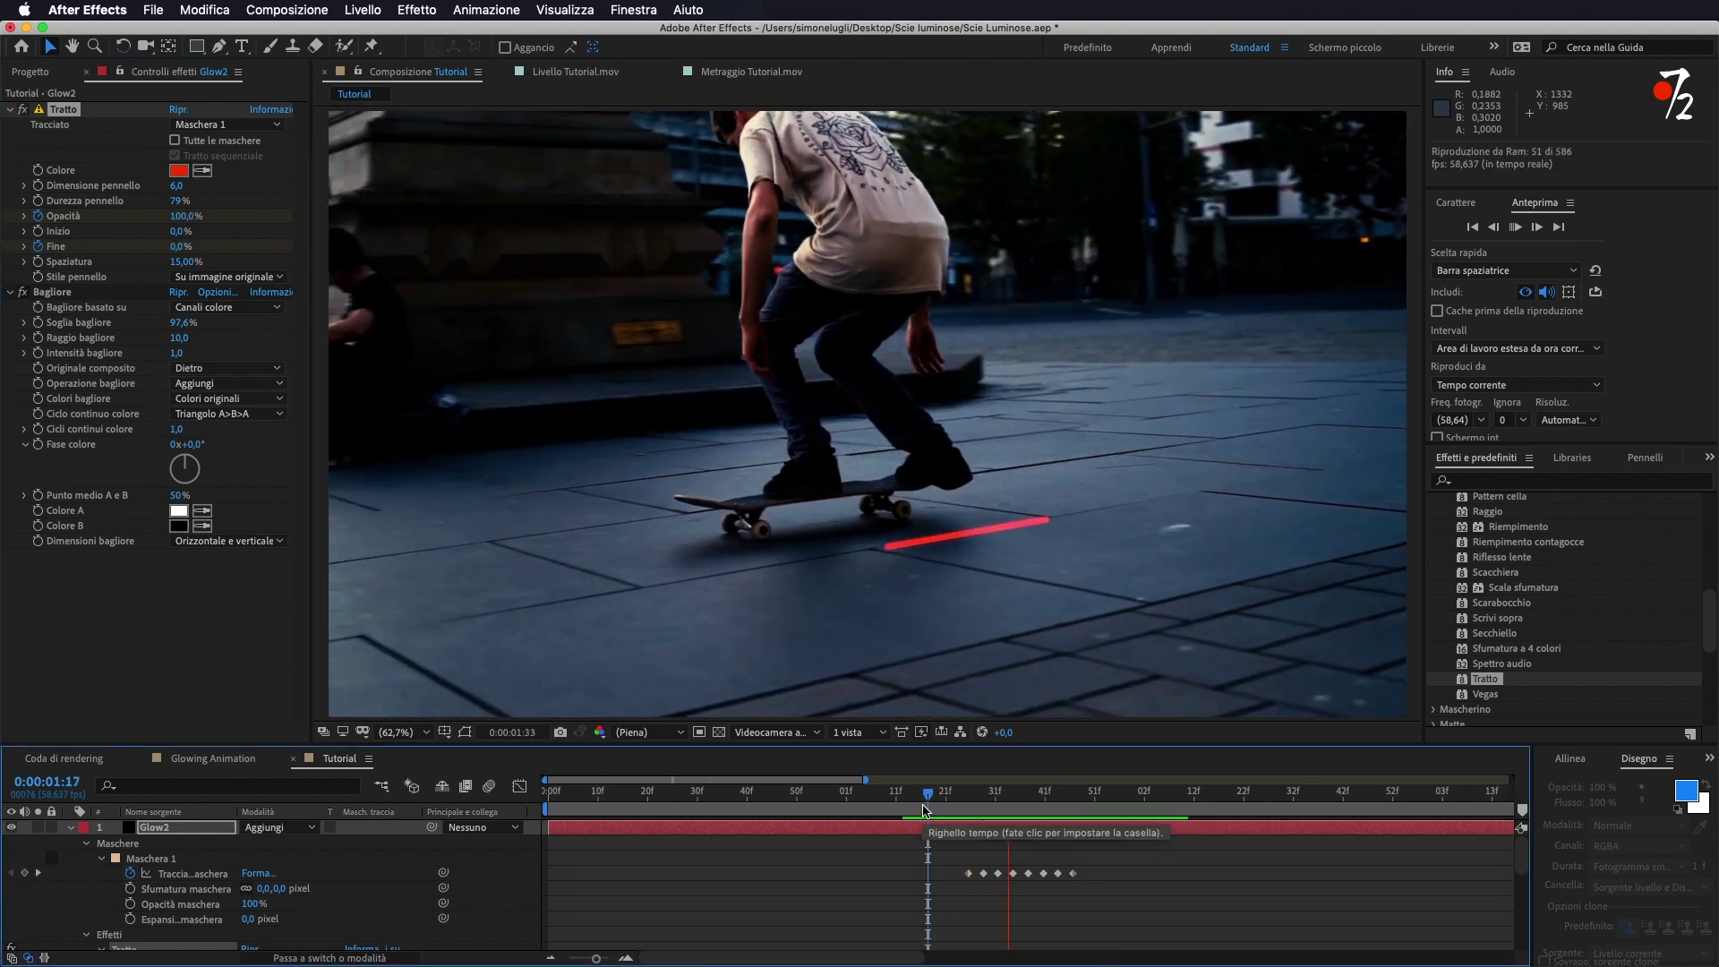
key("space")
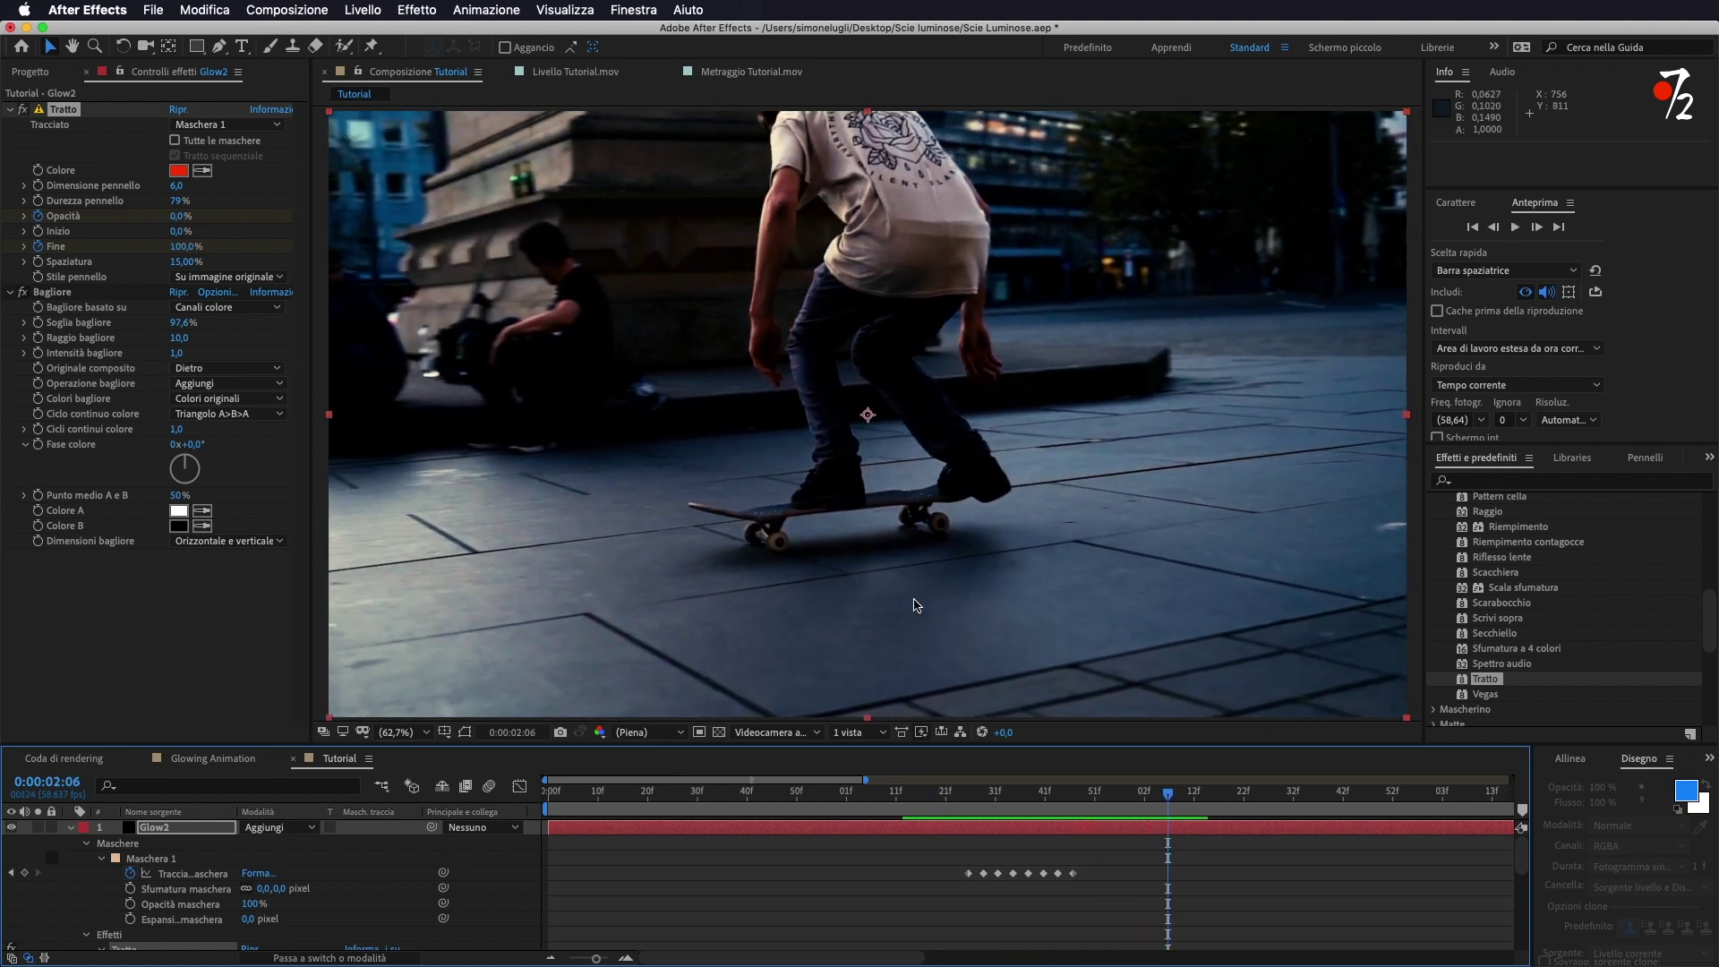
key("j")
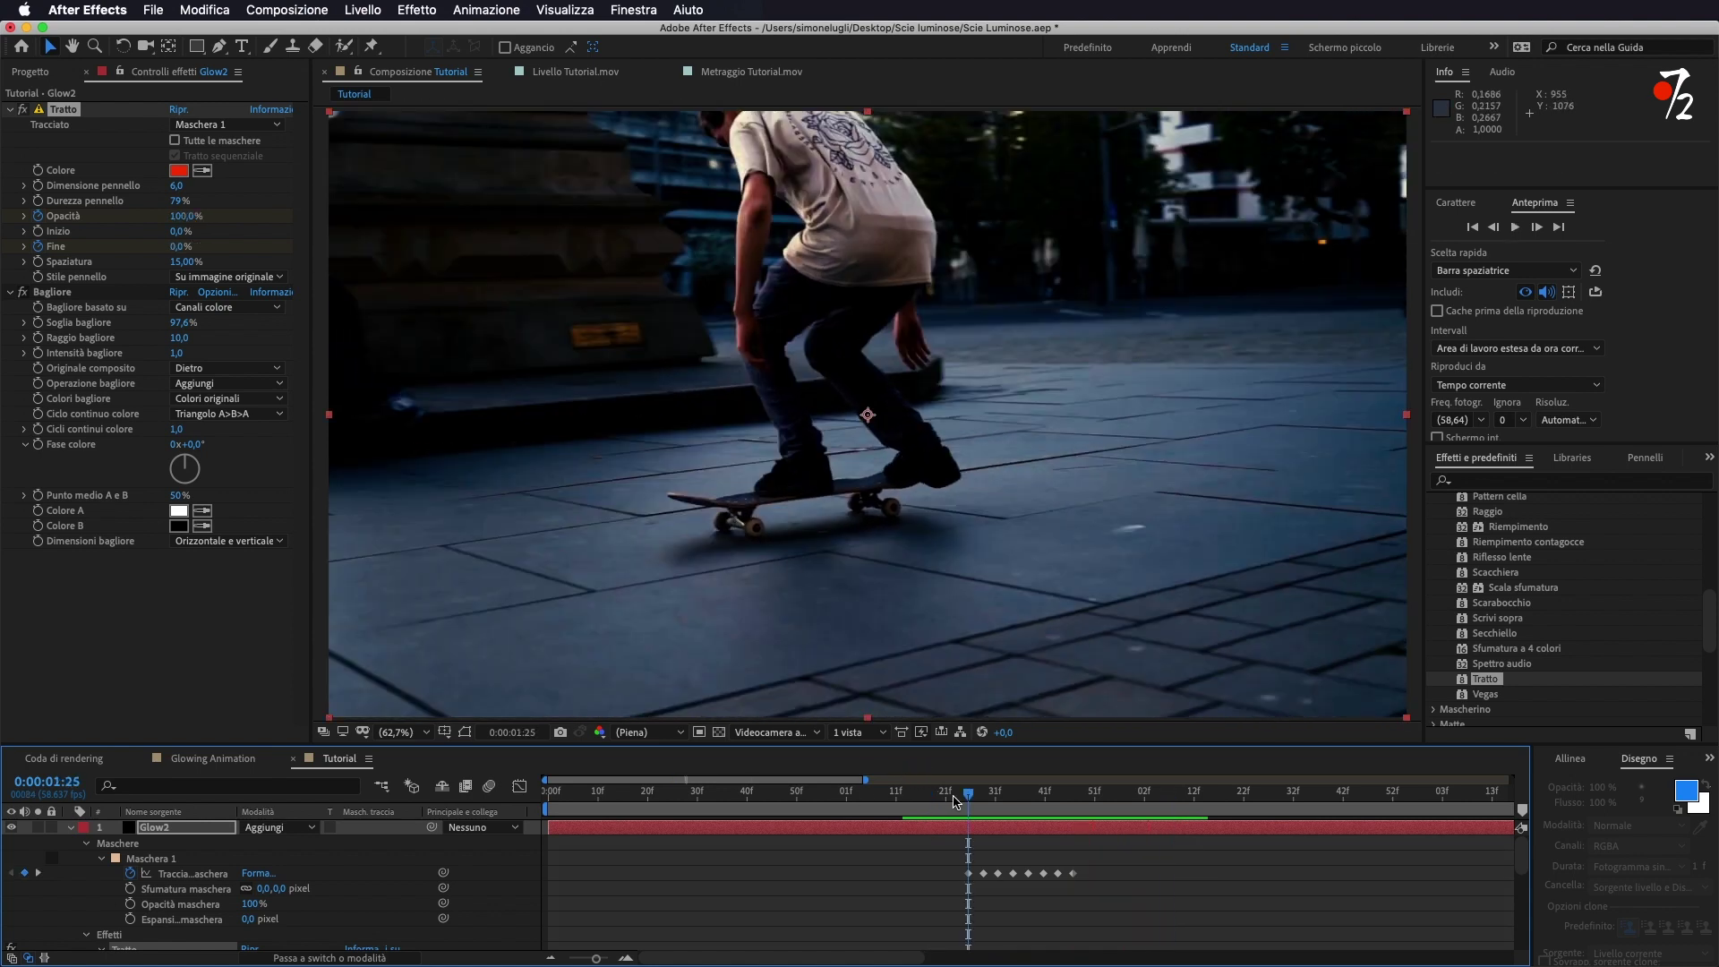
- Show the composition's whole duration, preview the footage around 0:00:05:19, leave the current time there and collapse Glow2's properties
key("semicolon")
left_click_drag(895, 793, 1000, 791)
key("space")
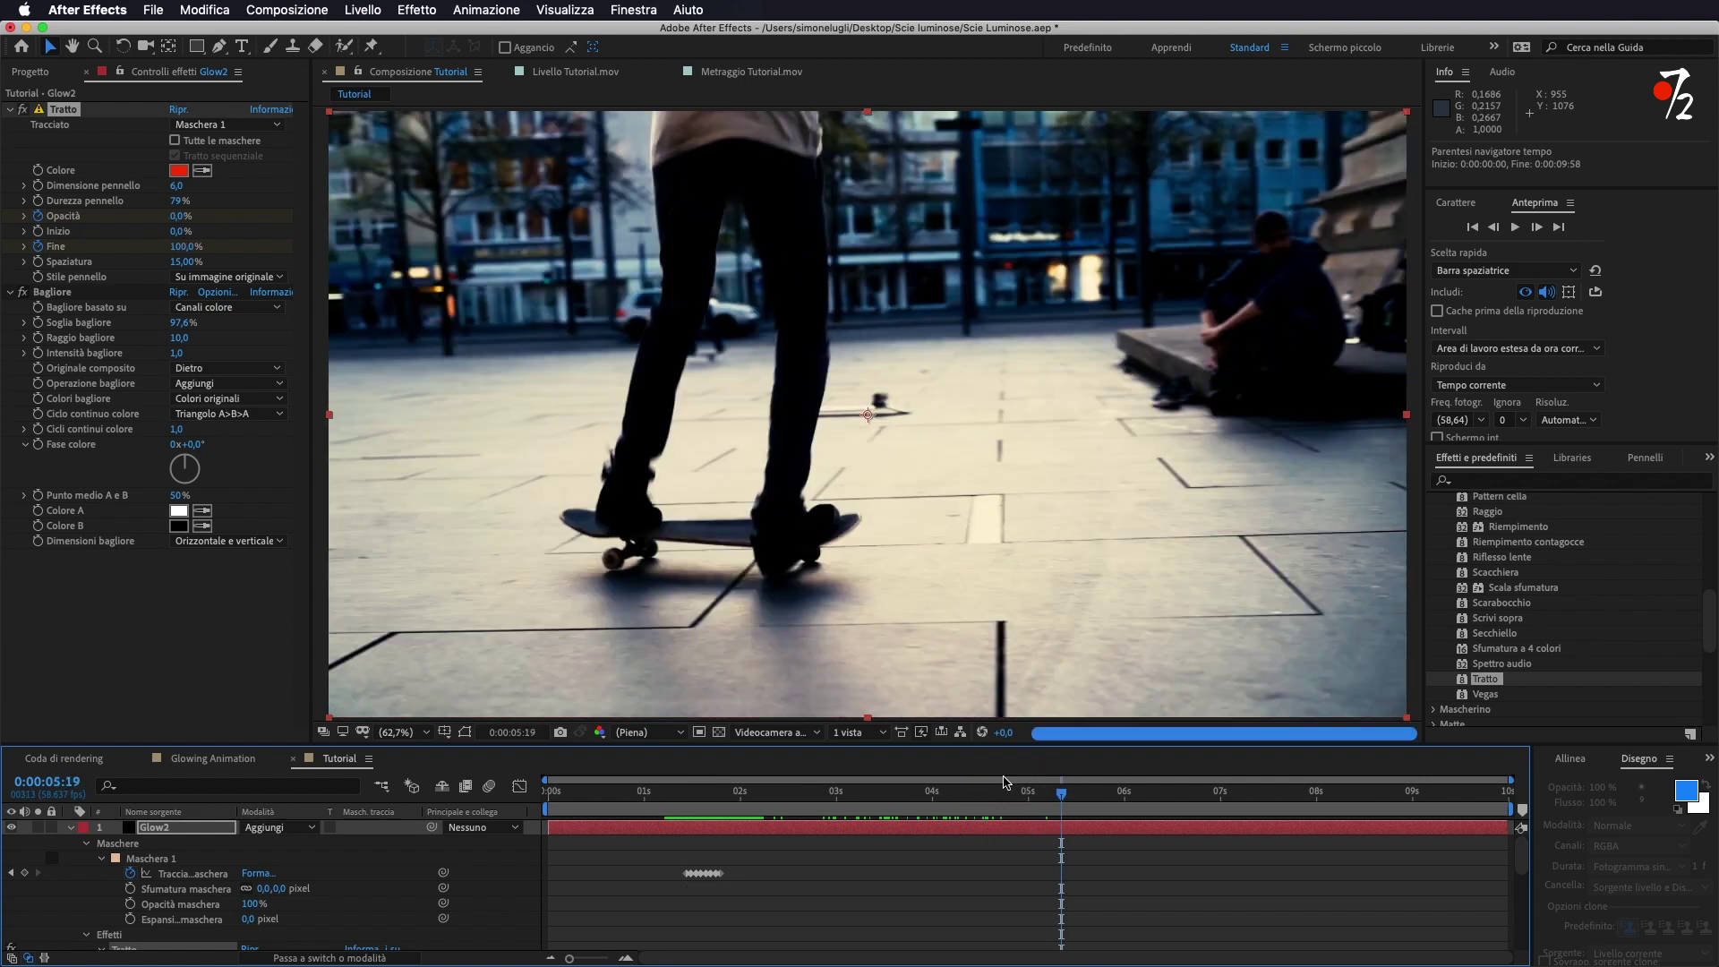
key("space")
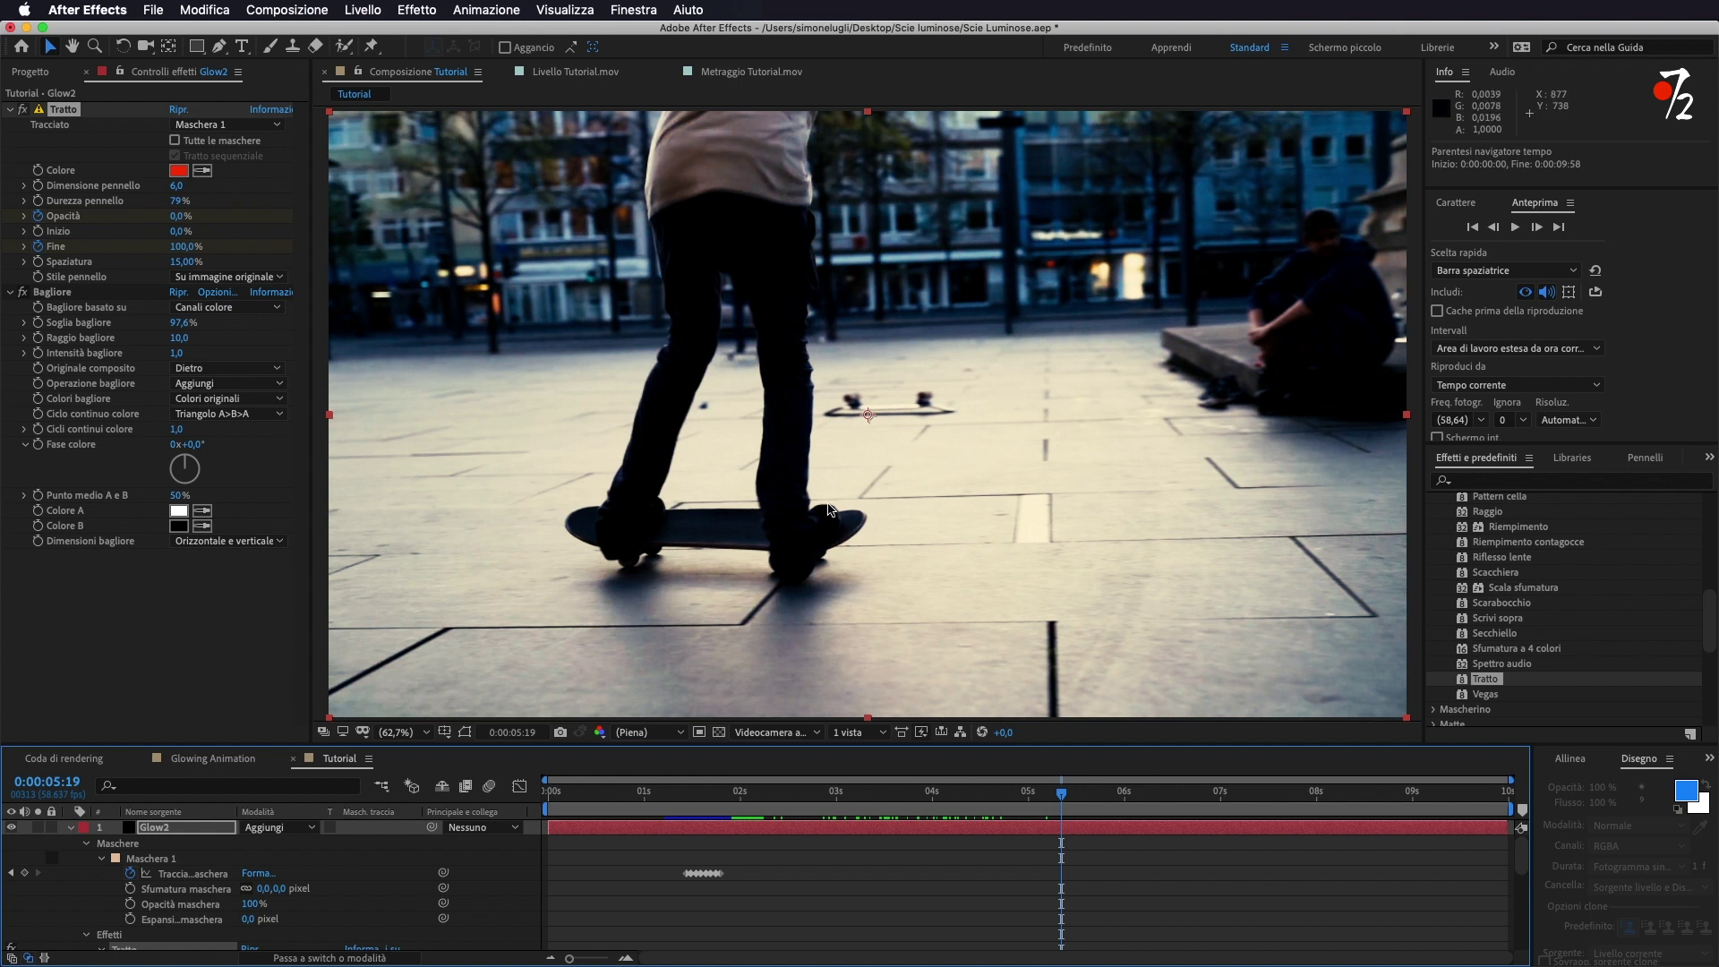
left_click(1038, 795)
left_click_drag(1043, 797, 1061, 795)
left_click(71, 828)
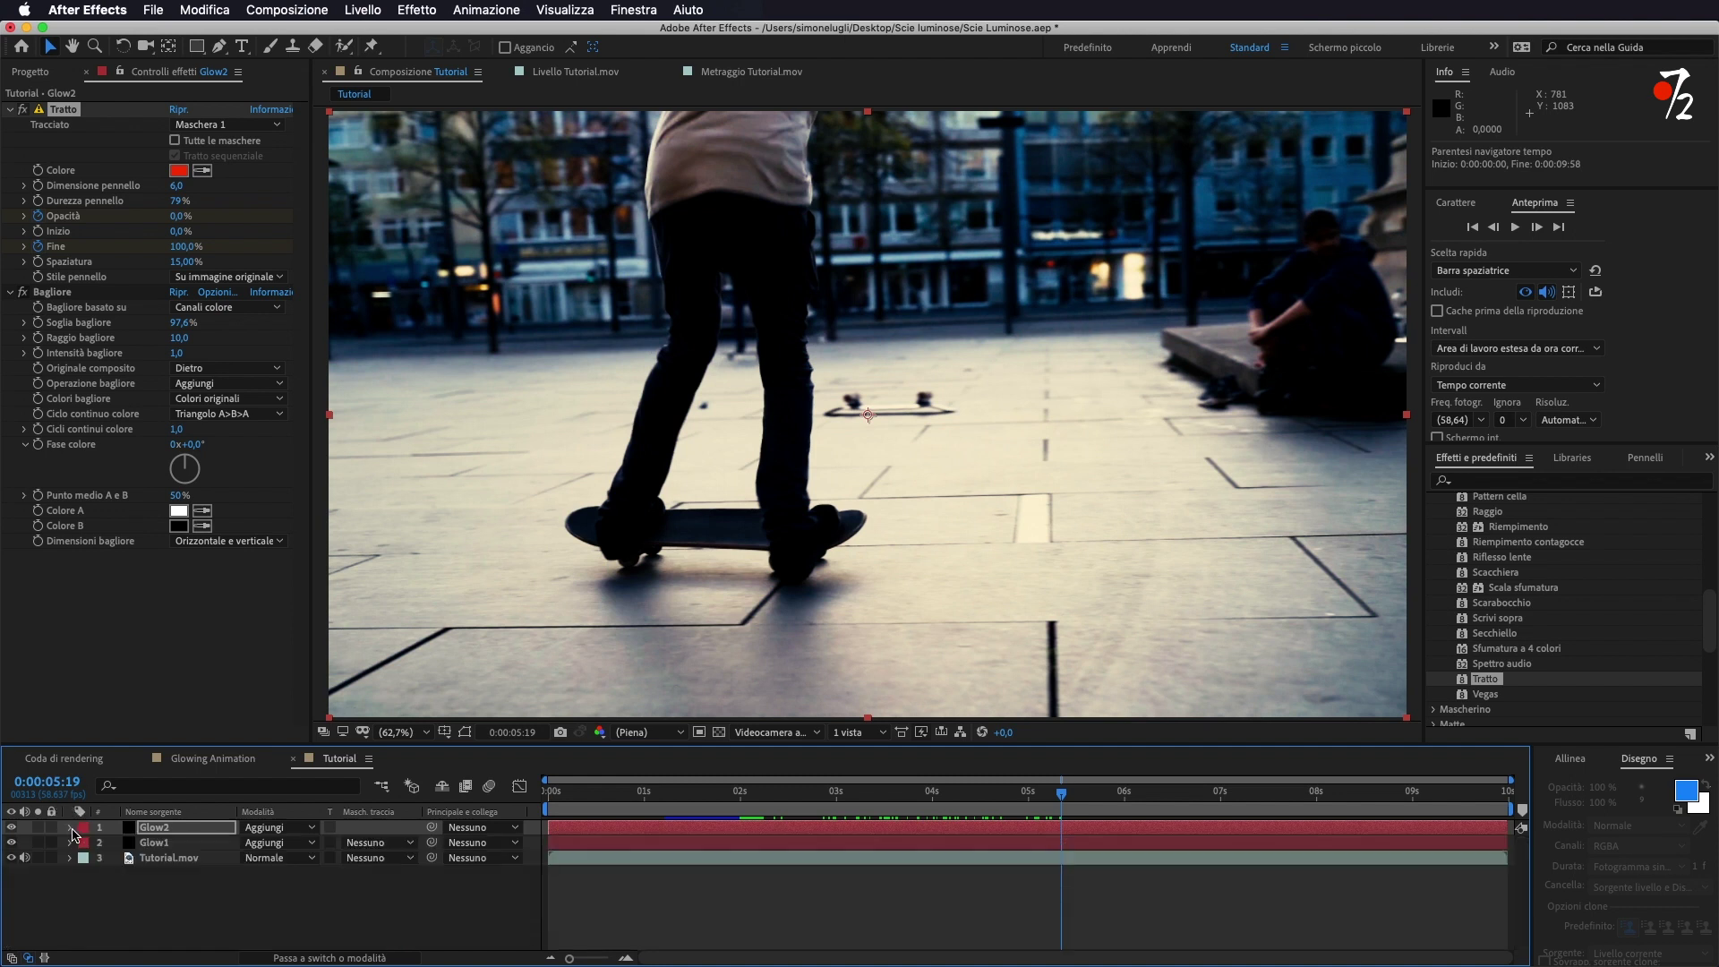